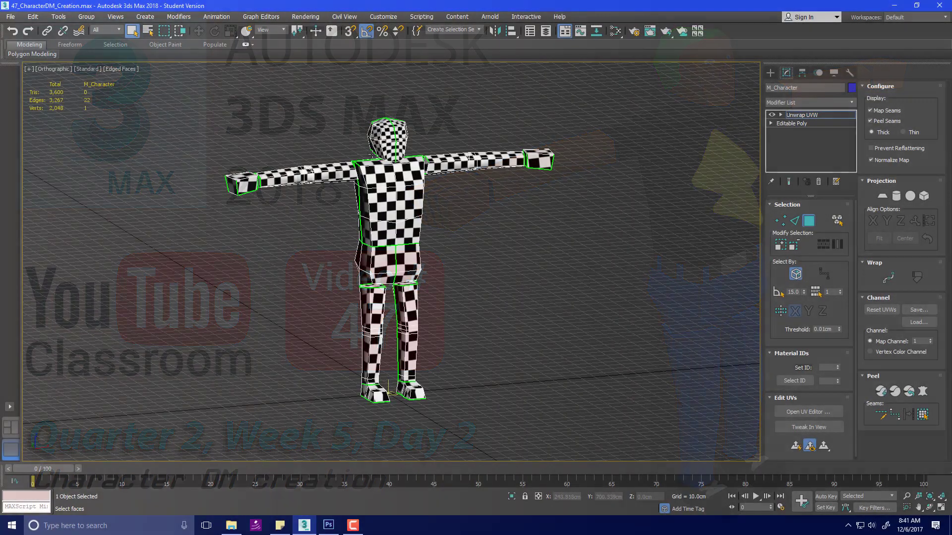
Switch the viewport to a perspective view of the whole character
{"action": "middle_click_drag", "start_coordinate": [452, 184], "coordinate": [476, 165], "text": "alt"}
{"action": "key", "text": "p"}
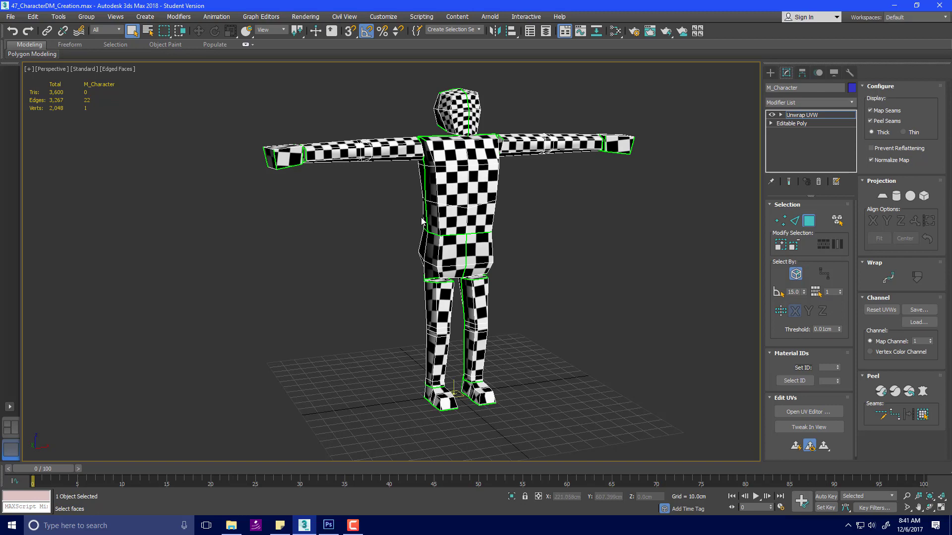
{"action": "scroll", "coordinate": [439, 200], "scroll_direction": "up", "scroll_amount": 3}
{"action": "scroll", "coordinate": [440, 201], "scroll_direction": "down", "scroll_amount": 5}
{"action": "middle_click_drag", "start_coordinate": [440, 201], "coordinate": [623, 201]}
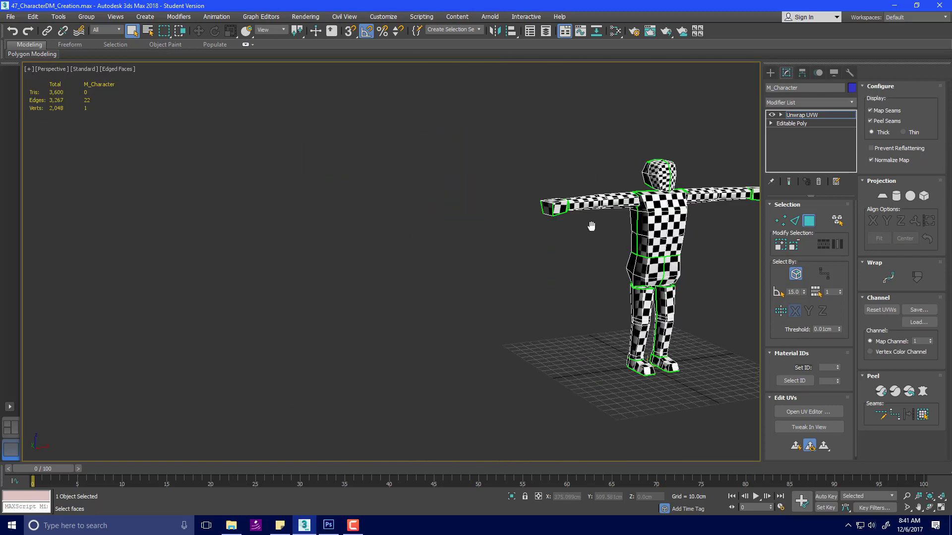
{"action": "scroll", "coordinate": [623, 201], "scroll_direction": "up", "scroll_amount": 2}
Open the UV editor for the character's Unwrap UVW modifier and start Render UVW Template
{"action": "left_click", "coordinate": [804, 116]}
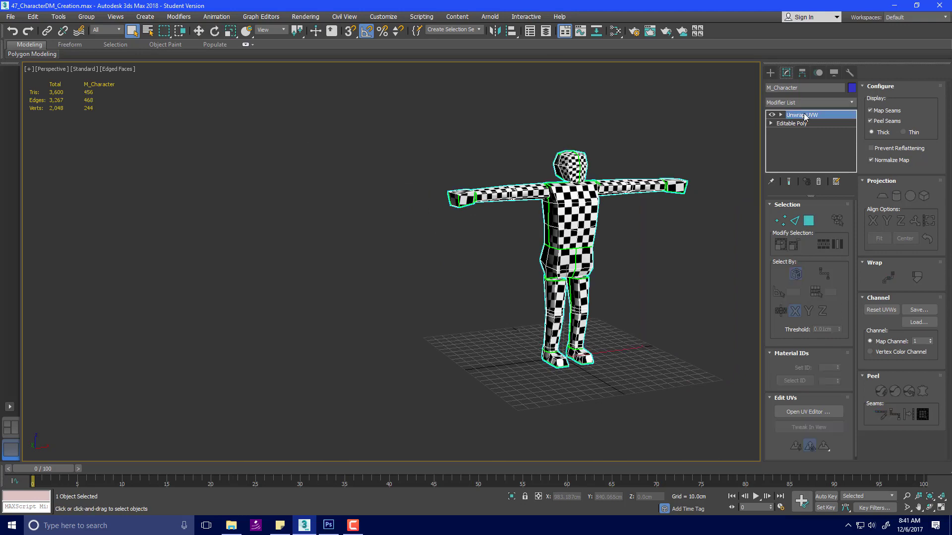
{"action": "left_click", "coordinate": [812, 411]}
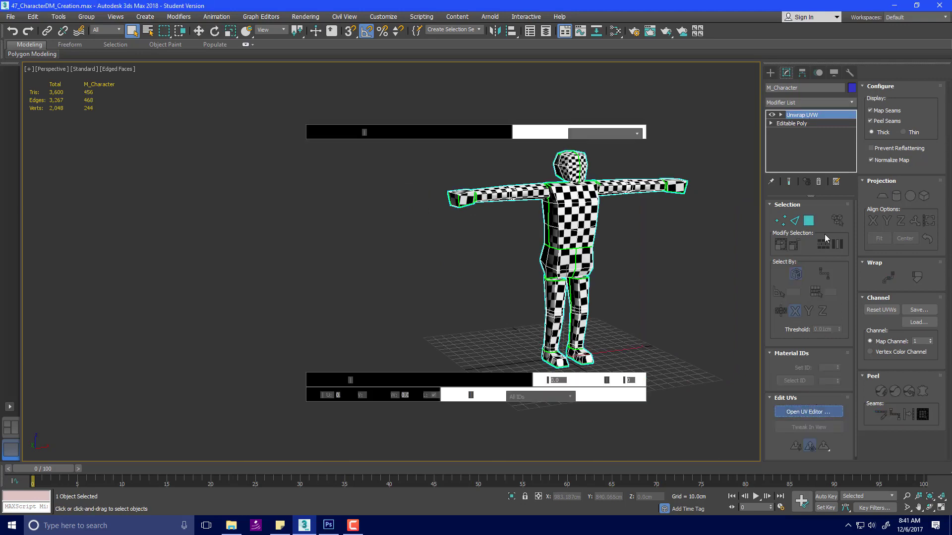
{"action": "left_click", "coordinate": [28, 62]}
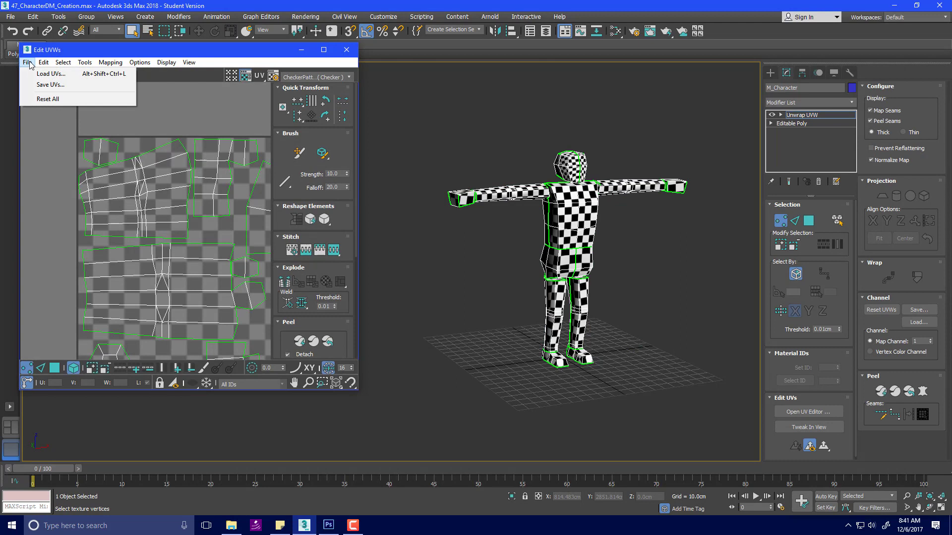
{"action": "mouse_move", "coordinate": [85, 67]}
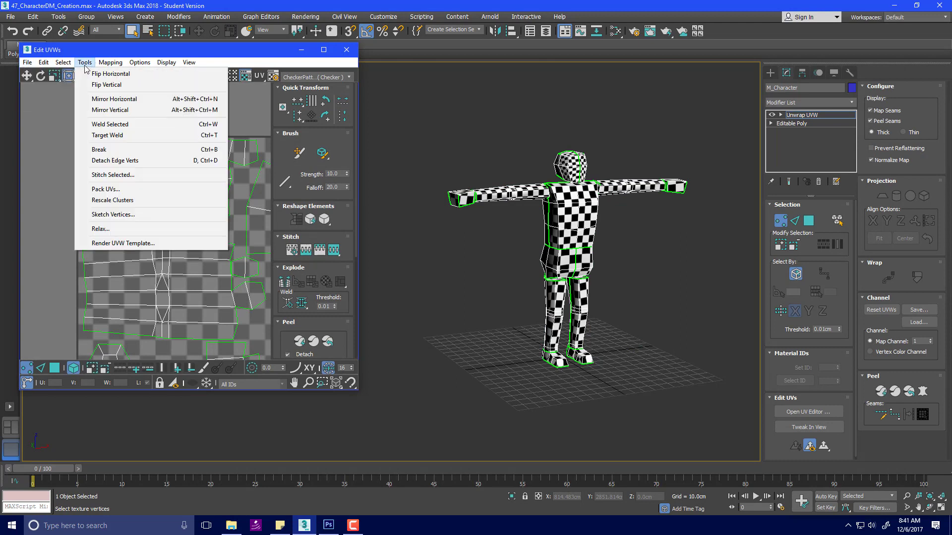
{"action": "left_click", "coordinate": [123, 243]}
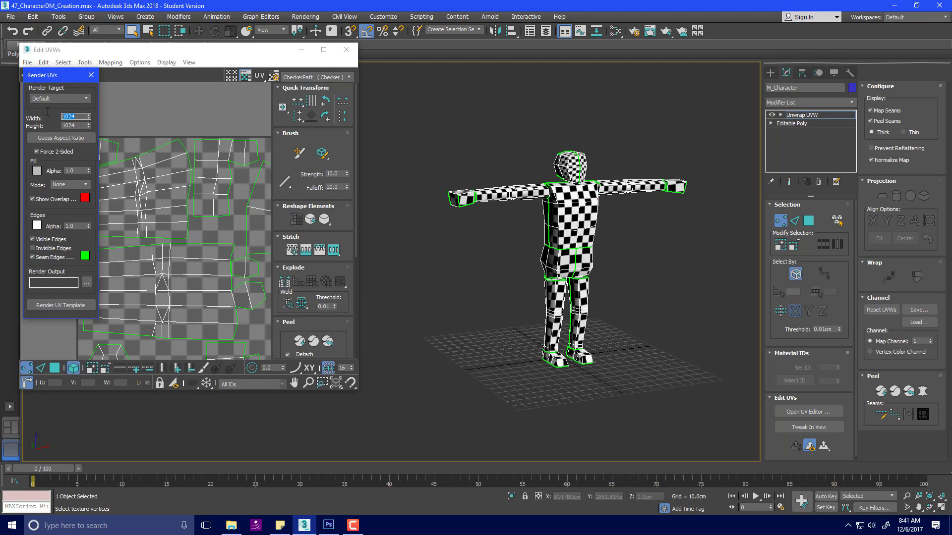
Set the template size to 2048 by 2048 and render the UV template
{"action": "type", "text": "2048"}
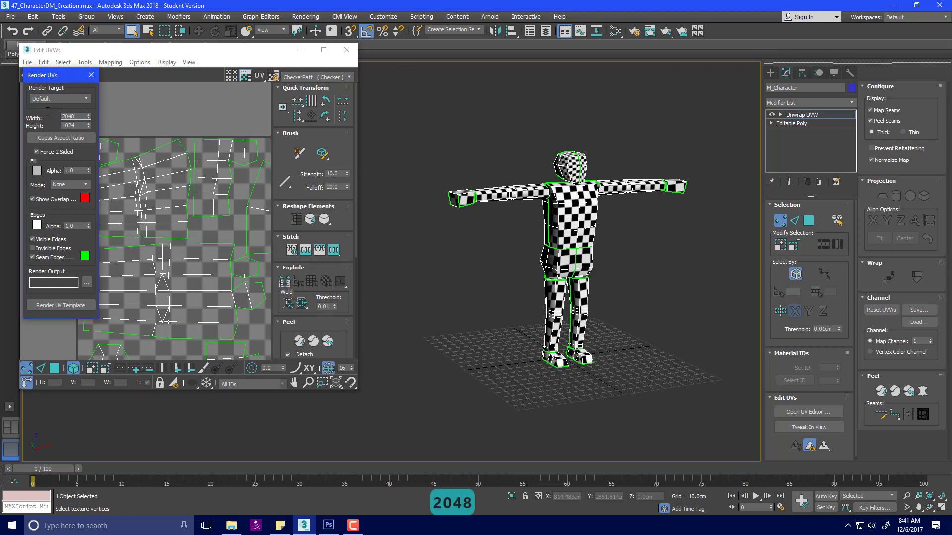
{"action": "key", "text": "Tab"}
{"action": "type", "text": "2"}
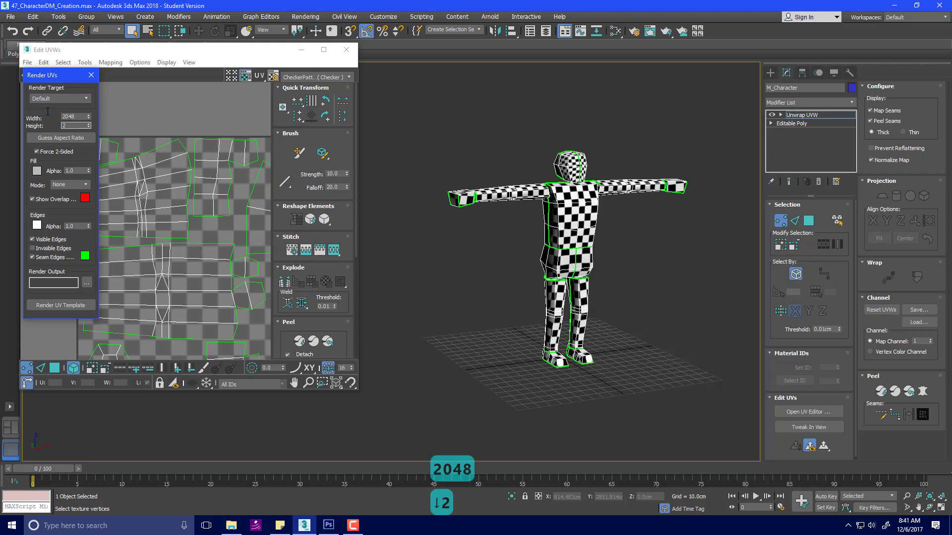
{"action": "type", "text": "048"}
{"action": "key", "text": "Return"}
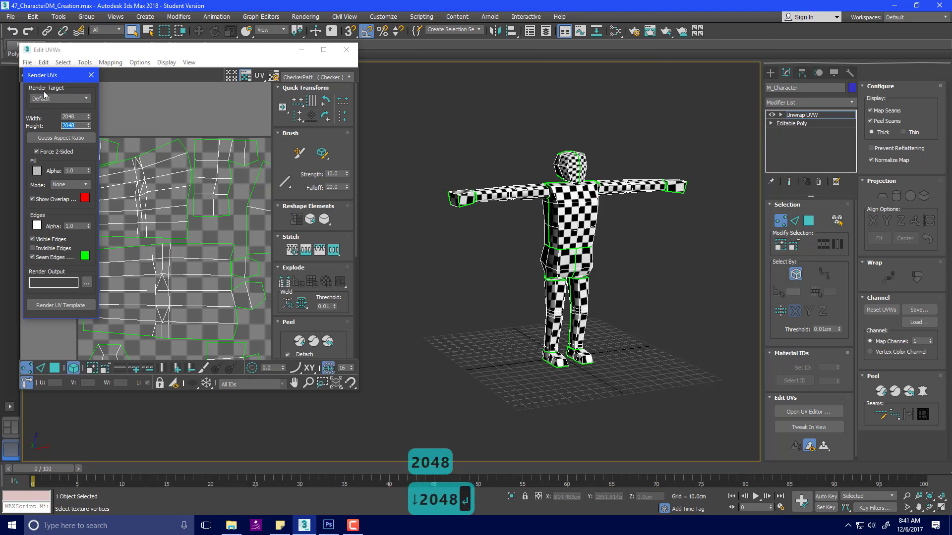
{"action": "left_click", "coordinate": [58, 305]}
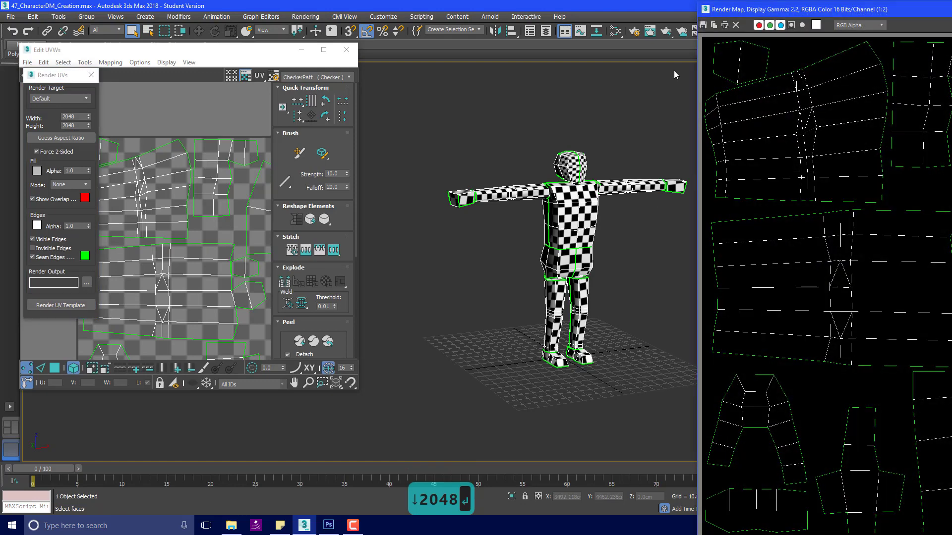
Inspect the edges and seams of the UV shells in the rendered template
{"action": "left_click_drag", "start_coordinate": [911, 13], "coordinate": [412, 36]}
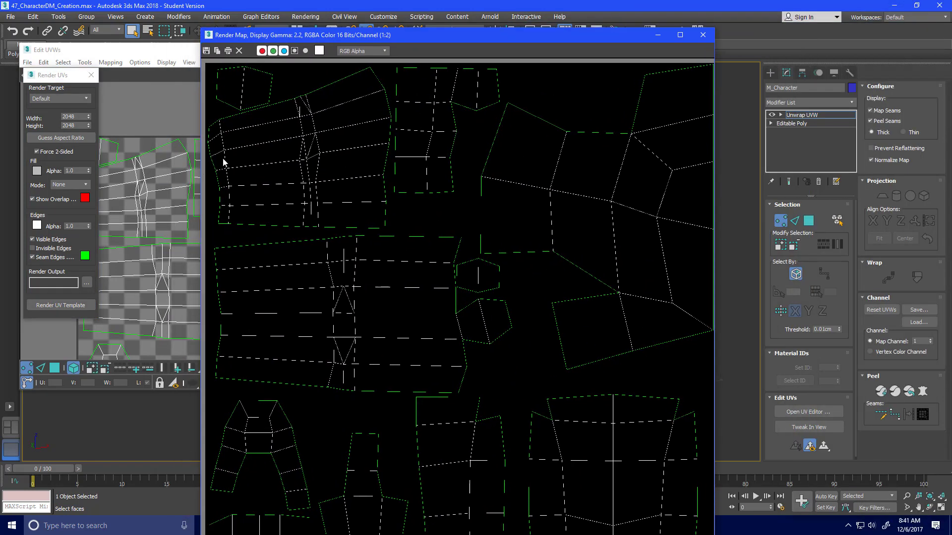
{"action": "scroll", "coordinate": [369, 180], "scroll_direction": "down", "scroll_amount": 3}
{"action": "scroll", "coordinate": [466, 342], "scroll_direction": "up", "scroll_amount": 5}
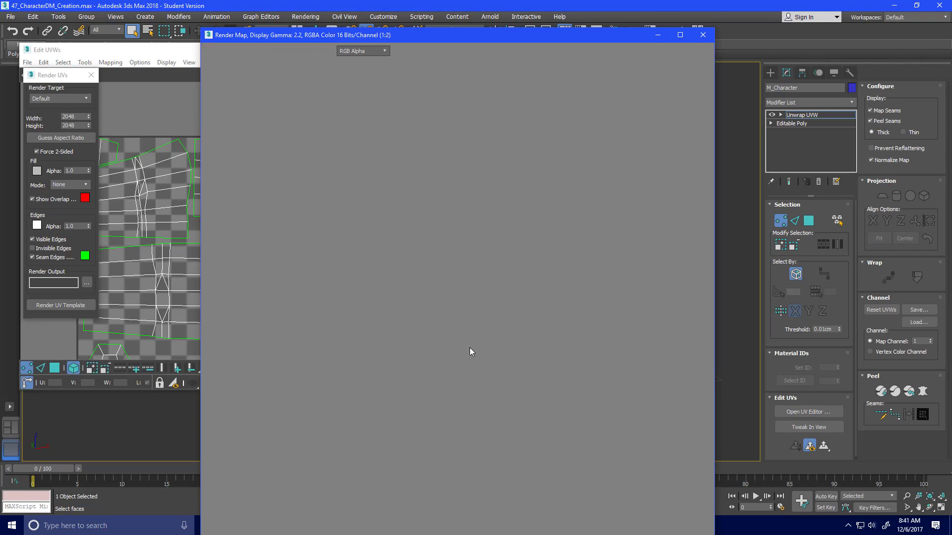
{"action": "scroll", "coordinate": [467, 344], "scroll_direction": "down", "scroll_amount": 2}
{"action": "scroll", "coordinate": [453, 319], "scroll_direction": "up", "scroll_amount": 2}
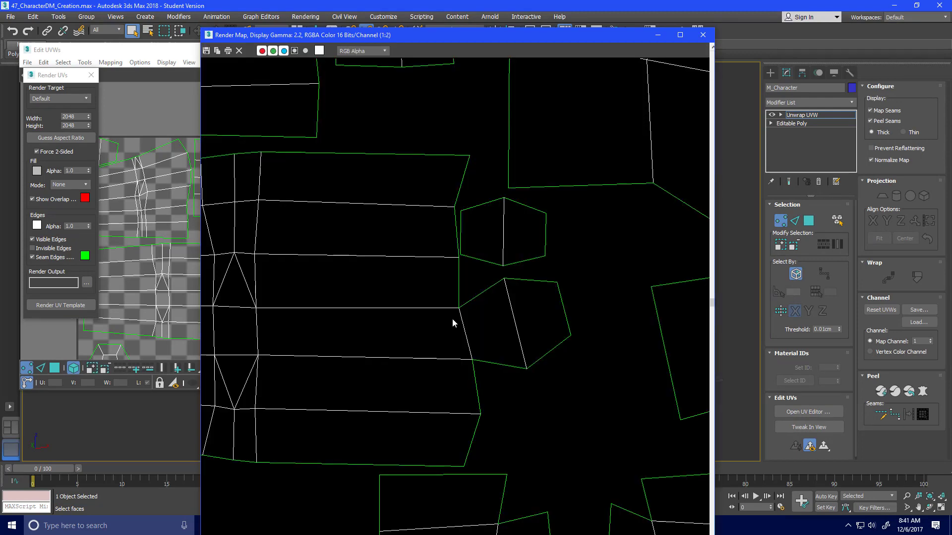
{"action": "scroll", "coordinate": [452, 318], "scroll_direction": "down", "scroll_amount": 2}
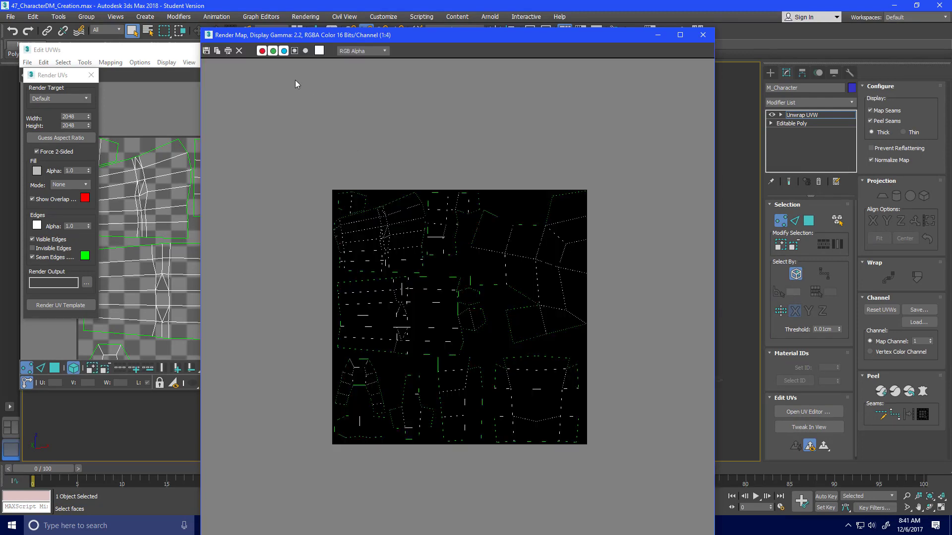
Save the rendered template to the Desktop as Character_UV in PNG format, with RGB 24 bit colors and an alpha channel
{"action": "left_click", "coordinate": [208, 52]}
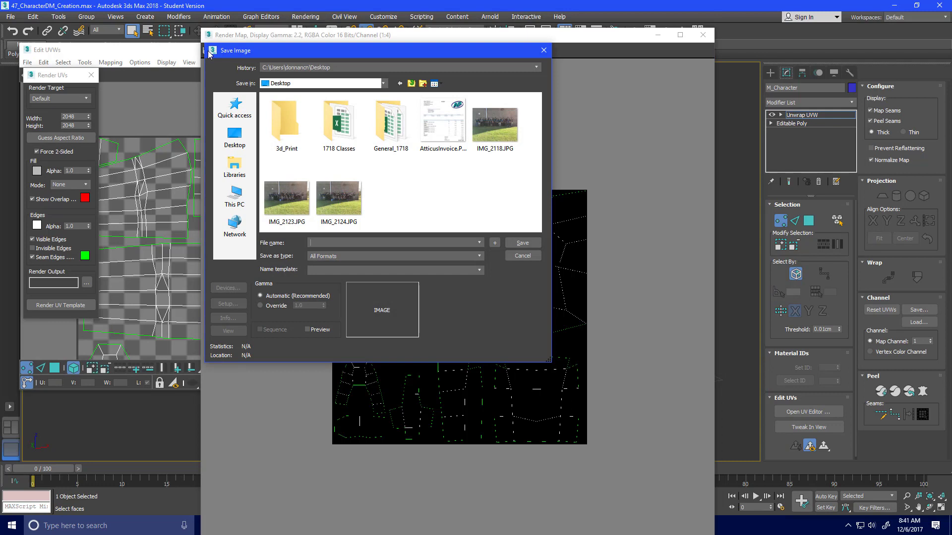
{"action": "left_click", "coordinate": [411, 83]}
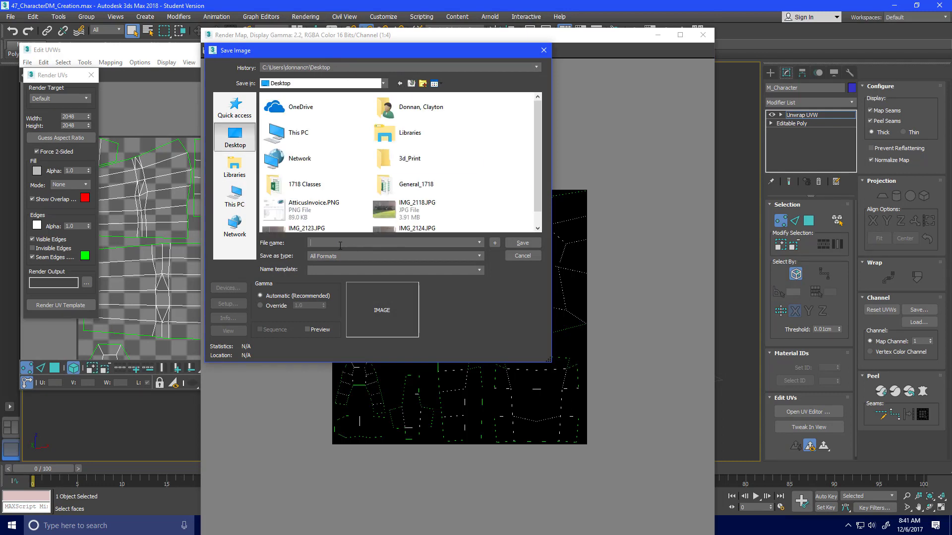
{"action": "type", "text": "Char"}
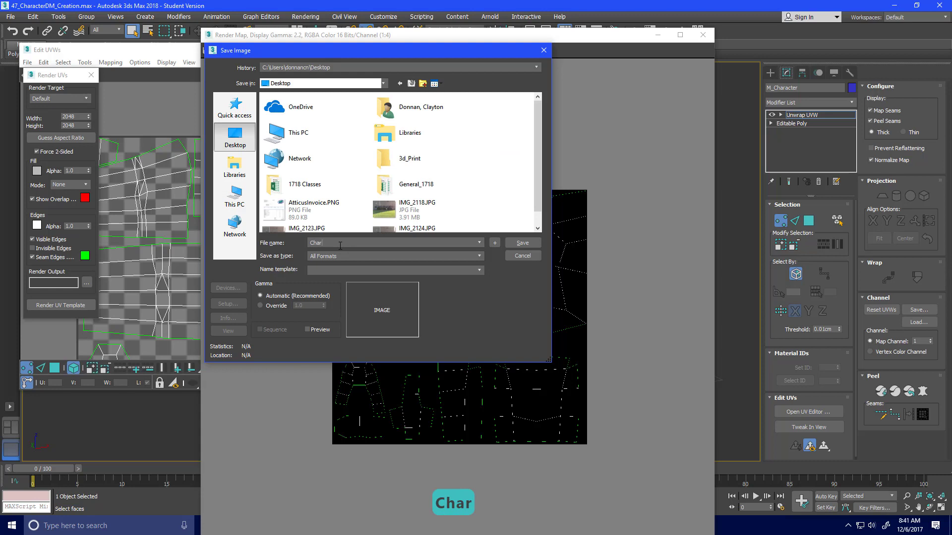
{"action": "type", "text": "acterU"}
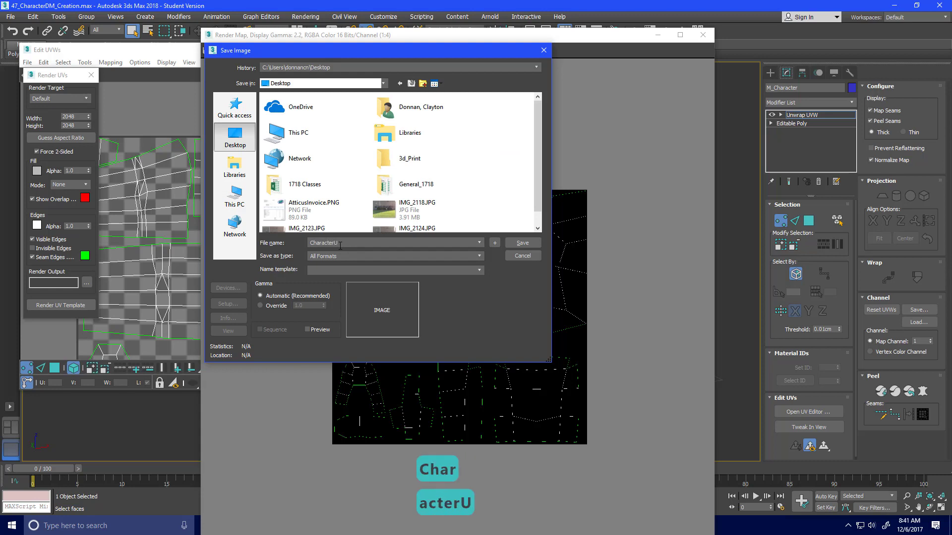
{"action": "key", "text": "BackSpace"}
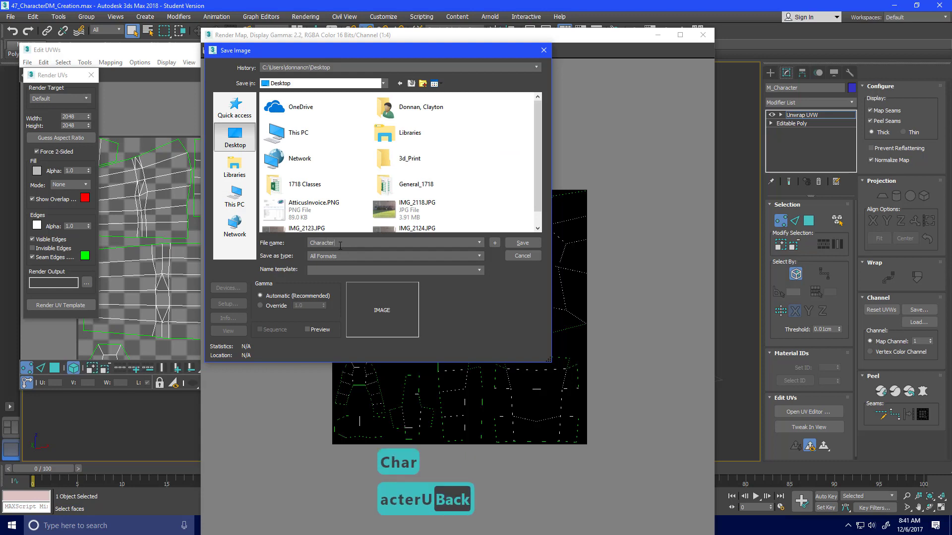
{"action": "type", "text": "_UV"}
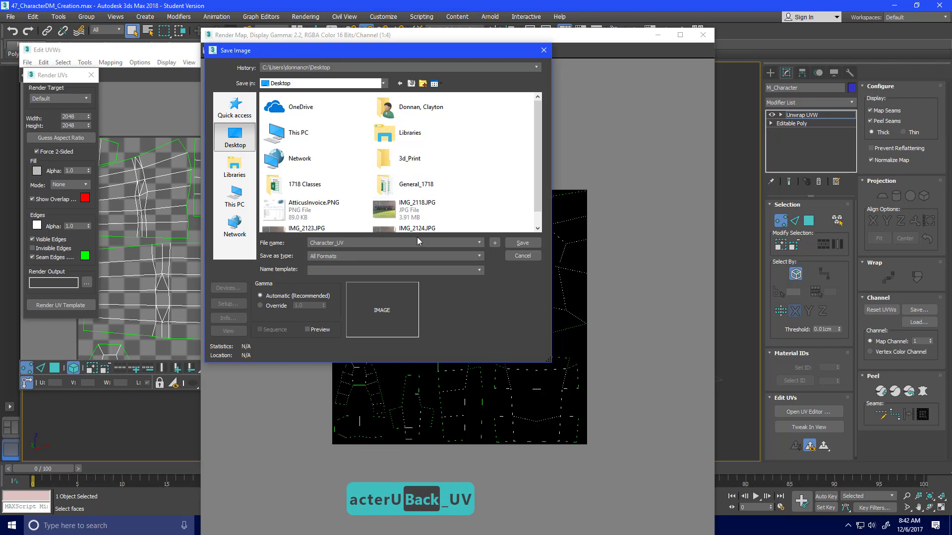
{"action": "left_click", "coordinate": [339, 257]}
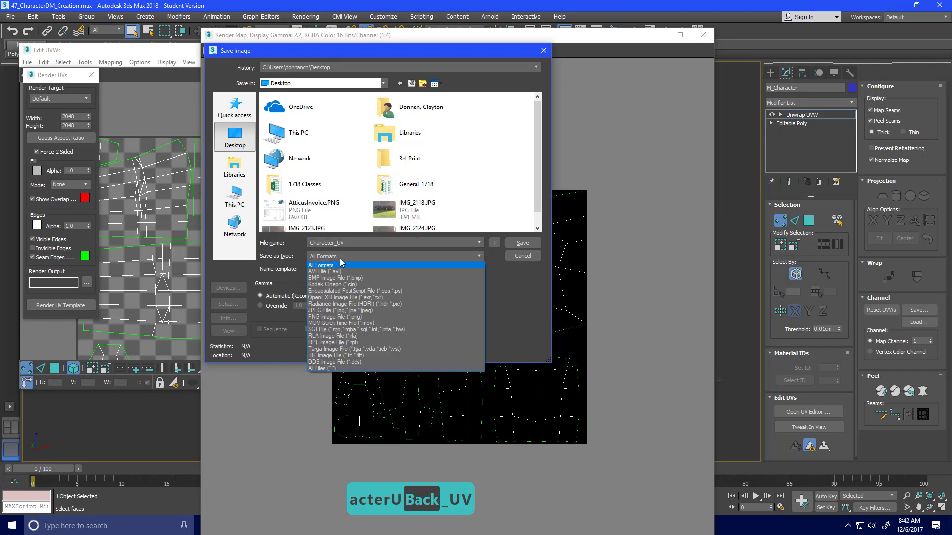
{"action": "left_click", "coordinate": [340, 318]}
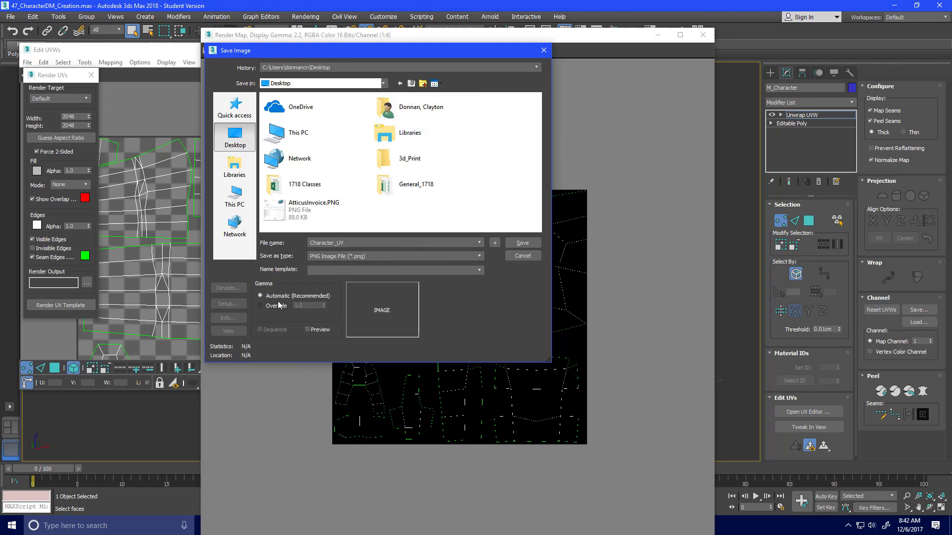
{"action": "left_click", "coordinate": [522, 242]}
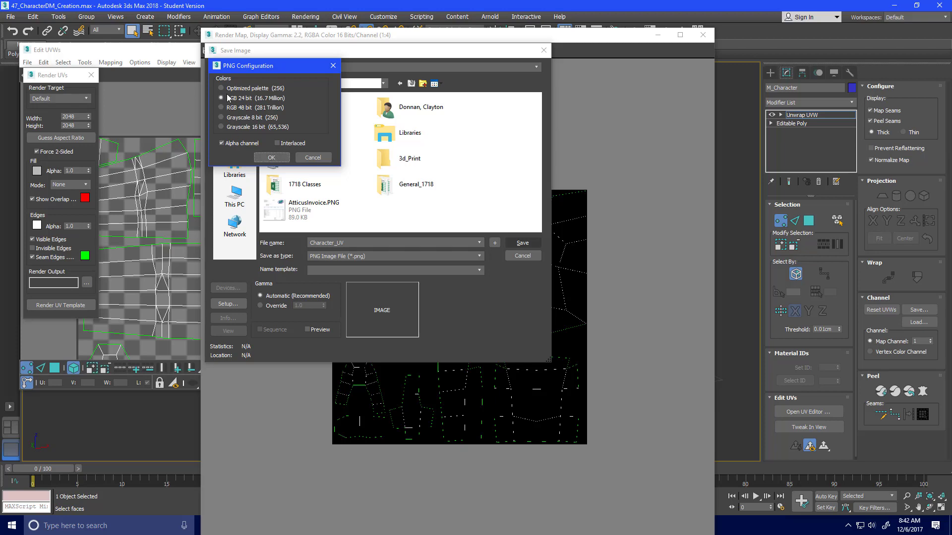
{"action": "left_click", "coordinate": [271, 157]}
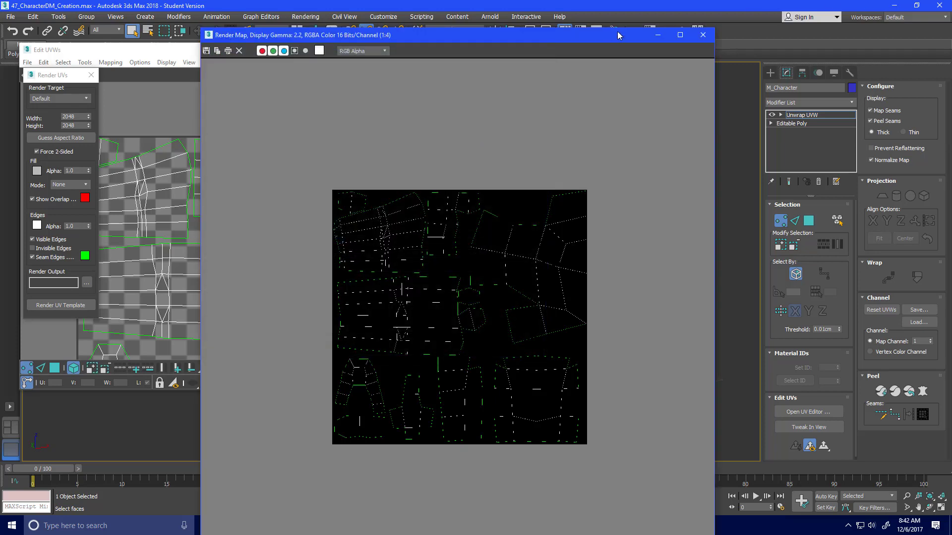
Close the rendered map and the UV editor, and open the Slate Material Editor
{"action": "left_click", "coordinate": [702, 34]}
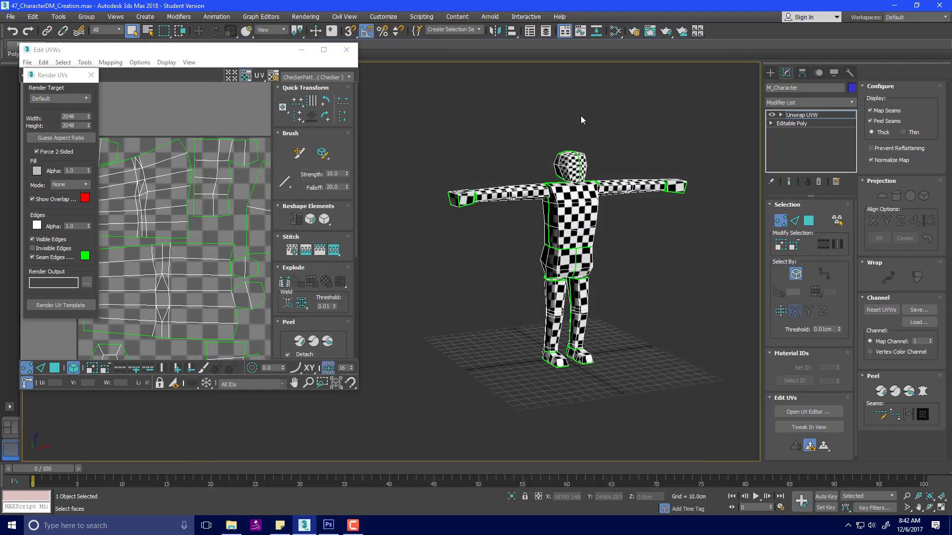
{"action": "left_click", "coordinate": [347, 50]}
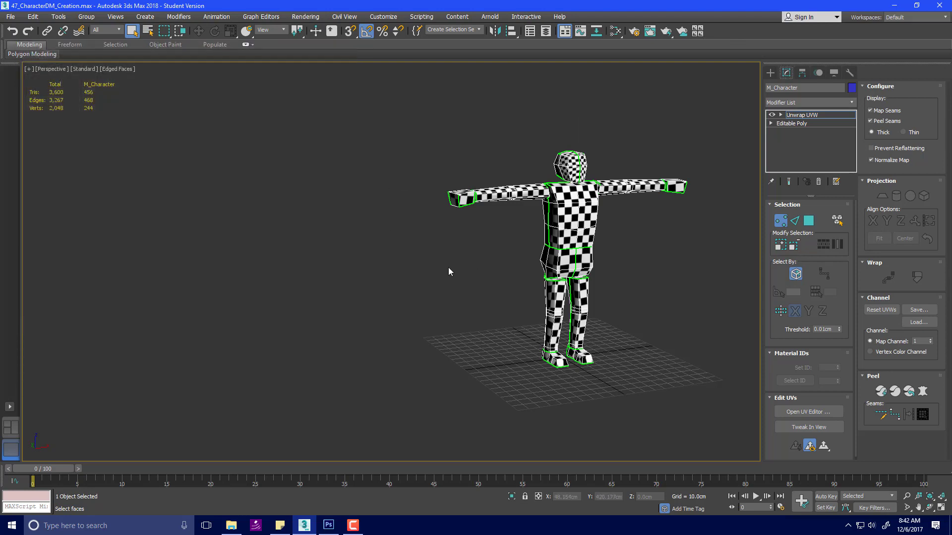
{"action": "key", "text": "m"}
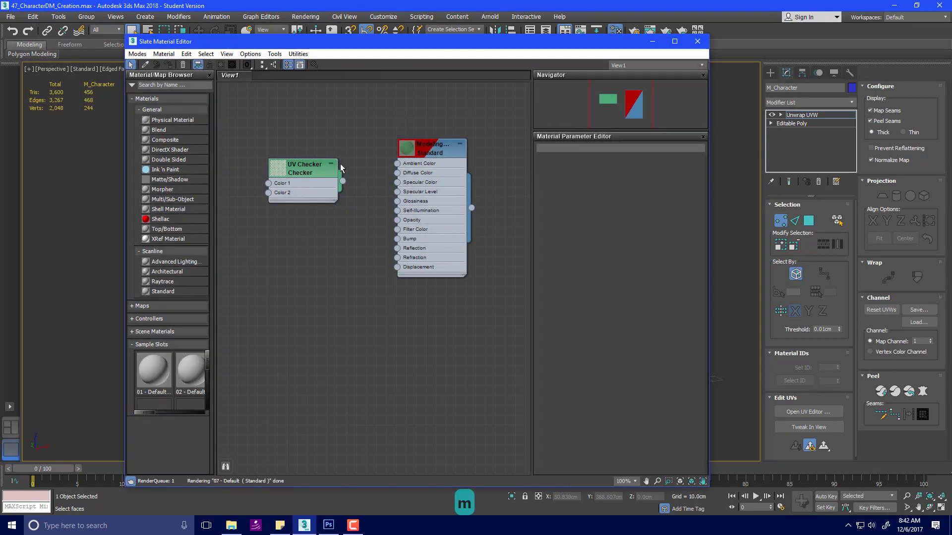
{"action": "scroll", "coordinate": [376, 166], "scroll_direction": "up", "scroll_amount": 2}
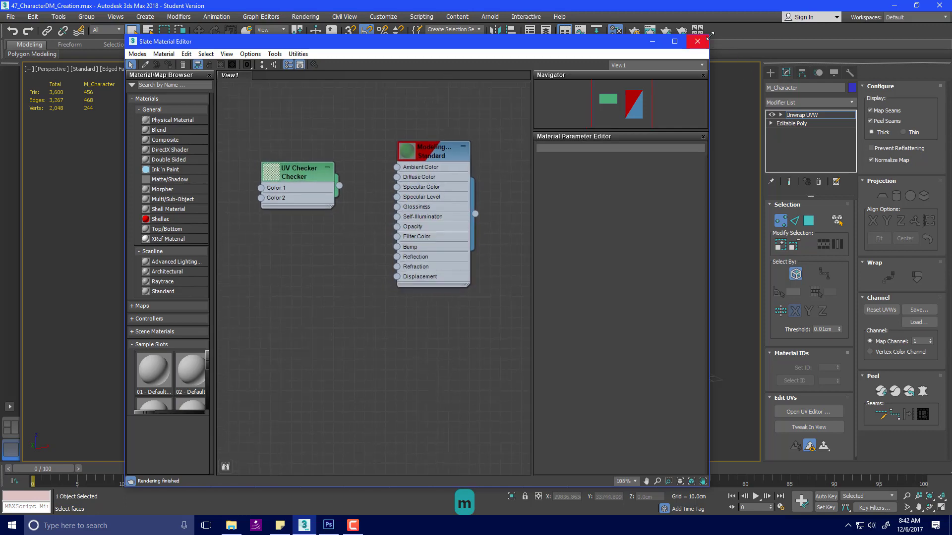
Move the Slate Material Editor and main 3ds Max window out of the way to reveal the desktop
{"action": "left_click_drag", "start_coordinate": [676, 51], "coordinate": [645, 140]}
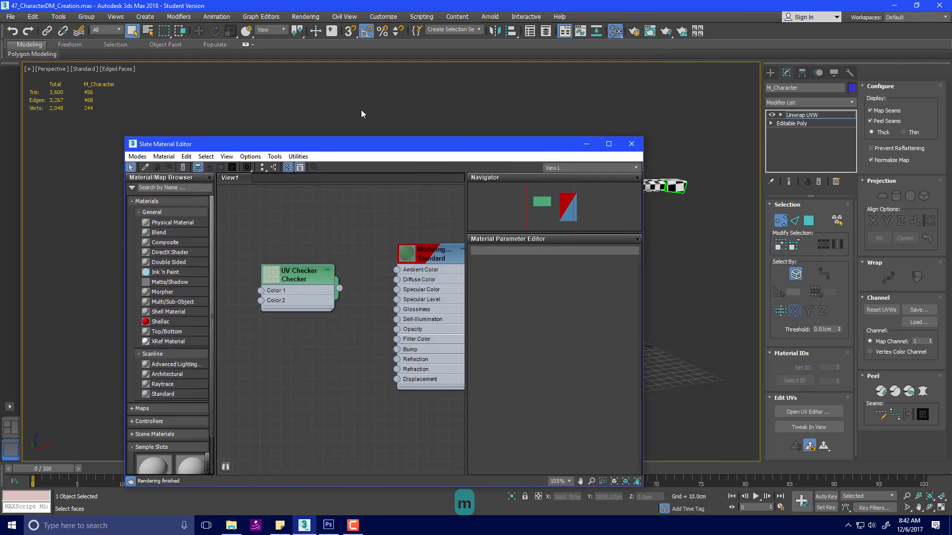
{"action": "left_click_drag", "start_coordinate": [400, 145], "coordinate": [319, 77]}
{"action": "left_click_drag", "start_coordinate": [608, 4], "coordinate": [548, 41]}
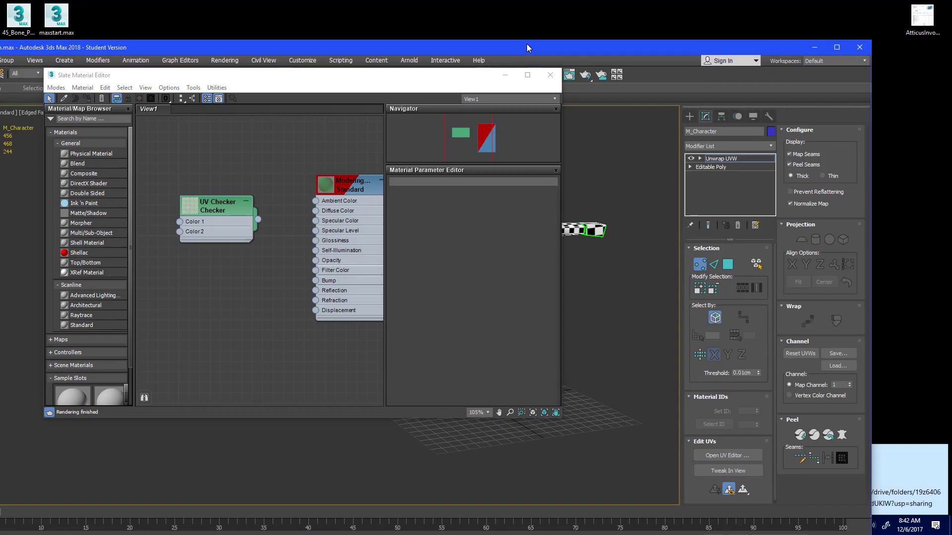
{"action": "left_click", "coordinate": [835, 41]}
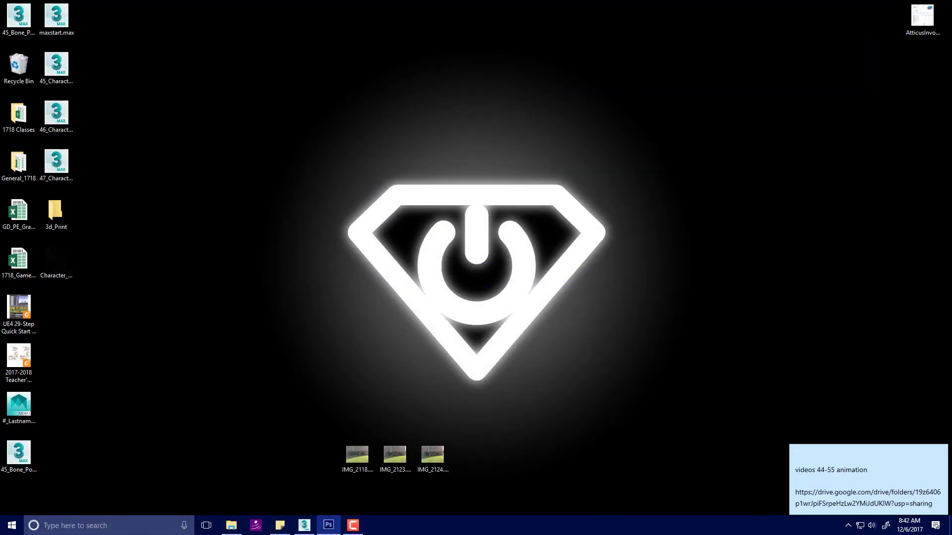
Switch to Photoshop, open Character_UV.png from the desktop in it and maximize the window
{"action": "key", "text": "alt+Tab"}
{"action": "key", "text": "super+Right"}
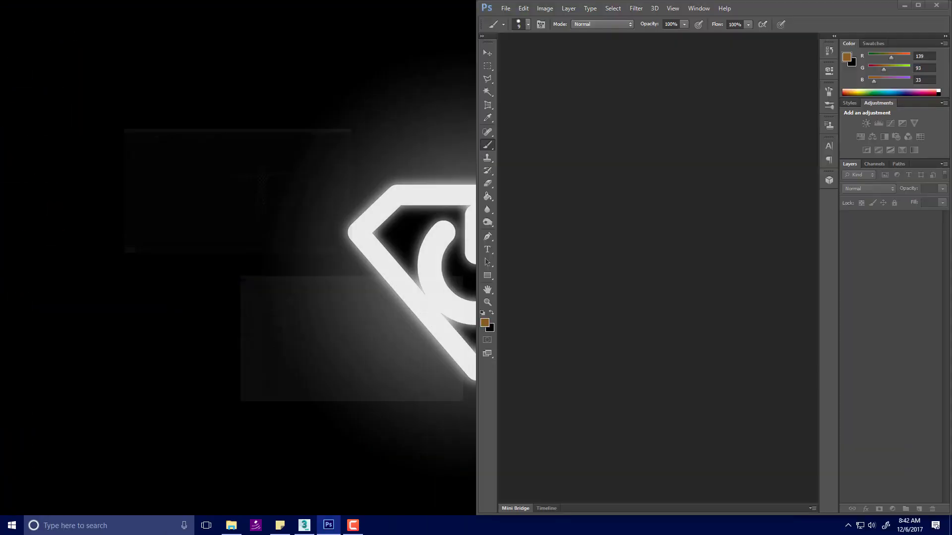
{"action": "left_click", "coordinate": [417, 89]}
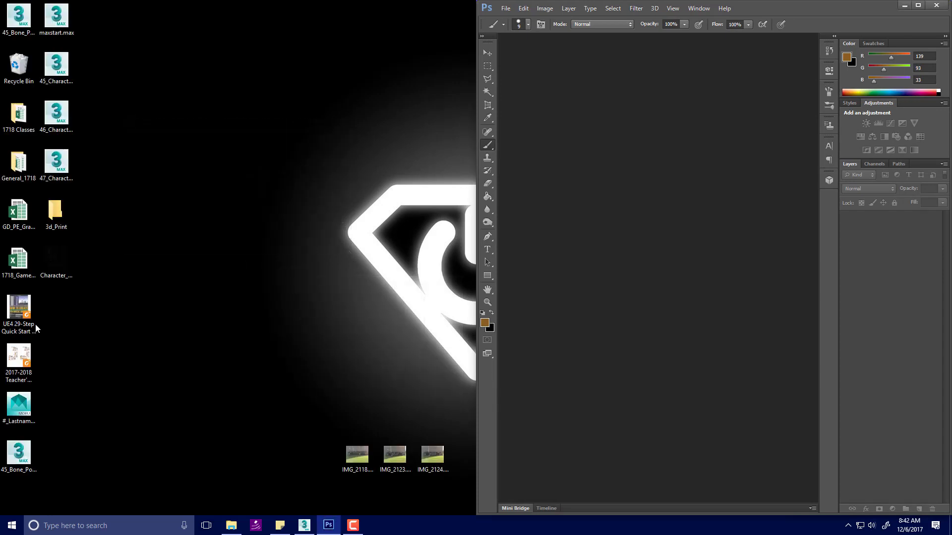
{"action": "left_click", "coordinate": [63, 254]}
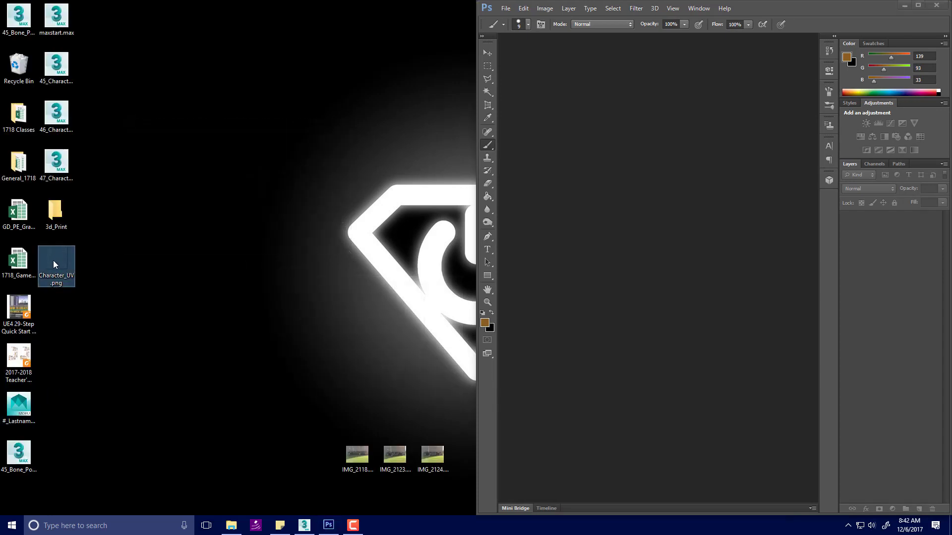
{"action": "left_click_drag", "start_coordinate": [53, 260], "coordinate": [572, 210]}
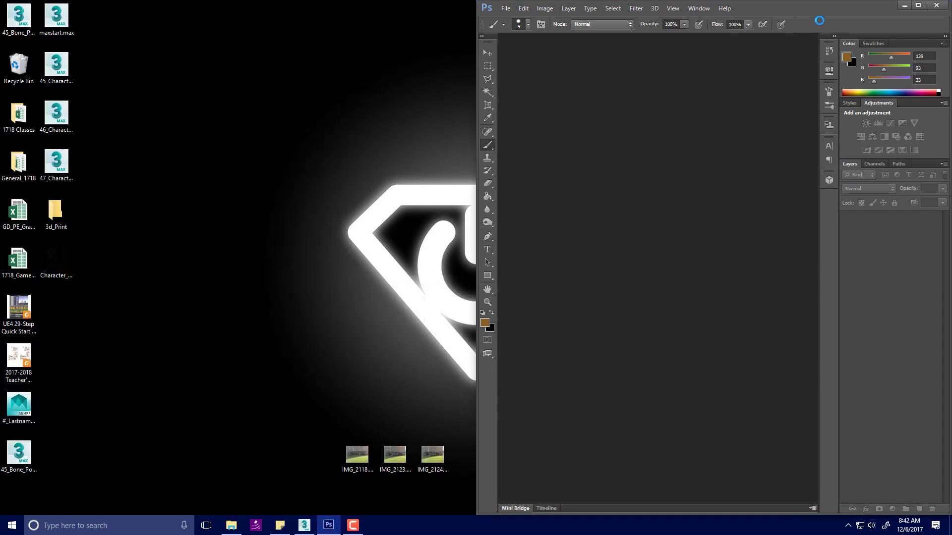
{"action": "left_click", "coordinate": [918, 4]}
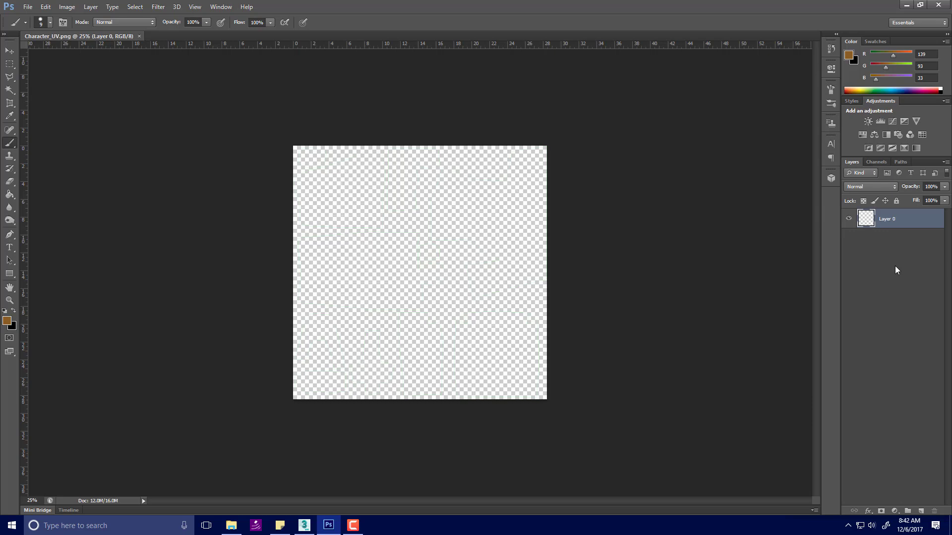
Add a new layer to the UV template document and name it Background
{"action": "left_click", "coordinate": [902, 333]}
{"action": "left_click", "coordinate": [920, 511]}
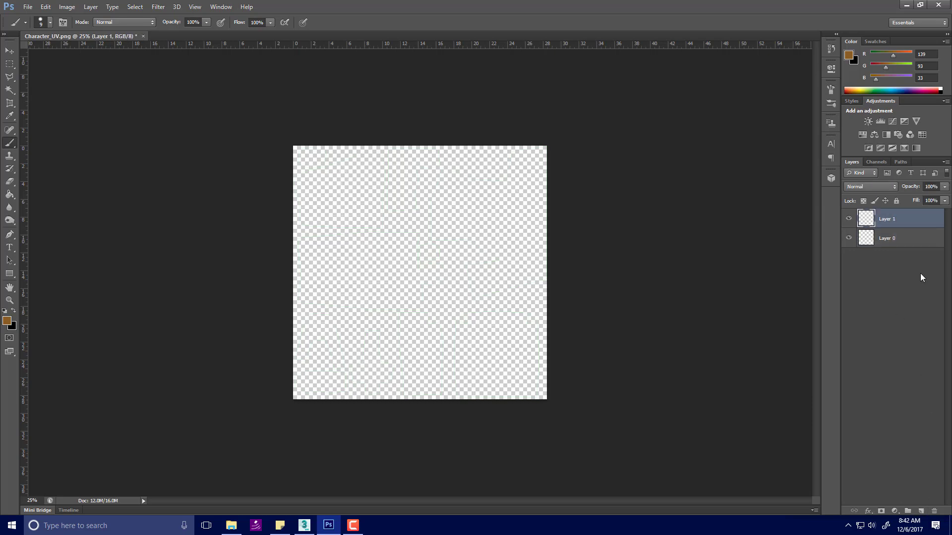
{"action": "double_click", "coordinate": [885, 219]}
{"action": "type", "text": "Backfgr"}
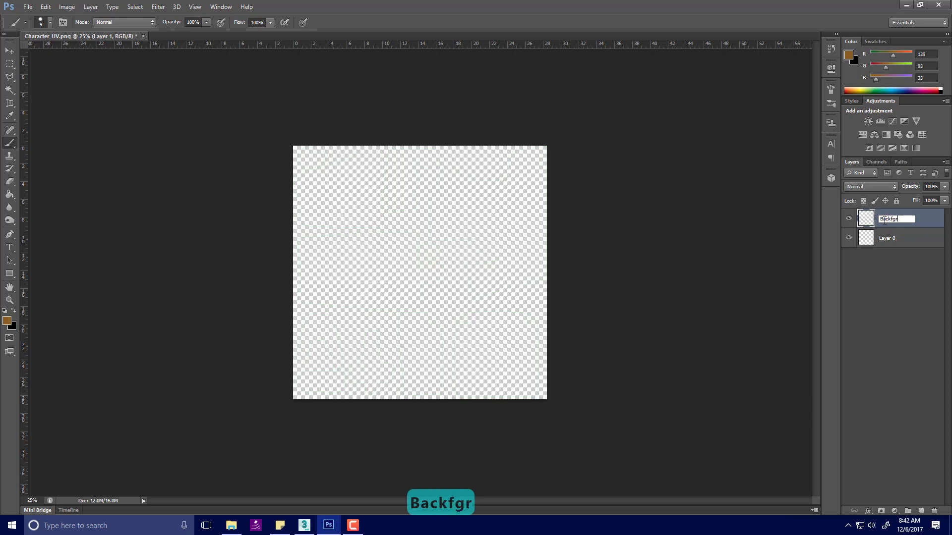
{"action": "key", "text": "BackSpace"}
{"action": "key", "text": "BackSpace"}
{"action": "type", "text": "groun"}
{"action": "key", "text": "BackSpace"}
{"action": "key", "text": "BackSpace"}
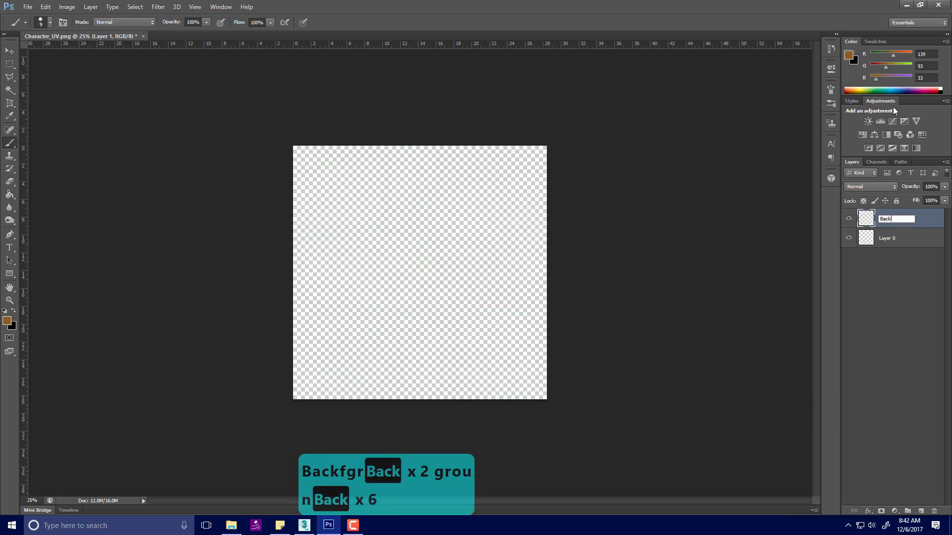
{"action": "type", "text": "ground"}
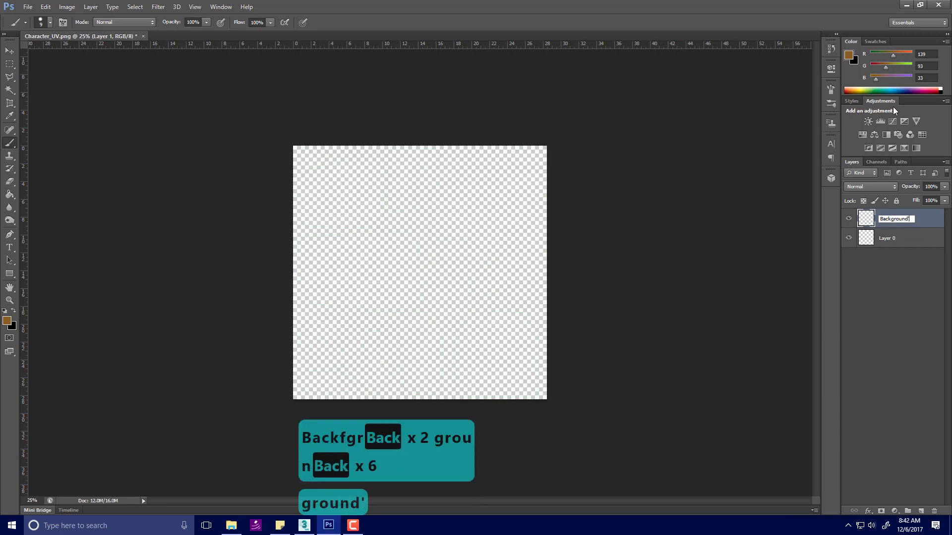
{"action": "type", "text": "'"}
{"action": "key", "text": "BackSpace"}
{"action": "key", "text": "Return"}
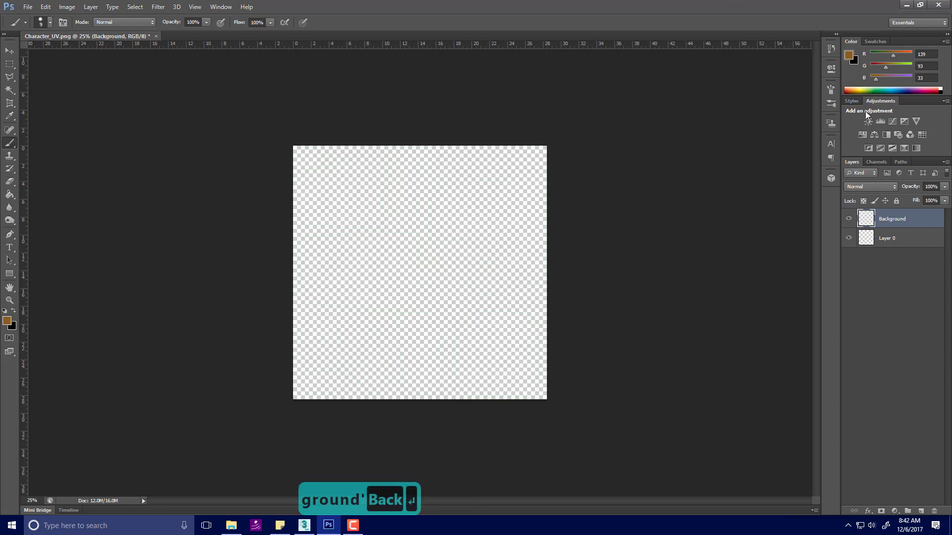
Move the Background layer beneath the template layer and rename the template layer UV
{"action": "left_click_drag", "start_coordinate": [913, 223], "coordinate": [911, 244]}
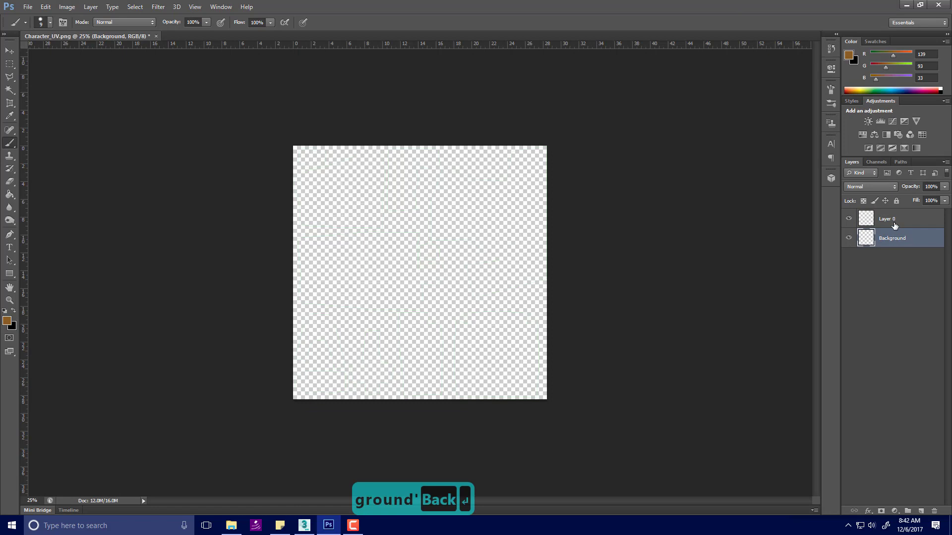
{"action": "double_click", "coordinate": [888, 219]}
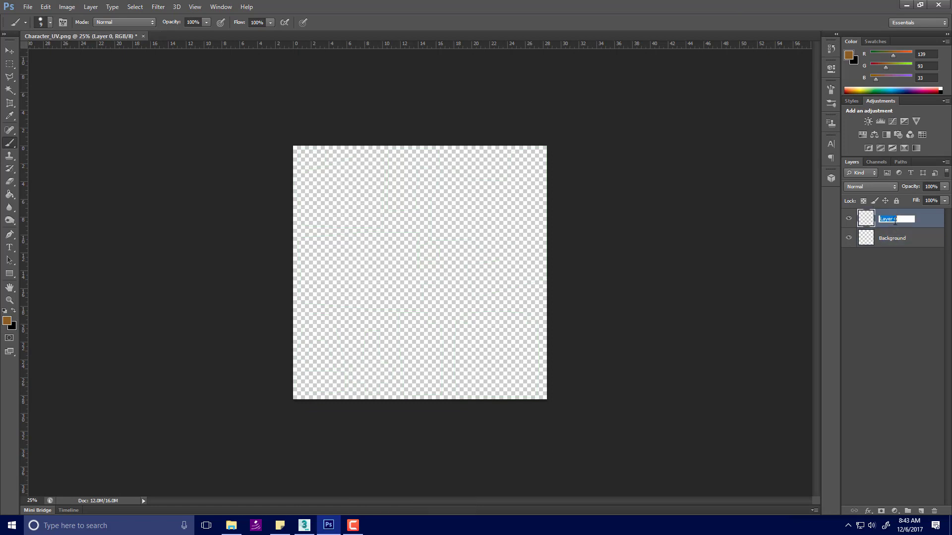
{"action": "type", "text": "UV"}
{"action": "key", "text": "Return"}
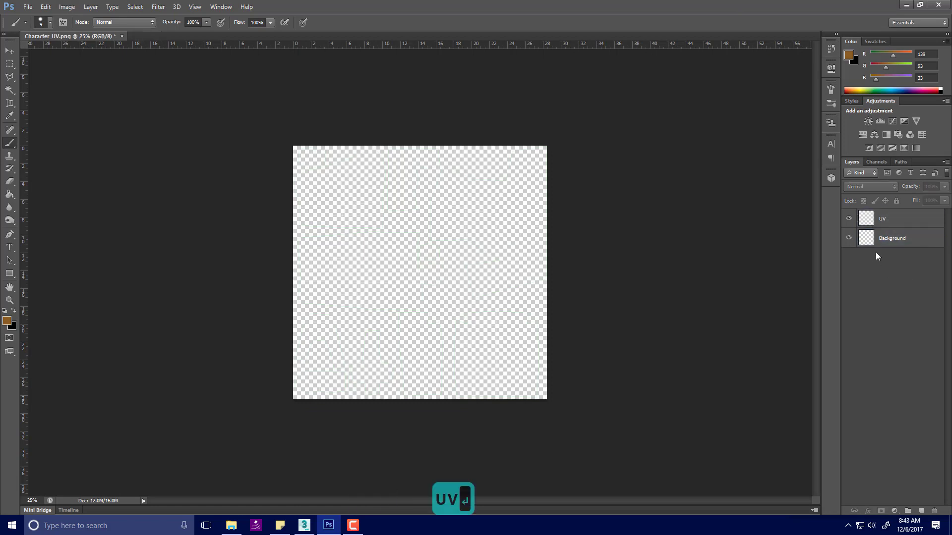
Fill the Background layer with black (000000) using the Paint Bucket tool
{"action": "left_click", "coordinate": [883, 239]}
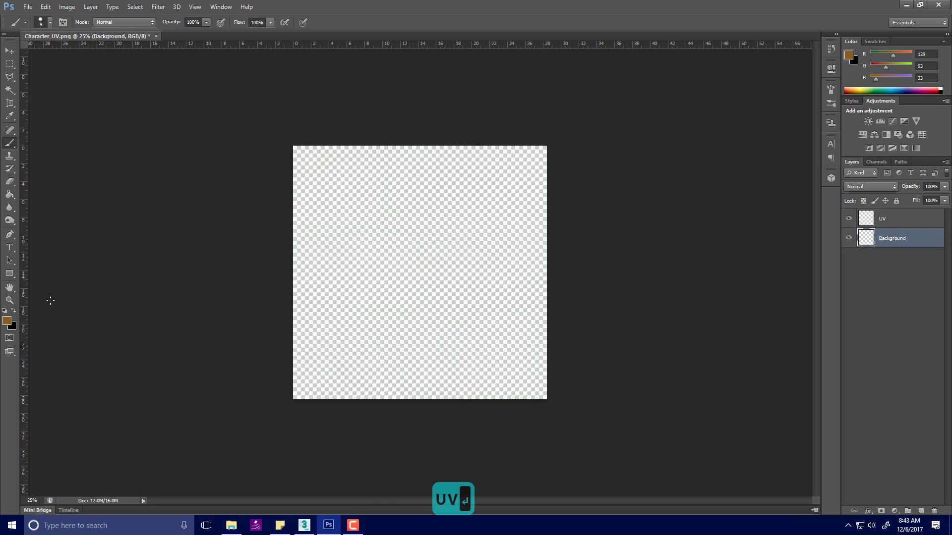
{"action": "left_click", "coordinate": [14, 311]}
{"action": "left_click", "coordinate": [7, 321]}
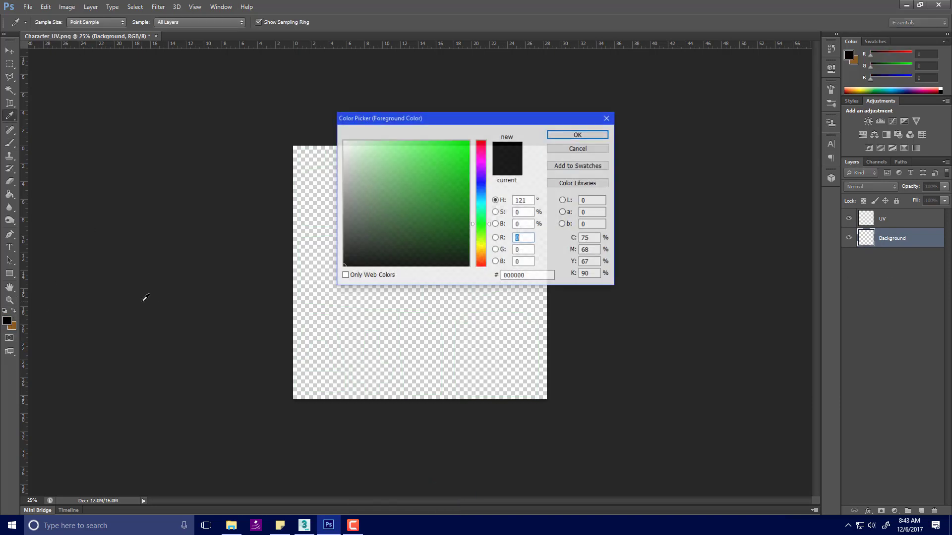
{"action": "left_click", "coordinate": [579, 134]}
{"action": "left_click", "coordinate": [10, 196]}
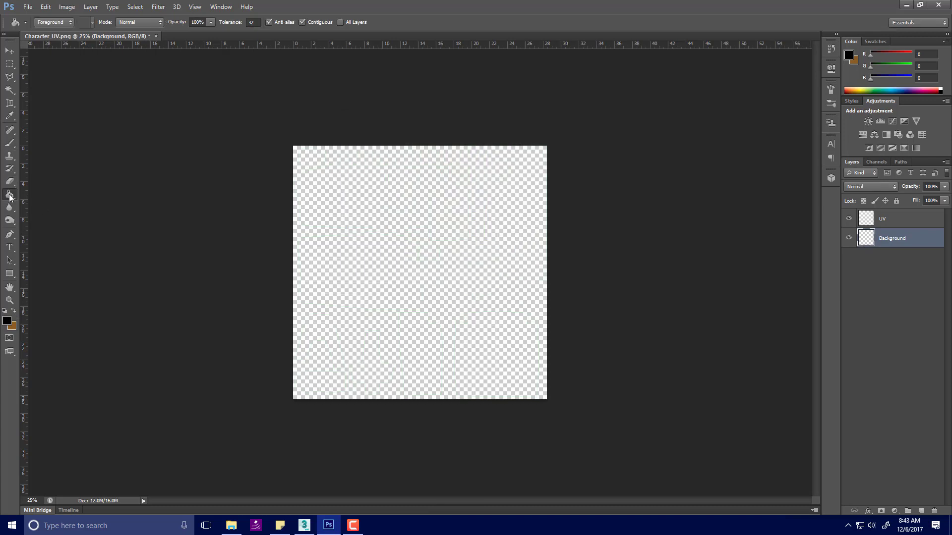
{"action": "right_click", "coordinate": [11, 197]}
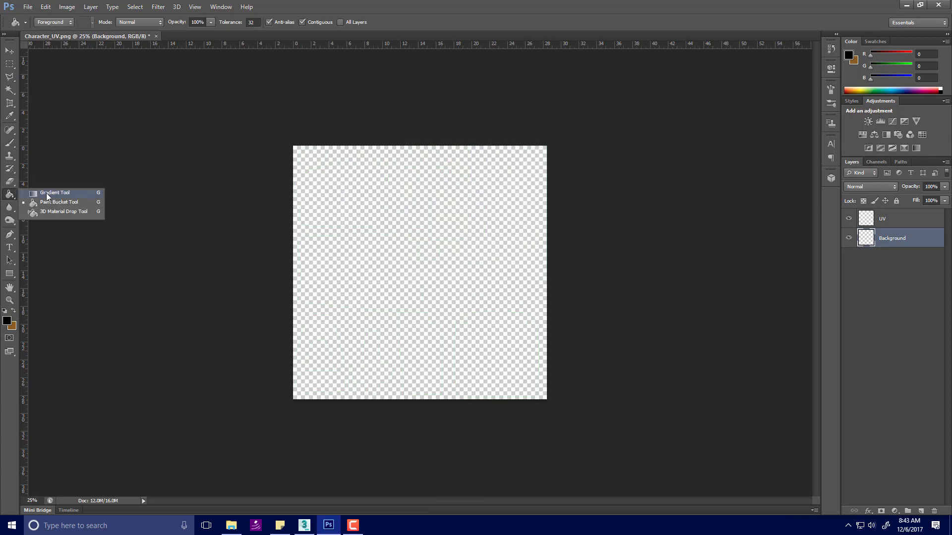
{"action": "left_click", "coordinate": [49, 203]}
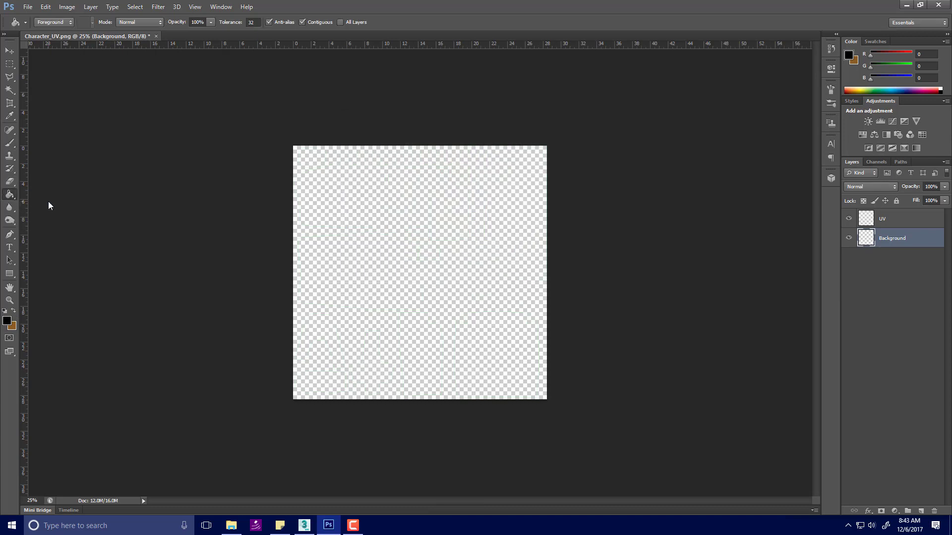
{"action": "left_click", "coordinate": [410, 206]}
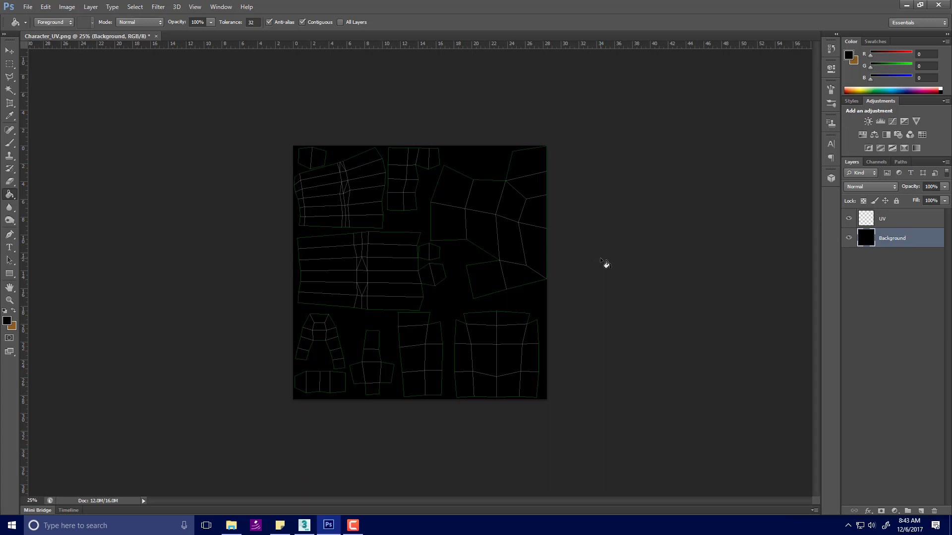
Add a new layer between the UV and Background layers and name it Skin
{"action": "left_click", "coordinate": [911, 219]}
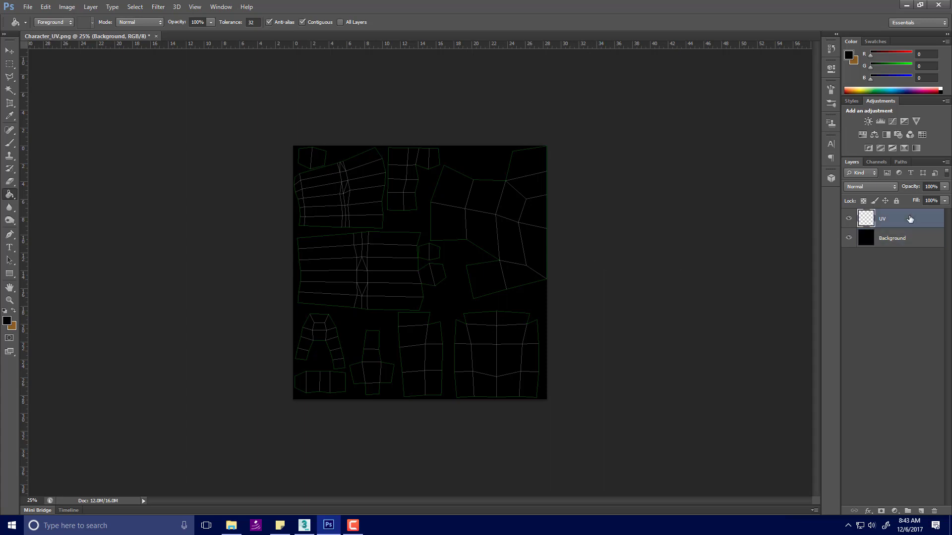
{"action": "left_click", "coordinate": [911, 375]}
{"action": "left_click", "coordinate": [921, 511]}
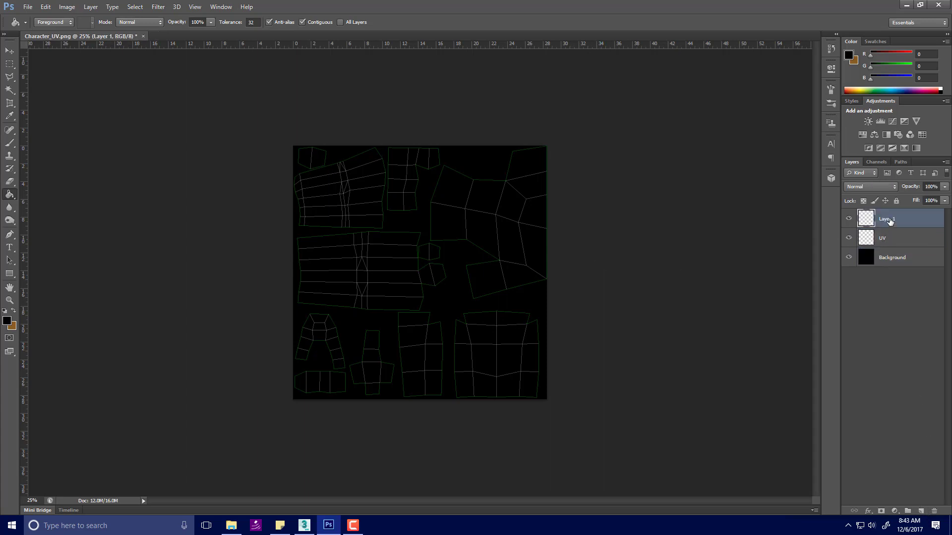
{"action": "left_click_drag", "start_coordinate": [890, 222], "coordinate": [892, 243]}
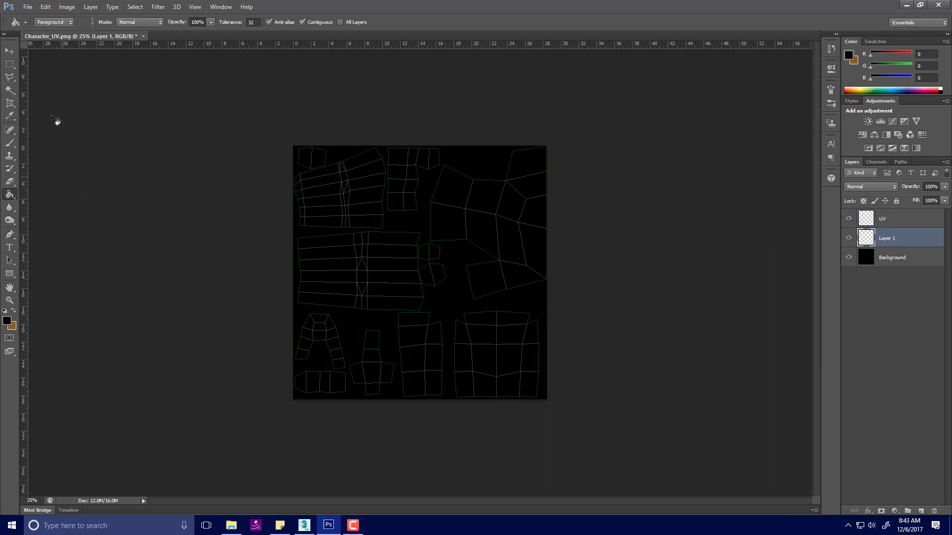
{"action": "left_click", "coordinate": [10, 50]}
{"action": "scroll", "coordinate": [451, 342], "scroll_direction": "up", "scroll_amount": 3, "text": "alt"}
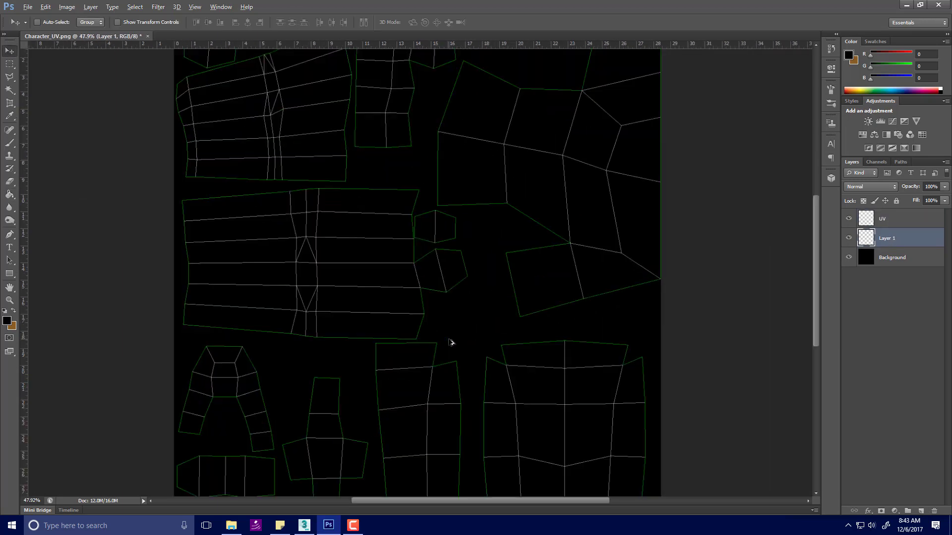
{"action": "scroll", "coordinate": [451, 342], "scroll_direction": "down", "scroll_amount": 1, "text": "alt"}
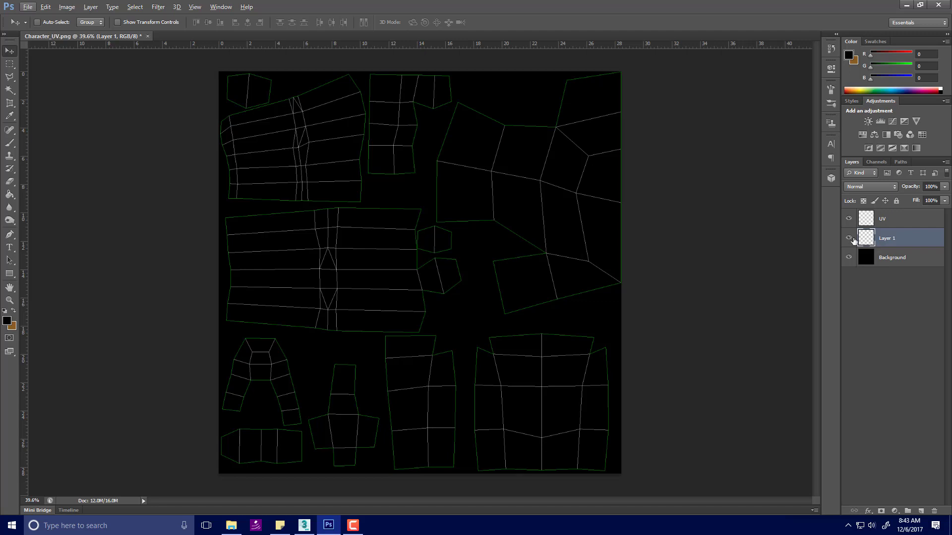
{"action": "double_click", "coordinate": [893, 239]}
{"action": "type", "text": "Skin"}
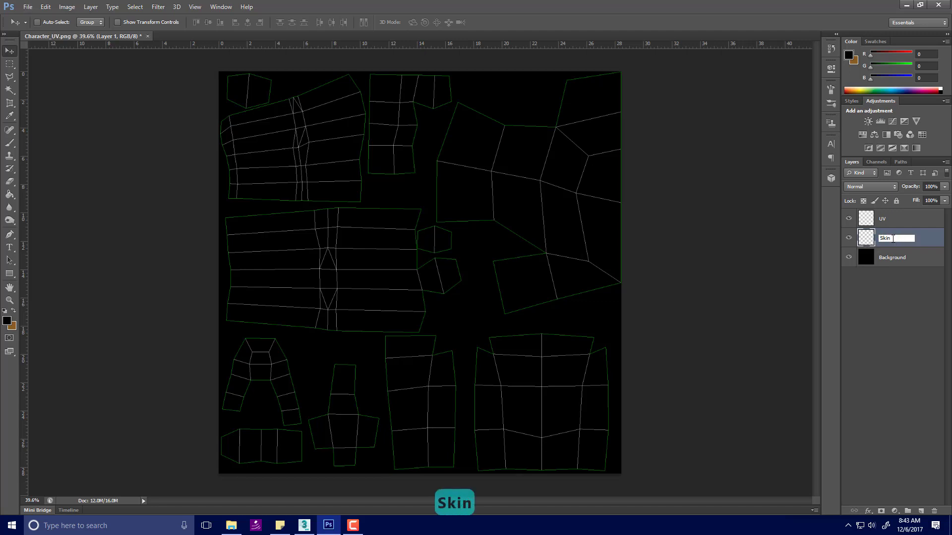
{"action": "key", "text": "Return"}
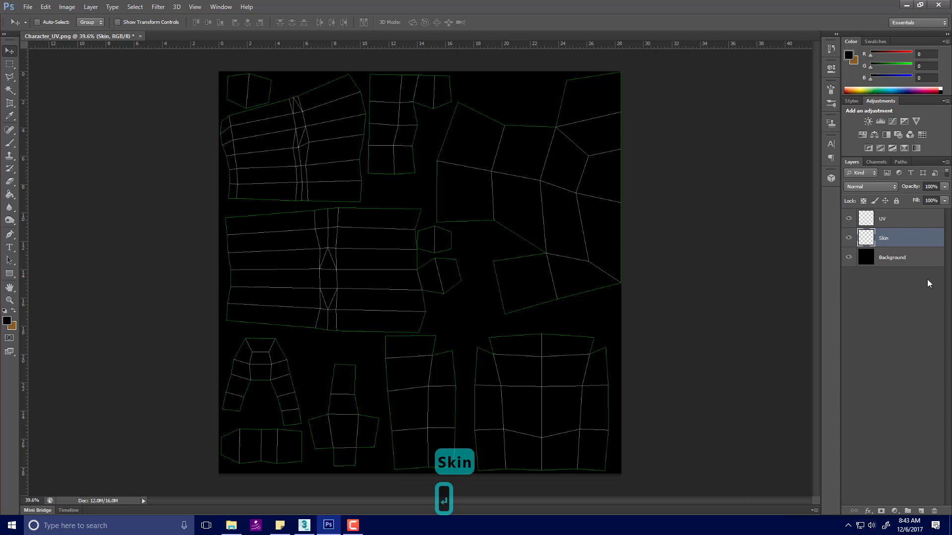
Arrange Photoshop on one half of the screen and 3ds Max on the other half, side by side
{"action": "double_click", "coordinate": [607, 6]}
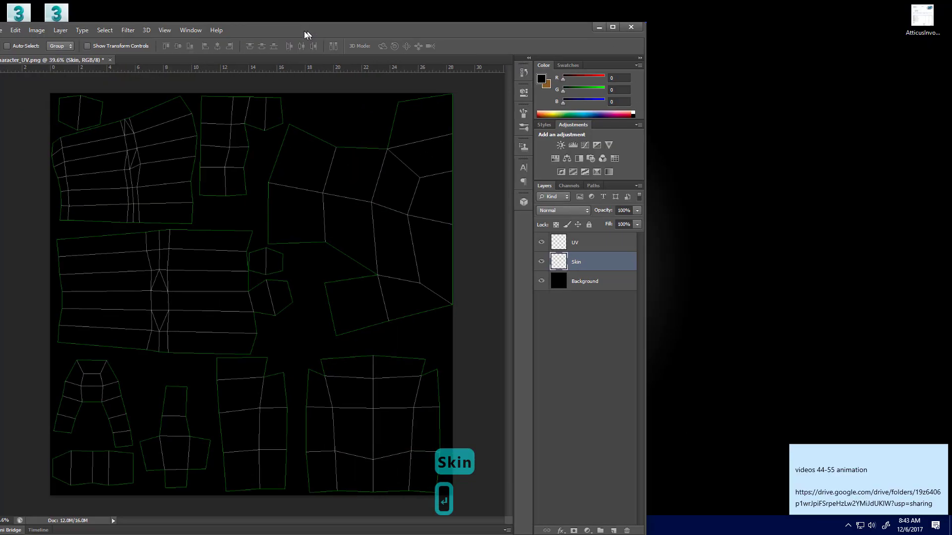
{"action": "left_click_drag", "start_coordinate": [416, 11], "coordinate": [343, 11]}
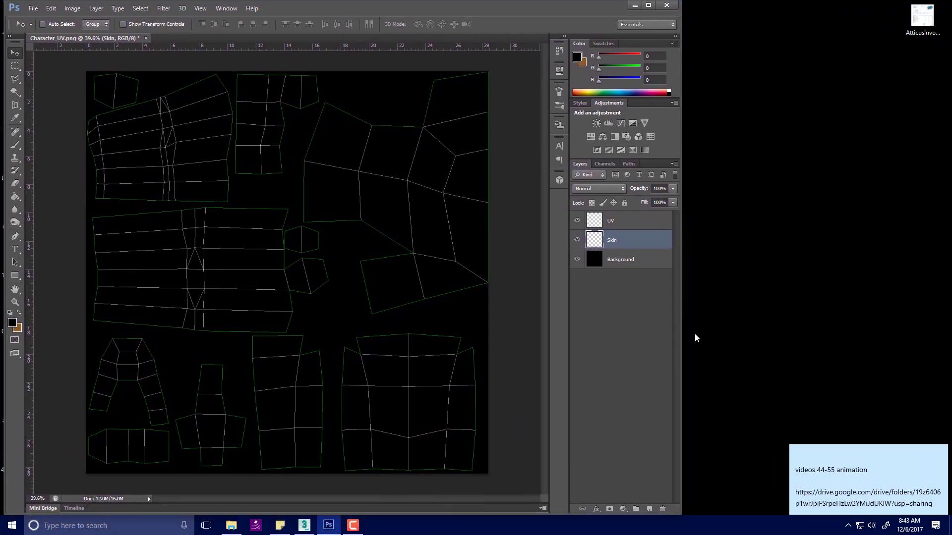
{"action": "left_click", "coordinate": [304, 525]}
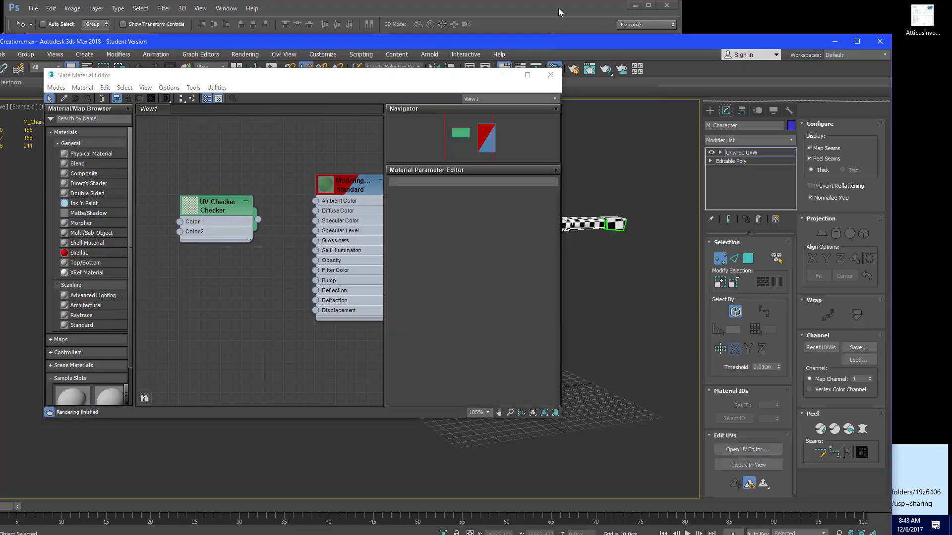
{"action": "left_click_drag", "start_coordinate": [656, 42], "coordinate": [949, 99]}
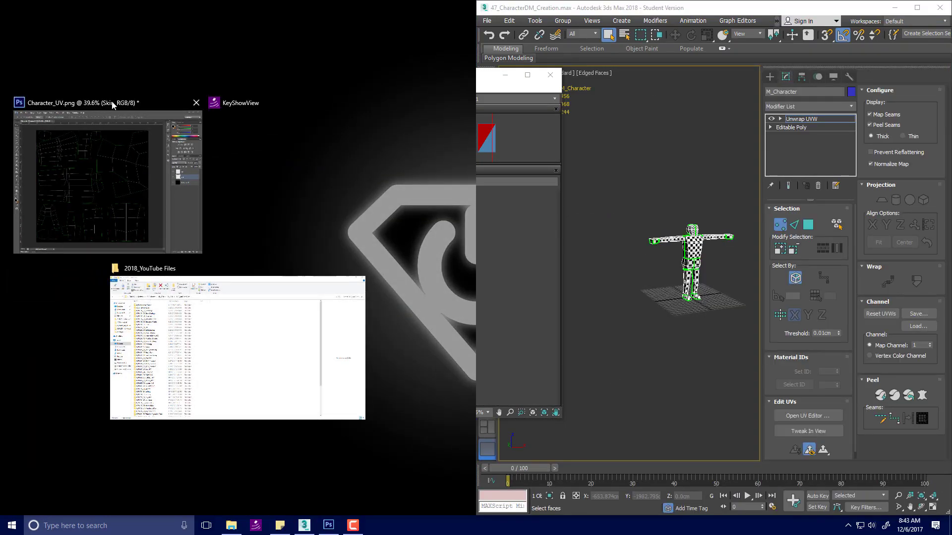
{"action": "left_click", "coordinate": [138, 113]}
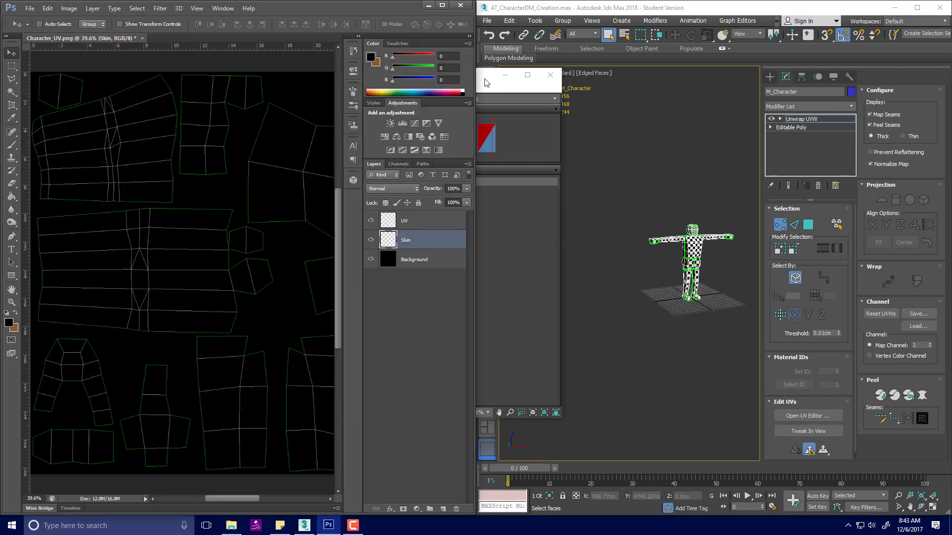
Fit the Slate Material Editor over the 3ds Max half, enlarge it downward, and return to Photoshop
{"action": "left_click_drag", "start_coordinate": [485, 83], "coordinate": [830, 79]}
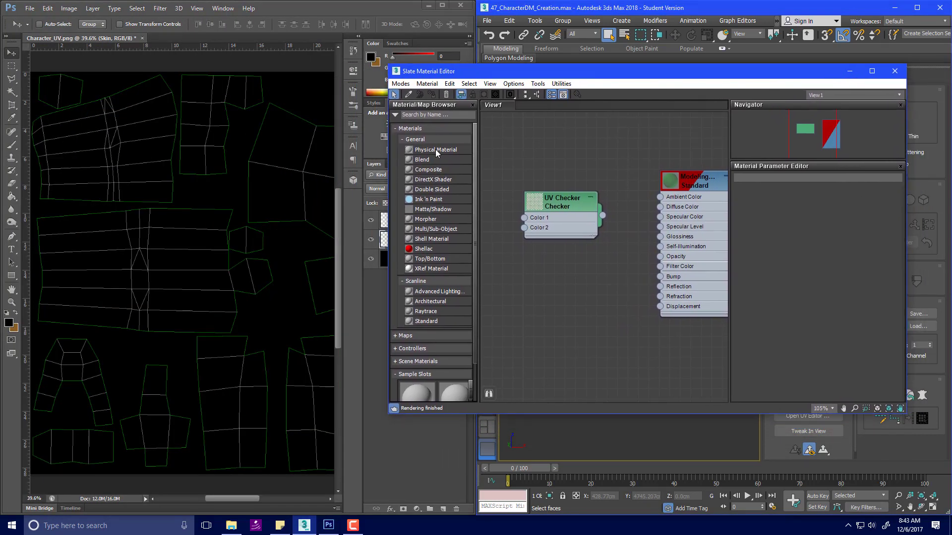
{"action": "left_click_drag", "start_coordinate": [386, 319], "coordinate": [560, 315]}
{"action": "left_click_drag", "start_coordinate": [718, 74], "coordinate": [949, 3]}
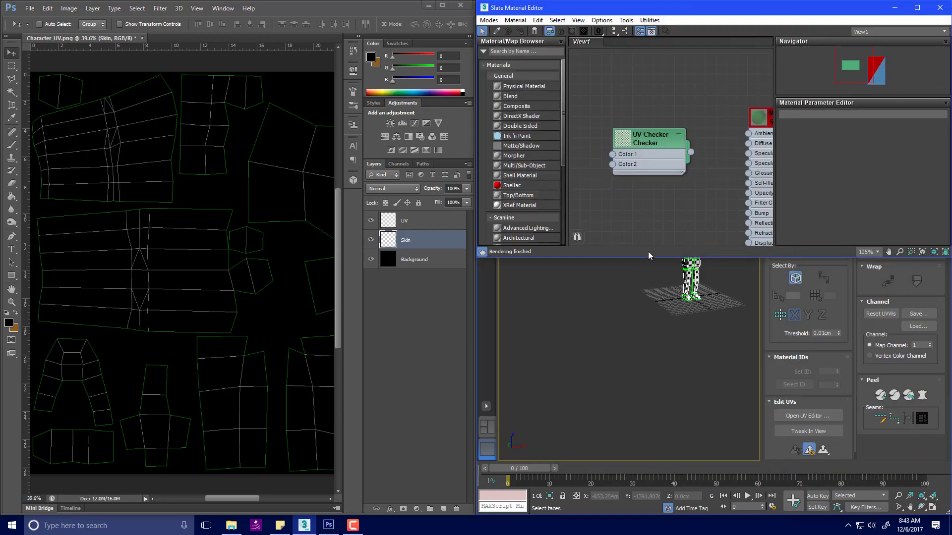
{"action": "left_click_drag", "start_coordinate": [651, 259], "coordinate": [644, 458]}
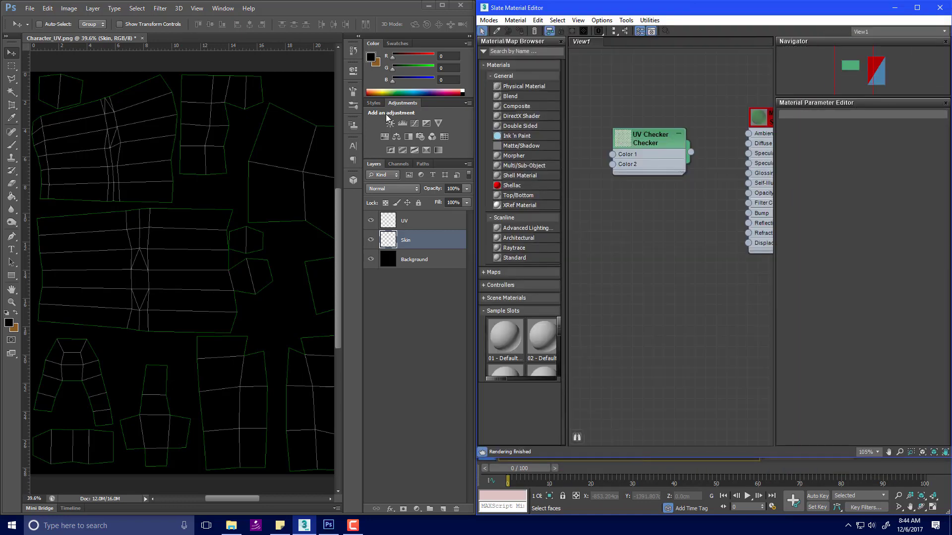
{"action": "left_click", "coordinate": [361, 5]}
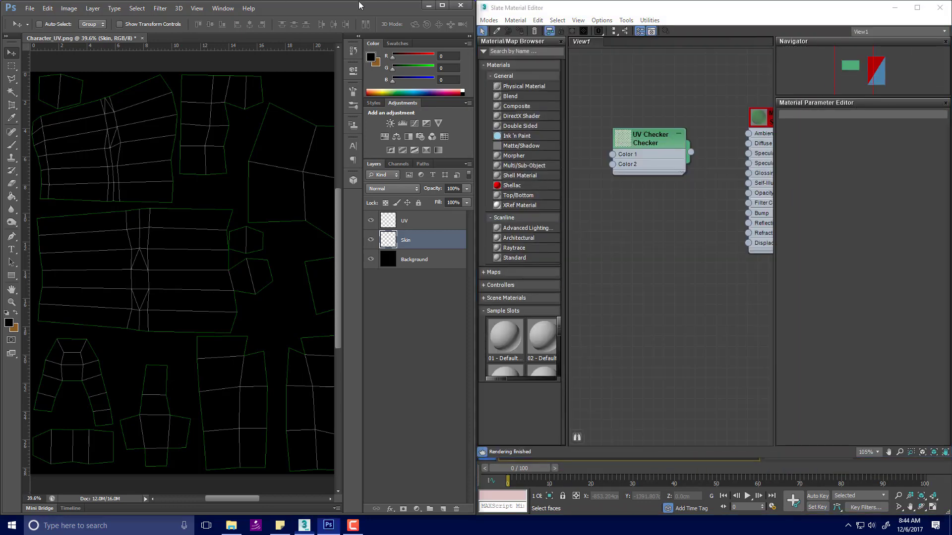
Save the document to the Desktop as the layered Photoshop file Character_DM.psd, with Maximize Compatibility kept on
{"action": "left_click", "coordinate": [31, 8]}
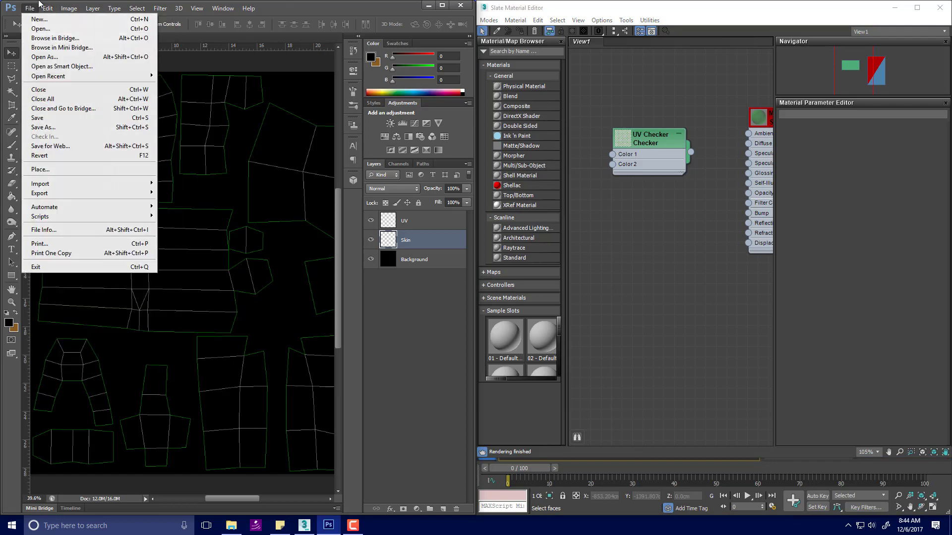
{"action": "left_click", "coordinate": [43, 128]}
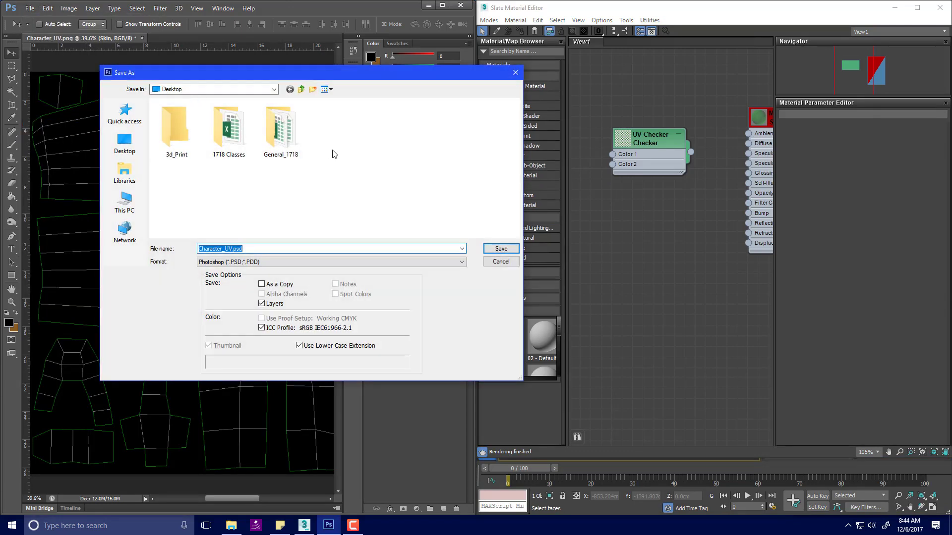
{"action": "left_click", "coordinate": [301, 90]}
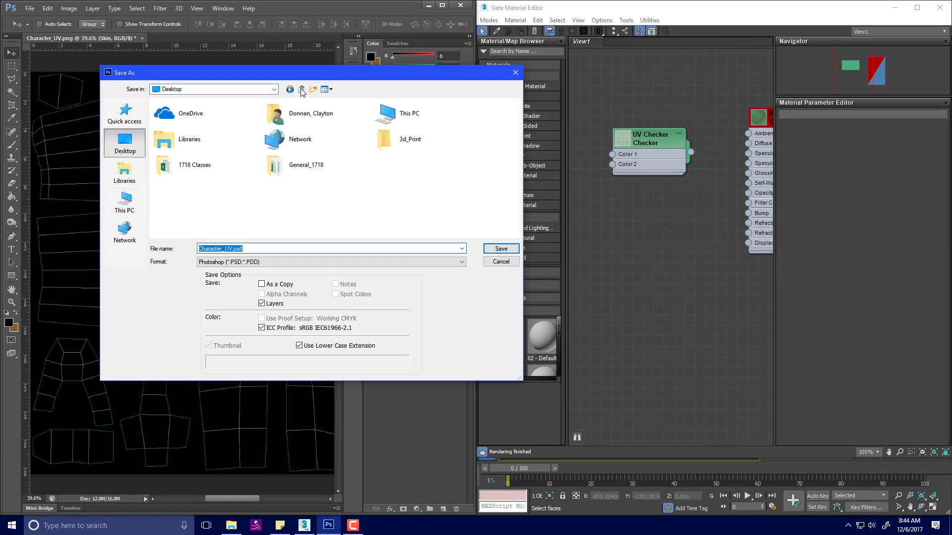
{"action": "left_click", "coordinate": [233, 248]}
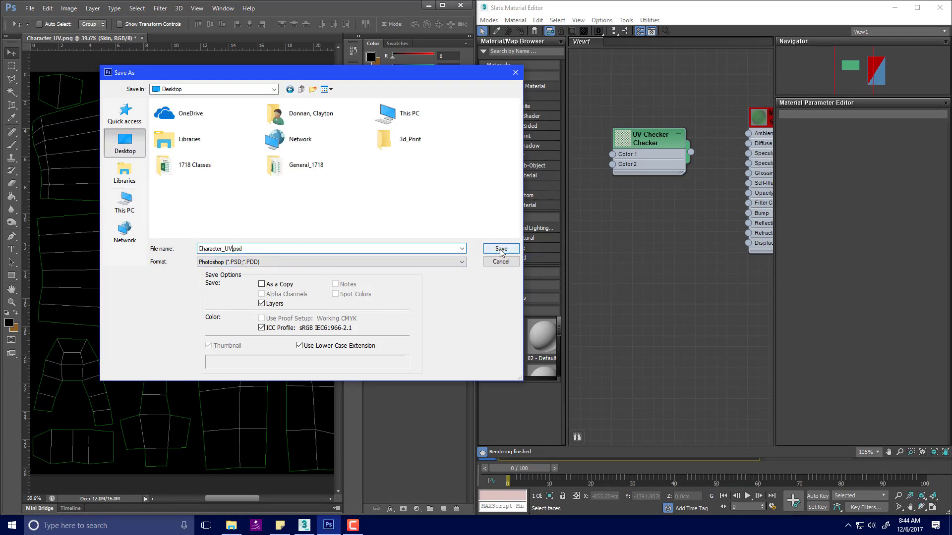
{"action": "key", "text": "BackSpace"}
{"action": "key", "text": "BackSpace"}
{"action": "type", "text": "DM"}
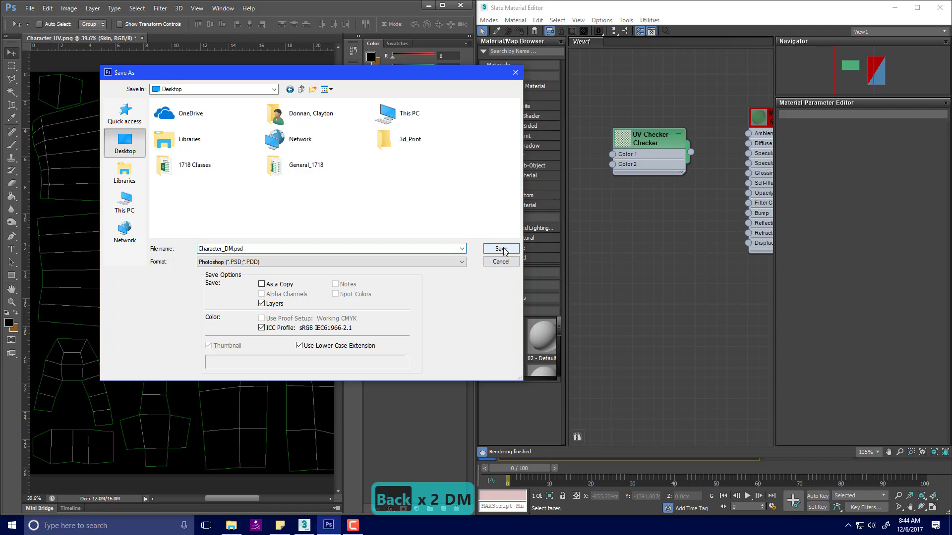
{"action": "left_click", "coordinate": [502, 248]}
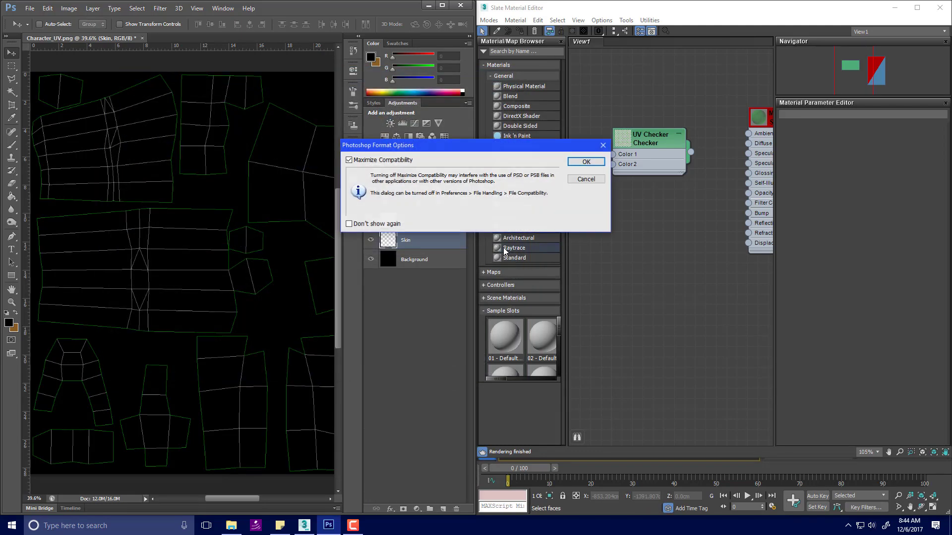
{"action": "left_click", "coordinate": [581, 166]}
Bring Character_DM.psd from the desktop into the Slate Material Editor as a bitmap node, and move the editor off the 3ds Max window
{"action": "left_click", "coordinate": [429, 5]}
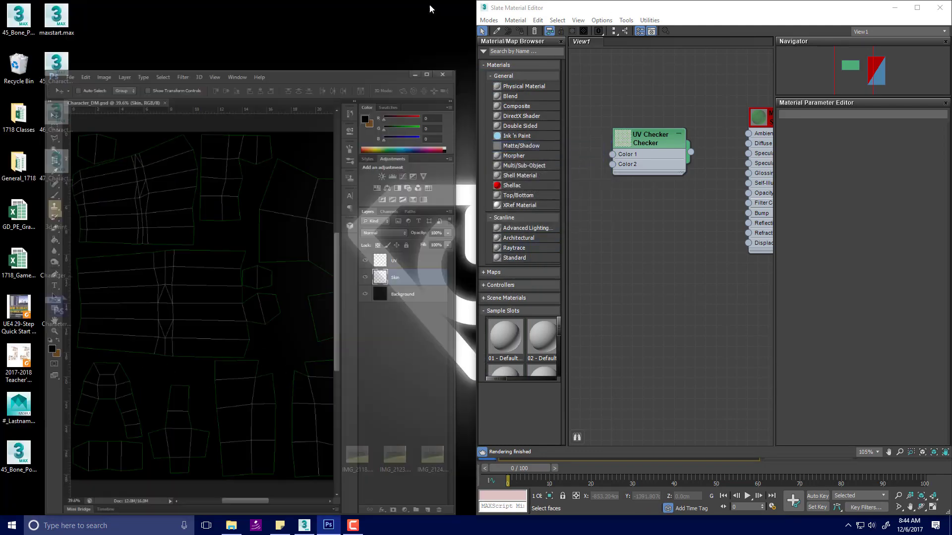
{"action": "left_click_drag", "start_coordinate": [56, 311], "coordinate": [636, 227]}
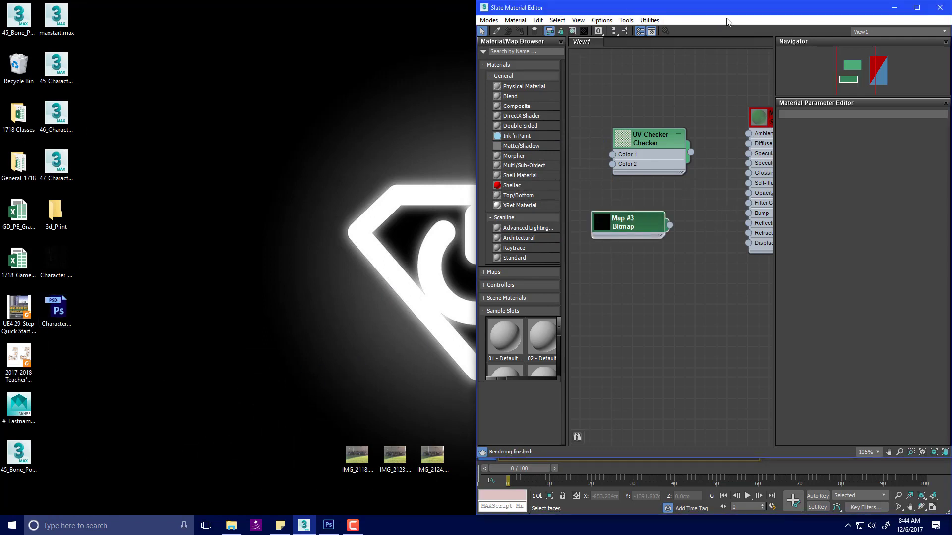
{"action": "left_click_drag", "start_coordinate": [646, 15], "coordinate": [248, 43]}
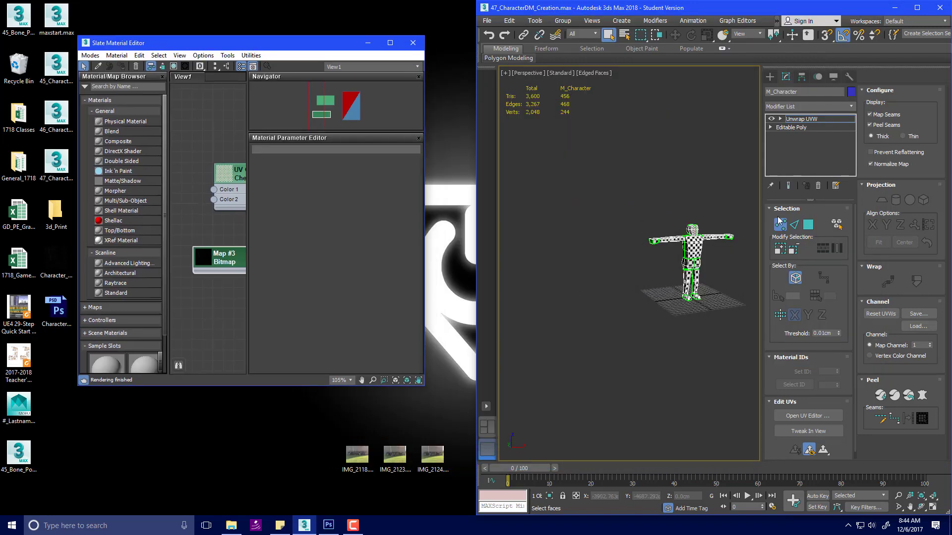
Try assigning the existing Modeling Material to the selected character, and undo the assignment
{"action": "scroll", "coordinate": [694, 262], "scroll_direction": "up", "scroll_amount": 5}
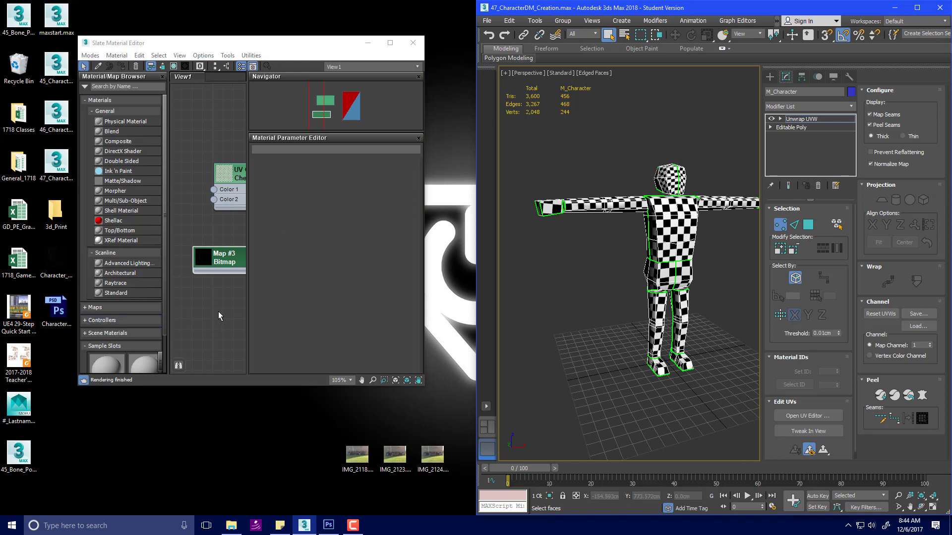
{"action": "scroll", "coordinate": [229, 257], "scroll_direction": "down", "scroll_amount": 7}
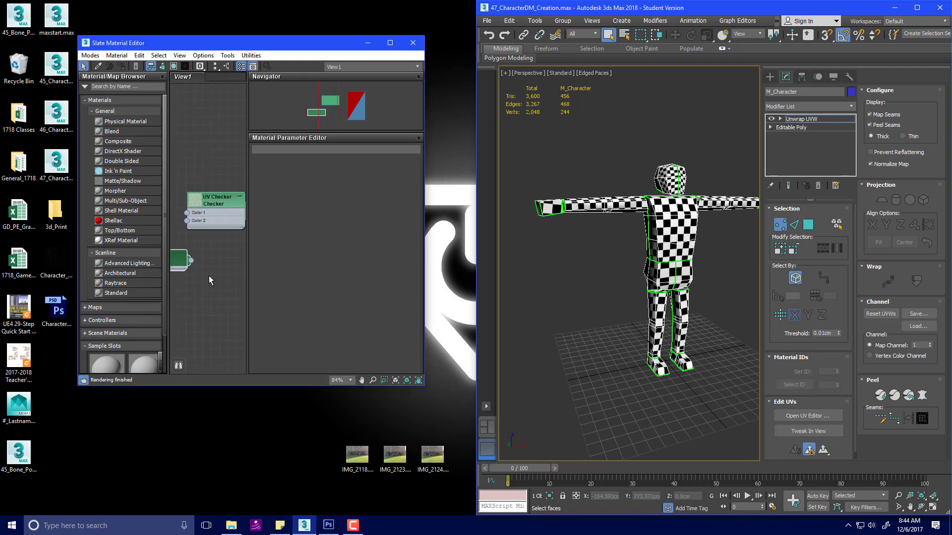
{"action": "middle_click_drag", "start_coordinate": [179, 231], "coordinate": [183, 233]}
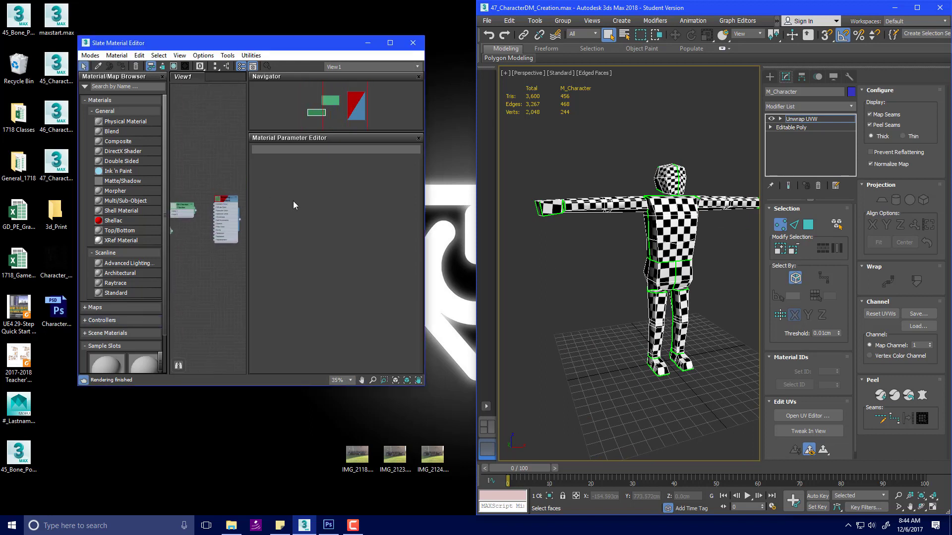
{"action": "double_click", "coordinate": [231, 201]}
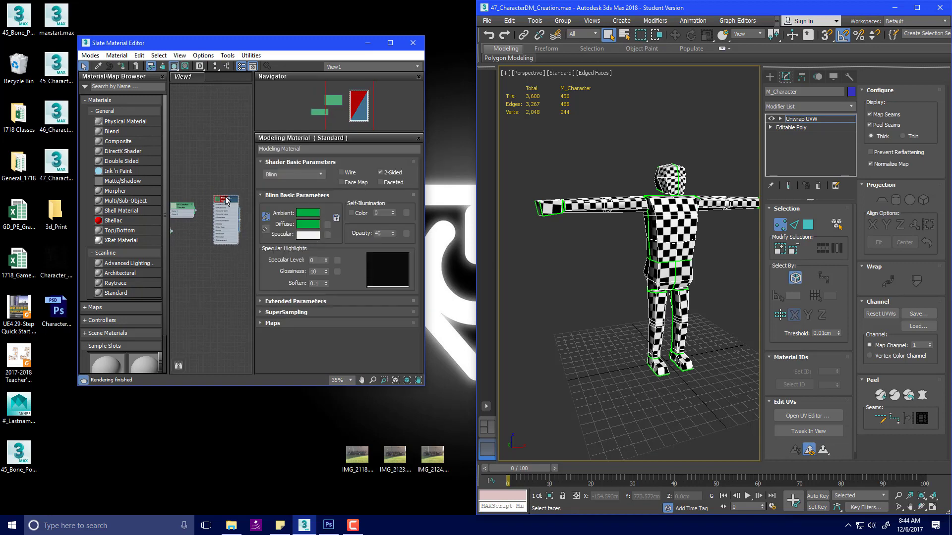
{"action": "left_click", "coordinate": [121, 67]}
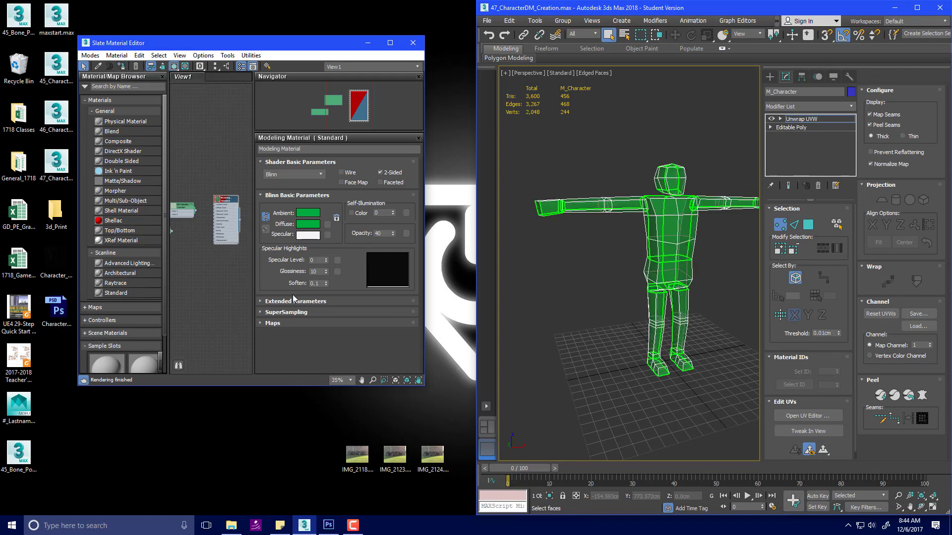
{"action": "middle_click_drag", "start_coordinate": [212, 278], "coordinate": [218, 291]}
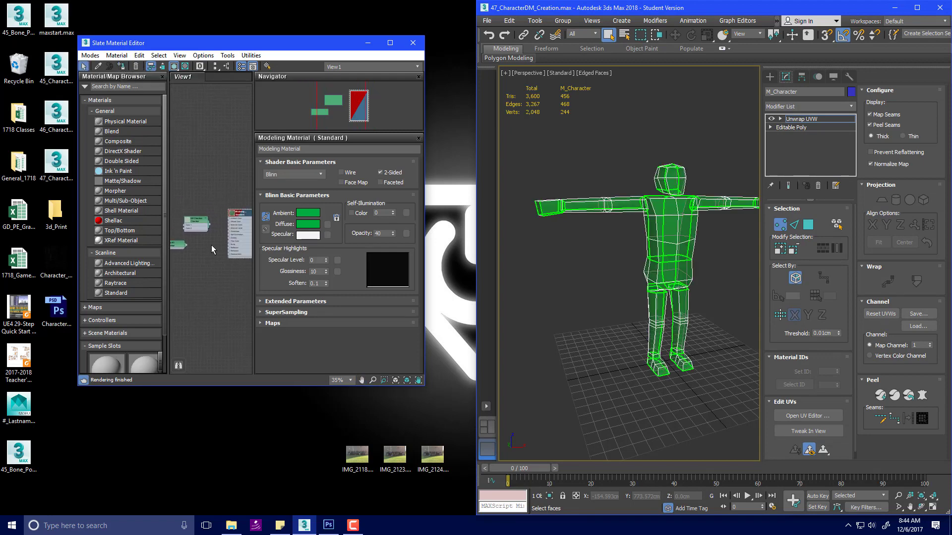
{"action": "key", "text": "ctrl+z"}
Create a Scanline Standard material, connect the Character_DM bitmap to its Diffuse Color, and open the new material's parameters
{"action": "right_click", "coordinate": [213, 282]}
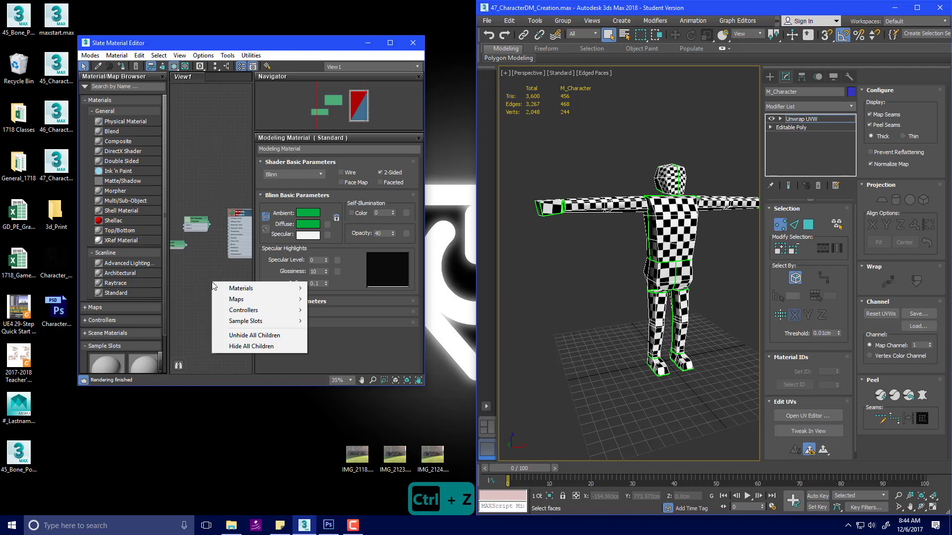
{"action": "mouse_move", "coordinate": [247, 293]}
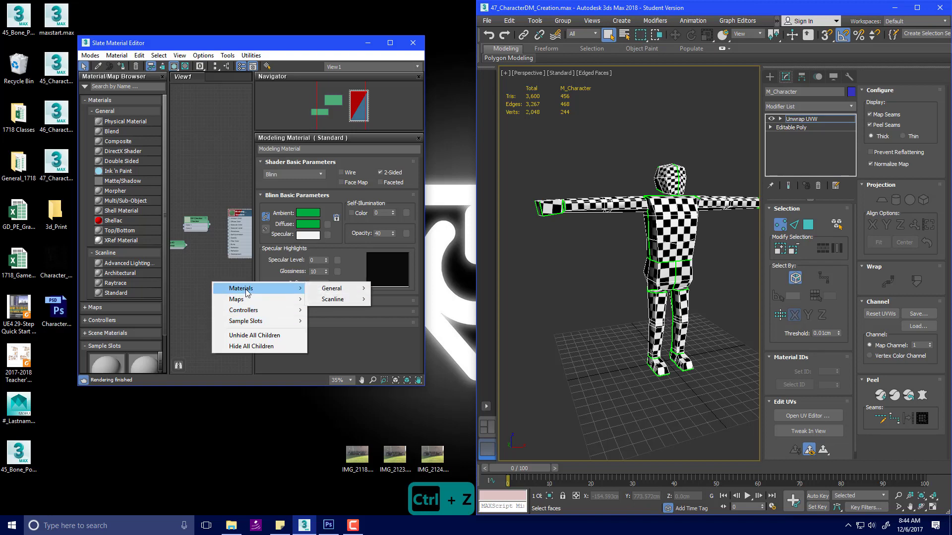
{"action": "mouse_move", "coordinate": [327, 299]}
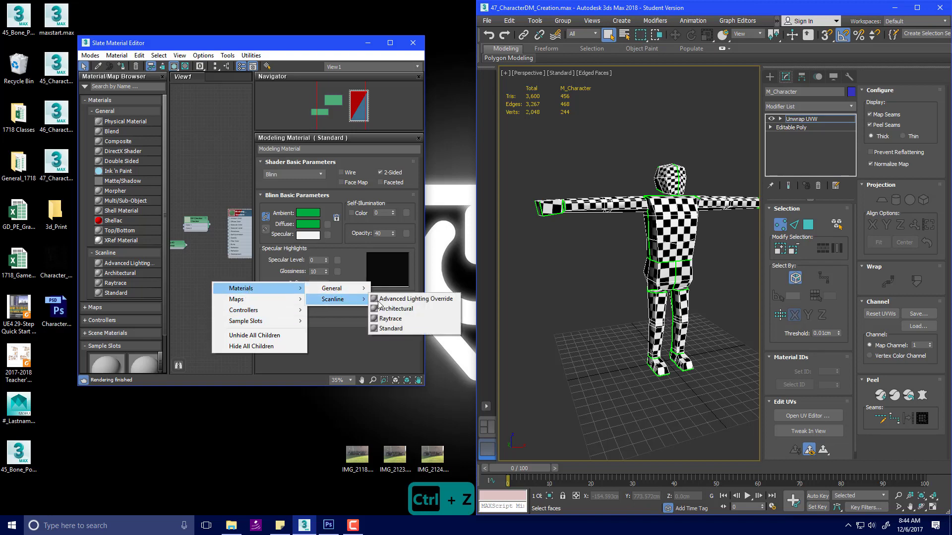
{"action": "left_click", "coordinate": [390, 329]}
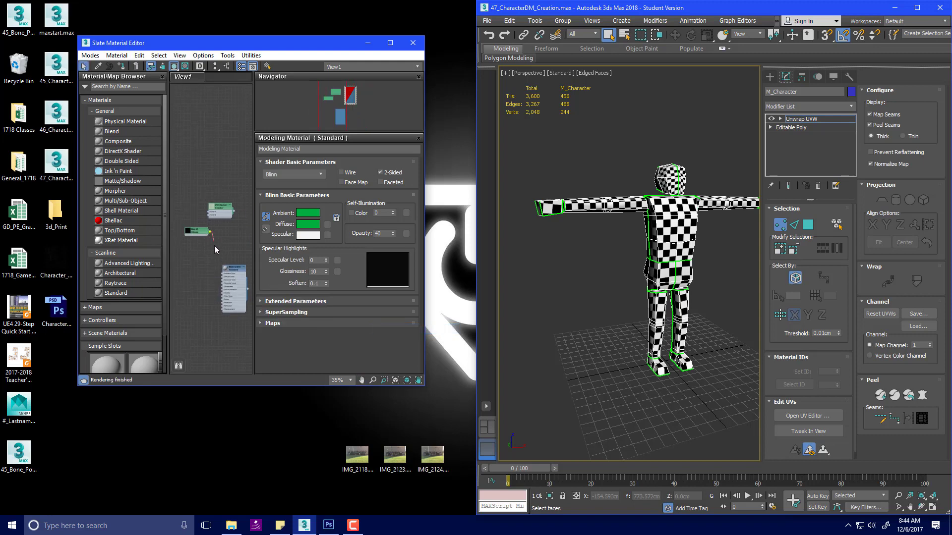
{"action": "mouse_move", "coordinate": [214, 245]}
{"action": "left_mouse_down"}
{"action": "mouse_move", "coordinate": [210, 272]}
{"action": "mouse_move", "coordinate": [219, 276]}
{"action": "mouse_move", "coordinate": [220, 263]}
{"action": "left_mouse_up"}
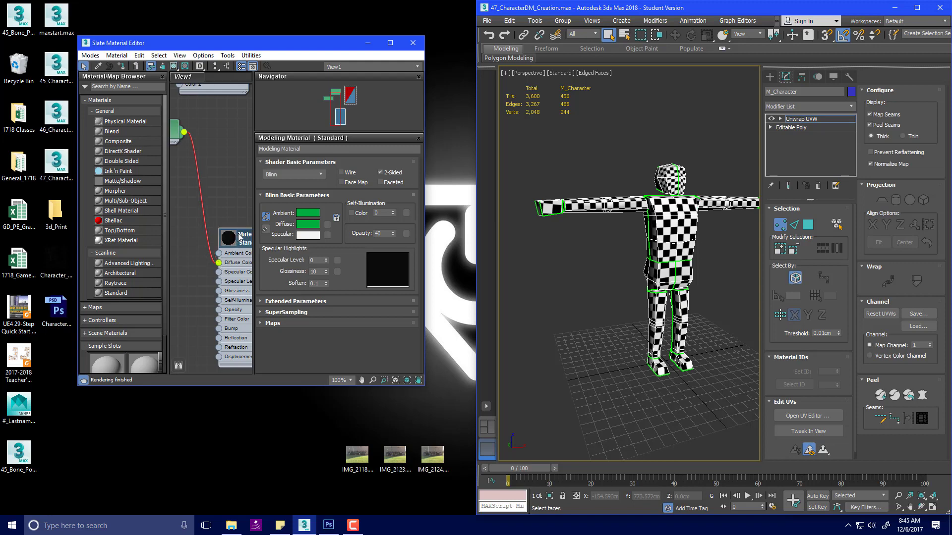
{"action": "double_click", "coordinate": [236, 240]}
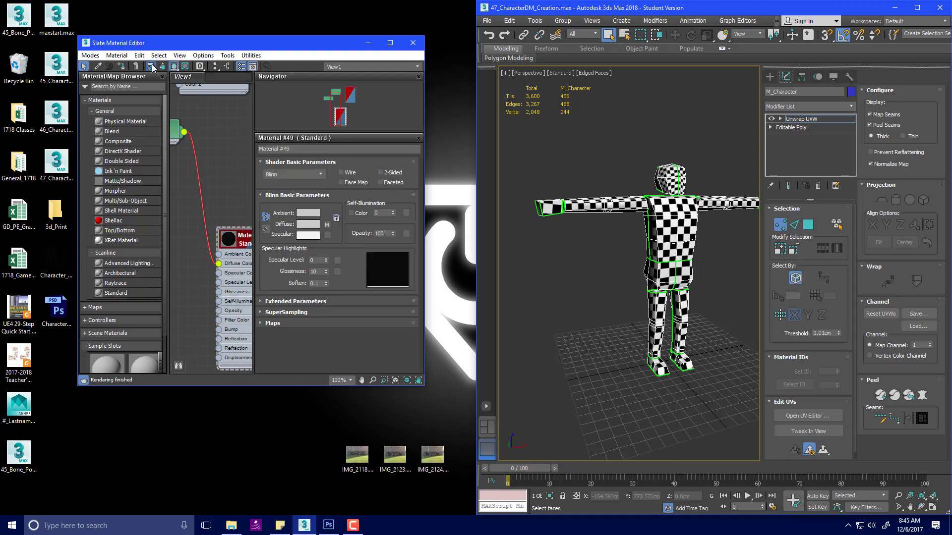
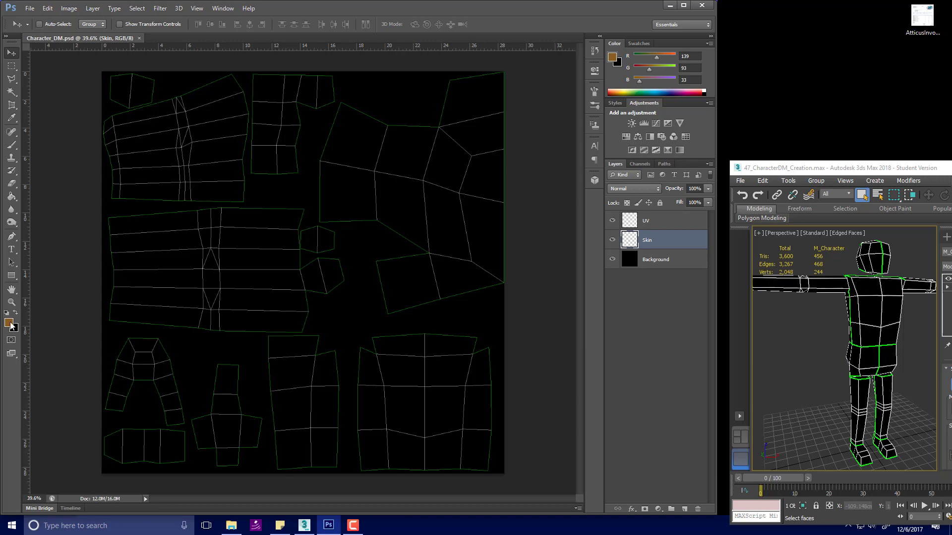
On the Skin layer in Photoshop, paint brown (8b5d21) over the lower part of the large right-hand UV shell with a 600-pixel brush
{"action": "left_click", "coordinate": [9, 323]}
{"action": "left_click", "coordinate": [578, 134]}
{"action": "left_click", "coordinate": [12, 147]}
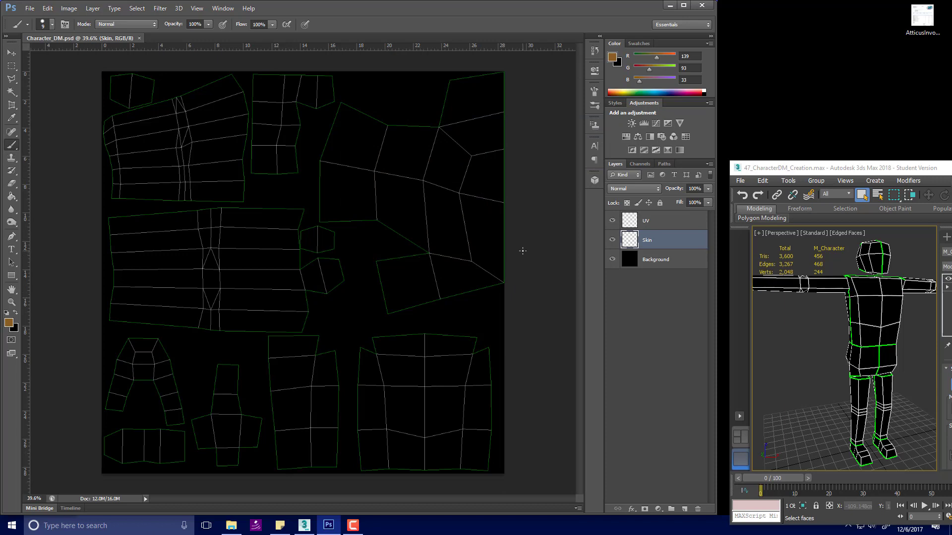
{"action": "key", "text": "bracketright"}
{"action": "key", "text": "bracketright"}
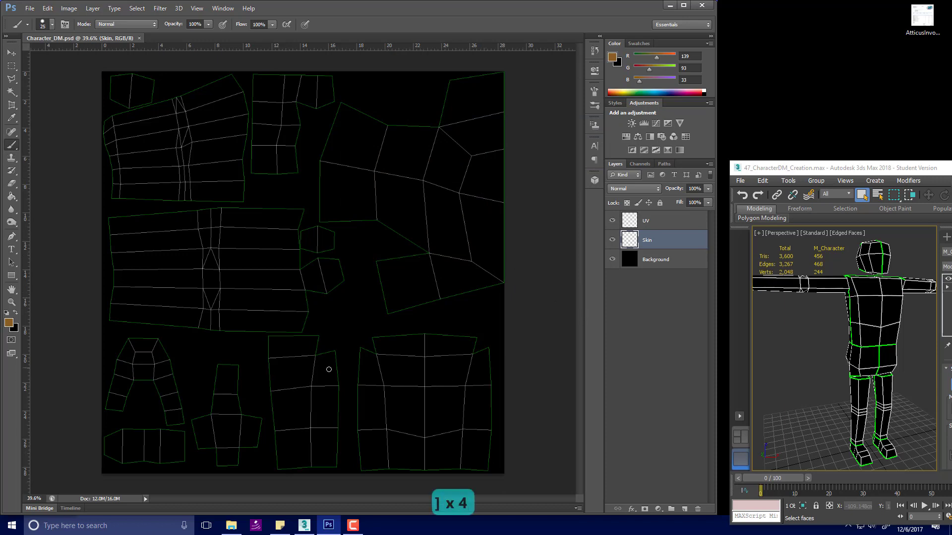
{"action": "key", "text": "bracketright"}
{"action": "key", "text": "bracketright"}
{"action": "key", "text": "bracketright"}
{"action": "key", "text": "bracketright"}
{"action": "key", "text": "bracketright"}
{"action": "key", "text": "bracketright"}
{"action": "key", "text": "bracketright"}
{"action": "key", "text": "bracketright"}
{"action": "key", "text": "bracketright"}
{"action": "key", "text": "bracketright"}
{"action": "key", "text": "bracketright"}
{"action": "key", "text": "bracketright"}
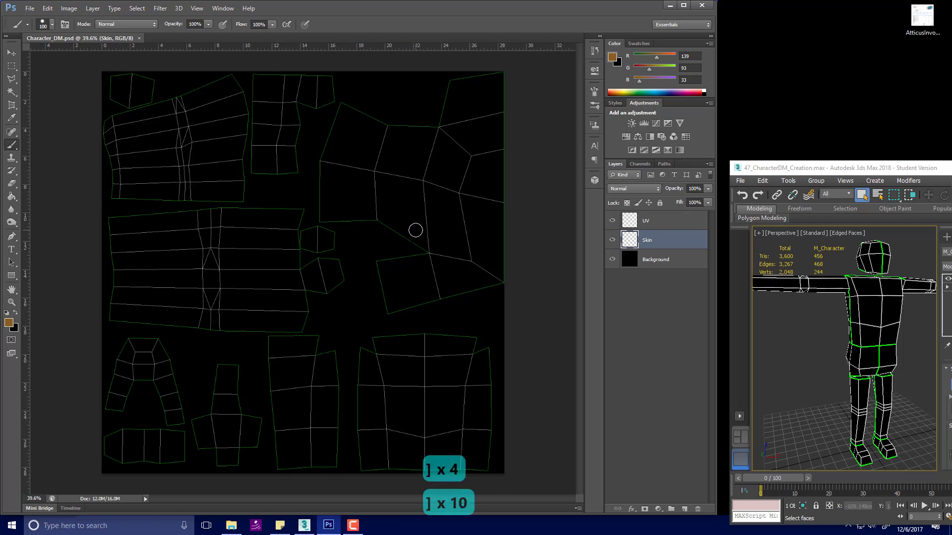
{"action": "key", "text": "bracketright"}
{"action": "key", "text": "bracketright"}
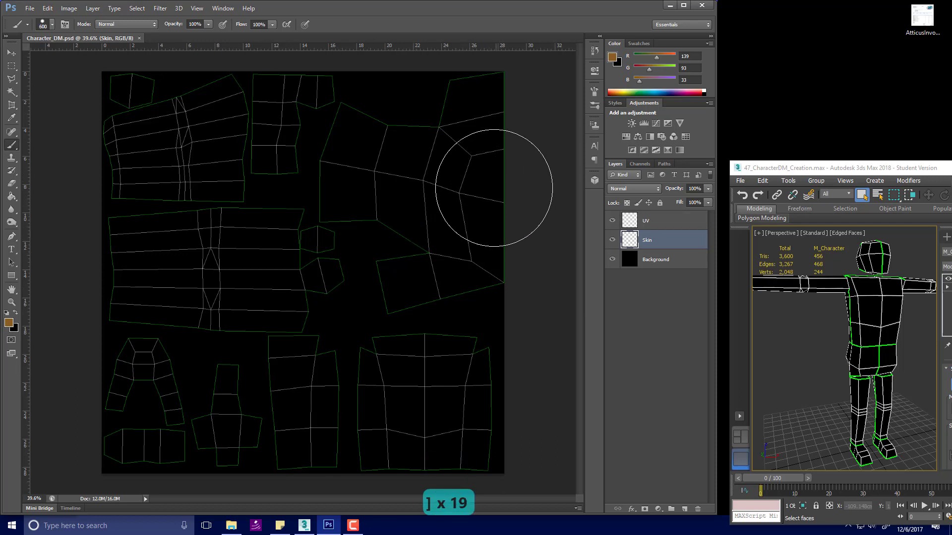
{"action": "mouse_move", "coordinate": [481, 185]}
{"action": "left_mouse_down"}
{"action": "mouse_move", "coordinate": [504, 235]}
{"action": "mouse_move", "coordinate": [513, 191]}
{"action": "mouse_move", "coordinate": [490, 235]}
{"action": "mouse_move", "coordinate": [507, 246]}
{"action": "mouse_move", "coordinate": [505, 218]}
{"action": "mouse_move", "coordinate": [482, 263]}
{"action": "mouse_move", "coordinate": [460, 265]}
{"action": "left_mouse_up"}
{"action": "left_click", "coordinate": [419, 272]}
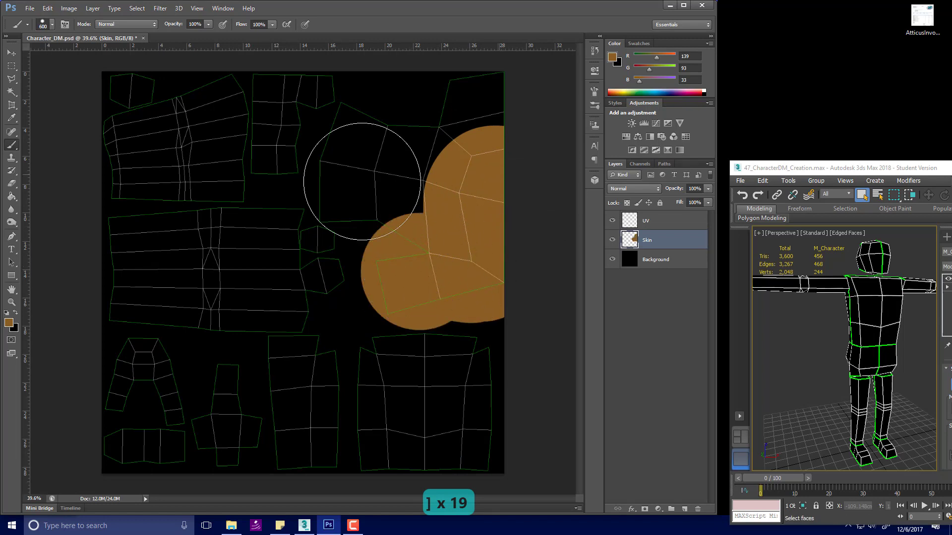
Outline the left two-thirds of the wide UV shell at the template's middle left with straight brown strokes, using a 90-pixel brush
{"action": "key", "text": "bracketleft"}
{"action": "key", "text": "bracketleft"}
{"action": "key", "text": "bracketleft"}
{"action": "key", "text": "bracketleft"}
{"action": "key", "text": "bracketleft"}
{"action": "key", "text": "bracketleft"}
{"action": "key", "text": "bracketleft"}
{"action": "key", "text": "bracketleft"}
{"action": "key", "text": "bracketleft"}
{"action": "key", "text": "bracketleft"}
{"action": "scroll", "coordinate": [120, 241], "scroll_direction": "up", "scroll_amount": 3, "text": "alt"}
{"action": "left_click", "coordinate": [79, 208]}
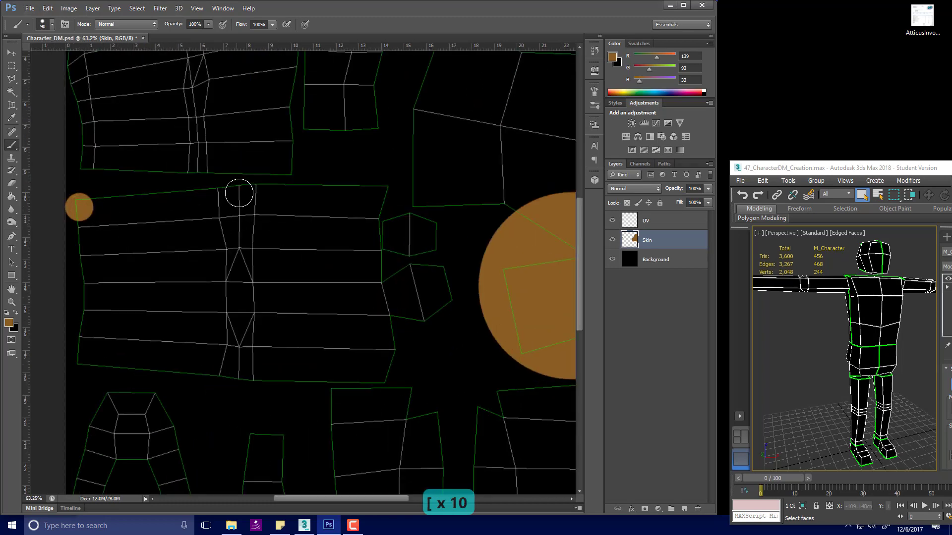
{"action": "left_click", "coordinate": [239, 194], "text": "shift"}
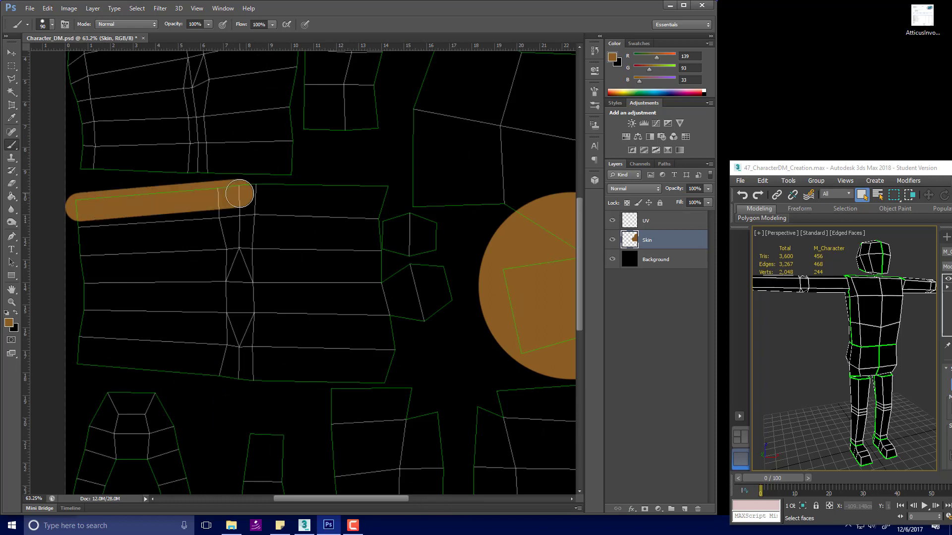
{"action": "left_click", "coordinate": [282, 195], "text": "shift"}
{"action": "left_click", "coordinate": [283, 378], "text": "shift"}
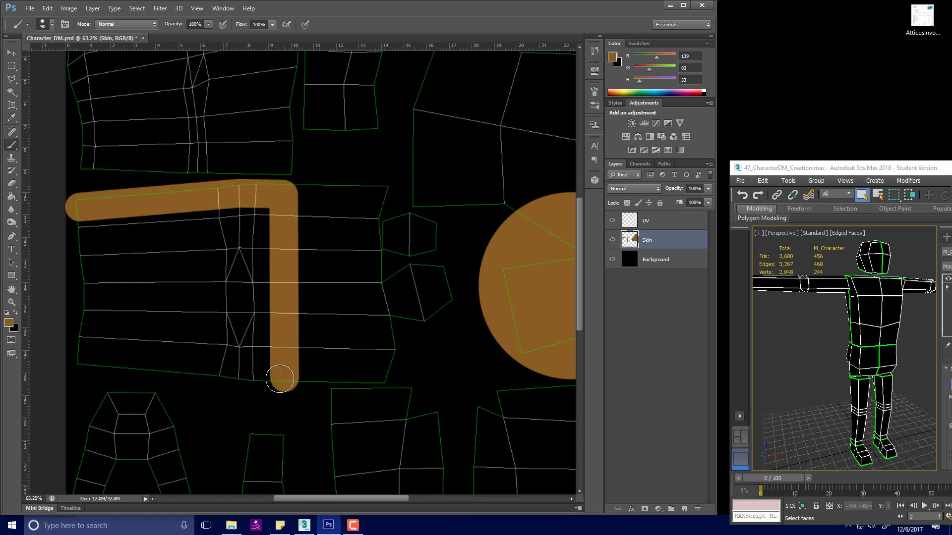
{"action": "left_click", "coordinate": [85, 366], "text": "shift"}
{"action": "left_click", "coordinate": [71, 224], "text": "shift"}
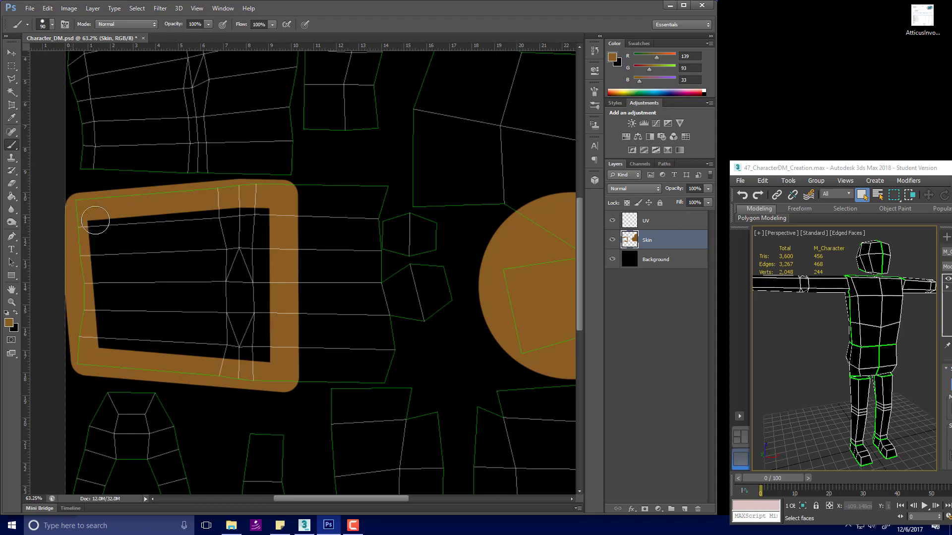
Fill the inside of the outlined shell area with brown, enlarging the brush to 175 pixels
{"action": "mouse_move", "coordinate": [97, 220]}
{"action": "left_mouse_down"}
{"action": "mouse_move", "coordinate": [242, 224]}
{"action": "mouse_move", "coordinate": [257, 338]}
{"action": "mouse_move", "coordinate": [121, 334]}
{"action": "mouse_move", "coordinate": [100, 246]}
{"action": "mouse_move", "coordinate": [253, 252]}
{"action": "mouse_move", "coordinate": [230, 279]}
{"action": "mouse_move", "coordinate": [144, 274]}
{"action": "mouse_move", "coordinate": [139, 296]}
{"action": "left_mouse_up"}
{"action": "key", "text": "bracketright"}
{"action": "key", "text": "bracketright"}
{"action": "key", "text": "bracketright"}
{"action": "key", "text": "bracketright"}
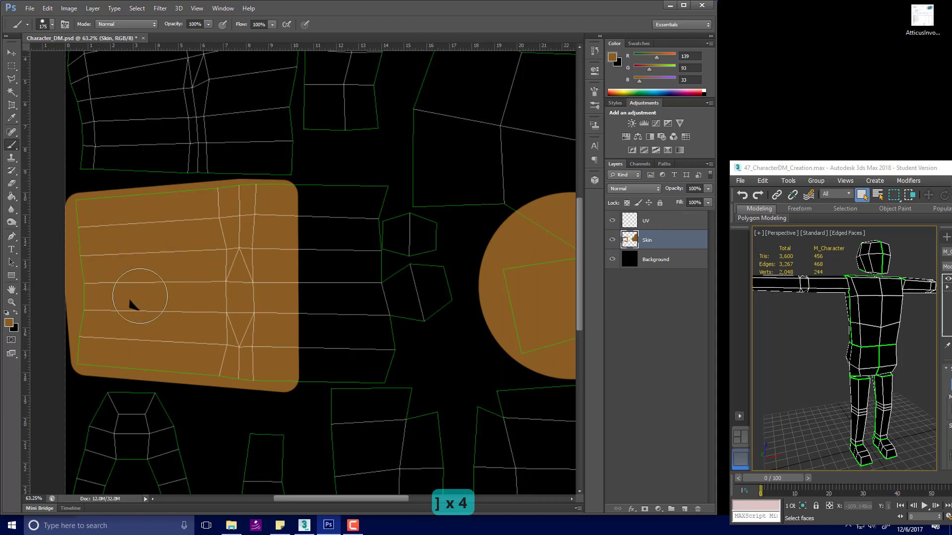
Paint brown over the small cross-shaped UV shell near the template's bottom with the 175-pixel brush
{"action": "scroll", "coordinate": [365, 314], "scroll_direction": "down", "scroll_amount": 5, "text": "alt"}
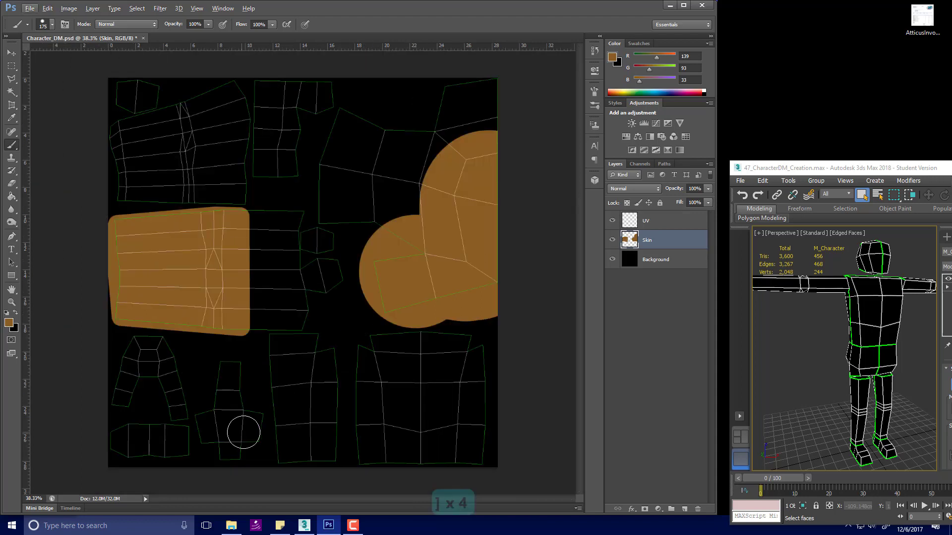
{"action": "mouse_move", "coordinate": [230, 358]}
{"action": "left_mouse_down"}
{"action": "mouse_move", "coordinate": [209, 419]}
{"action": "mouse_move", "coordinate": [228, 457]}
{"action": "mouse_move", "coordinate": [250, 437]}
{"action": "mouse_move", "coordinate": [242, 385]}
{"action": "mouse_move", "coordinate": [232, 436]}
{"action": "mouse_move", "coordinate": [270, 394]}
{"action": "left_mouse_up"}
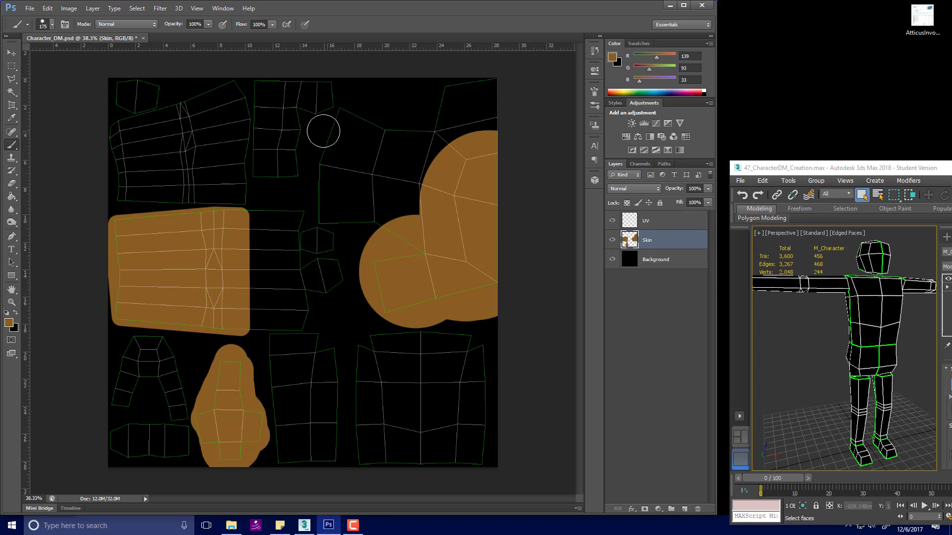
Set the foreground color to bright green, RGB 39, 186, 57
{"action": "left_click", "coordinate": [11, 323]}
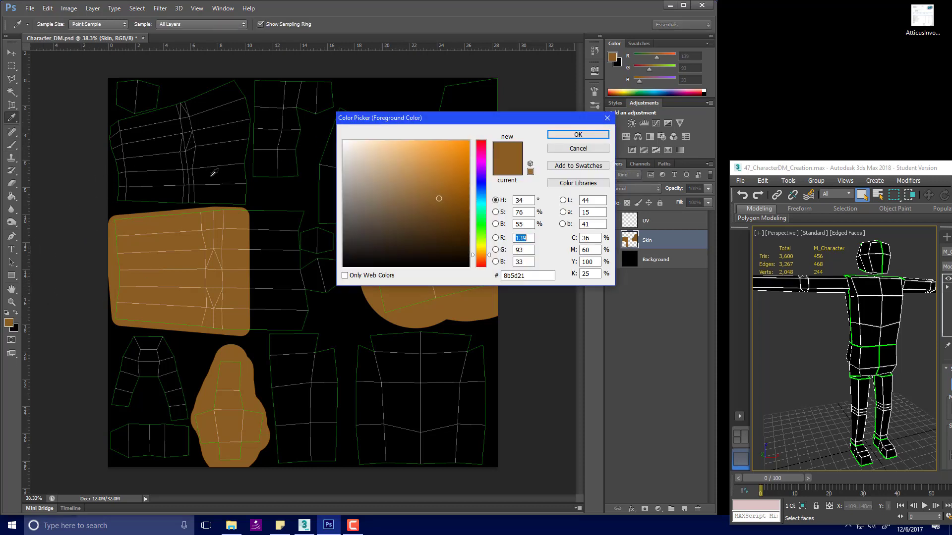
{"action": "left_click", "coordinate": [482, 217]}
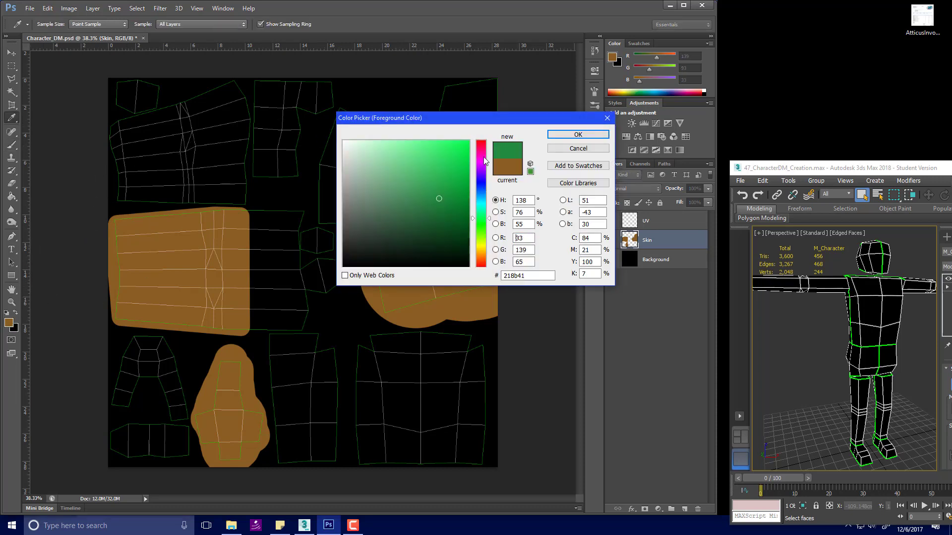
{"action": "left_click", "coordinate": [442, 175]}
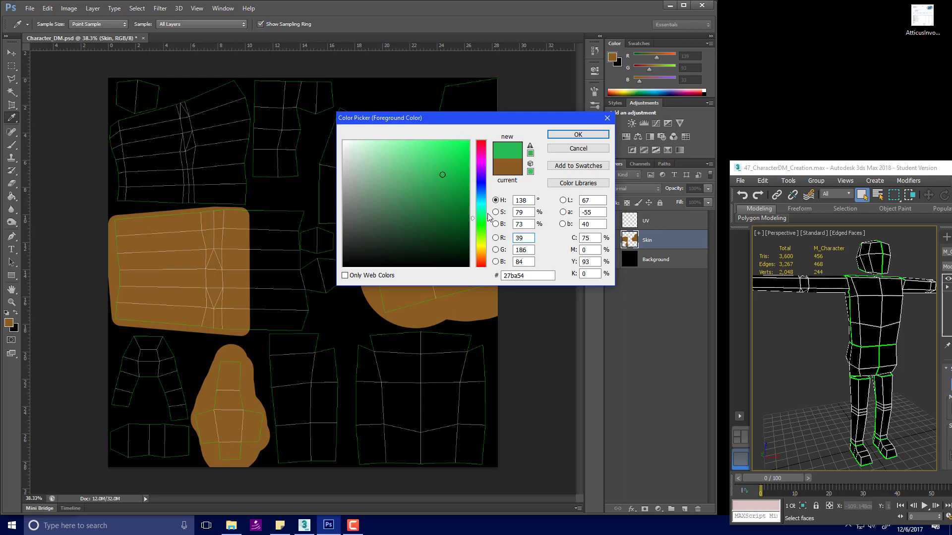
{"action": "left_click_drag", "start_coordinate": [488, 214], "coordinate": [487, 216]}
{"action": "left_click", "coordinate": [574, 138]}
On the Skin layer, paint green with the 175-pixel brush over the upper part of the large right-hand head shell, above the brown
{"action": "key", "text": "b"}
{"action": "mouse_move", "coordinate": [463, 94]}
{"action": "left_mouse_down"}
{"action": "mouse_move", "coordinate": [506, 89]}
{"action": "mouse_move", "coordinate": [440, 109]}
{"action": "mouse_move", "coordinate": [489, 111]}
{"action": "mouse_move", "coordinate": [498, 122]}
{"action": "mouse_move", "coordinate": [466, 114]}
{"action": "mouse_move", "coordinate": [440, 124]}
{"action": "mouse_move", "coordinate": [408, 204]}
{"action": "mouse_move", "coordinate": [375, 215]}
{"action": "mouse_move", "coordinate": [330, 210]}
{"action": "left_mouse_up"}
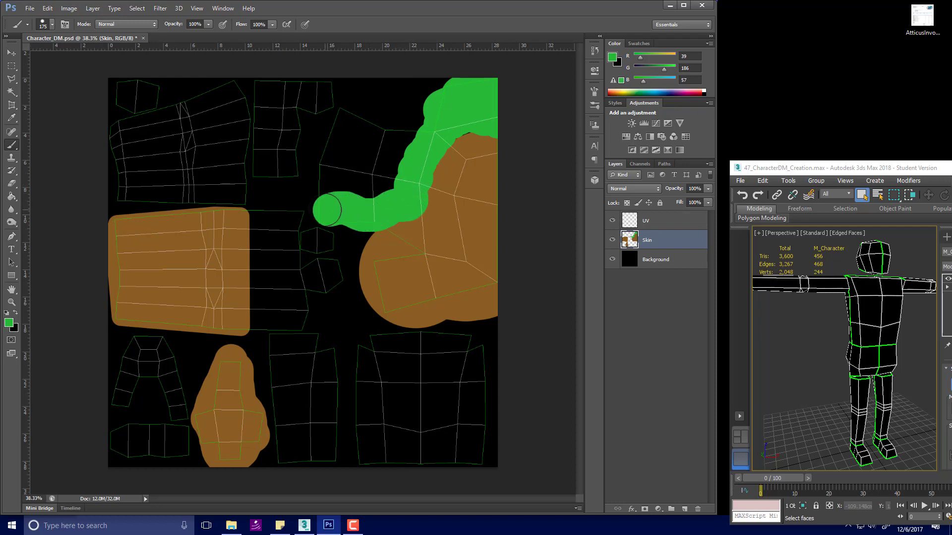
{"action": "scroll", "coordinate": [327, 209], "scroll_direction": "up", "scroll_amount": 4, "text": "alt"}
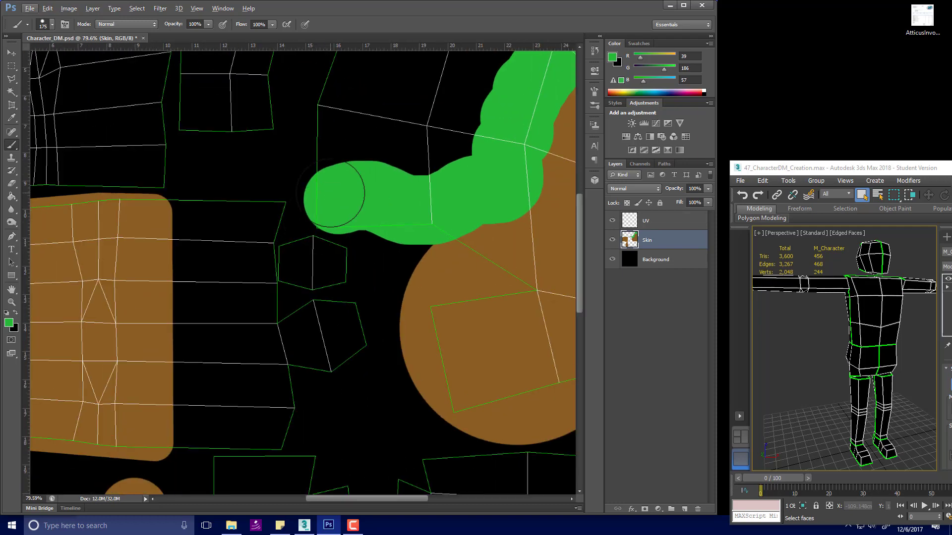
{"action": "left_click", "coordinate": [330, 193]}
{"action": "scroll", "coordinate": [357, 164], "scroll_direction": "up", "scroll_amount": 5}
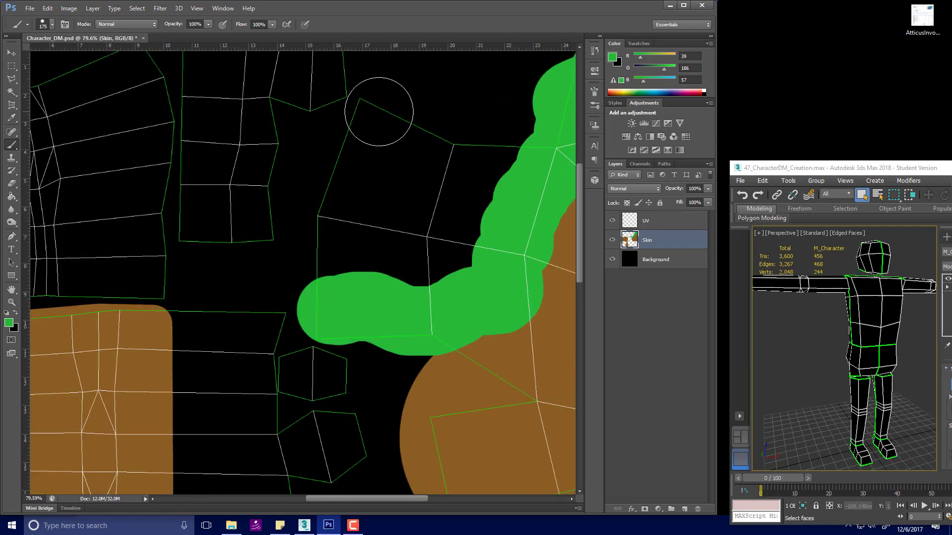
{"action": "mouse_move", "coordinate": [378, 111]}
{"action": "left_mouse_down"}
{"action": "mouse_move", "coordinate": [436, 134]}
{"action": "mouse_move", "coordinate": [539, 154]}
{"action": "mouse_move", "coordinate": [504, 143]}
{"action": "mouse_move", "coordinate": [458, 253]}
{"action": "mouse_move", "coordinate": [416, 263]}
{"action": "mouse_move", "coordinate": [411, 218]}
{"action": "mouse_move", "coordinate": [430, 180]}
{"action": "left_mouse_up"}
Save Character_DM.psd with the UV layer hidden, and turn that layer's visibility back on
{"action": "scroll", "coordinate": [446, 188], "scroll_direction": "down", "scroll_amount": 5, "text": "alt"}
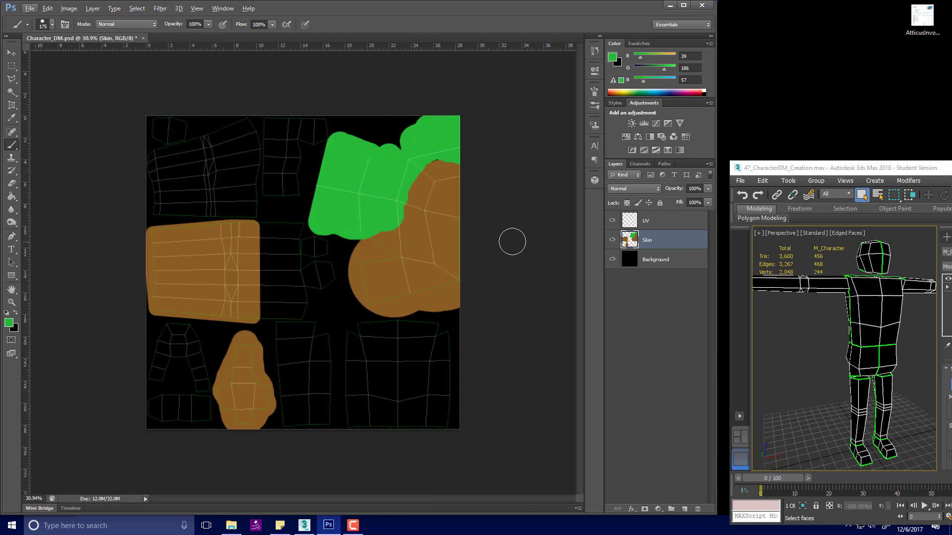
{"action": "left_click", "coordinate": [613, 221]}
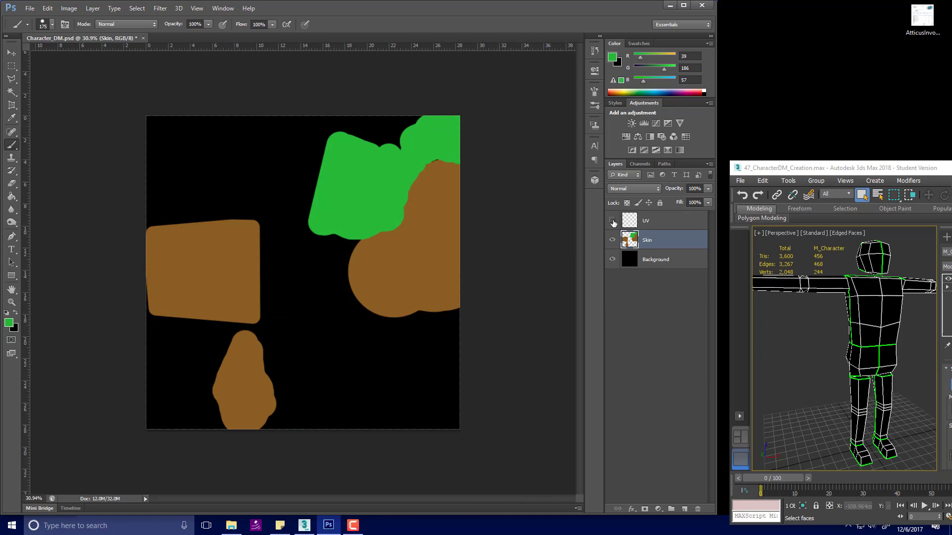
{"action": "key", "text": "ctrl+s"}
{"action": "left_click", "coordinate": [613, 221]}
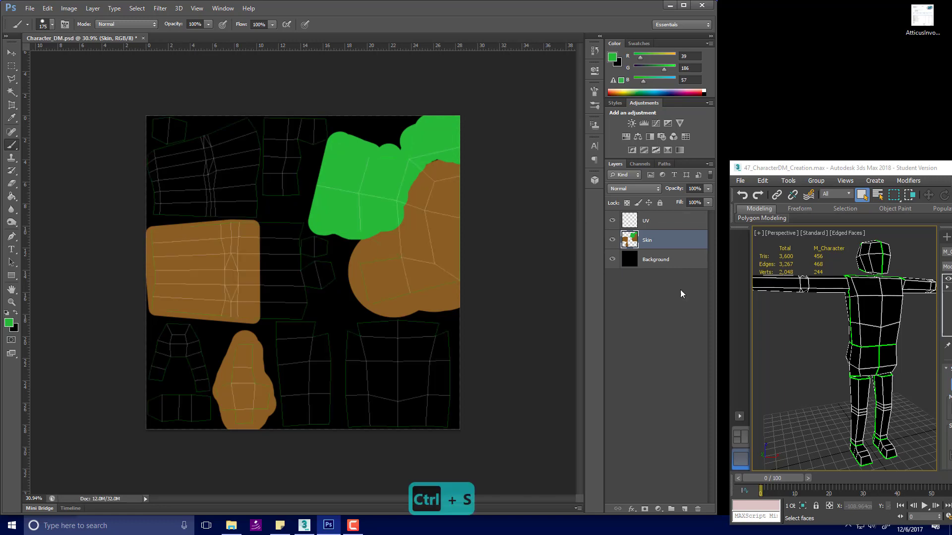
Switch to 3ds Max and examine the updated texture on the model, especially the back of the head and the neck underside
{"action": "left_click", "coordinate": [863, 331]}
{"action": "scroll", "coordinate": [862, 331], "scroll_direction": "up", "scroll_amount": 3}
{"action": "scroll", "coordinate": [863, 331], "scroll_direction": "down", "scroll_amount": 5}
{"action": "scroll", "coordinate": [862, 331], "scroll_direction": "up", "scroll_amount": 5}
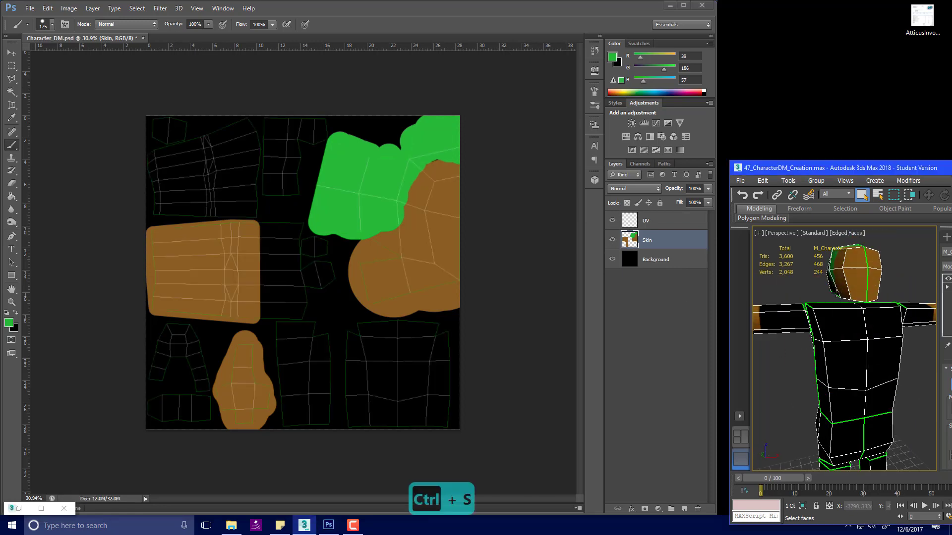
{"action": "middle_click_drag", "start_coordinate": [862, 331], "coordinate": [918, 283], "text": "alt"}
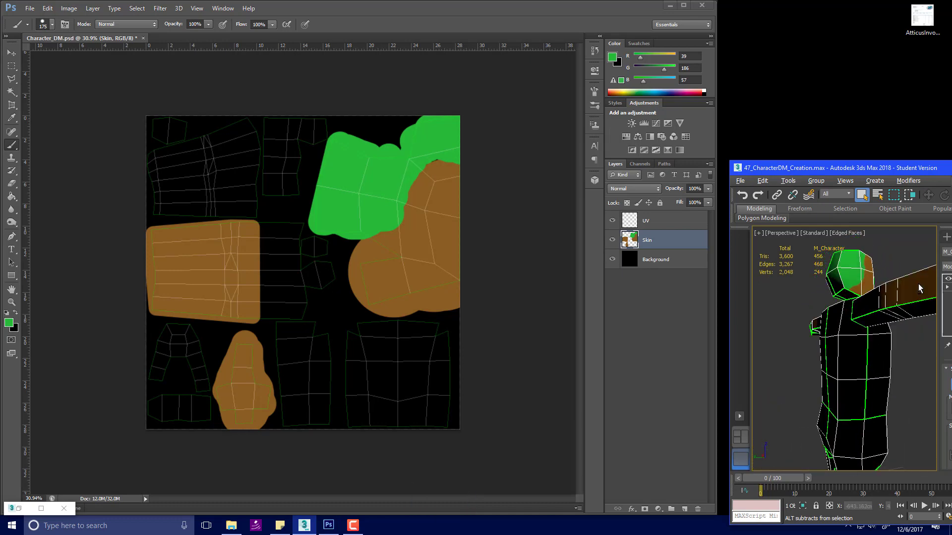
{"action": "scroll", "coordinate": [819, 300], "scroll_direction": "up", "scroll_amount": 5}
{"action": "scroll", "coordinate": [841, 281], "scroll_direction": "down", "scroll_amount": 3}
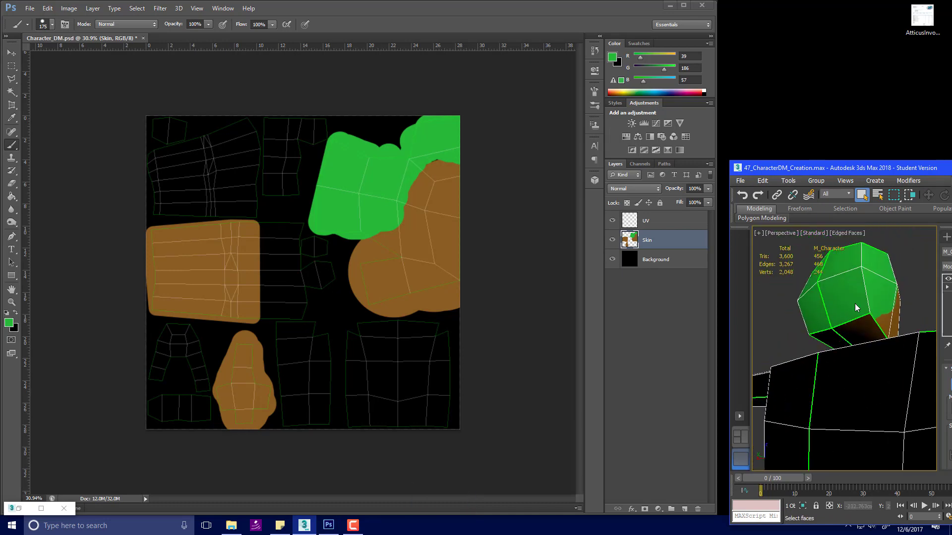
{"action": "scroll", "coordinate": [855, 307], "scroll_direction": "up", "scroll_amount": 6}
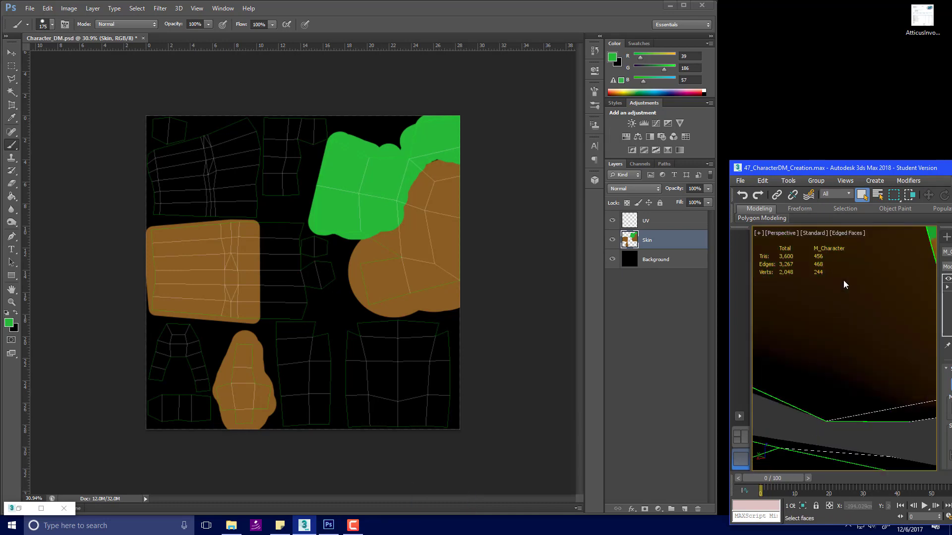
{"action": "scroll", "coordinate": [844, 275], "scroll_direction": "down", "scroll_amount": 3}
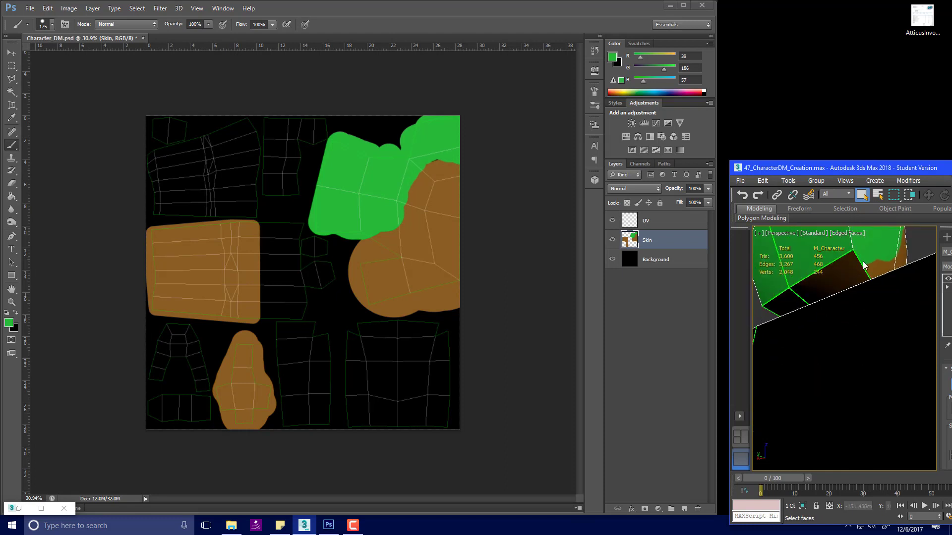
{"action": "scroll", "coordinate": [863, 266], "scroll_direction": "up", "scroll_amount": 2}
{"action": "scroll", "coordinate": [891, 296], "scroll_direction": "down", "scroll_amount": 2}
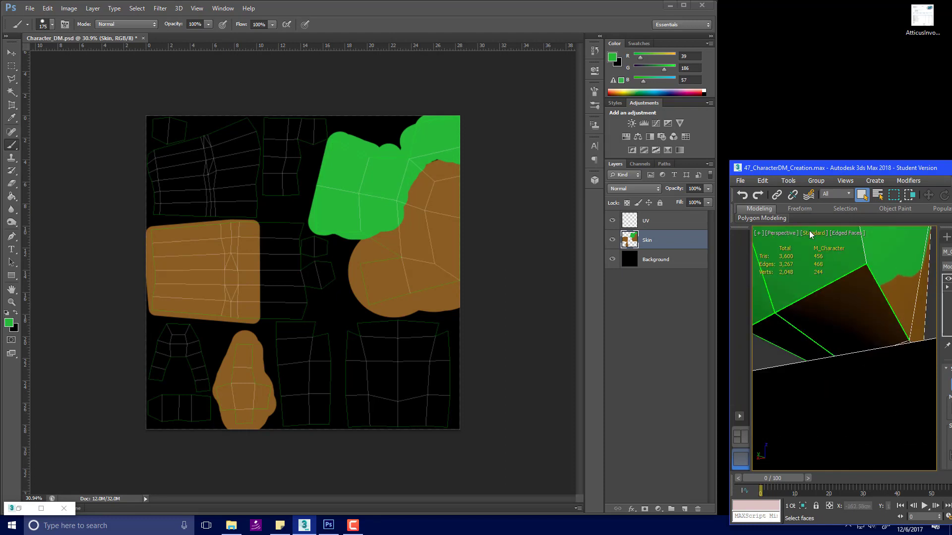
Turn off Edged Faces in the Perspective viewport and view the whole textured character from behind
{"action": "left_click", "coordinate": [860, 233]}
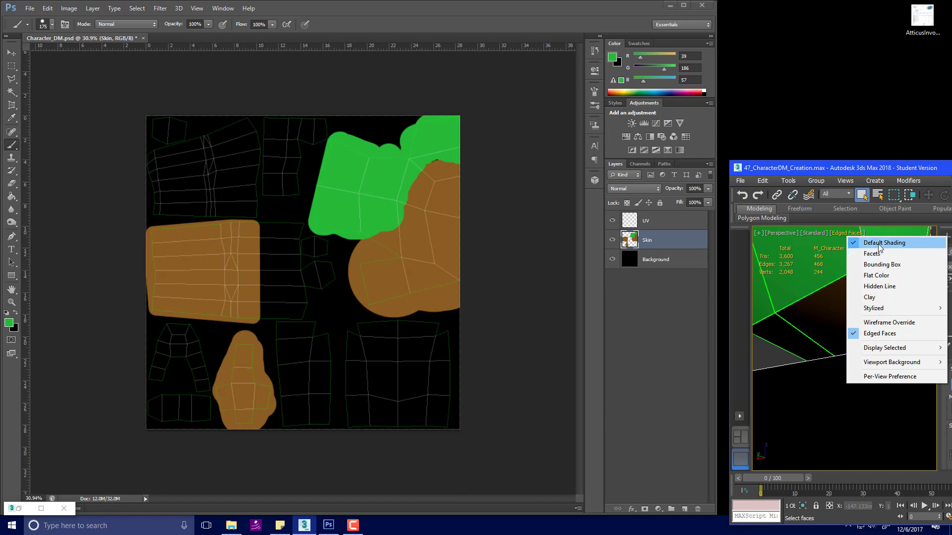
{"action": "left_click", "coordinate": [878, 333]}
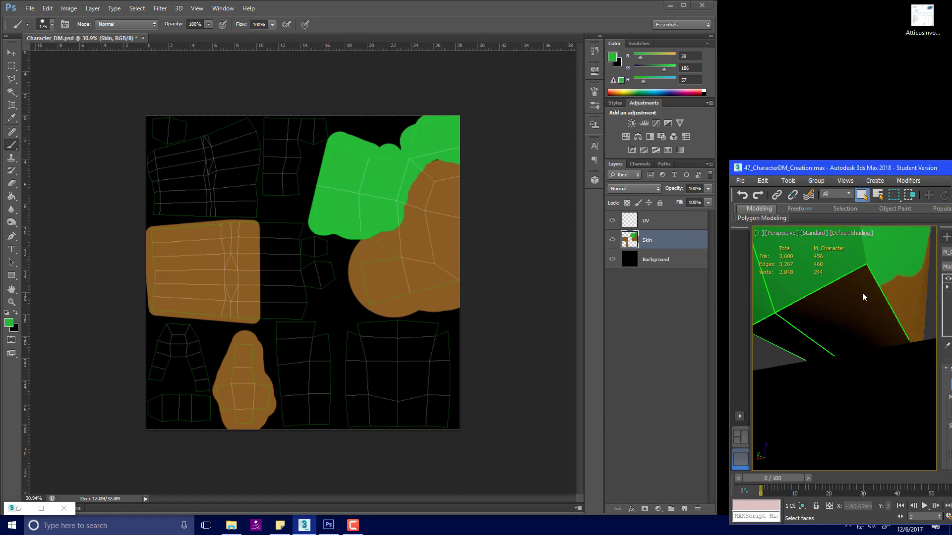
{"action": "scroll", "coordinate": [823, 271], "scroll_direction": "down", "scroll_amount": 5}
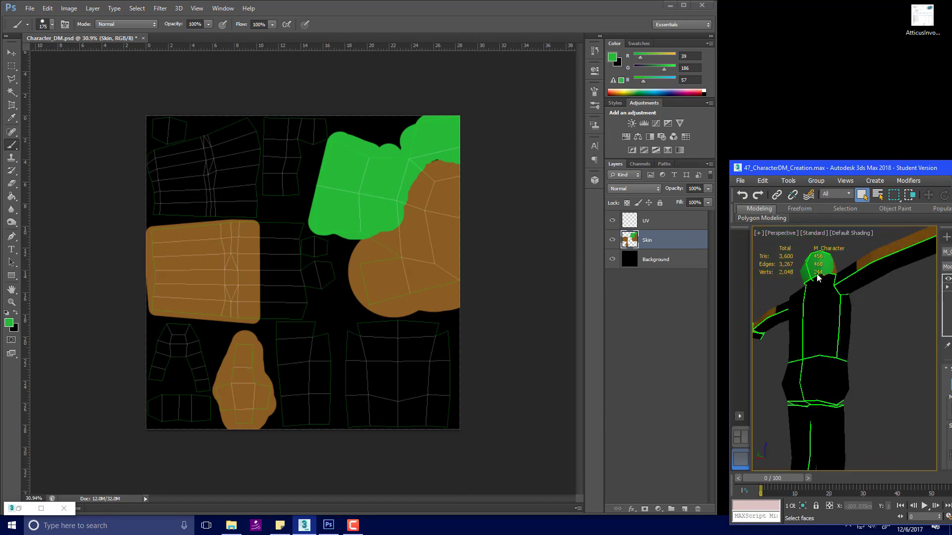
{"action": "mouse_move", "coordinate": [888, 319]}
{"action": "middle_mouse_down", "text": "alt"}
{"action": "mouse_move", "coordinate": [863, 329]}
{"action": "mouse_move", "coordinate": [877, 320]}
{"action": "middle_mouse_up", "text": "alt"}
Leave Unwrap UVW editing to hide the seam lines on the character, and inspect the green and brown boundary below the head
{"action": "left_click_drag", "start_coordinate": [887, 171], "coordinate": [679, 138]}
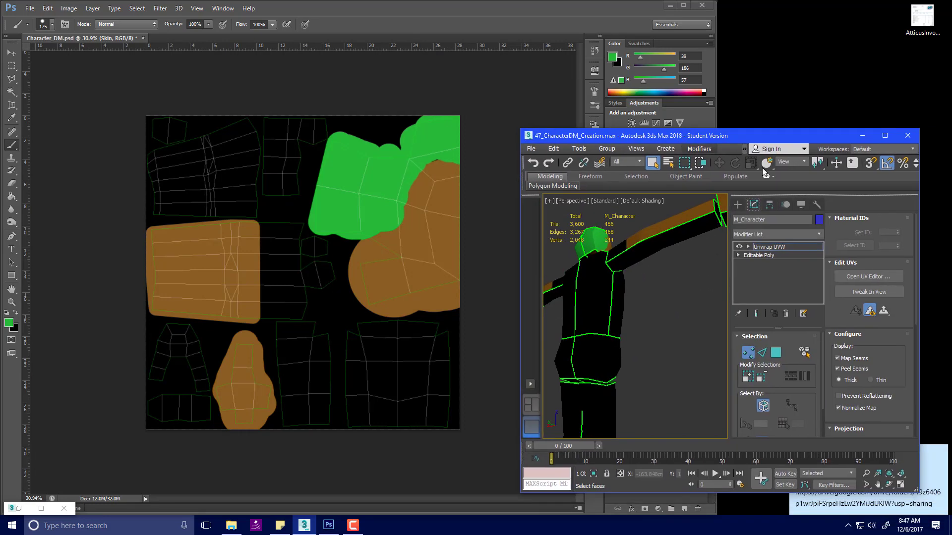
{"action": "left_click", "coordinate": [737, 205]}
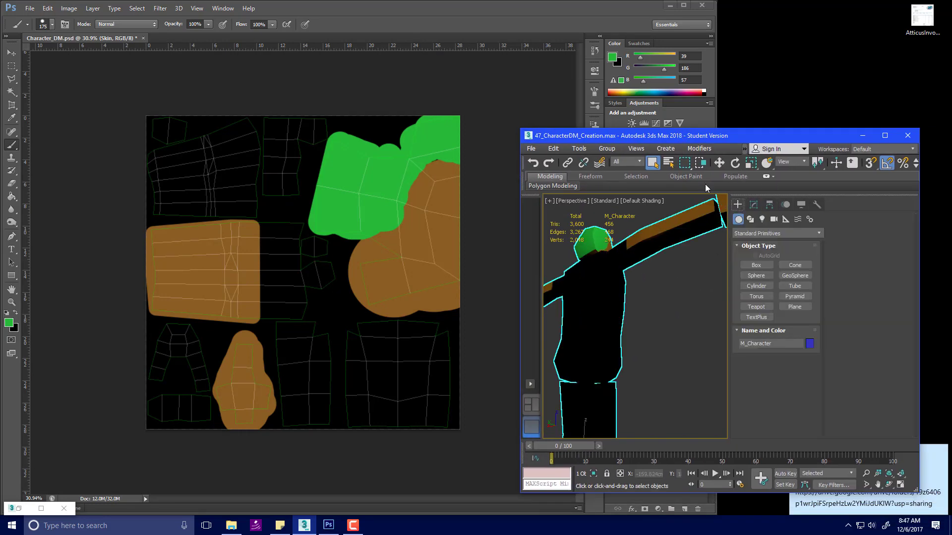
{"action": "left_click_drag", "start_coordinate": [593, 140], "coordinate": [796, 144]}
{"action": "middle_click_drag", "start_coordinate": [794, 248], "coordinate": [797, 253], "text": "alt"}
{"action": "scroll", "coordinate": [796, 253], "scroll_direction": "up", "scroll_amount": 5}
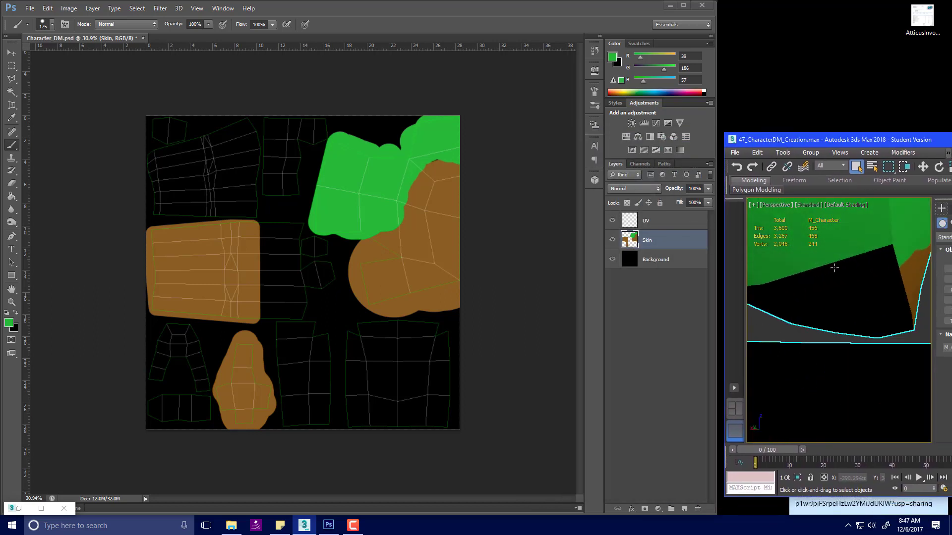
{"action": "scroll", "coordinate": [871, 280], "scroll_direction": "down", "scroll_amount": 4}
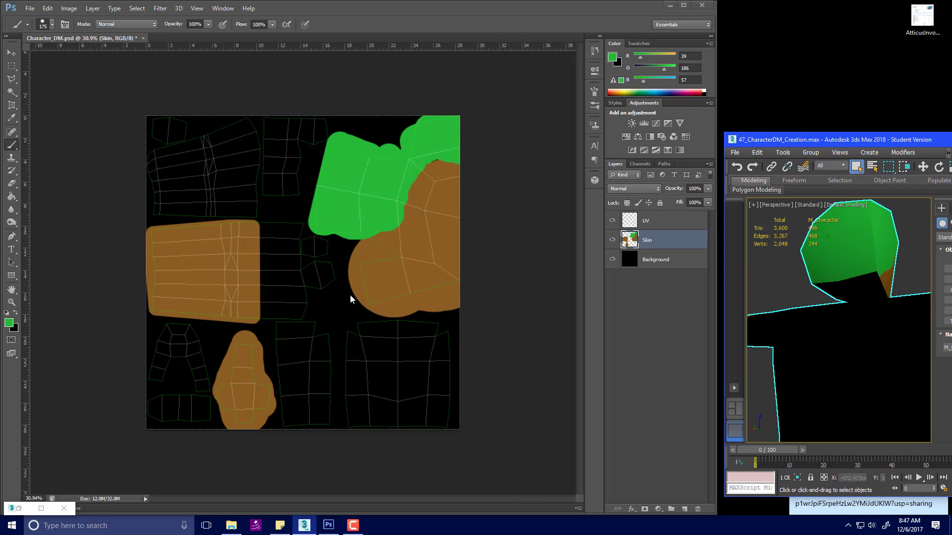
{"action": "middle_click_drag", "start_coordinate": [897, 290], "coordinate": [838, 326], "text": "alt"}
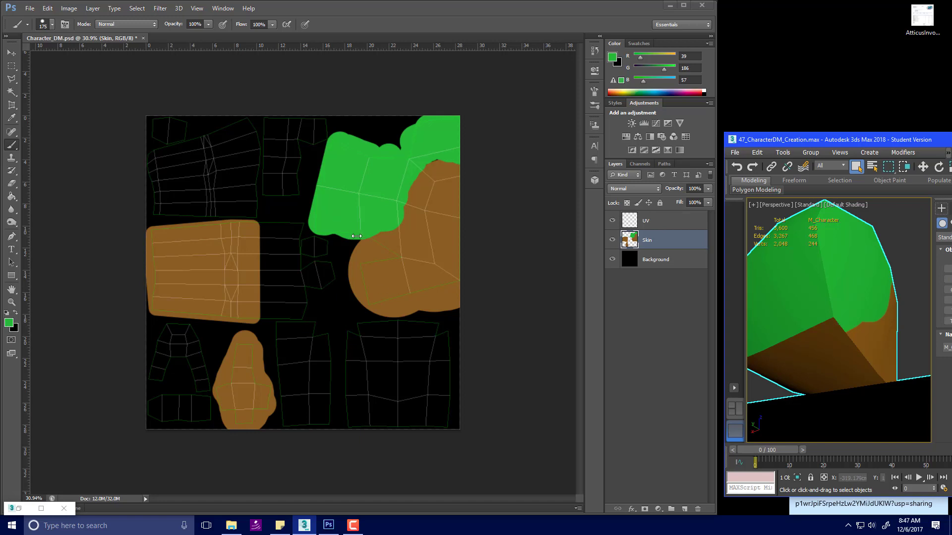
In Photoshop, paint green down the outer edge of the head shell's lower-left flap and join it to the green area above
{"action": "left_click", "coordinate": [378, 221]}
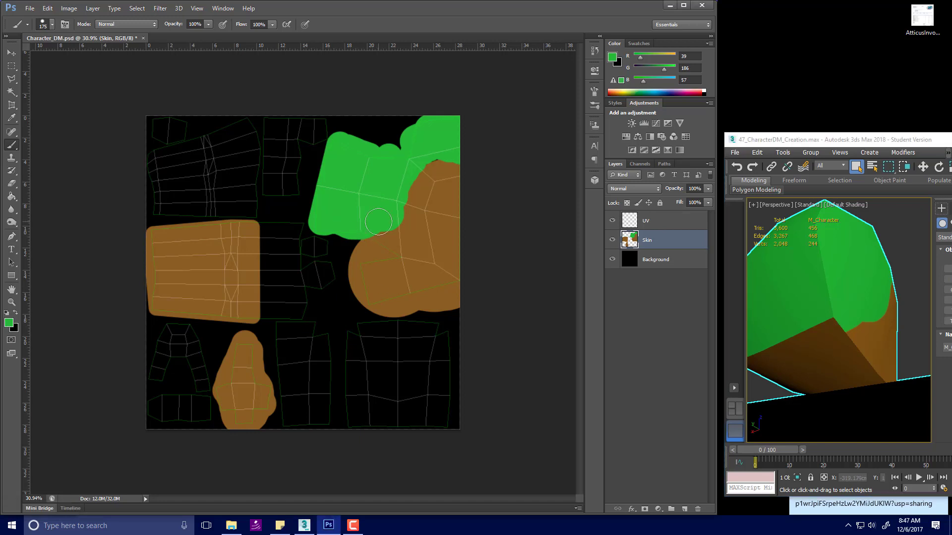
{"action": "left_click", "coordinate": [355, 266]}
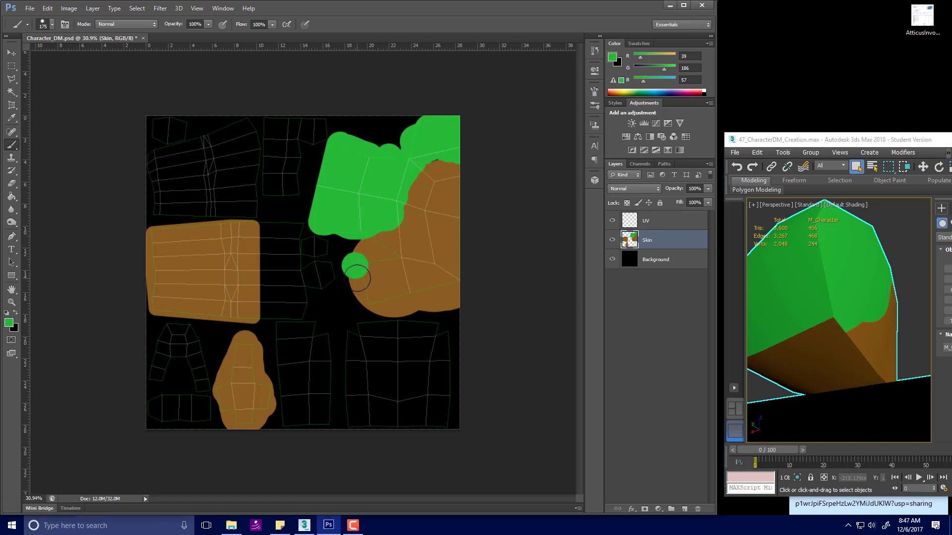
{"action": "left_click", "coordinate": [362, 300], "text": "shift"}
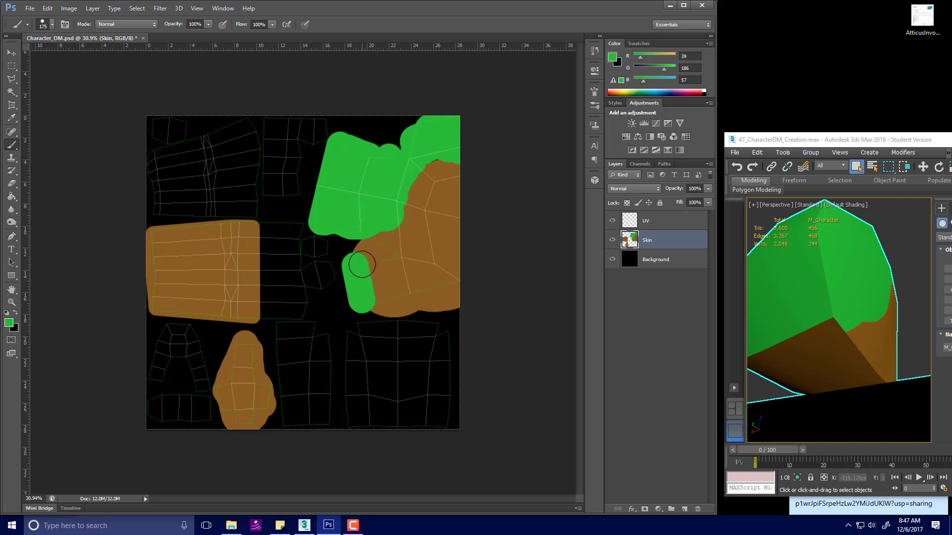
{"action": "scroll", "coordinate": [353, 282], "scroll_direction": "up", "scroll_amount": 3, "text": "alt"}
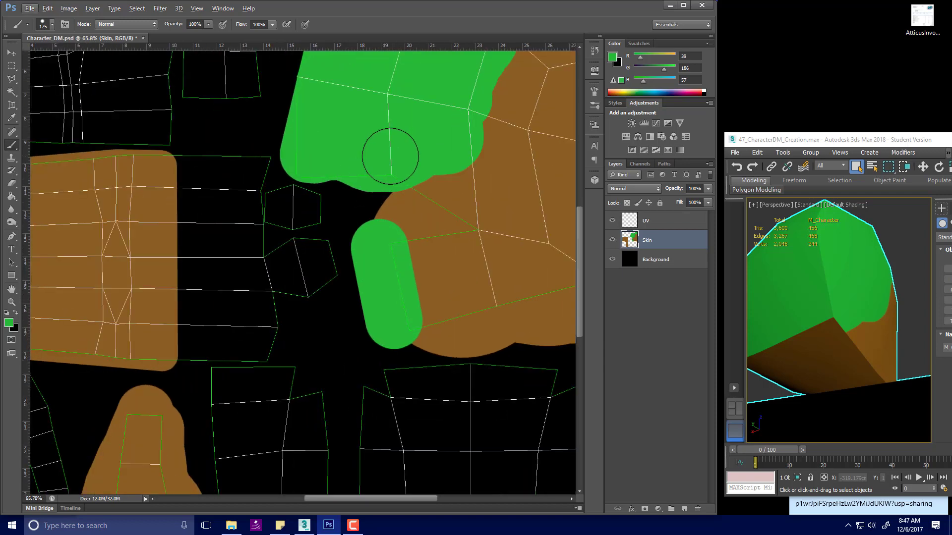
{"action": "left_click_drag", "start_coordinate": [387, 161], "coordinate": [391, 159]}
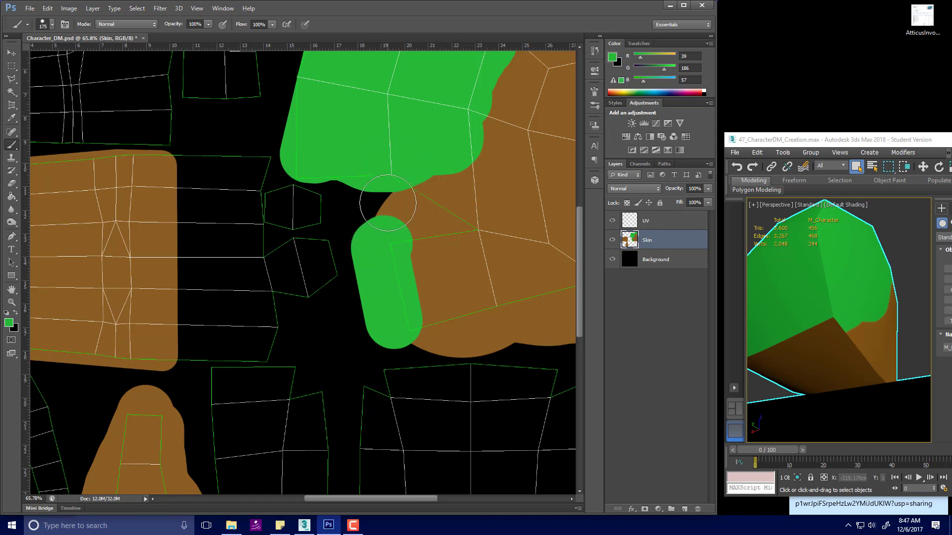
{"action": "left_click_drag", "start_coordinate": [378, 170], "coordinate": [379, 180]}
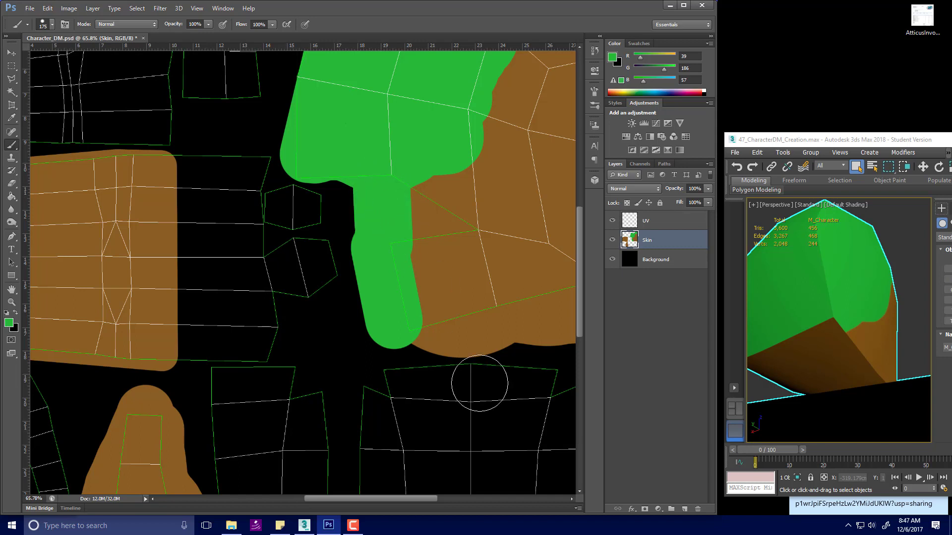
Save Character_DM.psd with the UV layer hidden, show the layer again, and check the refreshed head in 3ds Max
{"action": "left_click", "coordinate": [612, 221]}
{"action": "key", "text": "ctrl+s"}
{"action": "left_click", "coordinate": [613, 221]}
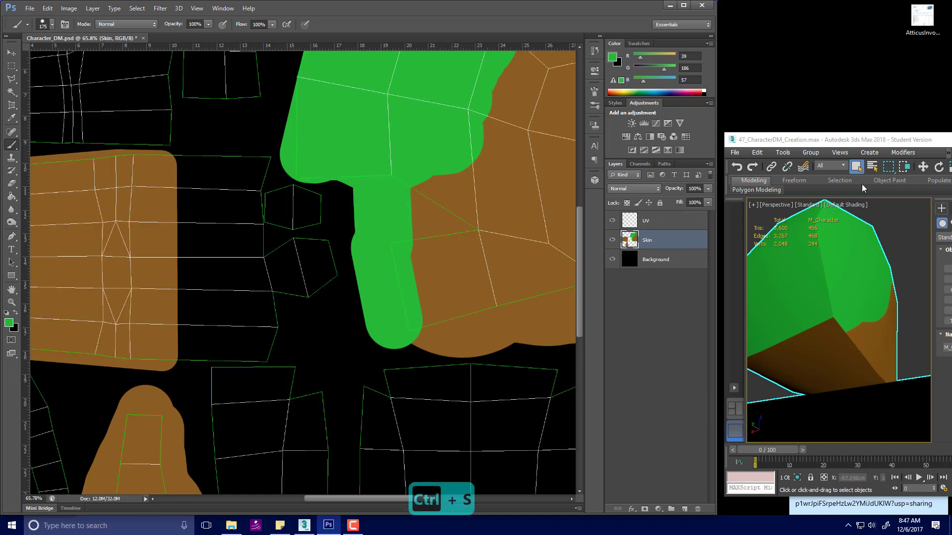
{"action": "left_click_drag", "start_coordinate": [894, 140], "coordinate": [901, 140]}
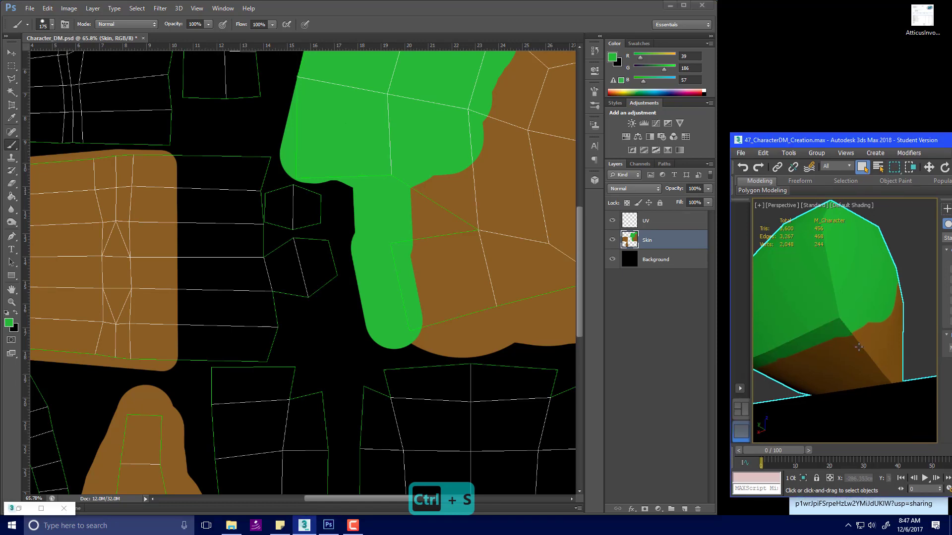
Set the foreground colour to bright blue (R 0, G 90, B 255) and return to the Brush tool
{"action": "scroll", "coordinate": [445, 269], "scroll_direction": "down", "scroll_amount": 3, "text": "alt"}
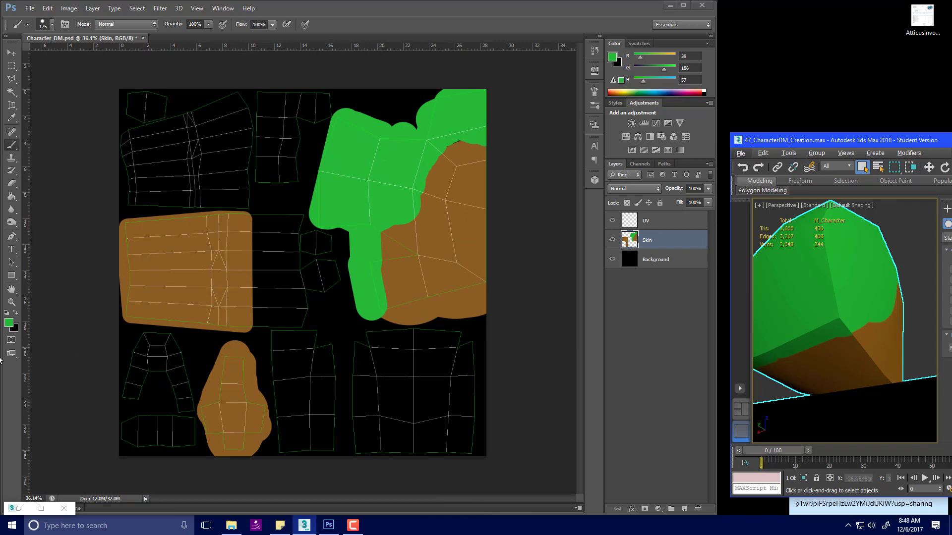
{"action": "left_click", "coordinate": [15, 326]}
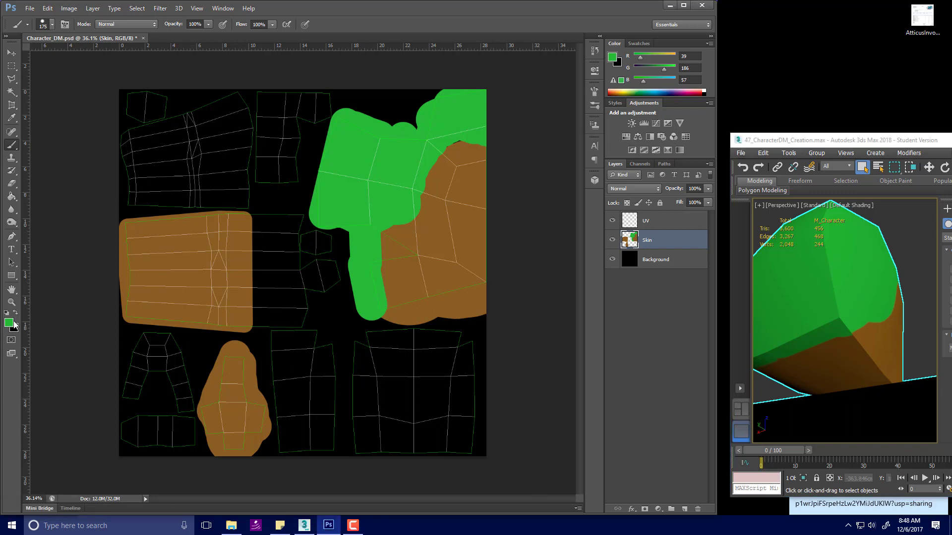
{"action": "left_click", "coordinate": [16, 313]}
{"action": "left_click", "coordinate": [9, 323]}
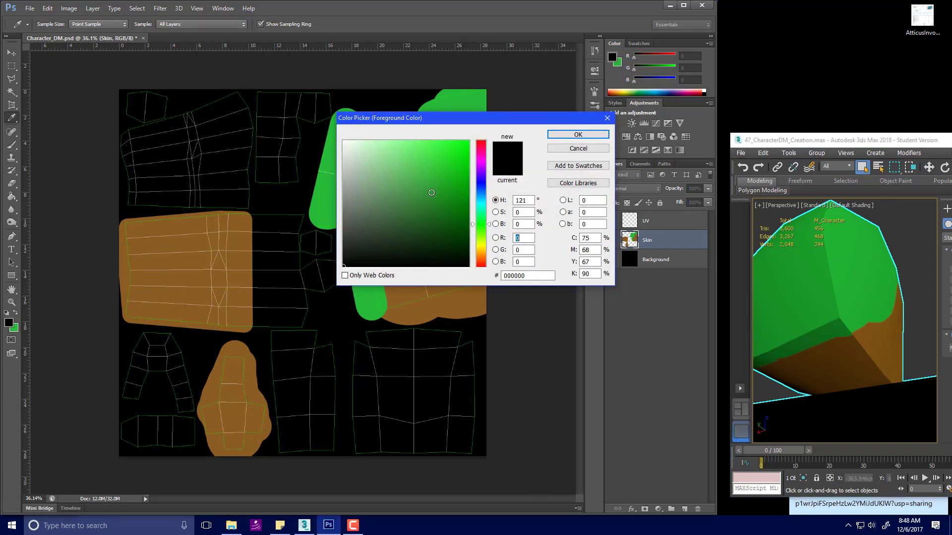
{"action": "left_click_drag", "start_coordinate": [474, 216], "coordinate": [475, 190]}
{"action": "left_click", "coordinate": [468, 141]}
{"action": "left_click", "coordinate": [578, 134]}
{"action": "key", "text": "b"}
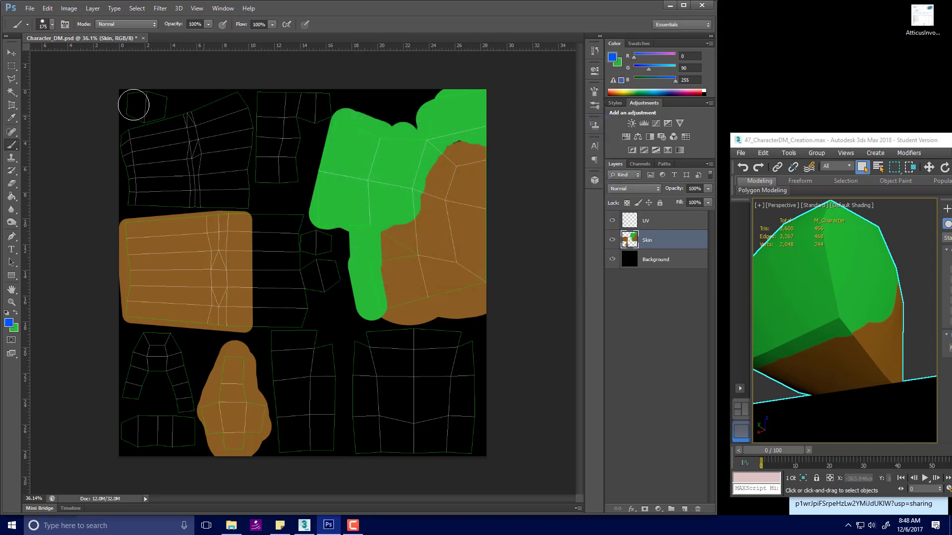
Paint blue down the texture's left edge over the upper-left shells and along the lower part of the large shell
{"action": "left_click_drag", "start_coordinate": [133, 91], "coordinate": [129, 200]}
{"action": "scroll", "coordinate": [240, 191], "scroll_direction": "up", "scroll_amount": 2, "text": "alt"}
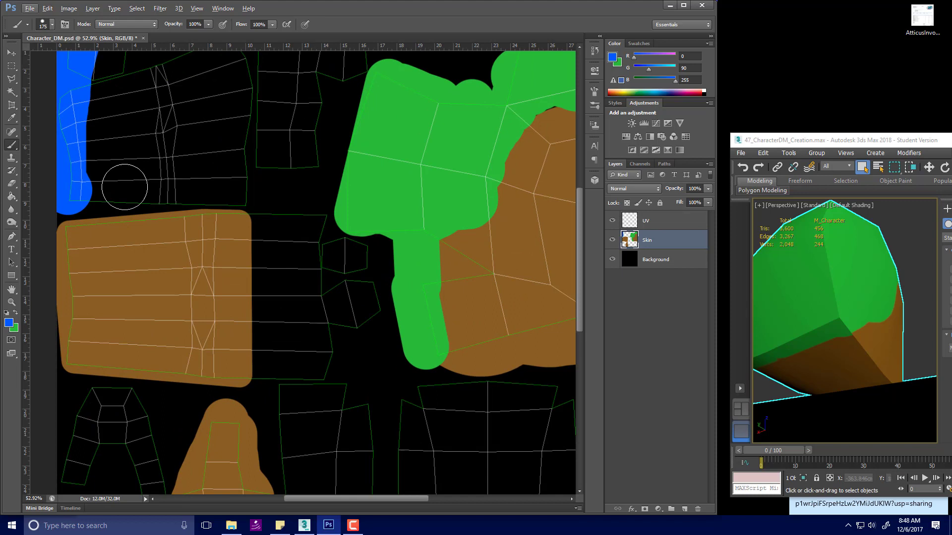
{"action": "left_click", "coordinate": [167, 185], "text": "shift"}
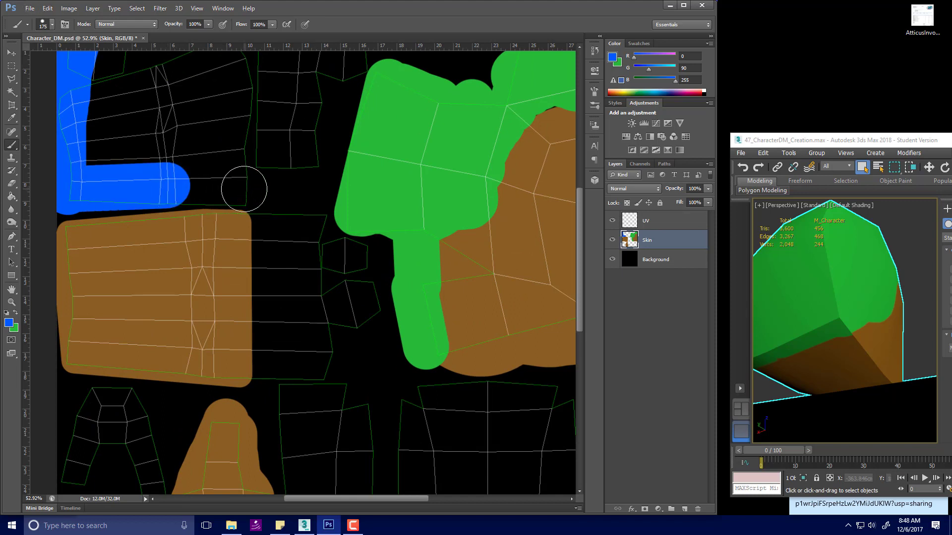
With a 100 px brush, paint a blue boundary below and up the outer side of the narrow shell to the canvas top
{"action": "key", "text": "bracketleft"}
{"action": "key", "text": "bracketleft"}
{"action": "scroll", "coordinate": [243, 199], "scroll_direction": "up", "scroll_amount": 2}
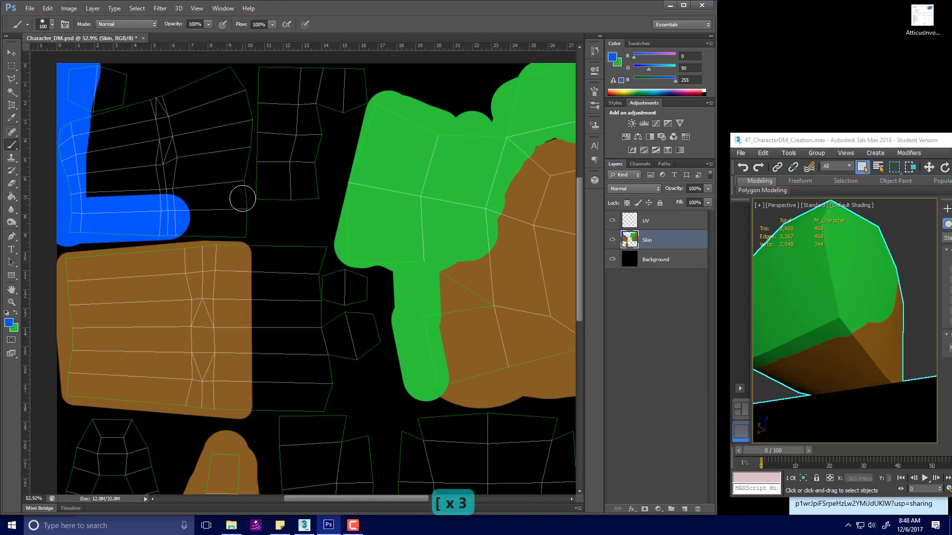
{"action": "scroll", "coordinate": [241, 232], "scroll_direction": "up", "scroll_amount": 2, "text": "alt"}
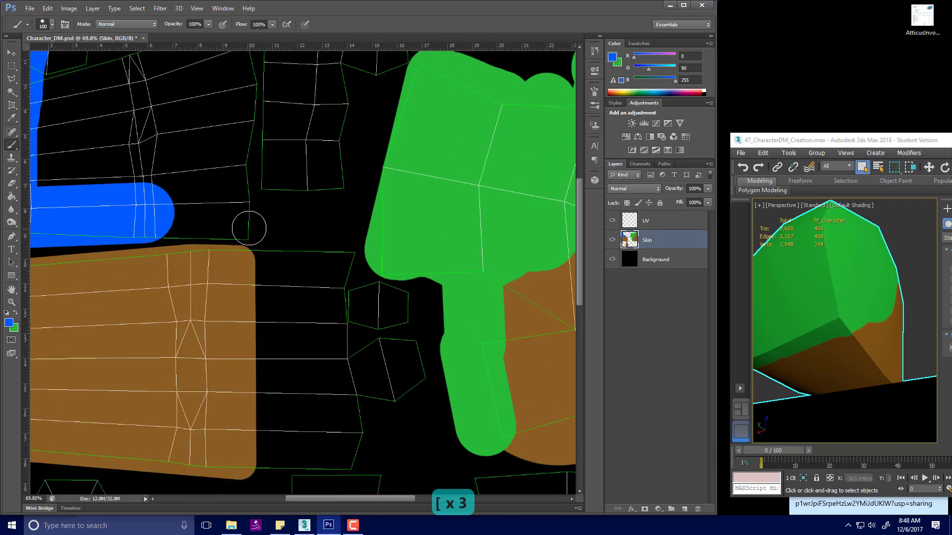
{"action": "left_click", "coordinate": [248, 228]}
{"action": "scroll", "coordinate": [254, 155], "scroll_direction": "up", "scroll_amount": 3}
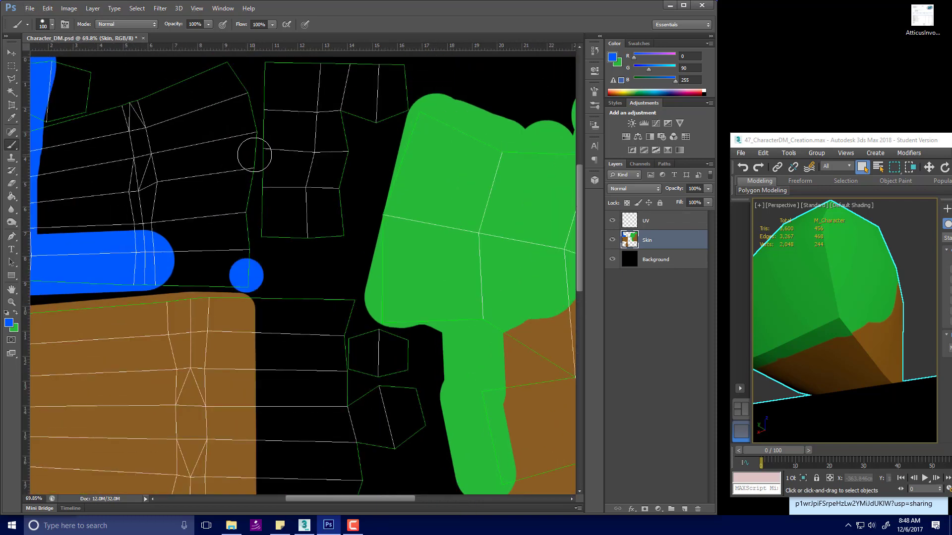
{"action": "left_click", "coordinate": [337, 226], "text": "shift"}
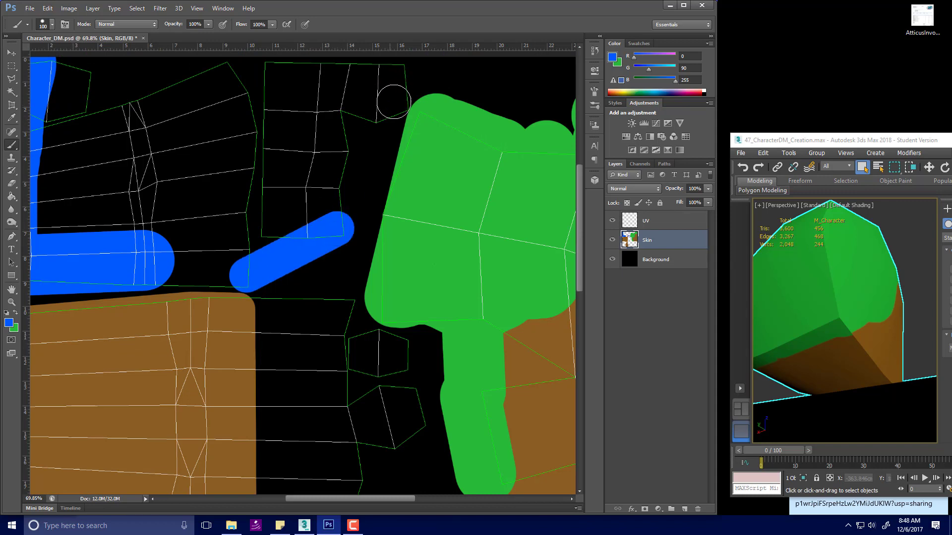
{"action": "left_click_drag", "start_coordinate": [395, 94], "coordinate": [401, 61], "text": "shift"}
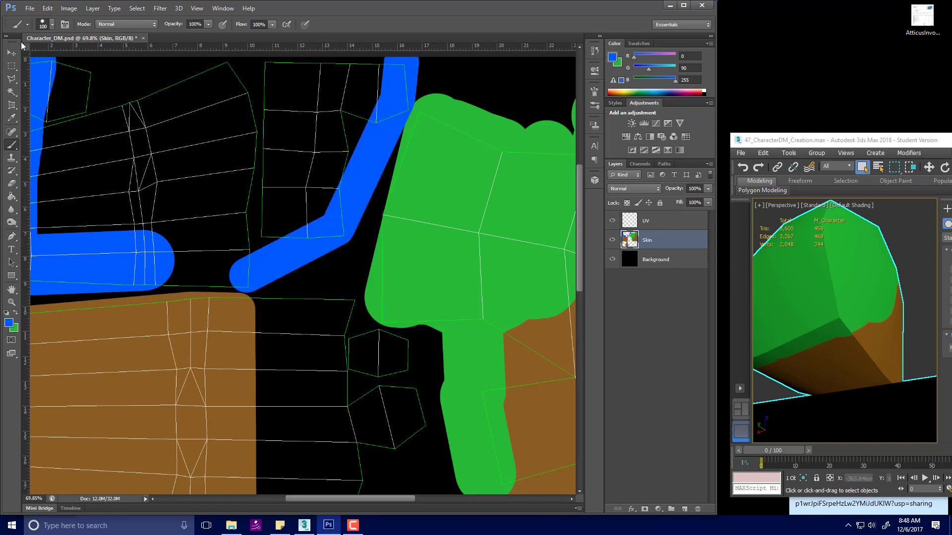
Close the blue outline across the canvas top, down the inner left edge and across the gap below the large shell
{"action": "left_click", "coordinate": [56, 67], "text": "shift"}
{"action": "left_click", "coordinate": [47, 218], "text": "shift"}
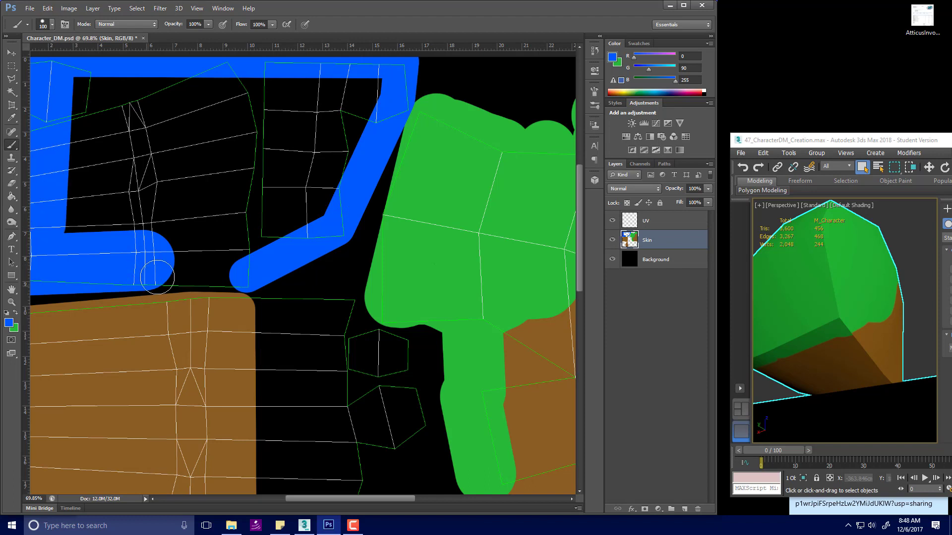
{"action": "left_click", "coordinate": [164, 273], "text": "shift"}
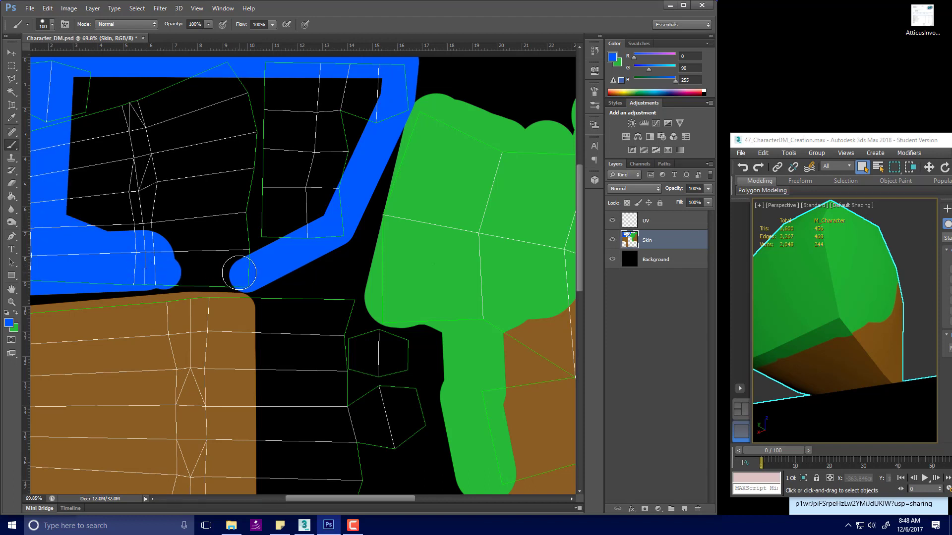
{"action": "left_click", "coordinate": [239, 273], "text": "shift"}
Fill the black area enclosed by the blue outline with blue using the Paint Bucket
{"action": "left_click", "coordinate": [11, 197]}
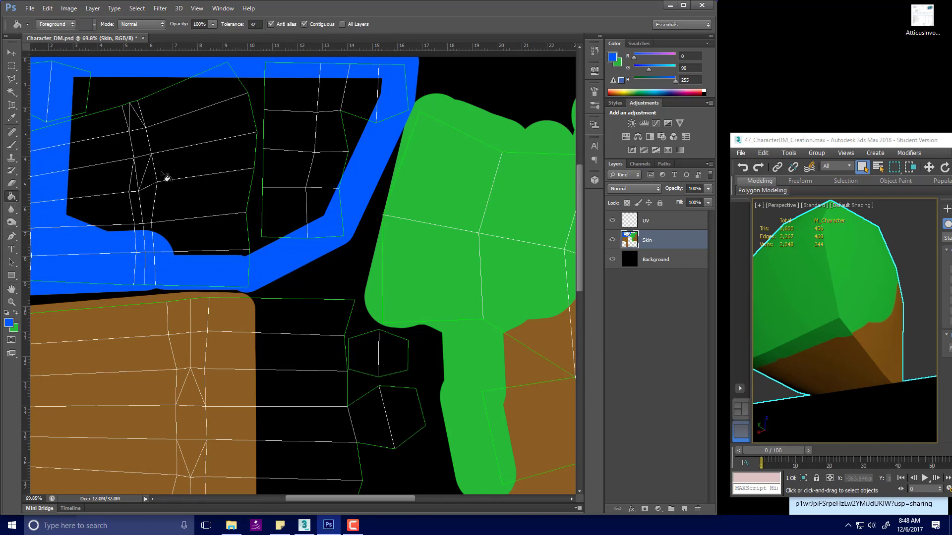
{"action": "left_click", "coordinate": [208, 161]}
{"action": "scroll", "coordinate": [323, 177], "scroll_direction": "down", "scroll_amount": 4, "text": "alt"}
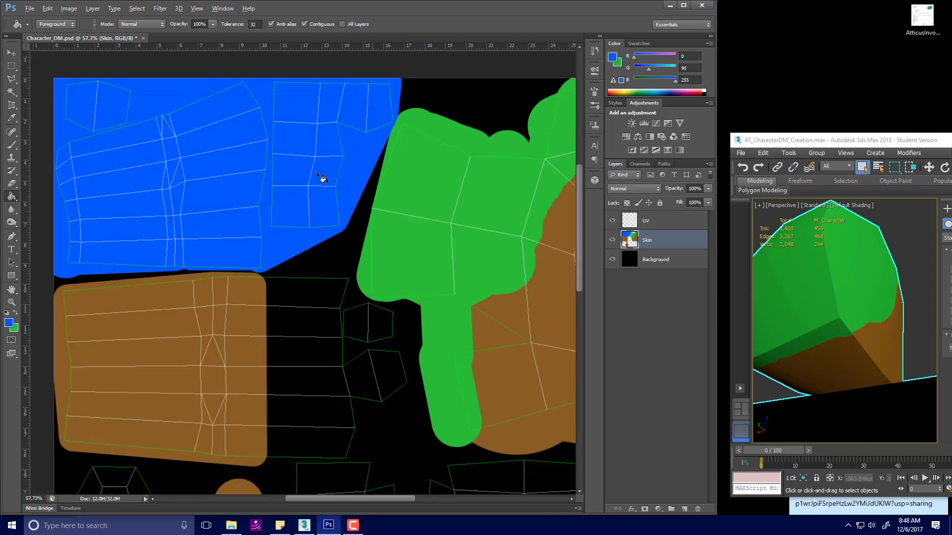
{"action": "scroll", "coordinate": [307, 107], "scroll_direction": "up", "scroll_amount": 2, "text": "alt"}
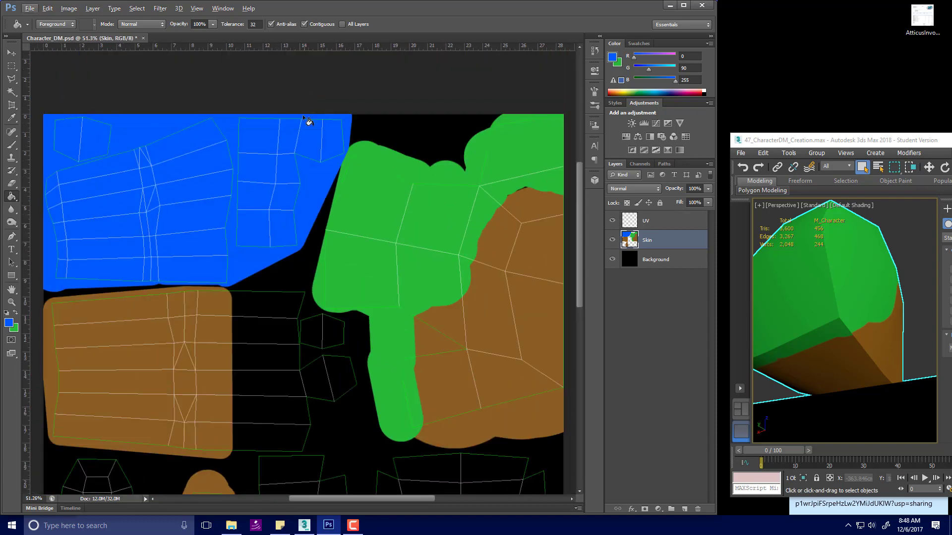
{"action": "scroll", "coordinate": [308, 121], "scroll_direction": "up", "scroll_amount": 2, "text": "alt"}
{"action": "scroll", "coordinate": [325, 91], "scroll_direction": "down", "scroll_amount": 5, "text": "alt"}
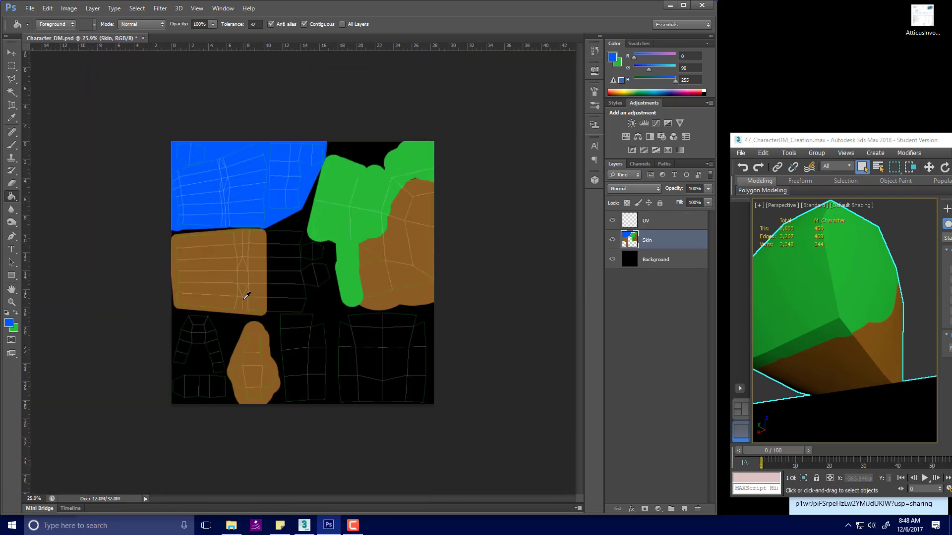
Switch back to the Brush tool and set the foreground colour to light grey (c2c2c2) for the shoe shell at the lower left
{"action": "scroll", "coordinate": [244, 395], "scroll_direction": "up", "scroll_amount": 5, "text": "alt"}
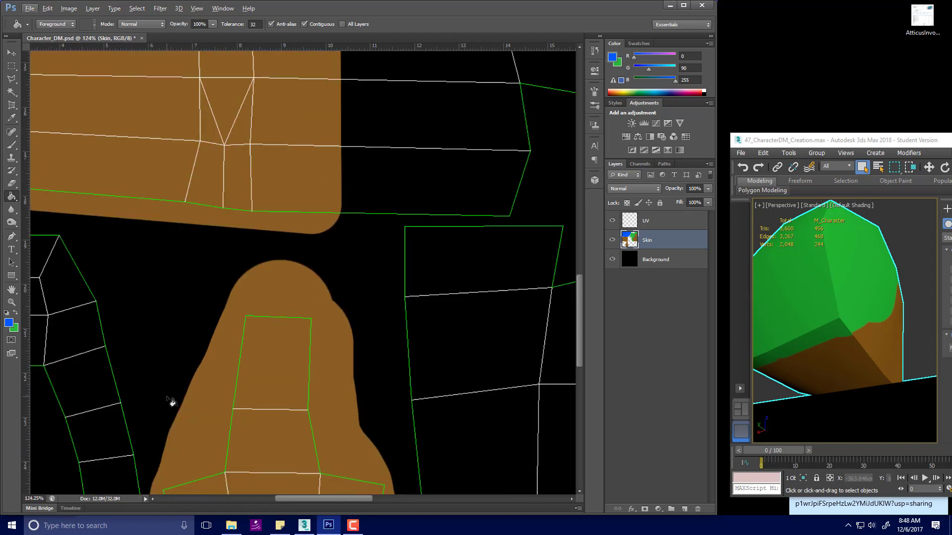
{"action": "left_click_drag", "start_coordinate": [358, 500], "coordinate": [303, 498]}
{"action": "left_click", "coordinate": [11, 302]}
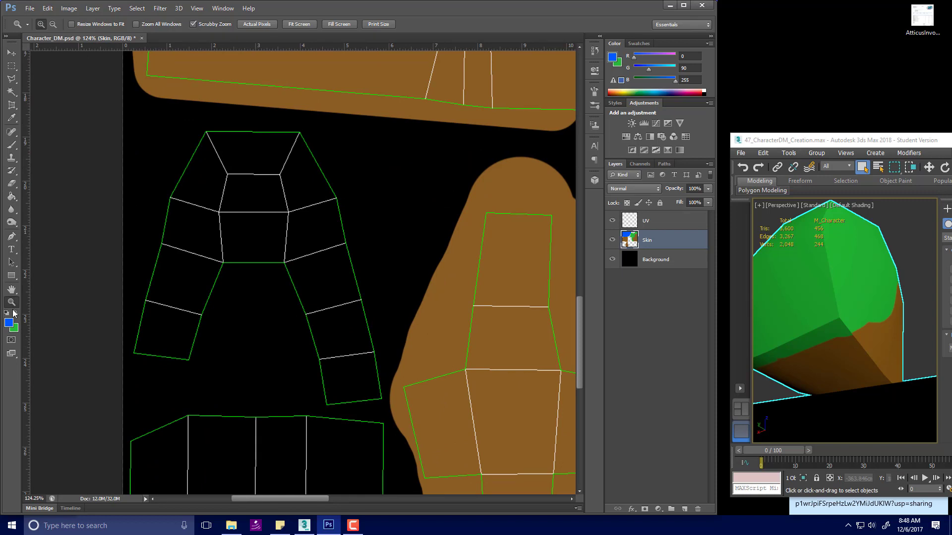
{"action": "left_click", "coordinate": [11, 145]}
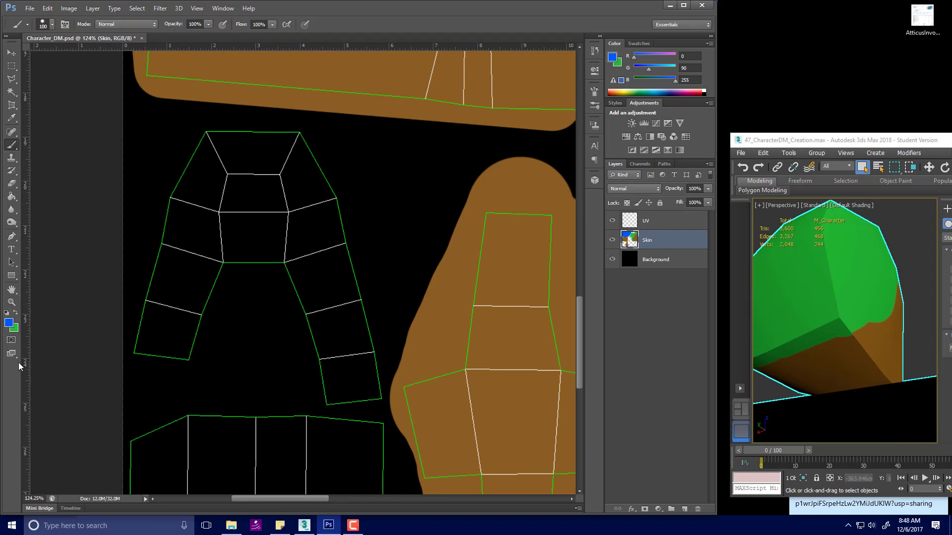
{"action": "left_click", "coordinate": [9, 322]}
{"action": "left_click", "coordinate": [339, 152]}
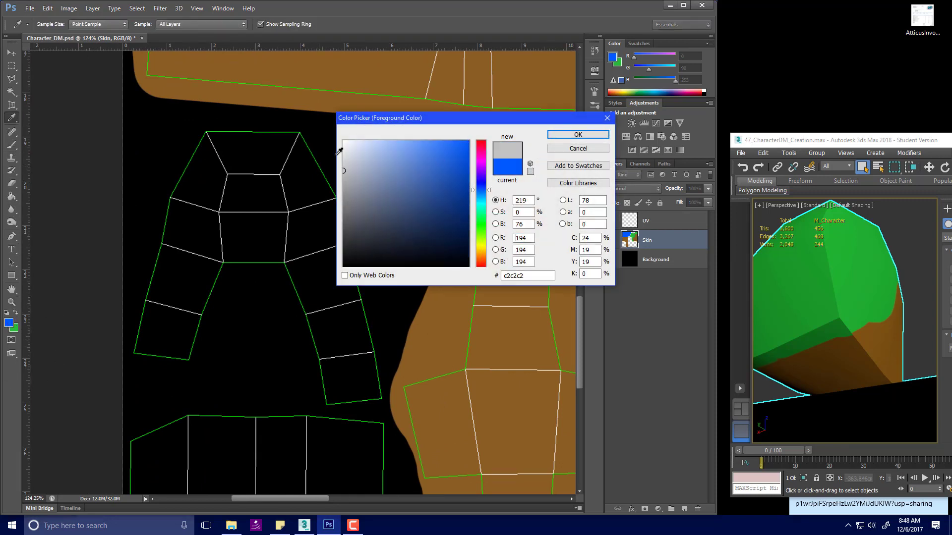
{"action": "left_click", "coordinate": [601, 136]}
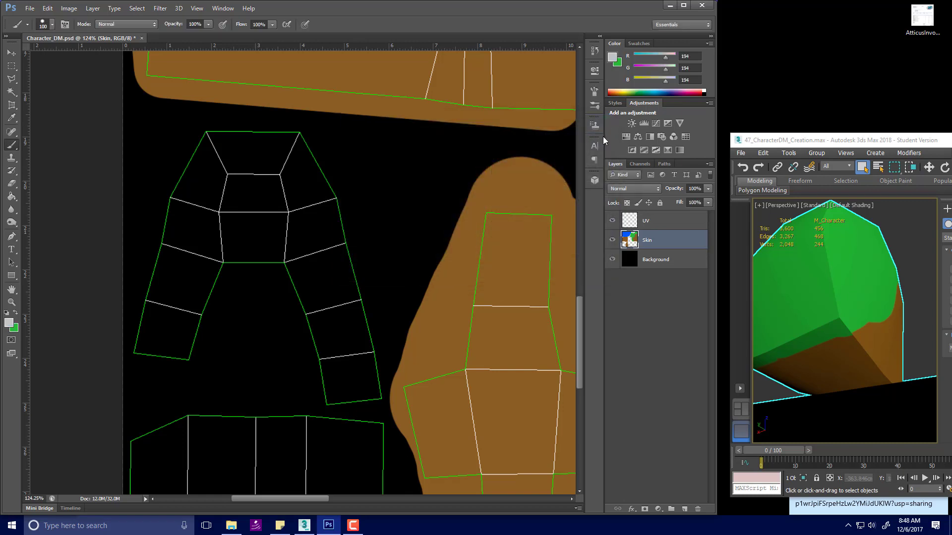
With a 20 px brush, paint light grey crossing lace strokes over the centre of the A-shaped shoe shell
{"action": "key", "text": "bracketleft"}
{"action": "key", "text": "bracketleft"}
{"action": "key", "text": "bracketleft"}
{"action": "key", "text": "bracketleft"}
{"action": "key", "text": "bracketleft"}
{"action": "key", "text": "bracketleft"}
{"action": "key", "text": "bracketleft"}
{"action": "key", "text": "bracketleft"}
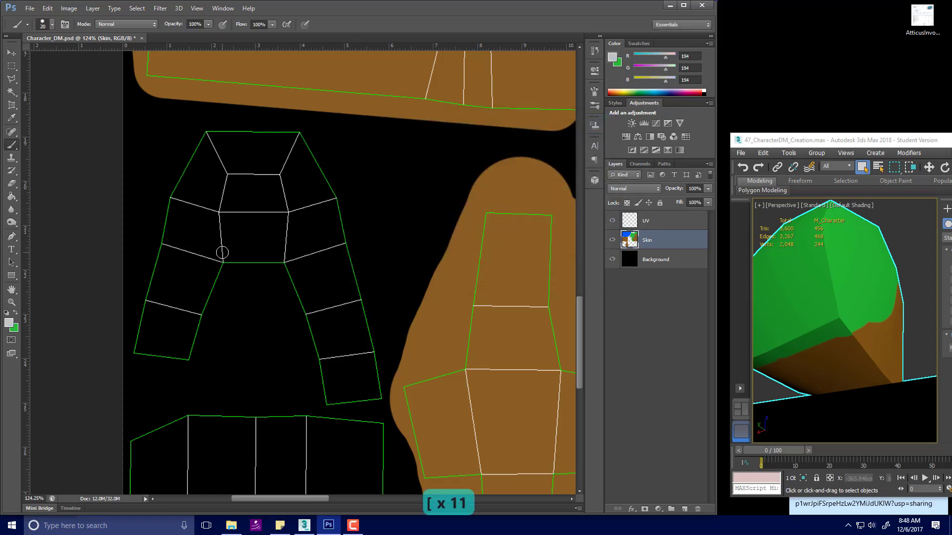
{"action": "key", "text": "bracketright"}
{"action": "key", "text": "bracketright"}
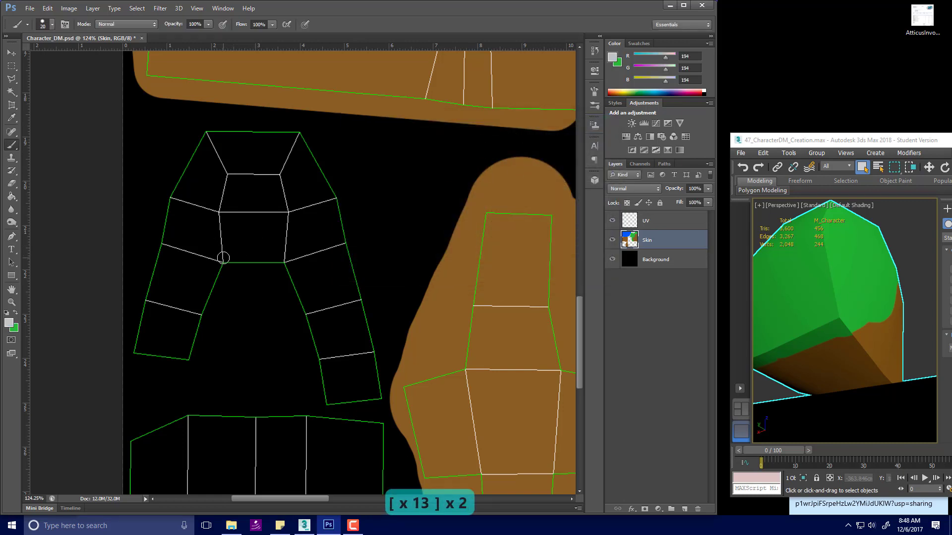
{"action": "left_click", "coordinate": [223, 258]}
{"action": "left_click", "coordinate": [293, 233], "text": "shift"}
{"action": "left_click", "coordinate": [215, 226], "text": "shift"}
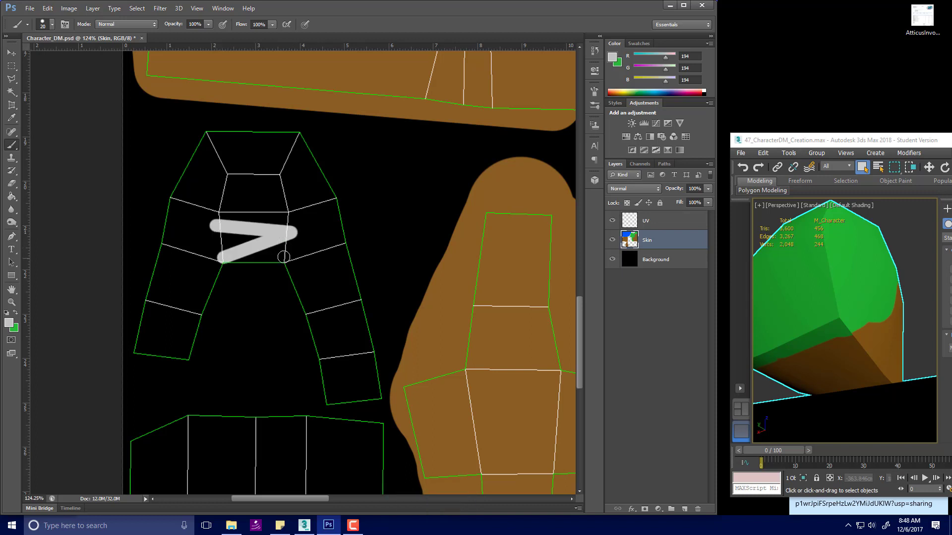
{"action": "left_click", "coordinate": [286, 262], "text": "shift"}
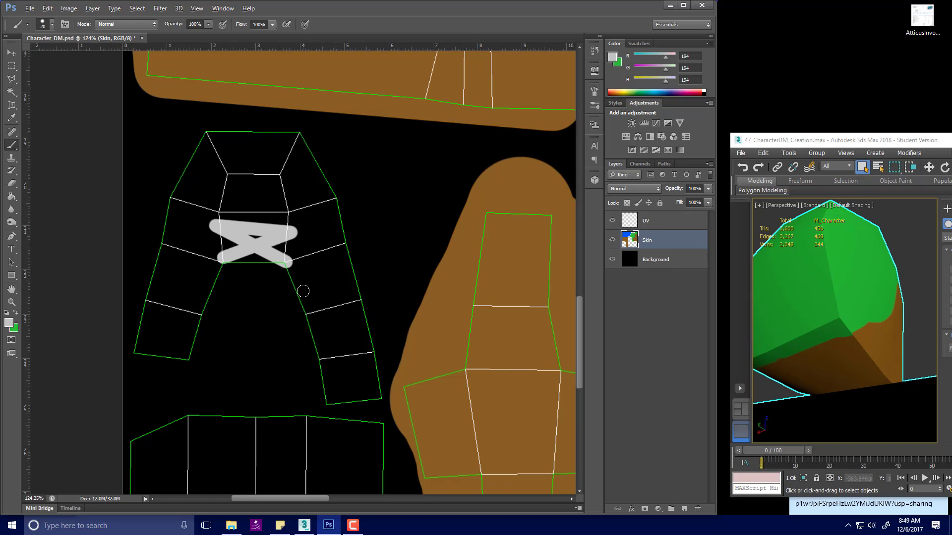
Set the foreground colour to dark grey (R 50, G 50, B 50) and return to the Brush tool at the blue shells
{"action": "scroll", "coordinate": [309, 291], "scroll_direction": "down", "scroll_amount": 3, "text": "alt"}
{"action": "scroll", "coordinate": [309, 290], "scroll_direction": "down", "scroll_amount": 3, "text": "alt"}
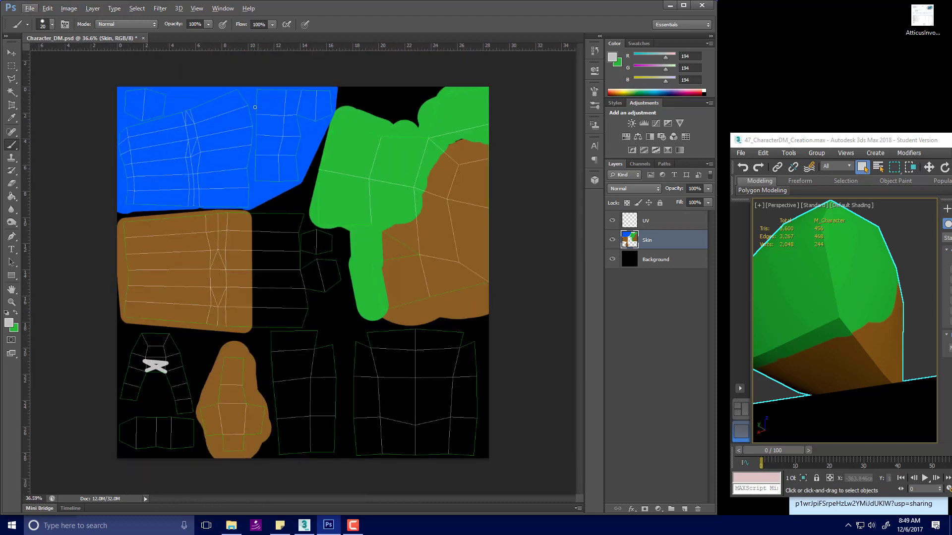
{"action": "scroll", "coordinate": [255, 107], "scroll_direction": "up", "scroll_amount": 5, "text": "alt"}
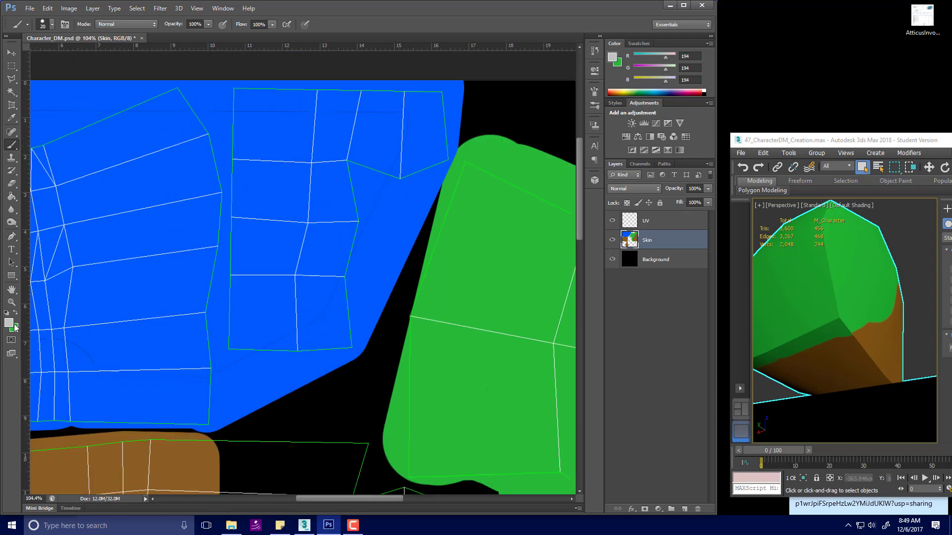
{"action": "left_click", "coordinate": [15, 325]}
{"action": "left_click_drag", "start_coordinate": [372, 226], "coordinate": [325, 241]}
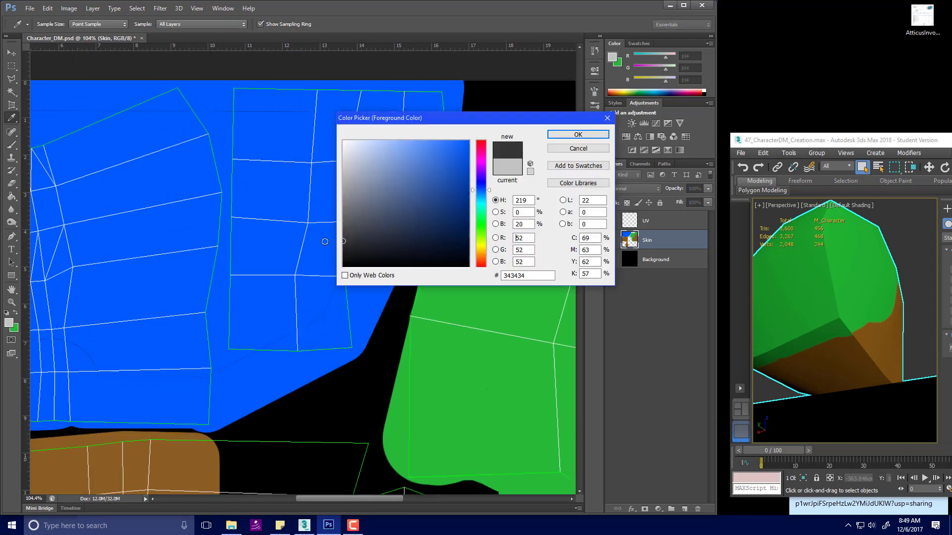
{"action": "type", "text": "50"}
{"action": "key", "text": "Tab"}
{"action": "type", "text": "50"}
{"action": "key", "text": "Tab"}
{"action": "type", "text": "50"}
{"action": "left_click", "coordinate": [578, 134]}
{"action": "key", "text": "b"}
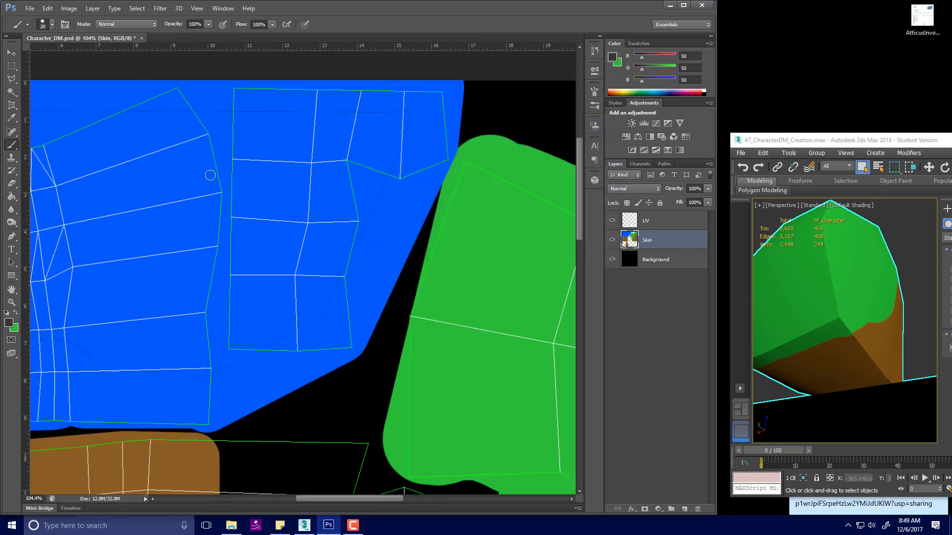
With a 60 px brush, paint a straight dark grey stripe down the left edge of the narrow blue shell
{"action": "key", "text": "bracketright"}
{"action": "key", "text": "bracketright"}
{"action": "key", "text": "bracketright"}
{"action": "key", "text": "bracketright"}
{"action": "key", "text": "bracketright"}
{"action": "key", "text": "bracketright"}
{"action": "key", "text": "bracketright"}
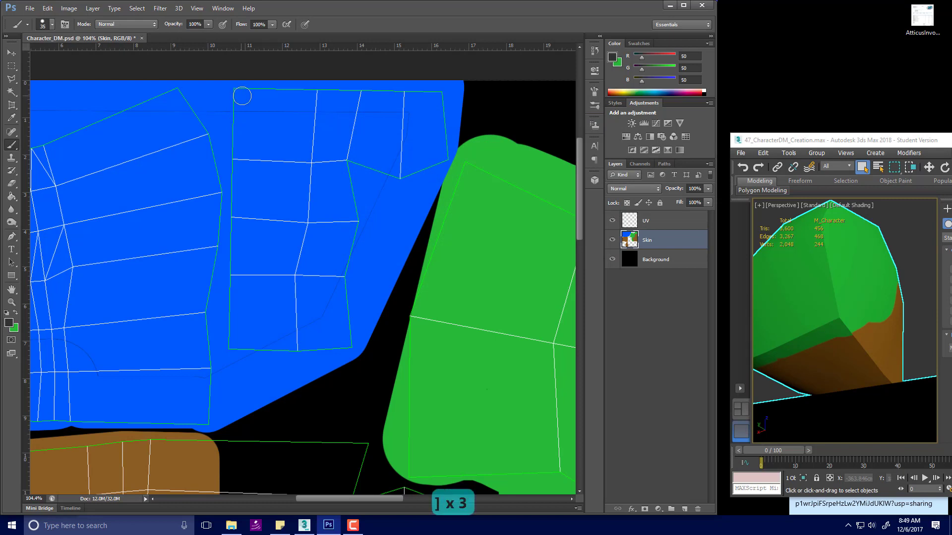
{"action": "left_click", "coordinate": [243, 91]}
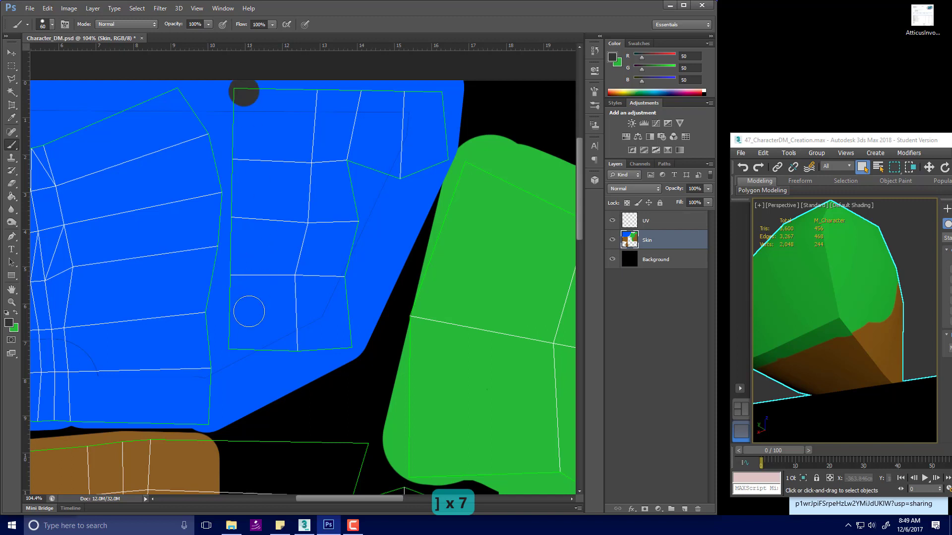
{"action": "left_click", "coordinate": [244, 343], "text": "shift"}
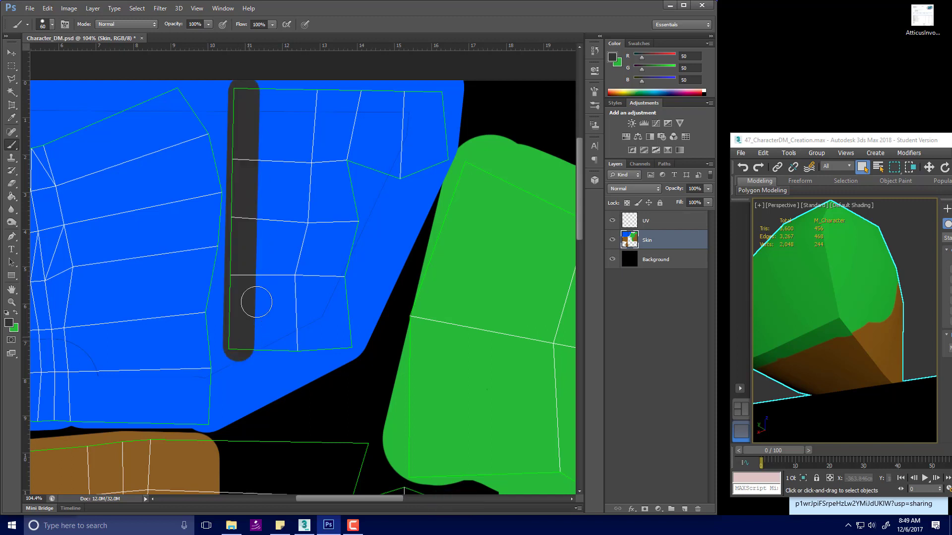
Sample the blue of the narrow shell and paint a gap across the dark grey stripe near its lower end with a 25 px brush
{"action": "left_click", "coordinate": [304, 177], "text": "alt"}
{"action": "key", "text": "bracketleft"}
{"action": "key", "text": "bracketleft"}
{"action": "key", "text": "bracketleft"}
{"action": "key", "text": "bracketleft"}
{"action": "key", "text": "bracketleft"}
{"action": "key", "text": "bracketleft"}
{"action": "key", "text": "bracketleft"}
{"action": "key", "text": "bracketleft"}
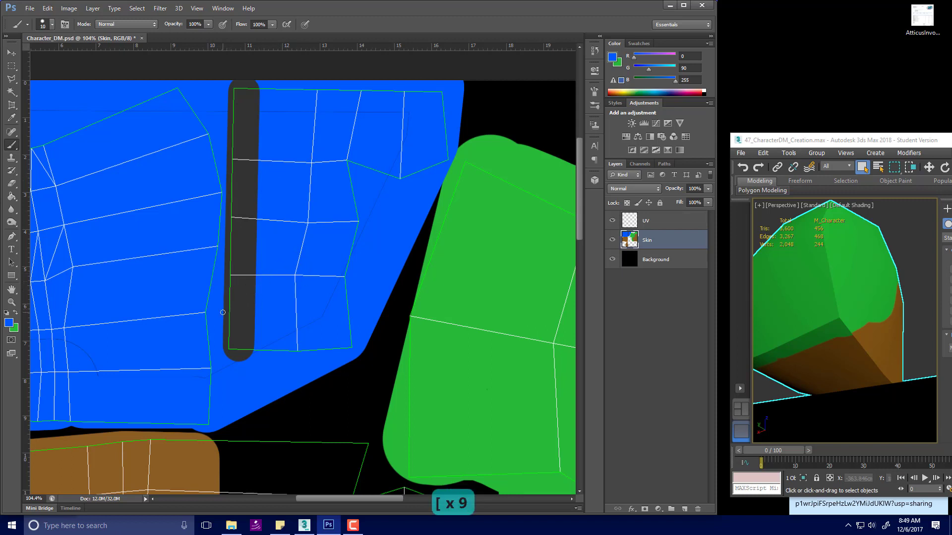
{"action": "key", "text": "bracketright"}
{"action": "key", "text": "bracketright"}
{"action": "key", "text": "bracketright"}
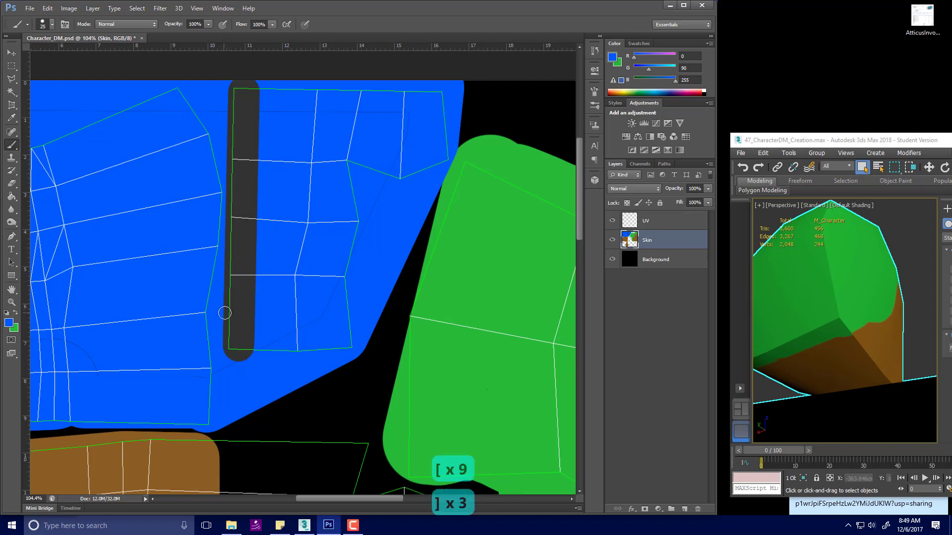
{"action": "left_click_drag", "start_coordinate": [225, 313], "coordinate": [261, 314]}
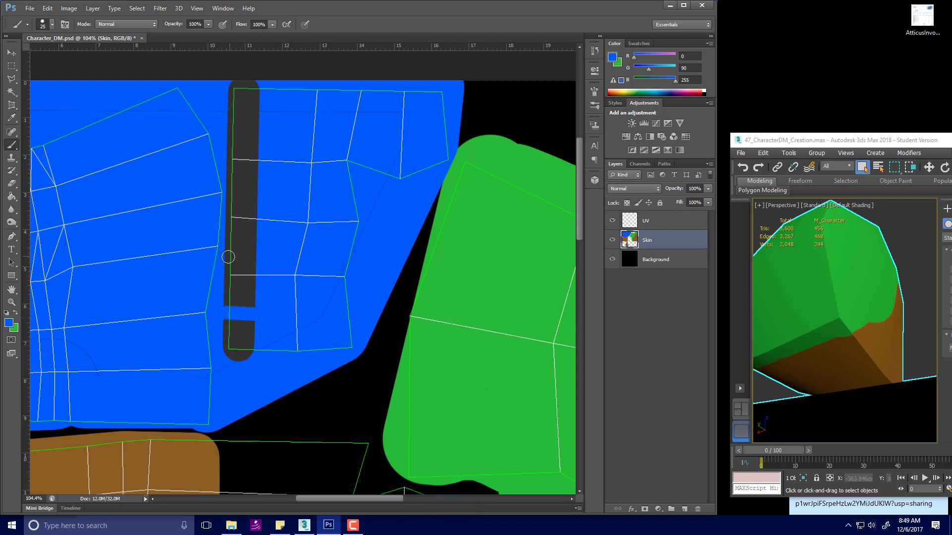
Paint three more evenly spaced blue gaps across the dark grey stripe to divide it into belt segments
{"action": "left_click_drag", "start_coordinate": [227, 256], "coordinate": [256, 256]}
{"action": "left_click_drag", "start_coordinate": [230, 196], "coordinate": [230, 246]}
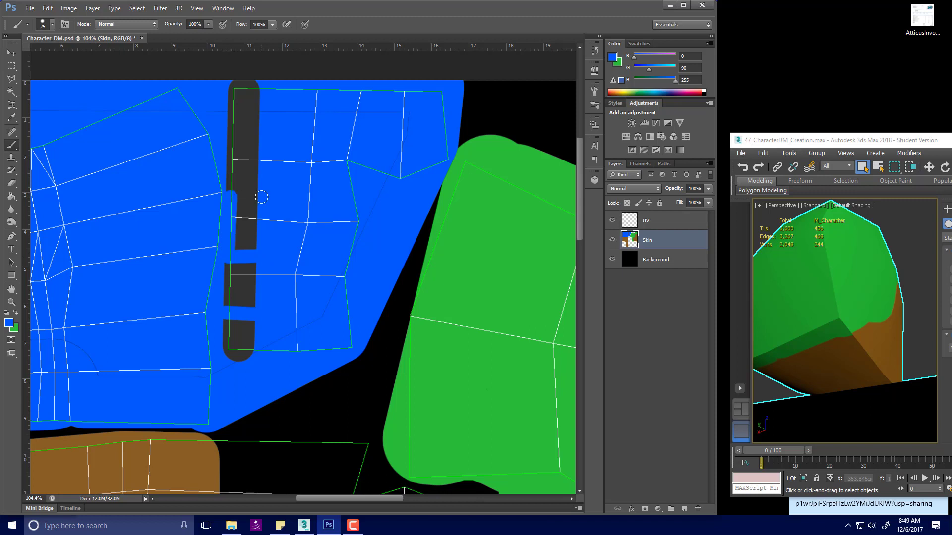
{"action": "key", "text": "ctrl+z"}
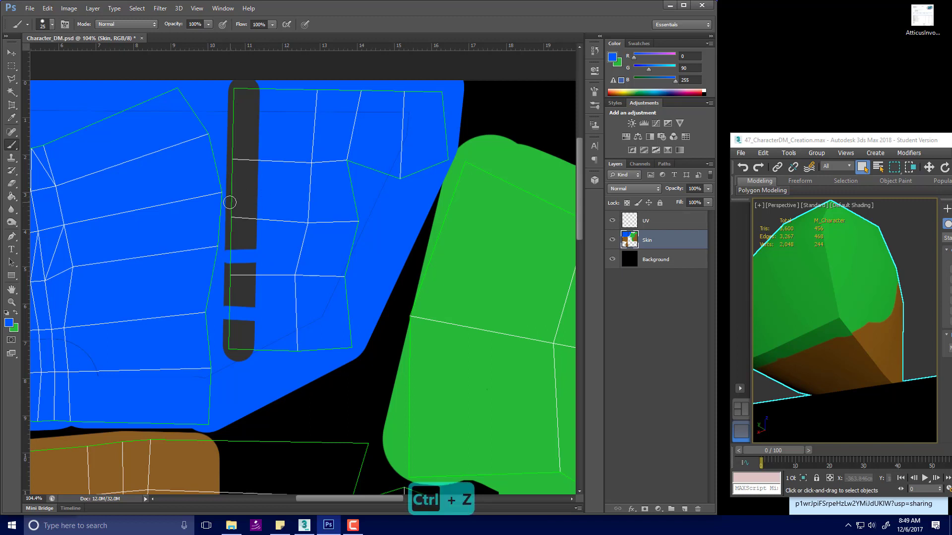
{"action": "left_click_drag", "start_coordinate": [230, 201], "coordinate": [264, 202]}
{"action": "left_click_drag", "start_coordinate": [221, 151], "coordinate": [223, 149]}
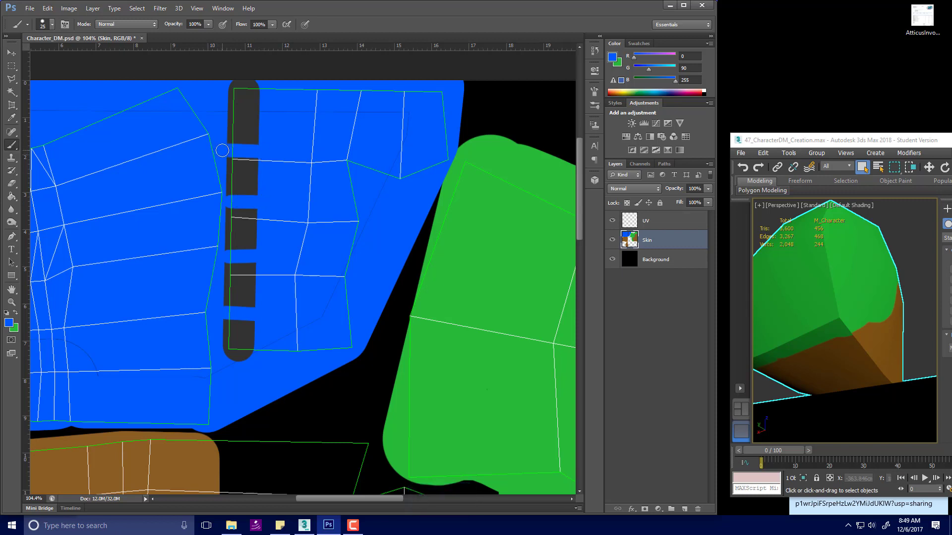
Set the foreground colour to light grey (afafaf) and paint a short buckle patch over the upper end of the stripe
{"action": "left_click", "coordinate": [9, 324]}
{"action": "left_click_drag", "start_coordinate": [510, 154], "coordinate": [530, 157]}
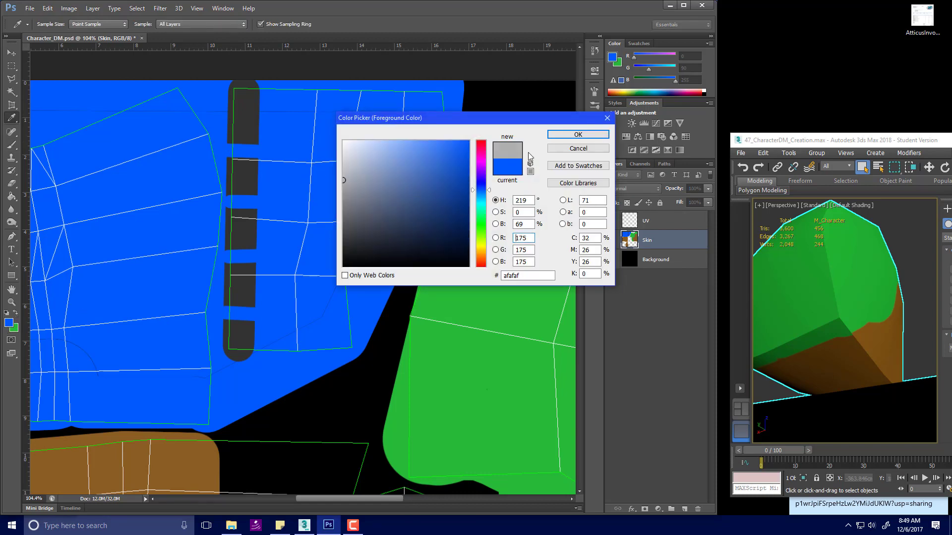
{"action": "left_click", "coordinate": [570, 135]}
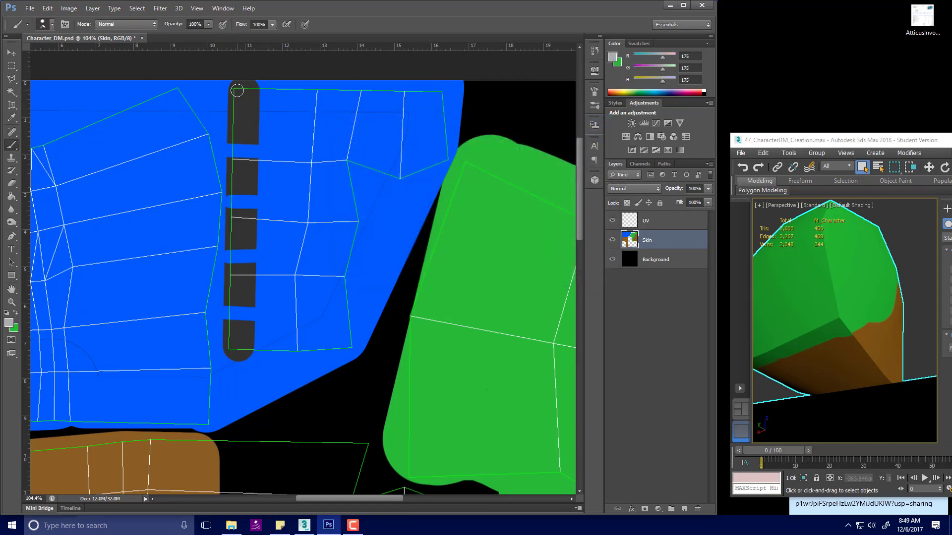
{"action": "mouse_move", "coordinate": [238, 90]}
{"action": "left_mouse_down"}
{"action": "mouse_move", "coordinate": [256, 89]}
{"action": "mouse_move", "coordinate": [232, 111]}
{"action": "mouse_move", "coordinate": [233, 95]}
{"action": "mouse_move", "coordinate": [243, 101]}
{"action": "left_mouse_up"}
Sample the brown of the hand shell, darken the foreground colour to R 93, G 62, B 22, and return to the Brush tool
{"action": "scroll", "coordinate": [244, 100], "scroll_direction": "down", "scroll_amount": 5, "text": "alt"}
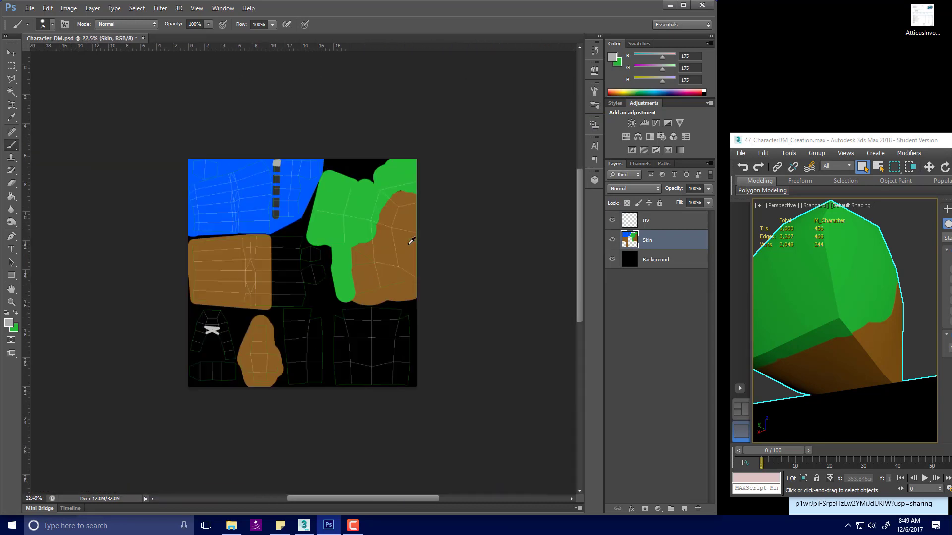
{"action": "scroll", "coordinate": [328, 334], "scroll_direction": "up", "scroll_amount": 2, "text": "alt"}
{"action": "key", "text": "alt"}
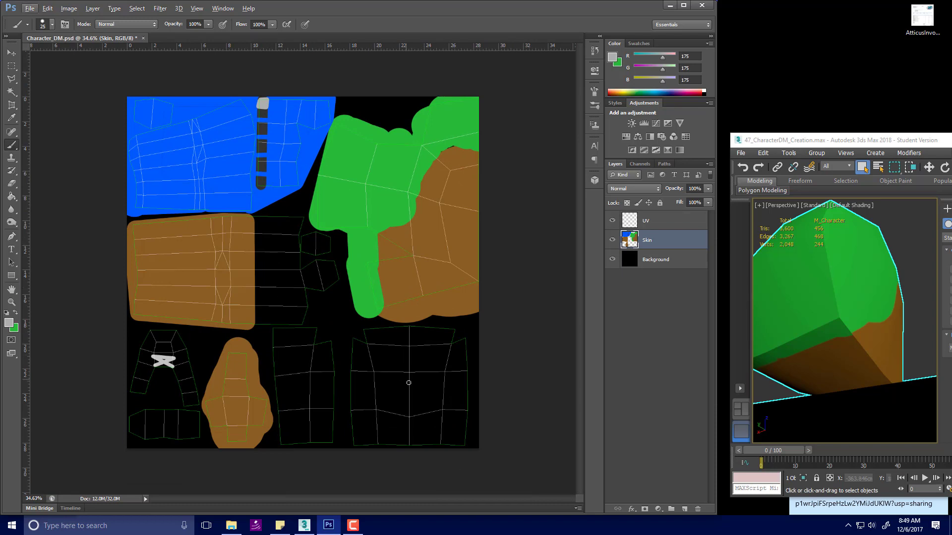
{"action": "scroll", "coordinate": [423, 431], "scroll_direction": "up", "scroll_amount": 3, "text": "alt"}
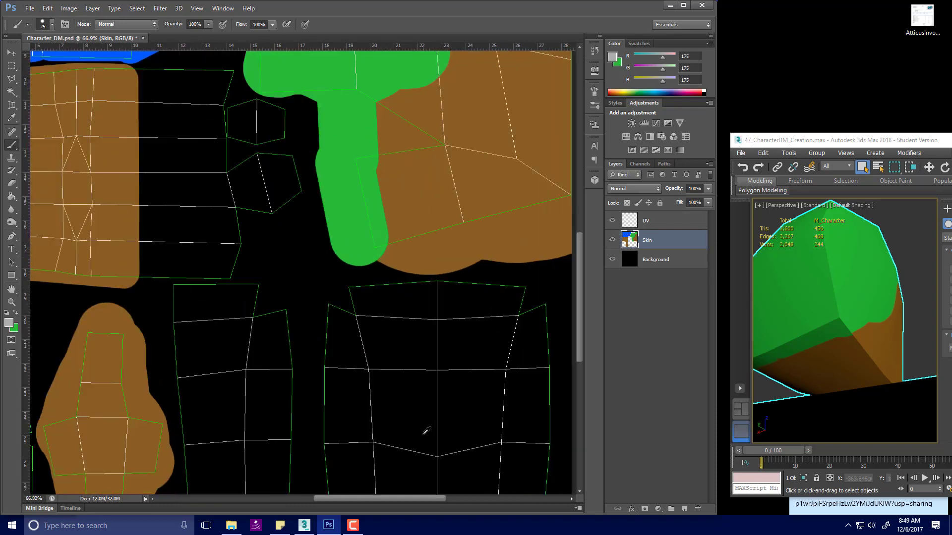
{"action": "scroll", "coordinate": [431, 432], "scroll_direction": "down", "scroll_amount": 1}
{"action": "scroll", "coordinate": [302, 379], "scroll_direction": "down", "scroll_amount": 3, "text": "alt"}
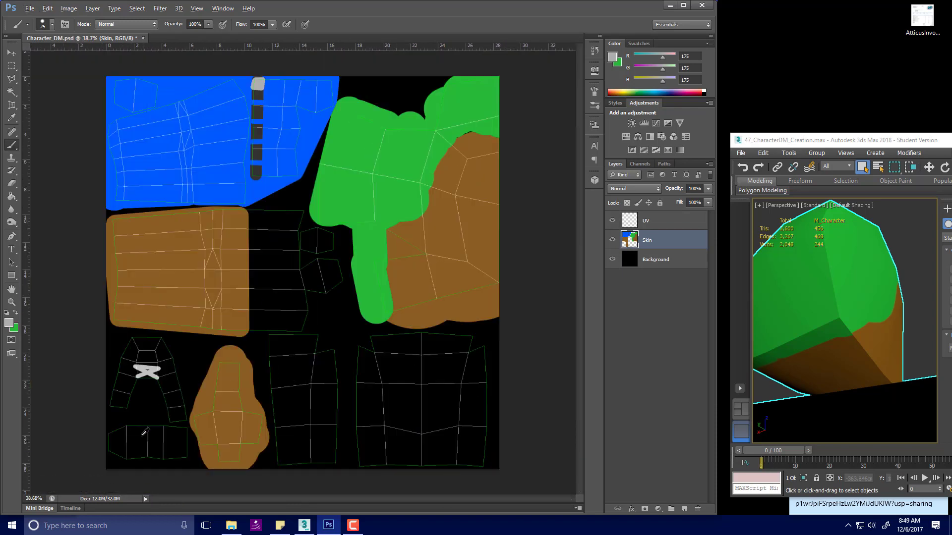
{"action": "scroll", "coordinate": [222, 419], "scroll_direction": "up", "scroll_amount": 4, "text": "alt"}
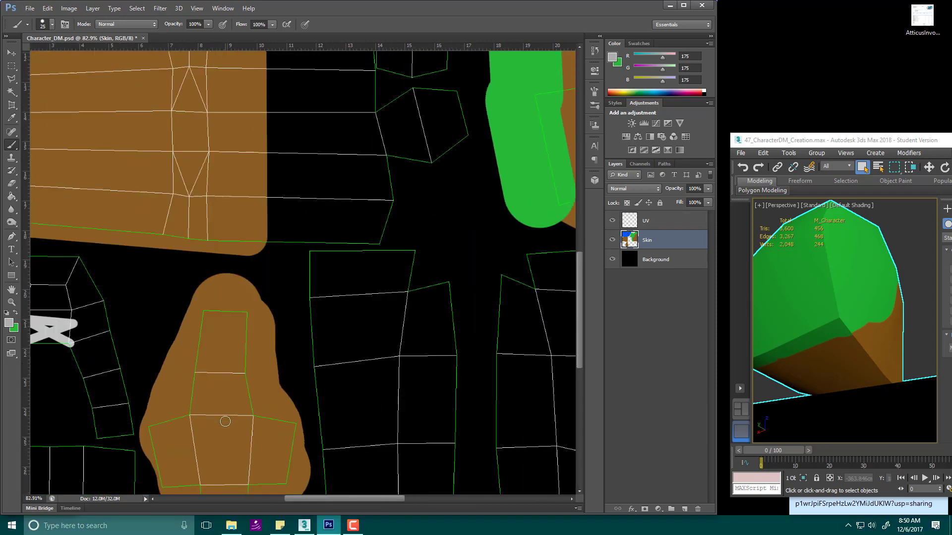
{"action": "scroll", "coordinate": [221, 411], "scroll_direction": "down", "scroll_amount": 1}
{"action": "scroll", "coordinate": [221, 411], "scroll_direction": "down", "scroll_amount": 1}
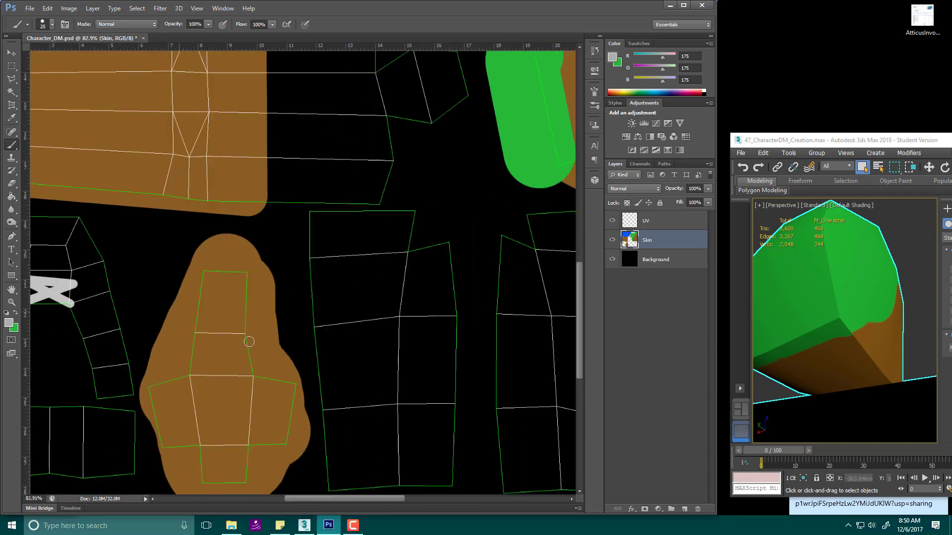
{"action": "left_click", "coordinate": [235, 352], "text": "alt"}
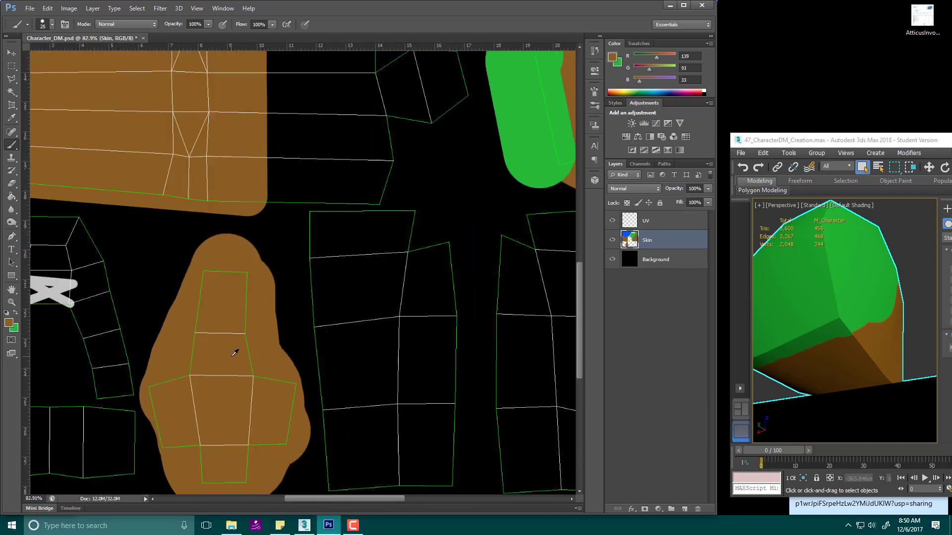
{"action": "left_click", "coordinate": [9, 326]}
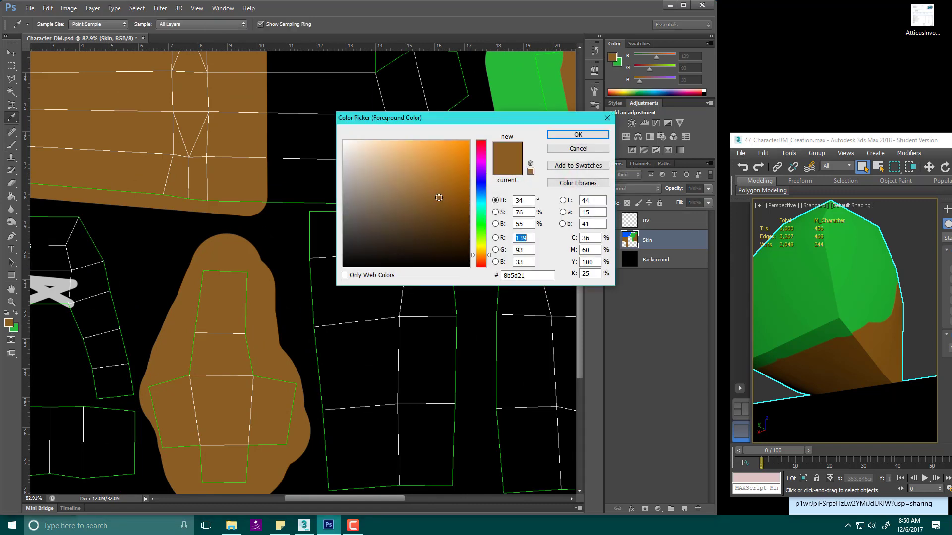
{"action": "left_click_drag", "start_coordinate": [439, 198], "coordinate": [440, 221]}
{"action": "left_click", "coordinate": [577, 135]}
{"action": "key", "text": "b"}
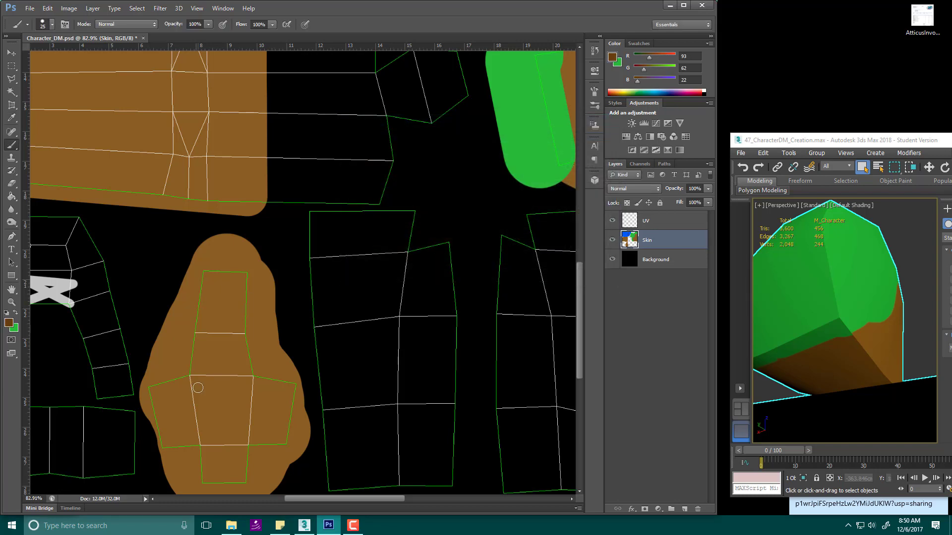
With a 9 px brush, paint the first dark brown finger line up the hand shell, curving it to the left edge at the fingertip
{"action": "scroll", "coordinate": [201, 387], "scroll_direction": "down", "scroll_amount": 1}
{"action": "scroll", "coordinate": [203, 377], "scroll_direction": "up", "scroll_amount": 1}
{"action": "key", "text": "bracketleft"}
{"action": "key", "text": "bracketleft"}
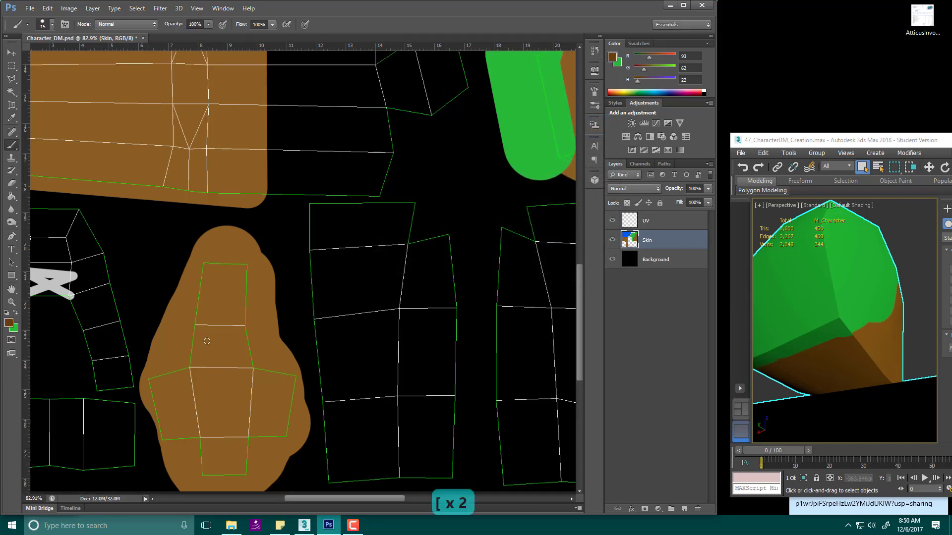
{"action": "scroll", "coordinate": [208, 324], "scroll_direction": "down", "scroll_amount": 1}
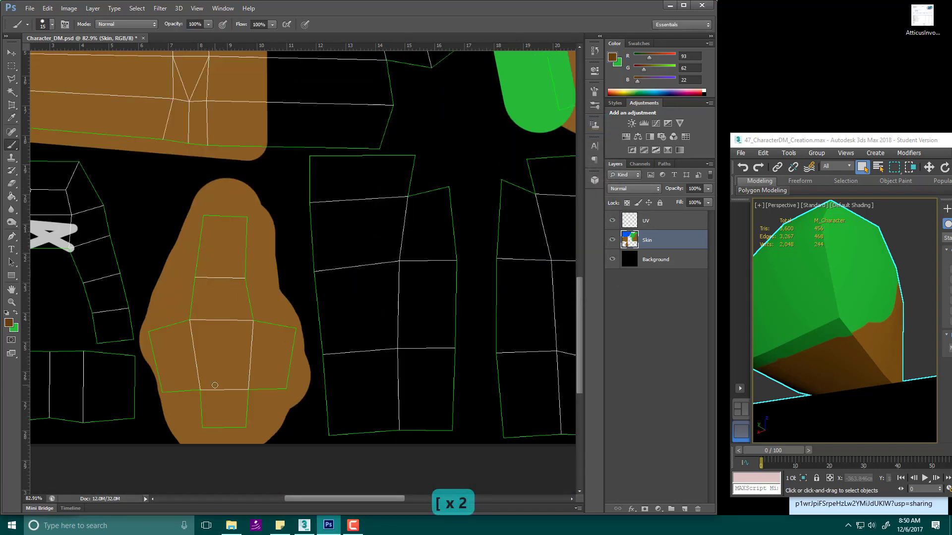
{"action": "scroll", "coordinate": [212, 381], "scroll_direction": "up", "scroll_amount": 4, "text": "alt"}
{"action": "scroll", "coordinate": [180, 182], "scroll_direction": "up", "scroll_amount": 1}
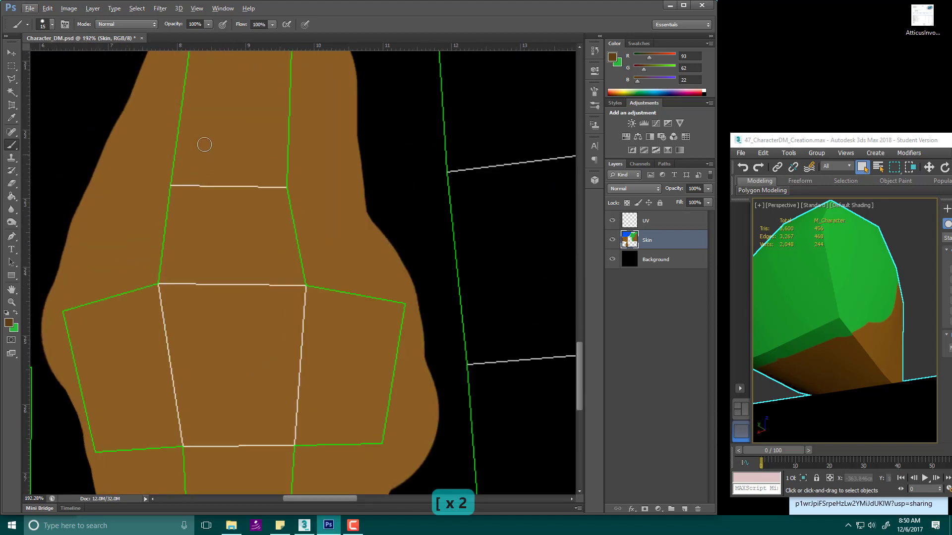
{"action": "key", "text": "bracketleft"}
{"action": "key", "text": "bracketleft"}
{"action": "left_click", "coordinate": [202, 284], "text": "shift"}
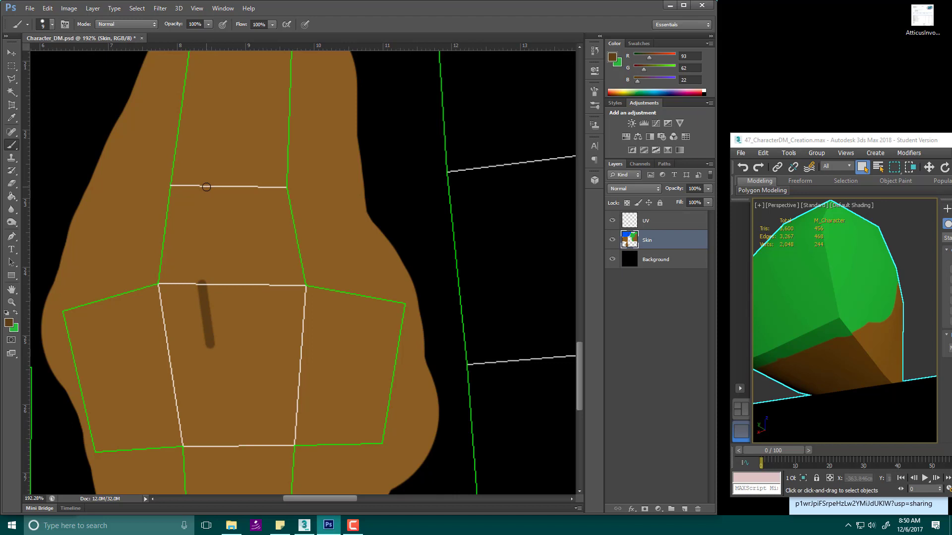
{"action": "left_click", "coordinate": [206, 187], "text": "shift"}
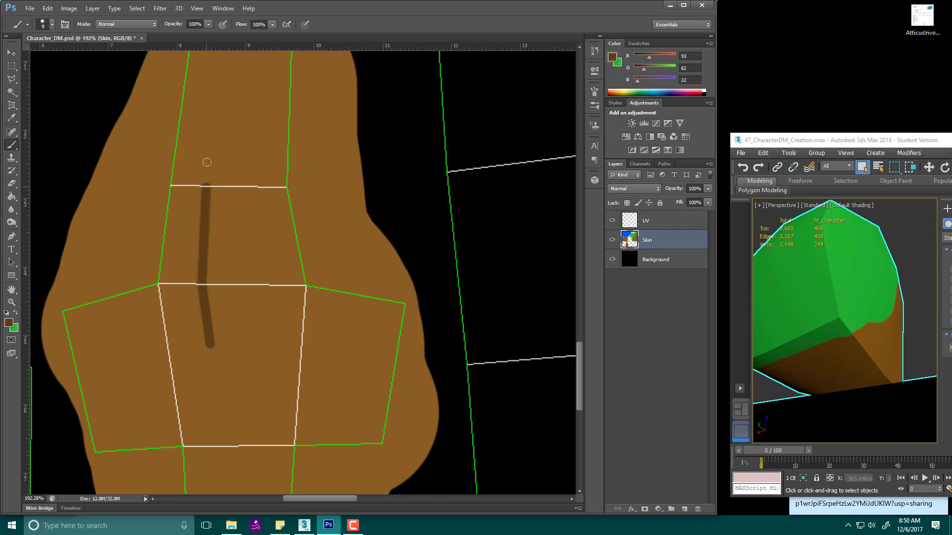
{"action": "left_click", "coordinate": [210, 136], "text": "shift"}
{"action": "mouse_move", "coordinate": [210, 136]}
{"action": "left_mouse_down"}
{"action": "mouse_move", "coordinate": [193, 125]}
{"action": "mouse_move", "coordinate": [179, 135]}
{"action": "left_mouse_up"}
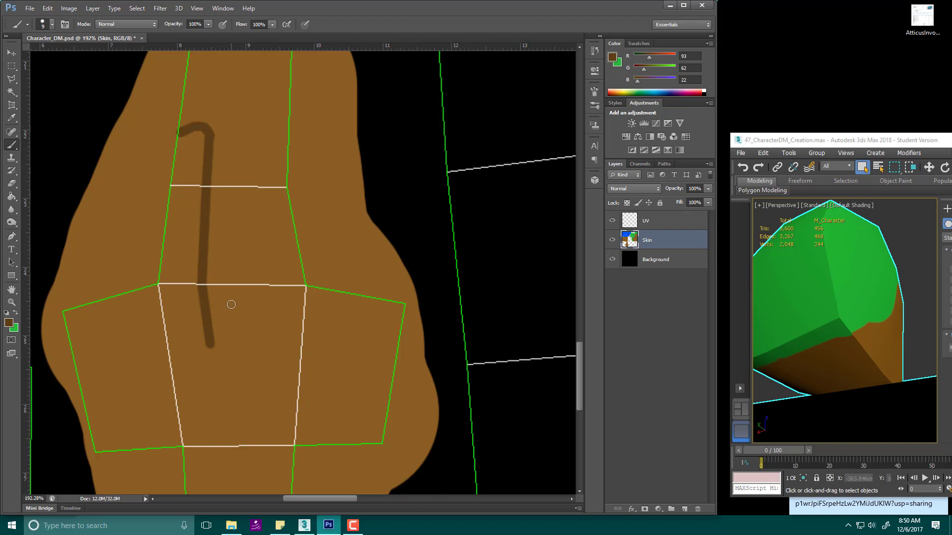
Paint a second straight-segmented finger line beside the first, running from the middle hand face up to the fingertip height
{"action": "left_click", "coordinate": [239, 343]}
{"action": "left_click", "coordinate": [235, 283], "text": "shift"}
{"action": "left_click", "coordinate": [233, 186], "text": "shift"}
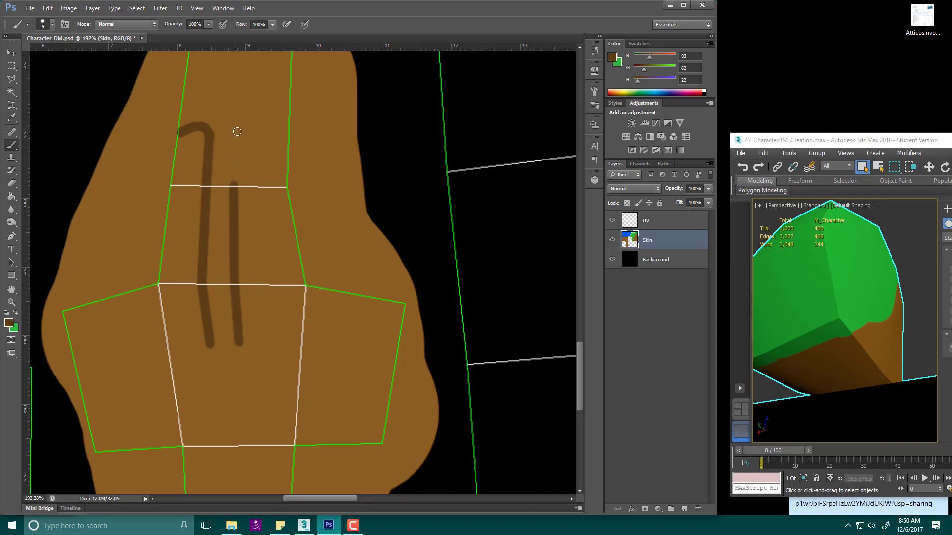
{"action": "left_click", "coordinate": [237, 131], "text": "shift"}
Paint the remaining rounded fingertip arches and a third finger line reaching down into the middle face of the hand shell
{"action": "mouse_move", "coordinate": [225, 123]}
{"action": "left_mouse_down"}
{"action": "mouse_move", "coordinate": [209, 128]}
{"action": "mouse_move", "coordinate": [233, 124]}
{"action": "mouse_move", "coordinate": [239, 132]}
{"action": "mouse_move", "coordinate": [260, 117]}
{"action": "mouse_move", "coordinate": [263, 189]}
{"action": "left_mouse_up"}
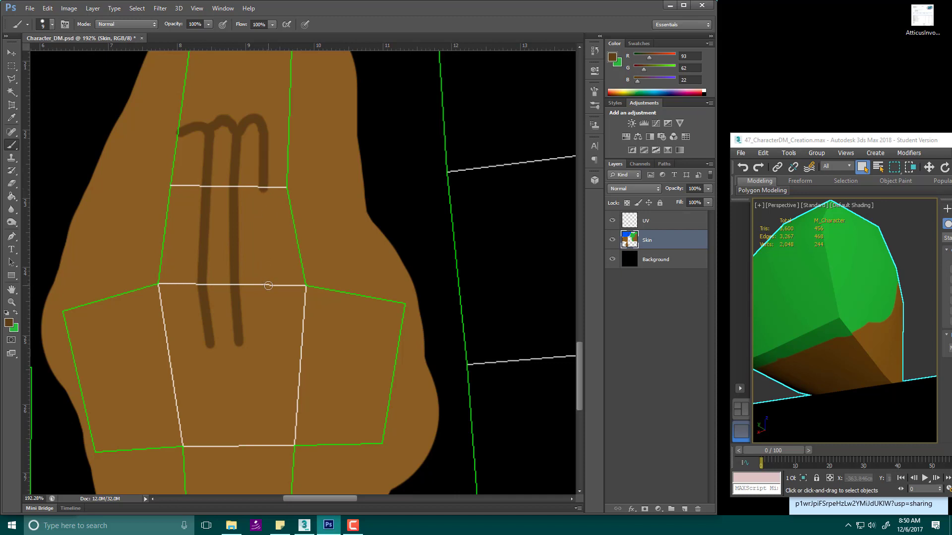
{"action": "left_click", "coordinate": [268, 286], "text": "shift"}
{"action": "left_click", "coordinate": [266, 341], "text": "shift"}
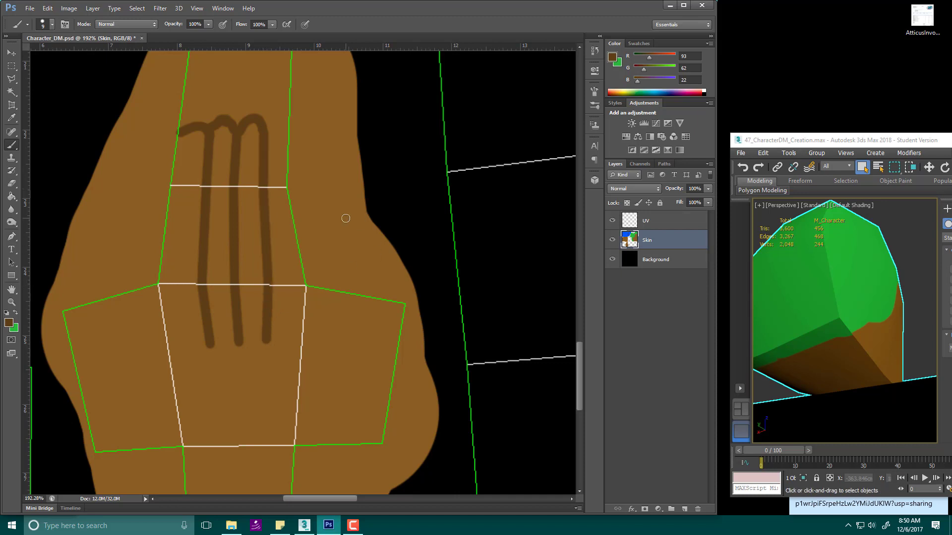
{"action": "mouse_move", "coordinate": [267, 131]}
{"action": "left_mouse_down"}
{"action": "mouse_move", "coordinate": [277, 115]}
{"action": "mouse_move", "coordinate": [282, 133]}
{"action": "left_mouse_up"}
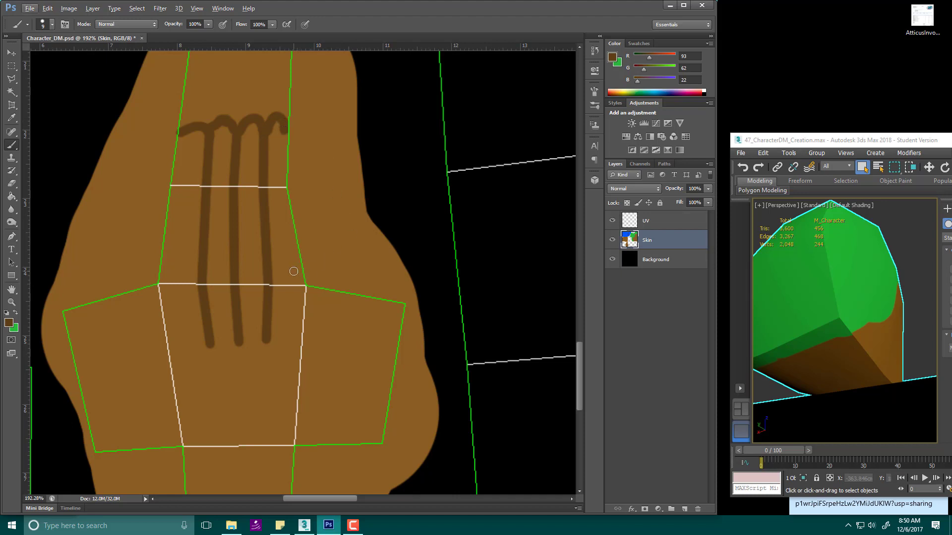
Hide the UV layer, save Character_DM.psd, and show the UV layer again
{"action": "scroll", "coordinate": [286, 290], "scroll_direction": "down", "scroll_amount": 3, "text": "alt"}
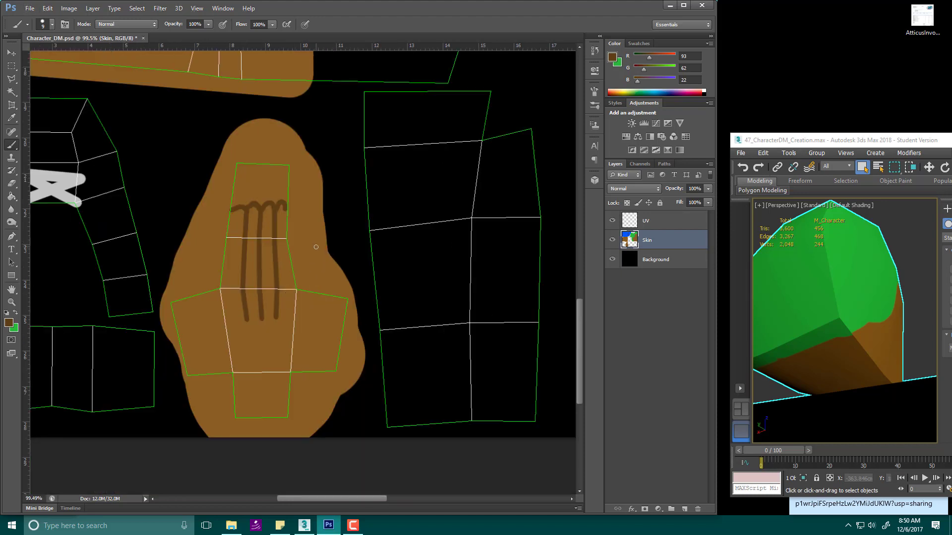
{"action": "left_click", "coordinate": [612, 220]}
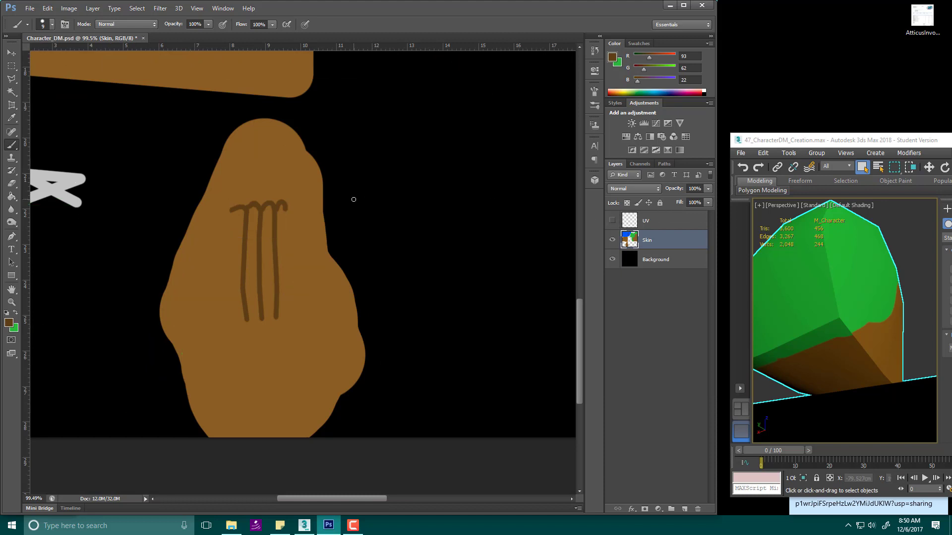
{"action": "key", "text": "ctrl+s"}
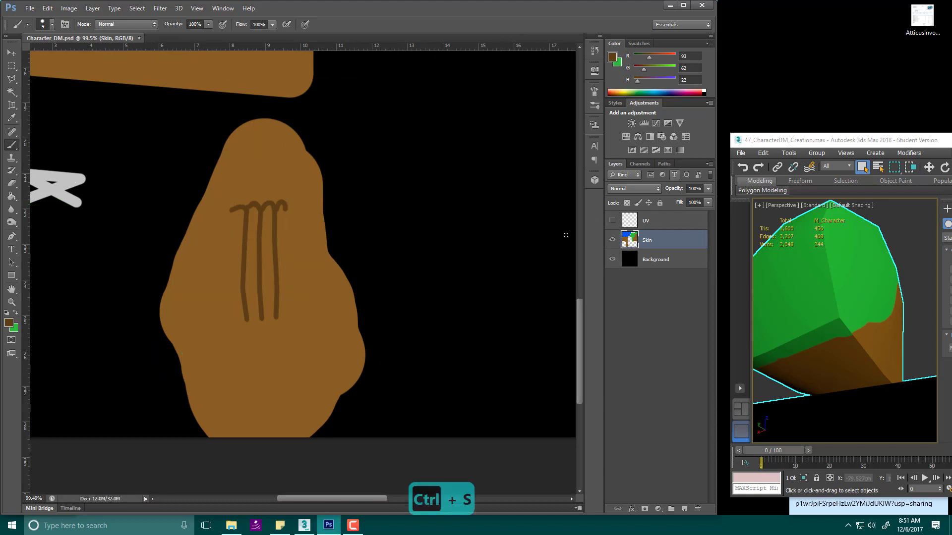
{"action": "left_click", "coordinate": [612, 220]}
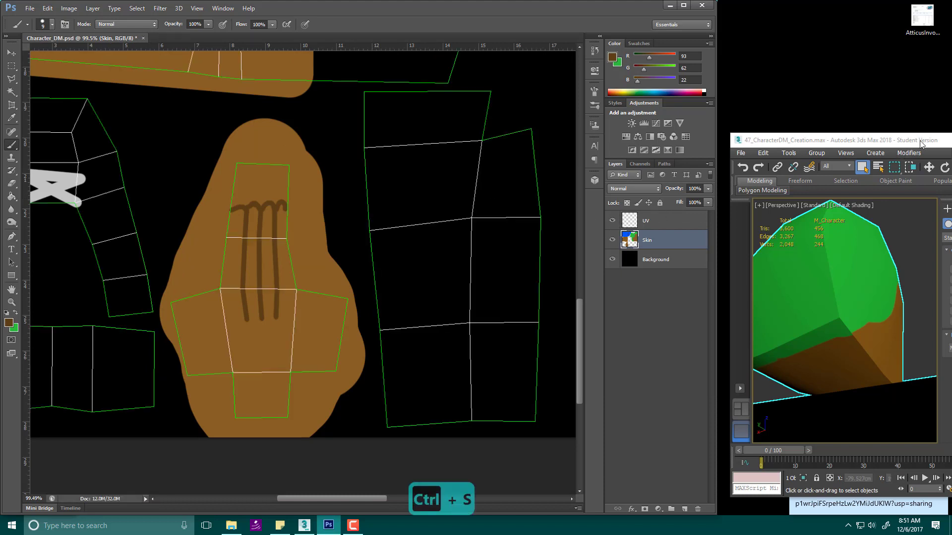
Switch to 3ds Max and examine the painted finger lines on the character's hand from several angles
{"action": "mouse_move", "coordinate": [925, 143]}
{"action": "left_mouse_down"}
{"action": "mouse_move", "coordinate": [854, 116]}
{"action": "mouse_move", "coordinate": [926, 133]}
{"action": "left_mouse_up"}
{"action": "scroll", "coordinate": [801, 320], "scroll_direction": "down", "scroll_amount": 5}
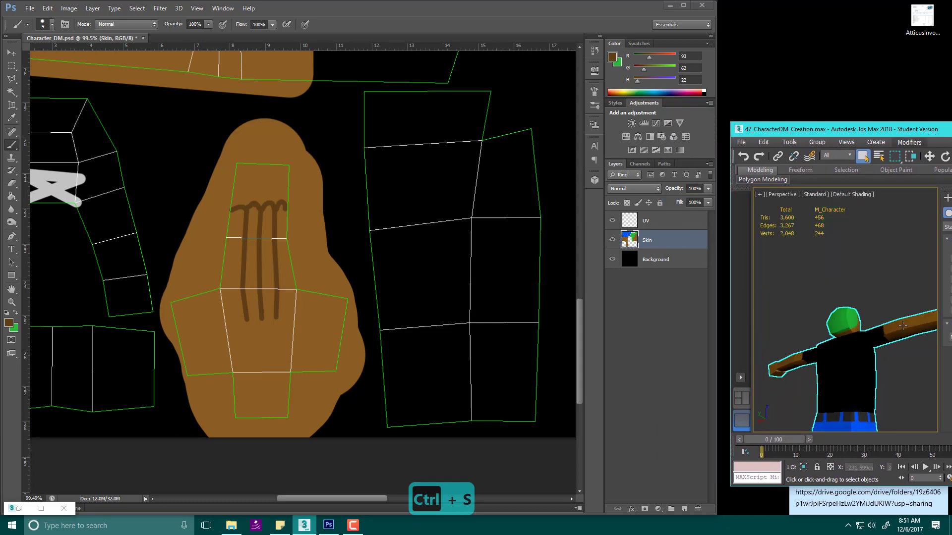
{"action": "scroll", "coordinate": [800, 321], "scroll_direction": "up", "scroll_amount": 3}
{"action": "scroll", "coordinate": [870, 308], "scroll_direction": "up", "scroll_amount": 5}
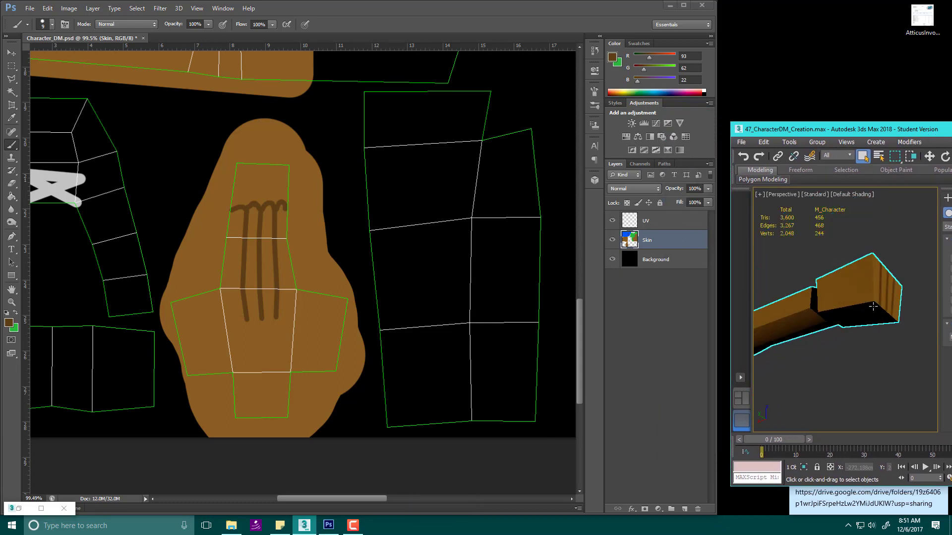
{"action": "scroll", "coordinate": [857, 337], "scroll_direction": "down", "scroll_amount": 10}
{"action": "scroll", "coordinate": [851, 354], "scroll_direction": "up", "scroll_amount": 3}
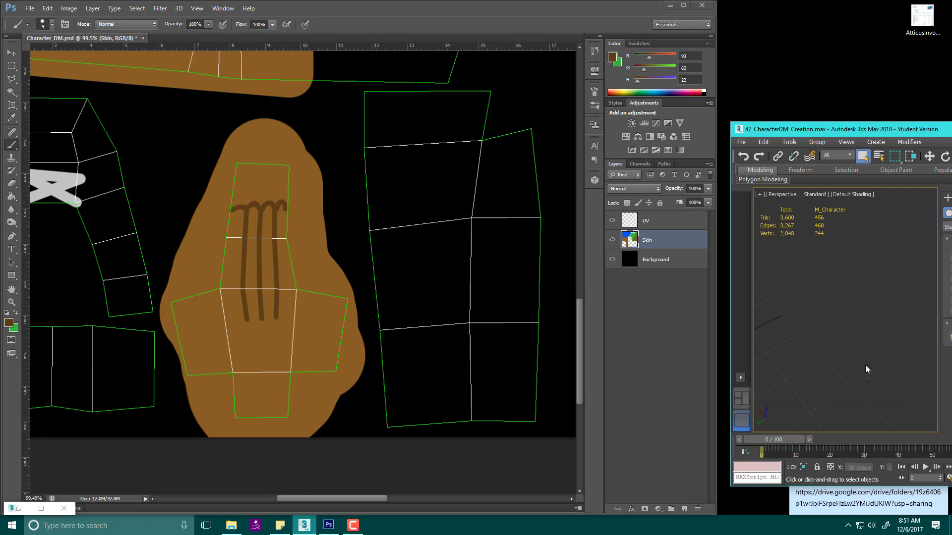
{"action": "middle_click_drag", "start_coordinate": [865, 365], "coordinate": [845, 331], "text": "alt"}
{"action": "scroll", "coordinate": [840, 315], "scroll_direction": "up", "scroll_amount": 8}
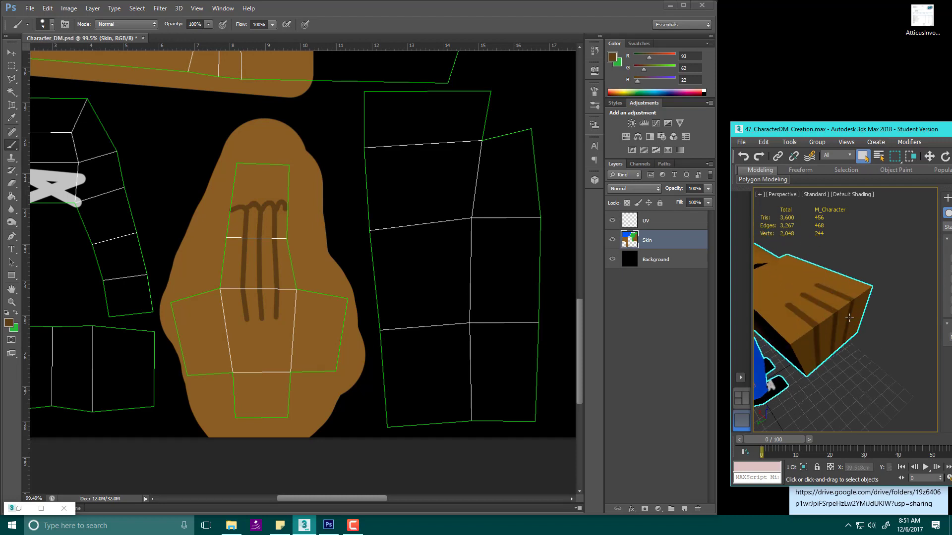
Examine the character's arm in 3ds Max, zooming in on the edge where the painted skin ends
{"action": "scroll", "coordinate": [832, 301], "scroll_direction": "down", "scroll_amount": 2}
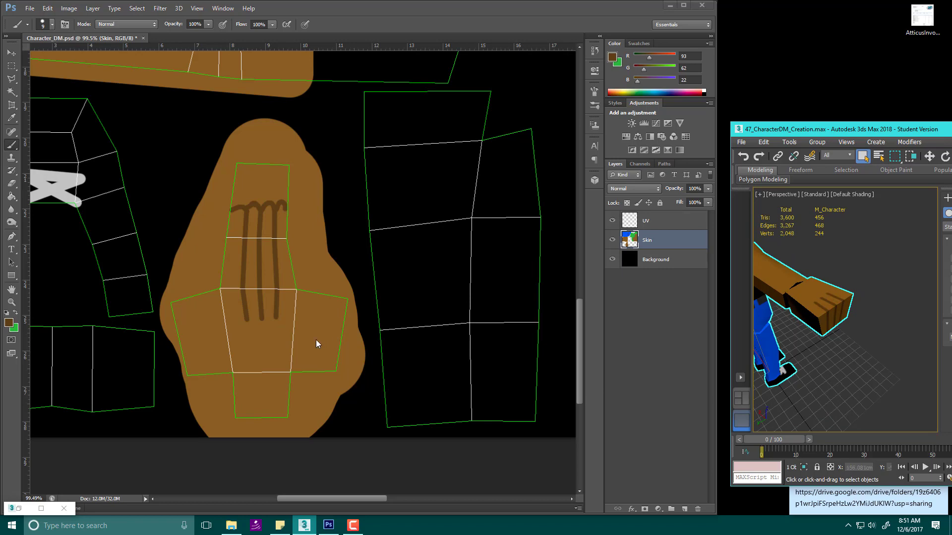
{"action": "scroll", "coordinate": [350, 186], "scroll_direction": "down", "scroll_amount": 3}
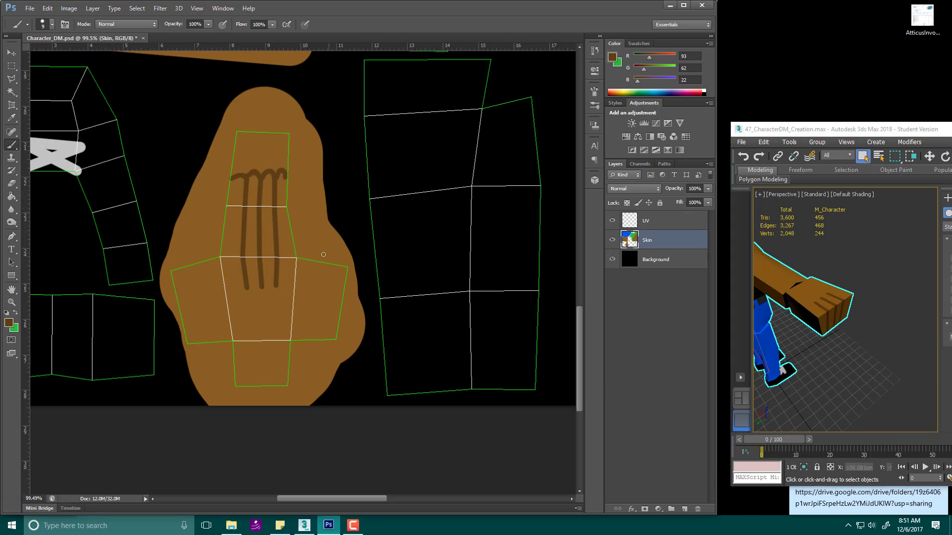
{"action": "scroll", "coordinate": [359, 211], "scroll_direction": "down", "scroll_amount": 5, "text": "alt"}
{"action": "scroll", "coordinate": [359, 211], "scroll_direction": "down", "scroll_amount": 1, "text": "alt"}
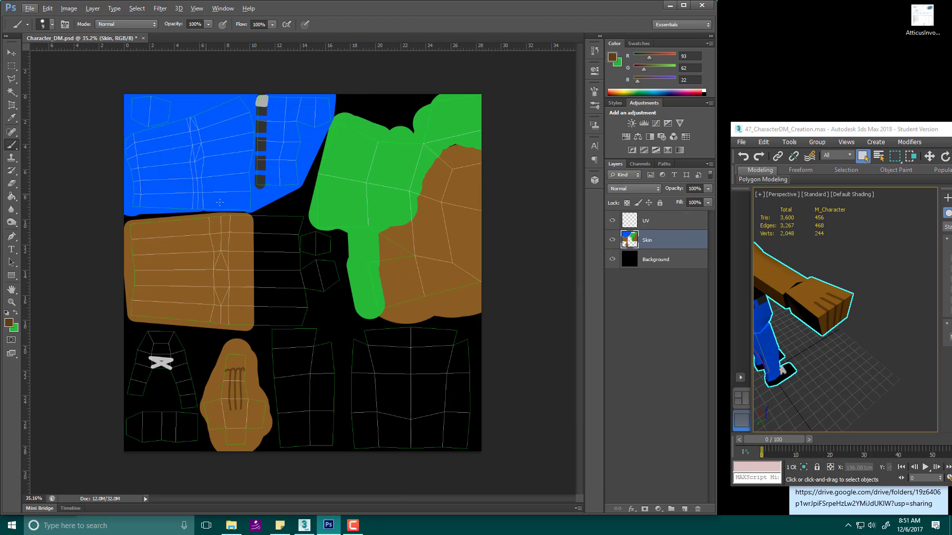
{"action": "scroll", "coordinate": [245, 212], "scroll_direction": "up", "scroll_amount": 5, "text": "alt"}
{"action": "middle_click_drag", "start_coordinate": [787, 274], "coordinate": [848, 241], "text": "alt"}
{"action": "scroll", "coordinate": [847, 241], "scroll_direction": "up", "scroll_amount": 8}
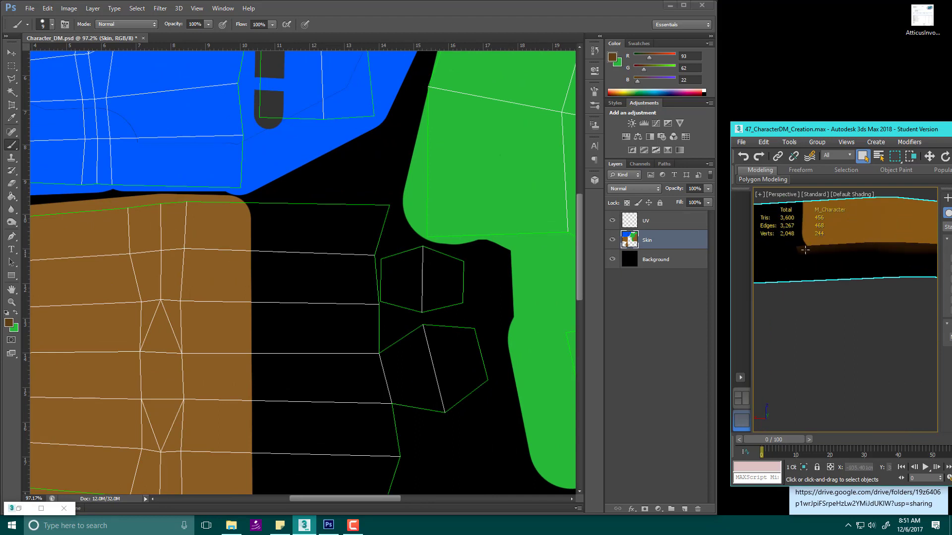
{"action": "middle_click_drag", "start_coordinate": [831, 316], "coordinate": [842, 276], "text": "alt"}
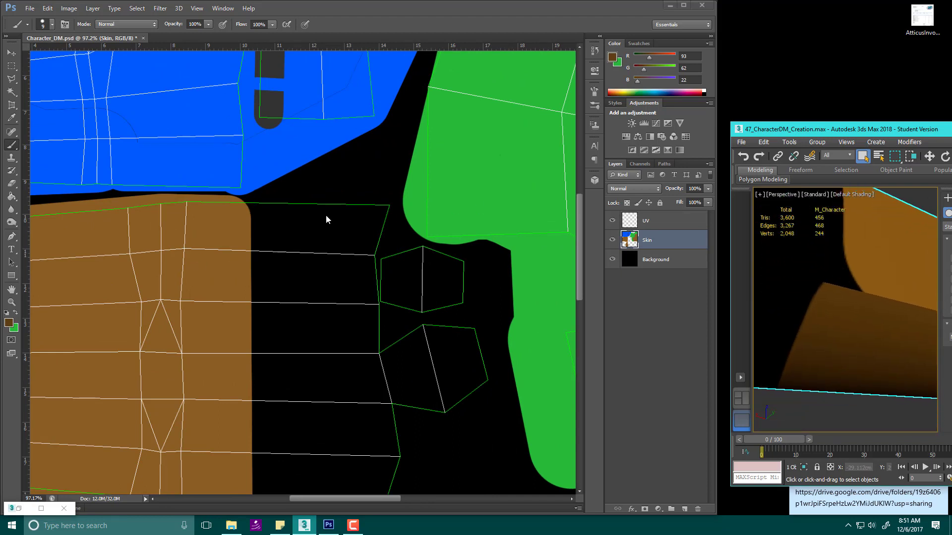
Sample the arm's brown skin color and paint over the rounded upper corner of the arm patch to square it off
{"action": "left_click", "coordinate": [239, 205]}
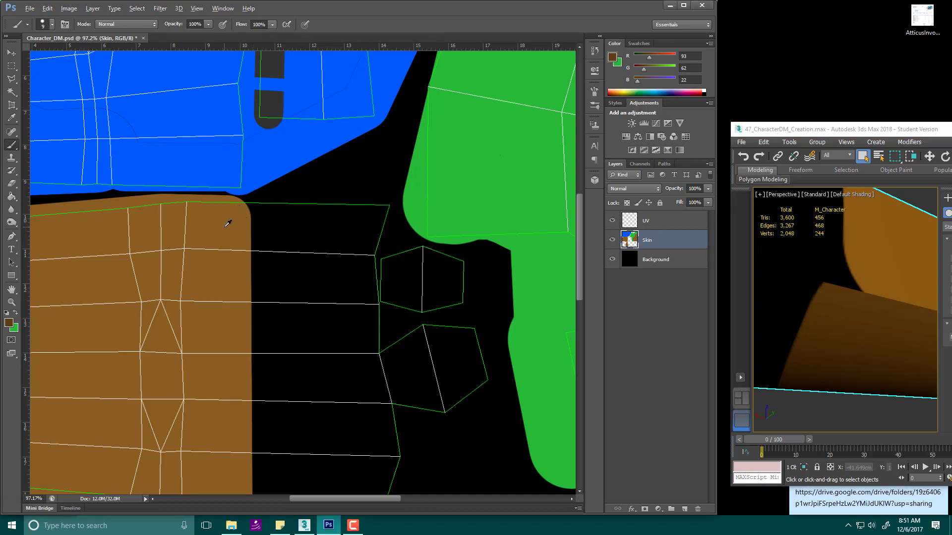
{"action": "left_click", "coordinate": [225, 226], "text": "alt"}
{"action": "scroll", "coordinate": [249, 206], "scroll_direction": "up", "scroll_amount": 4, "text": "alt"}
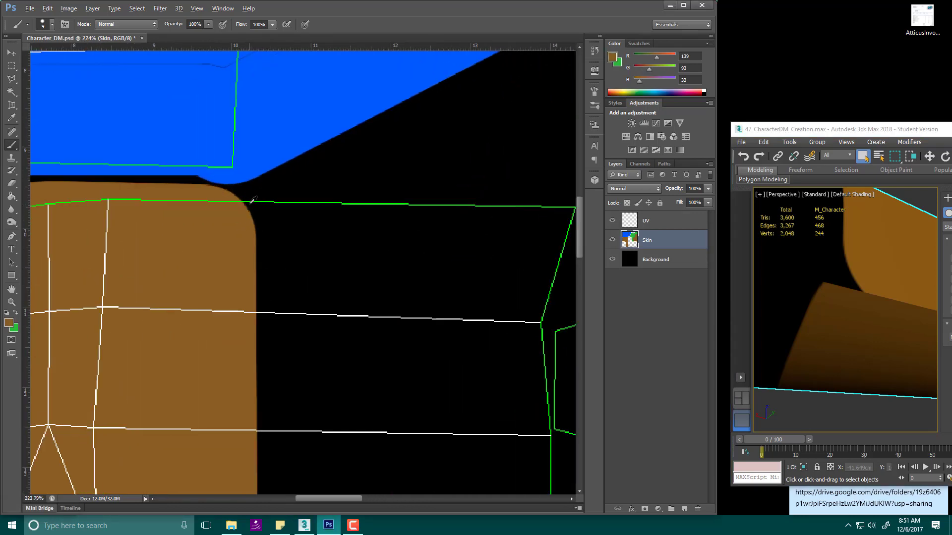
{"action": "left_click", "coordinate": [255, 196]}
{"action": "mouse_move", "coordinate": [251, 230]}
{"action": "left_mouse_down"}
{"action": "mouse_move", "coordinate": [249, 204]}
{"action": "mouse_move", "coordinate": [225, 206]}
{"action": "left_mouse_up"}
Hide the UV layer, save Character_DM.psd, show the UV layer again, and check the arm edge in 3ds Max
{"action": "left_click", "coordinate": [613, 220]}
{"action": "key", "text": "ctrl+s"}
{"action": "left_click", "coordinate": [613, 220]}
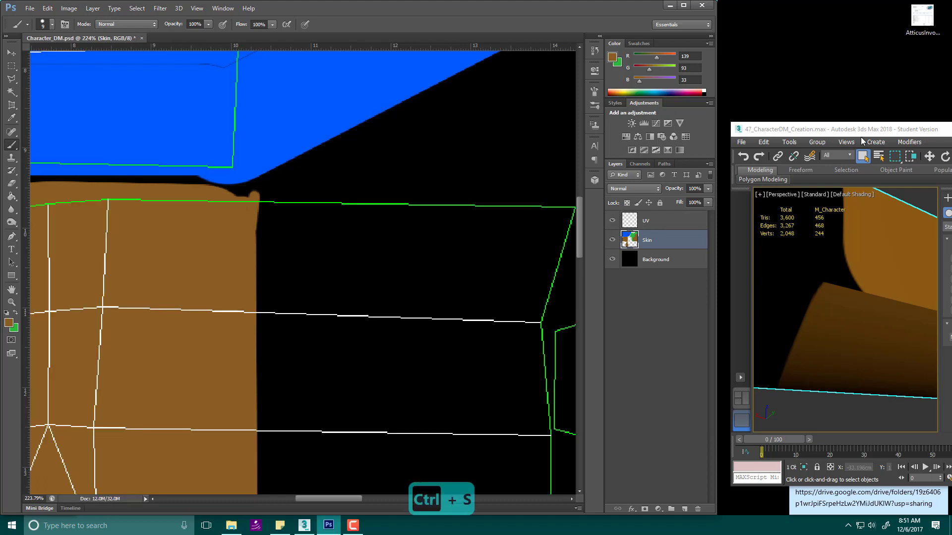
{"action": "left_click", "coordinate": [865, 133]}
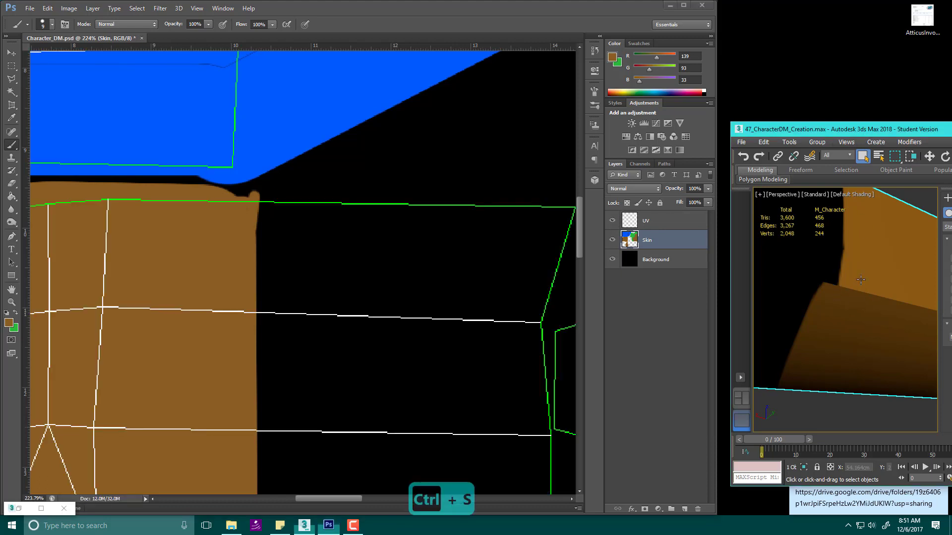
Extend the brown arm patch's upper corner slightly outward along the shell's upper UV edge
{"action": "left_click", "coordinate": [263, 198]}
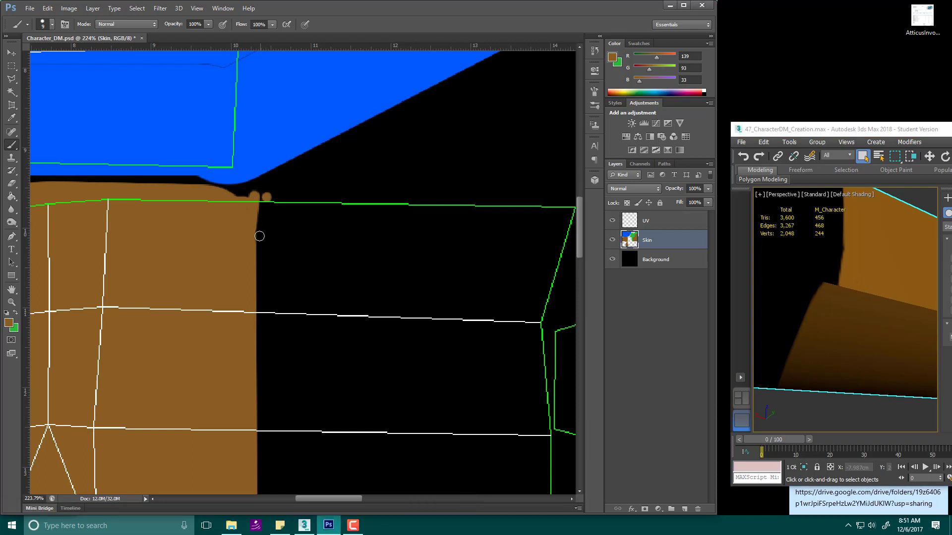
{"action": "left_click", "coordinate": [253, 258], "text": "shift"}
{"action": "left_click_drag", "start_coordinate": [263, 198], "coordinate": [256, 209]}
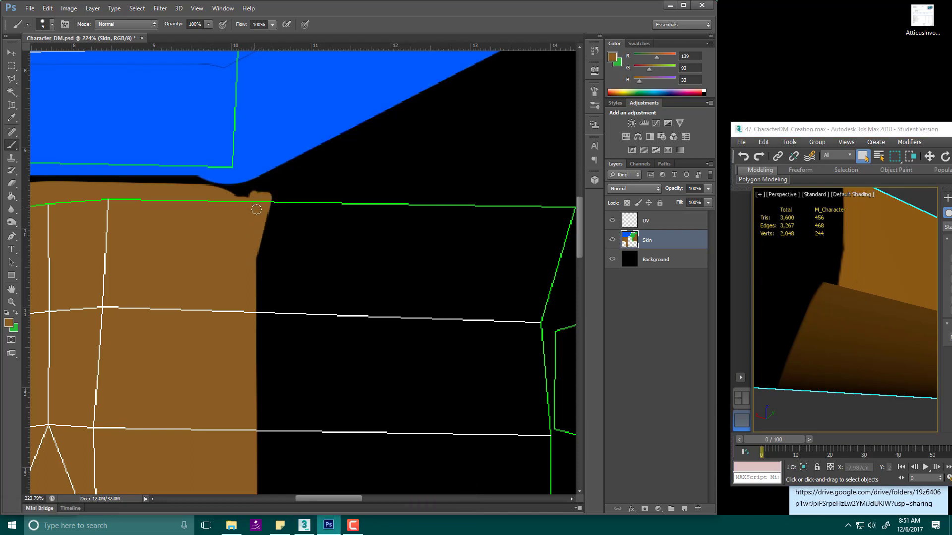
Save Character_DM.psd with the UV layer hidden, and turn the UV layer back on
{"action": "left_click", "coordinate": [864, 131]}
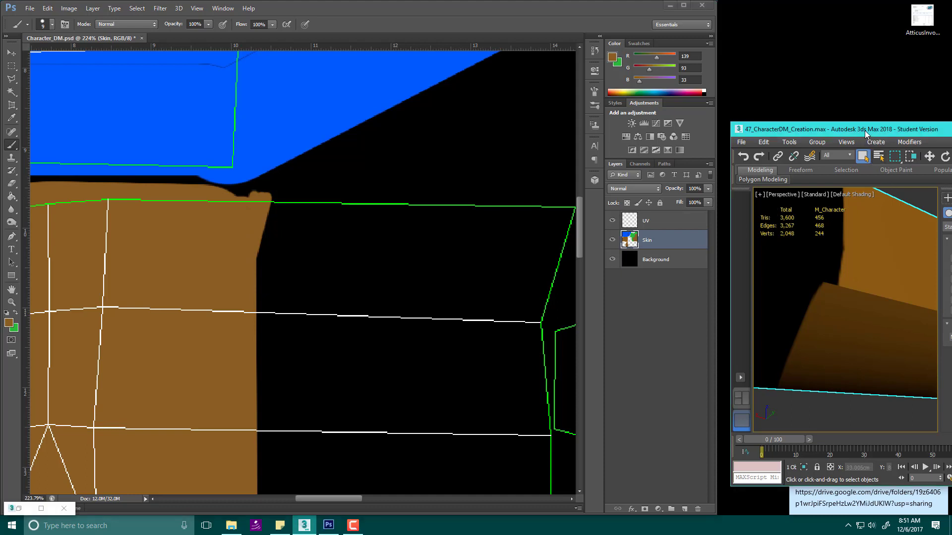
{"action": "key", "text": "ctrl+s"}
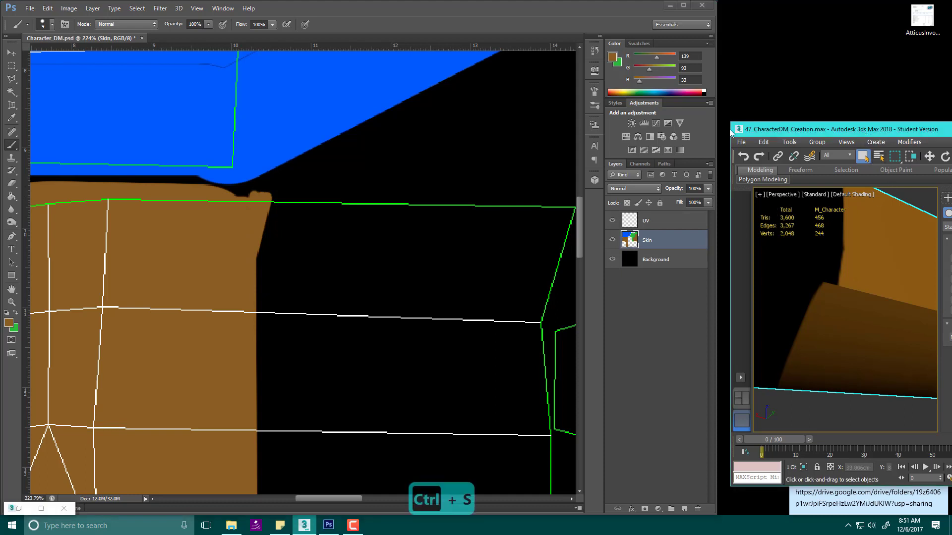
{"action": "left_click", "coordinate": [420, 219]}
{"action": "left_click", "coordinate": [612, 221]}
{"action": "key", "text": "ctrl+s"}
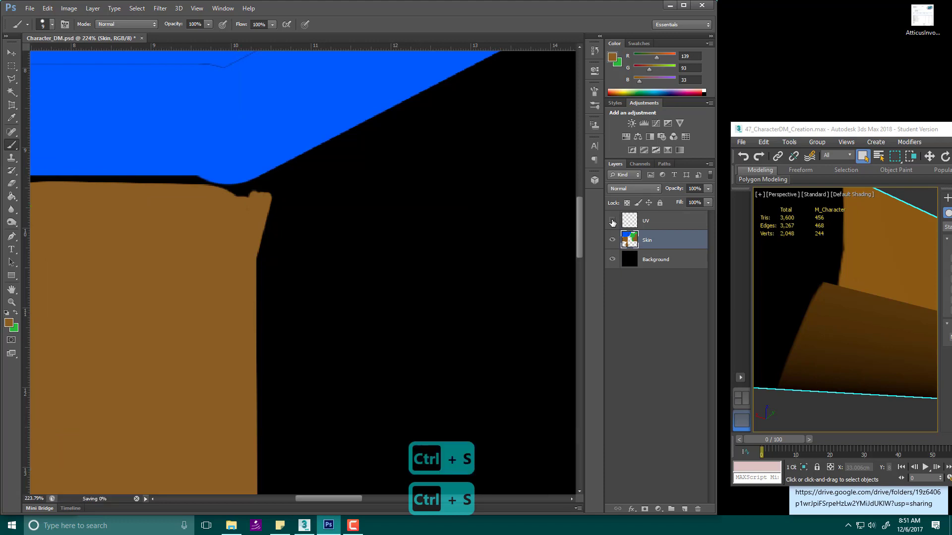
{"action": "left_click", "coordinate": [612, 221]}
Switch to 3ds Max and examine the arm edge and the whole character from several angles
{"action": "left_click", "coordinate": [887, 129]}
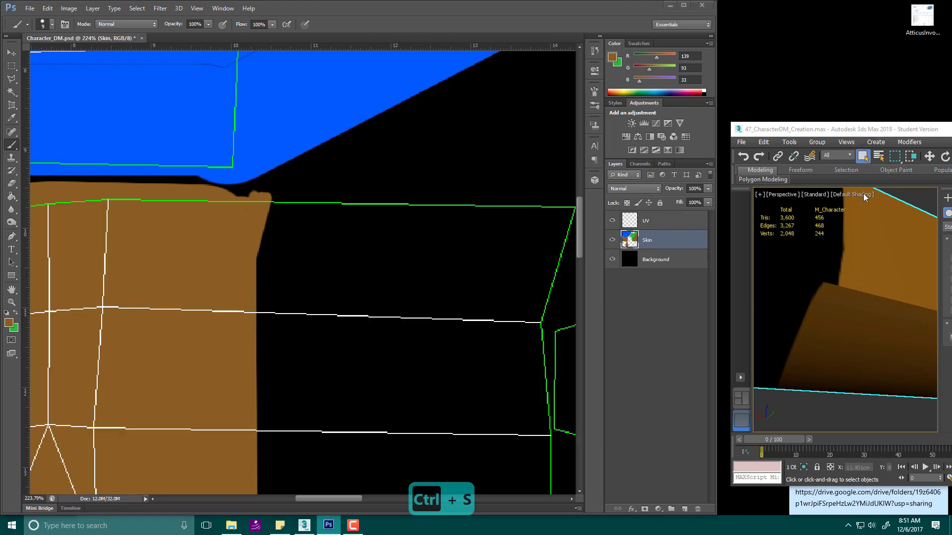
{"action": "middle_click_drag", "start_coordinate": [792, 273], "coordinate": [837, 335], "text": "alt"}
{"action": "scroll", "coordinate": [836, 335], "scroll_direction": "down", "scroll_amount": 10}
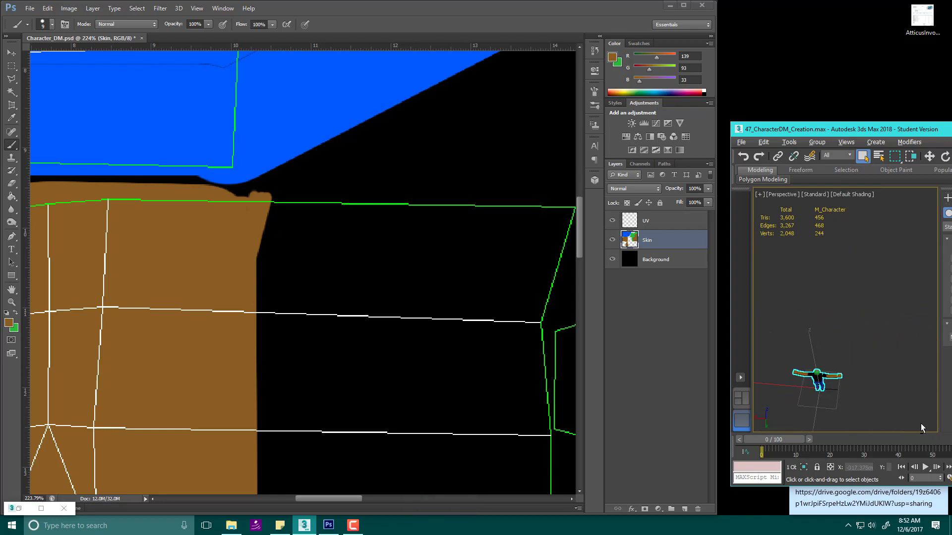
{"action": "scroll", "coordinate": [810, 407], "scroll_direction": "up", "scroll_amount": 8}
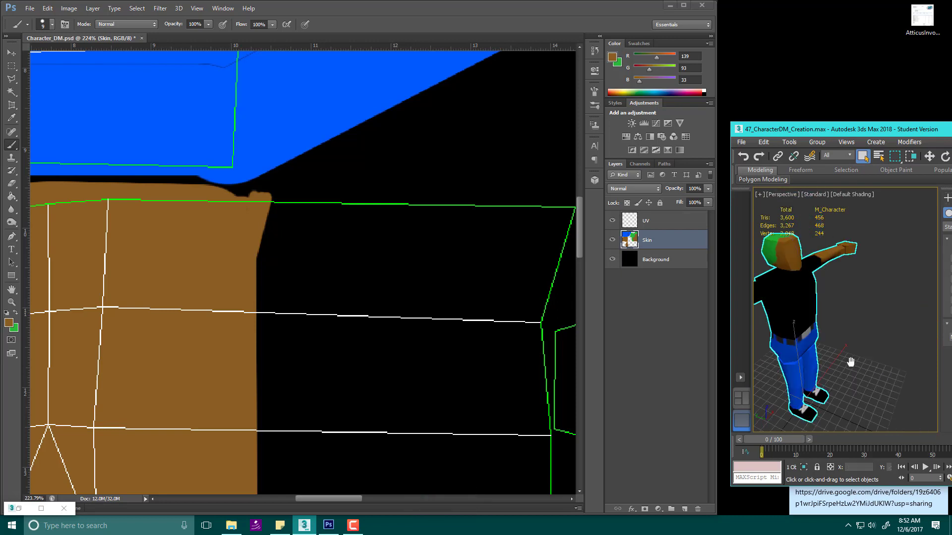
{"action": "middle_click_drag", "start_coordinate": [844, 320], "coordinate": [847, 290]}
{"action": "scroll", "coordinate": [847, 290], "scroll_direction": "down", "scroll_amount": 5}
{"action": "scroll", "coordinate": [449, 163], "scroll_direction": "down", "scroll_amount": 2}
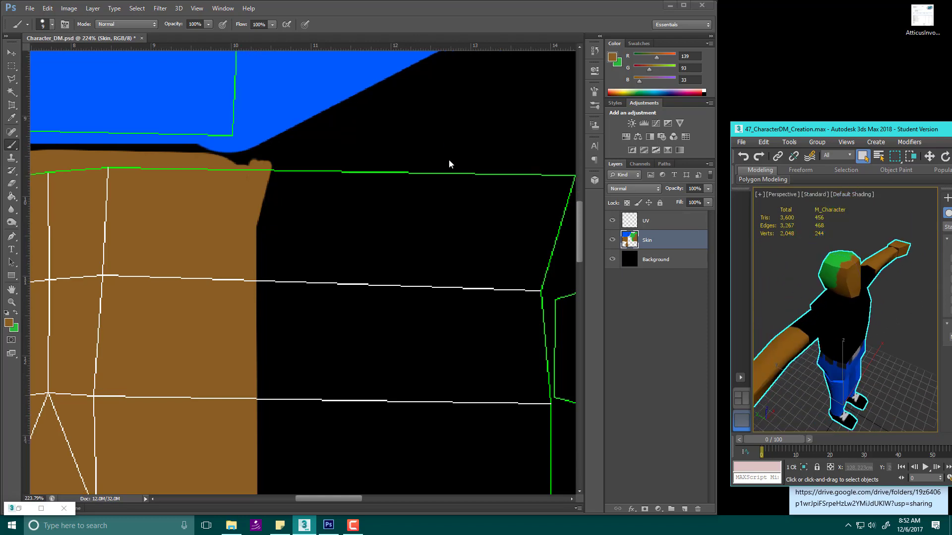
Examine the face area on the diffuse map and compare it with the front of the head in 3ds Max
{"action": "left_click", "coordinate": [416, 215]}
{"action": "scroll", "coordinate": [494, 224], "scroll_direction": "down", "scroll_amount": 5, "text": "alt"}
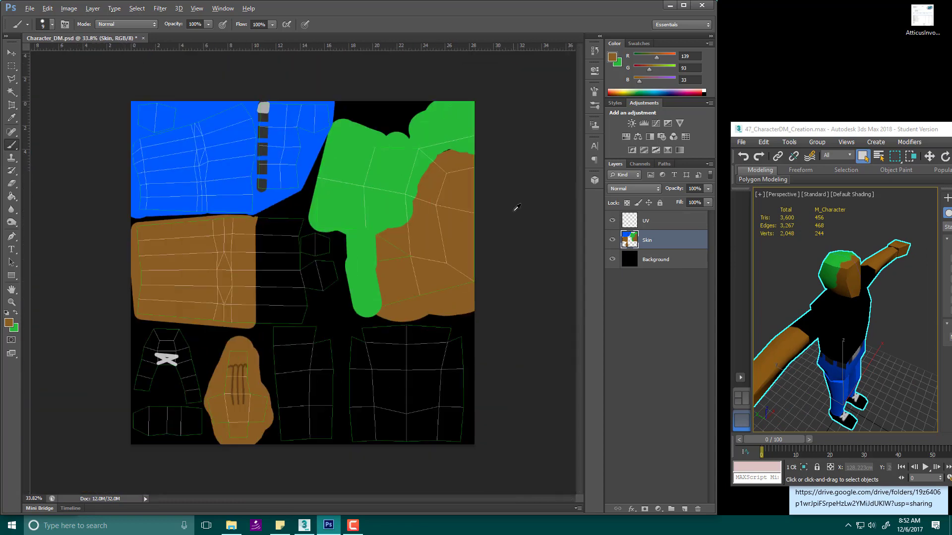
{"action": "scroll", "coordinate": [523, 196], "scroll_direction": "up", "scroll_amount": 6, "text": "alt"}
{"action": "scroll", "coordinate": [520, 194], "scroll_direction": "up", "scroll_amount": 5, "text": "alt"}
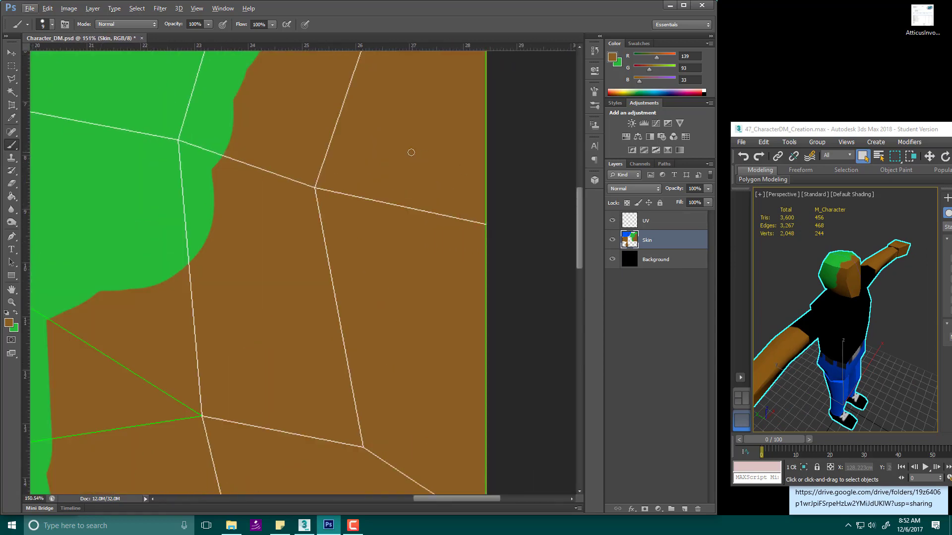
{"action": "scroll", "coordinate": [380, 160], "scroll_direction": "down", "scroll_amount": 4, "text": "alt"}
{"action": "middle_click_drag", "start_coordinate": [873, 297], "coordinate": [847, 293], "text": "alt"}
{"action": "scroll", "coordinate": [850, 267], "scroll_direction": "up", "scroll_amount": 5}
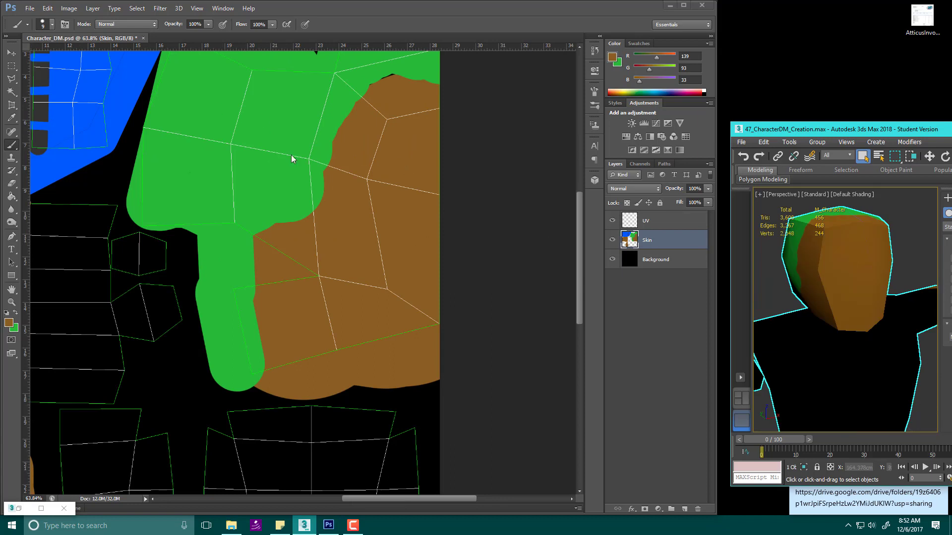
Paint a round white eye on the upper face area of the head shell with a 90 px white brush
{"action": "left_click", "coordinate": [64, 291]}
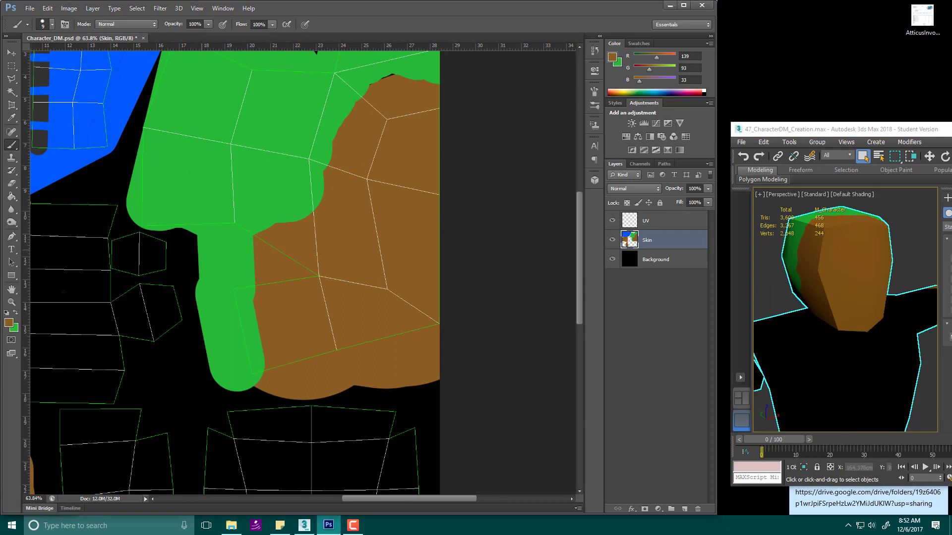
{"action": "left_click", "coordinate": [9, 323]}
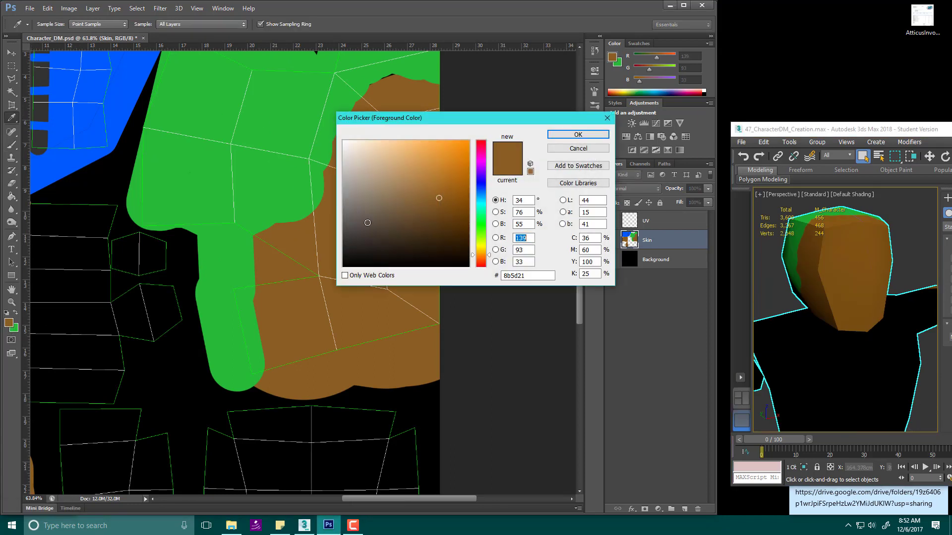
{"action": "left_click", "coordinate": [298, 69]}
{"action": "left_click", "coordinate": [586, 136]}
{"action": "key", "text": "b"}
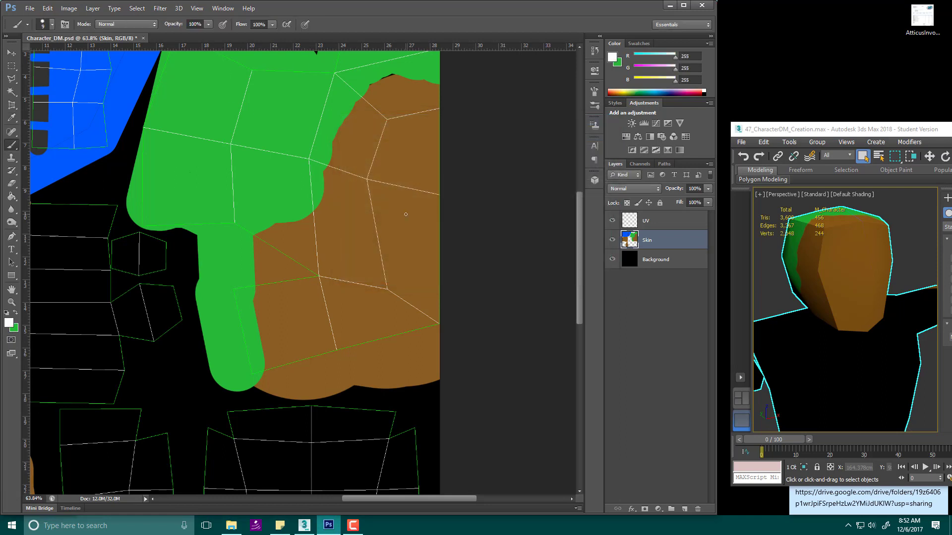
{"action": "key", "text": "bracketright"}
{"action": "key", "text": "bracketright"}
{"action": "key", "text": "bracketright"}
{"action": "key", "text": "bracketright"}
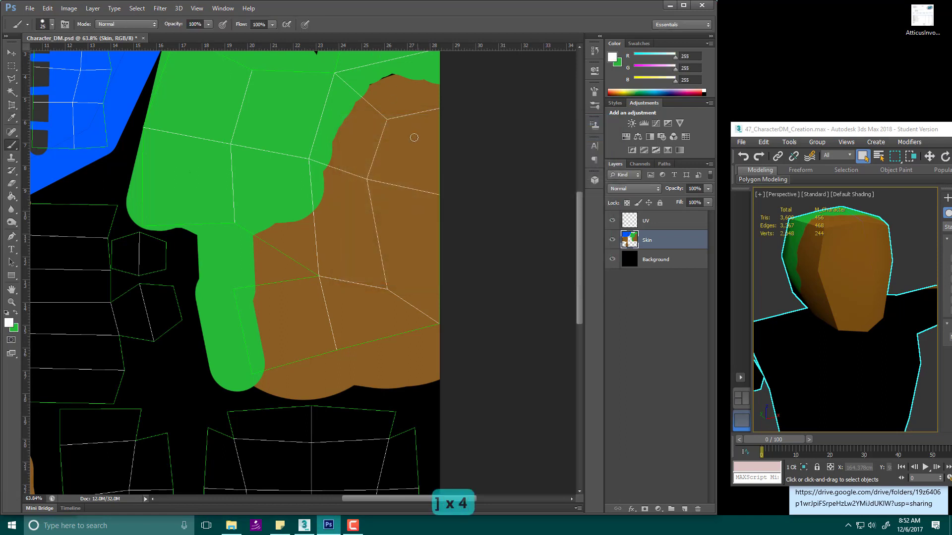
{"action": "key", "text": "bracketright"}
{"action": "key", "text": "bracketright"}
{"action": "key", "text": "bracketright"}
{"action": "key", "text": "bracketright"}
{"action": "key", "text": "bracketright"}
{"action": "key", "text": "bracketright"}
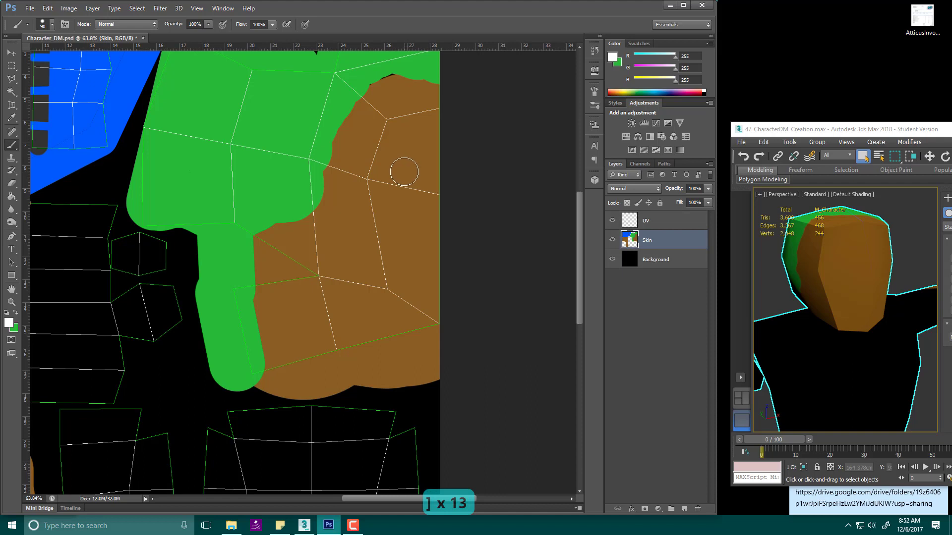
{"action": "left_click", "coordinate": [404, 172]}
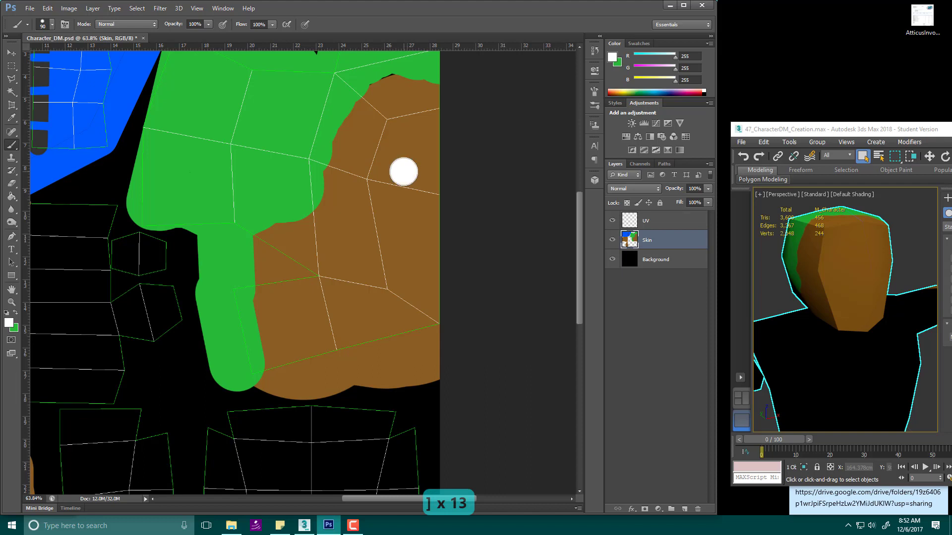
Sample the skin color, shift it to reddish brown 8b4b21, and paint a short curved mouth below the eye with a 40 px brush
{"action": "left_click", "coordinate": [347, 301], "text": "alt"}
{"action": "left_click", "coordinate": [8, 323]}
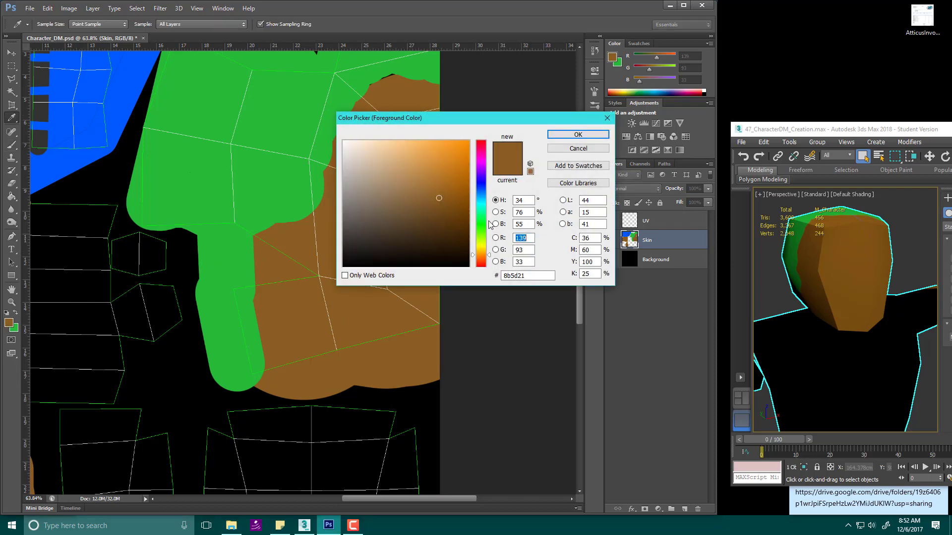
{"action": "left_click_drag", "start_coordinate": [490, 256], "coordinate": [489, 260]}
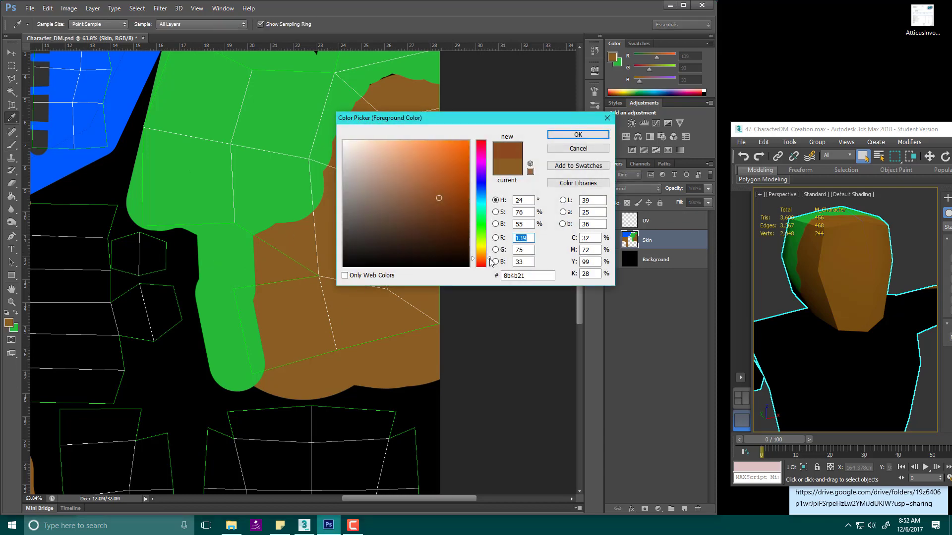
{"action": "left_click", "coordinate": [607, 138]}
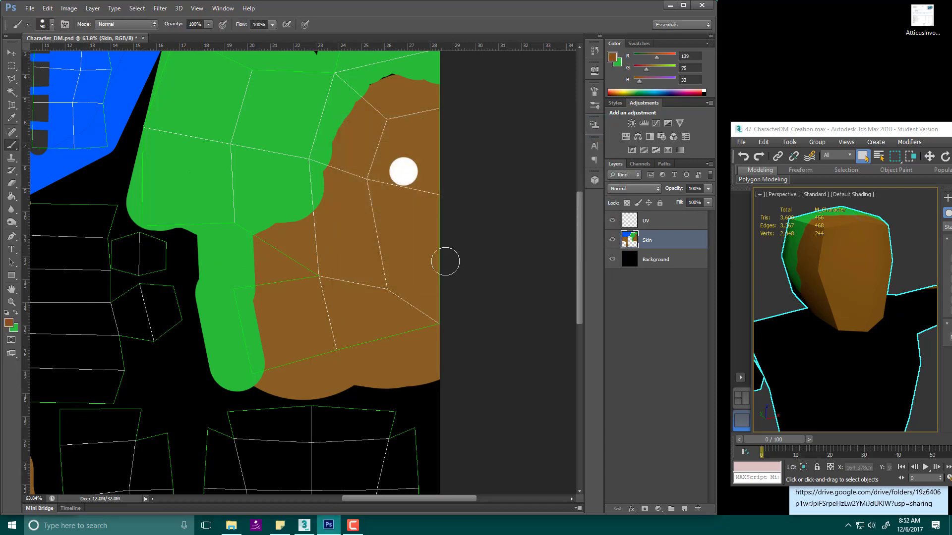
{"action": "key", "text": "bracketleft"}
{"action": "key", "text": "bracketleft"}
{"action": "key", "text": "bracketleft"}
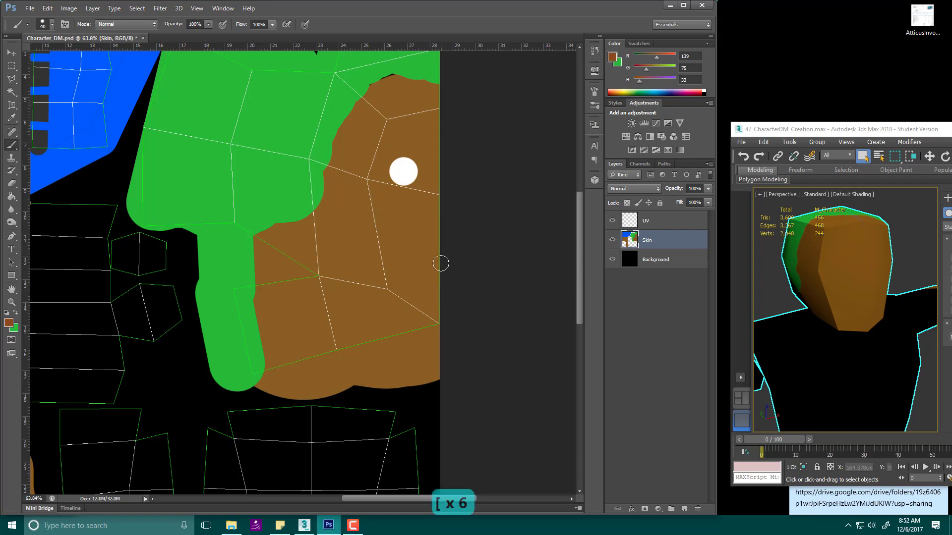
{"action": "left_click_drag", "start_coordinate": [425, 259], "coordinate": [418, 258]}
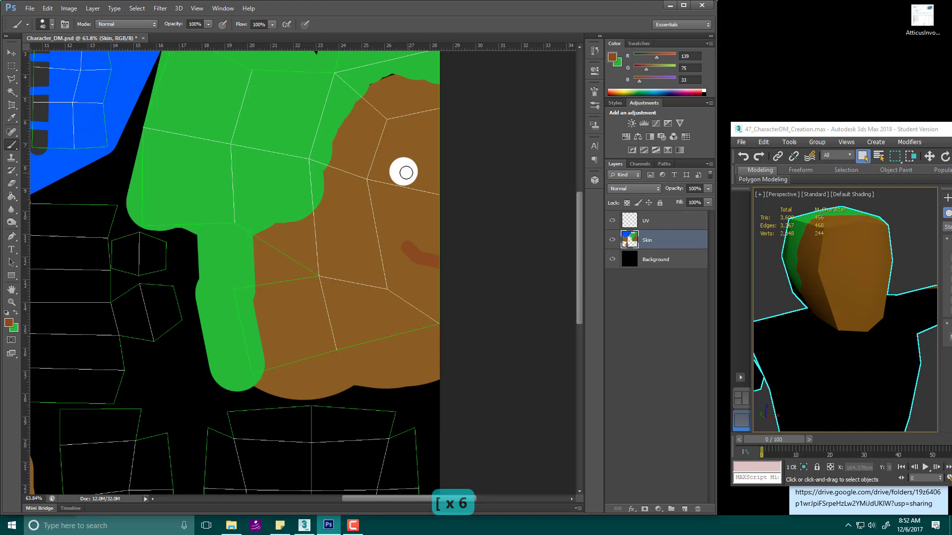
Set the foreground color to a light blue with RGB values 114, 132, 222
{"action": "left_click", "coordinate": [8, 323]}
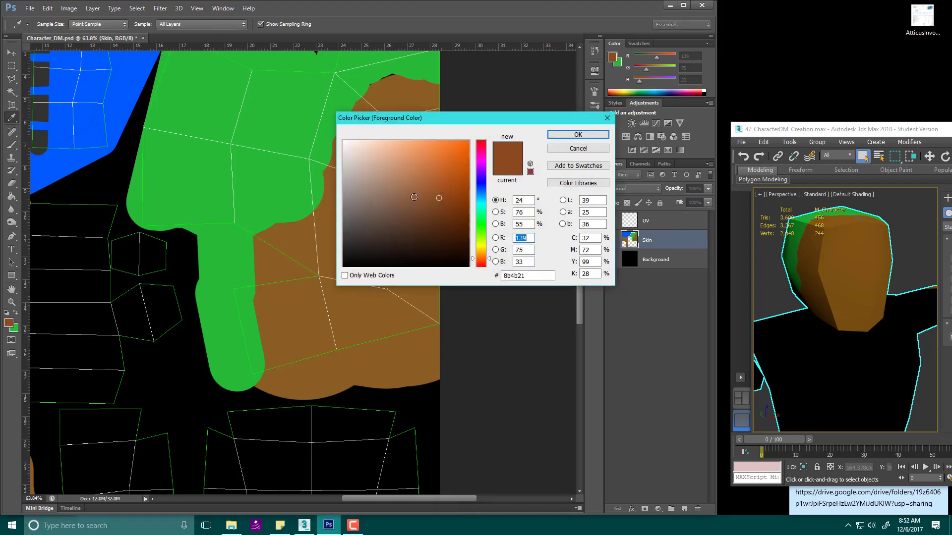
{"action": "left_click_drag", "start_coordinate": [480, 202], "coordinate": [481, 186]}
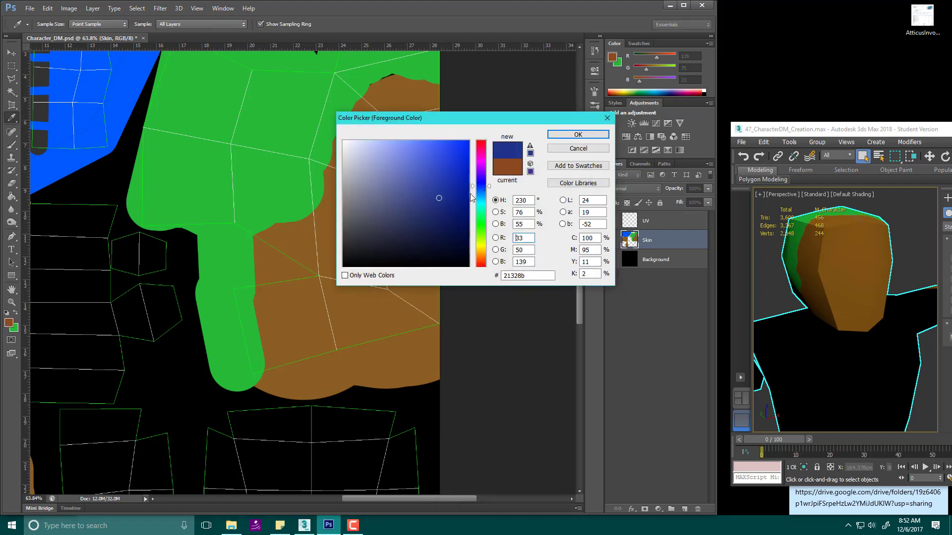
{"action": "left_click", "coordinate": [404, 156]}
{"action": "left_click", "coordinate": [578, 134]}
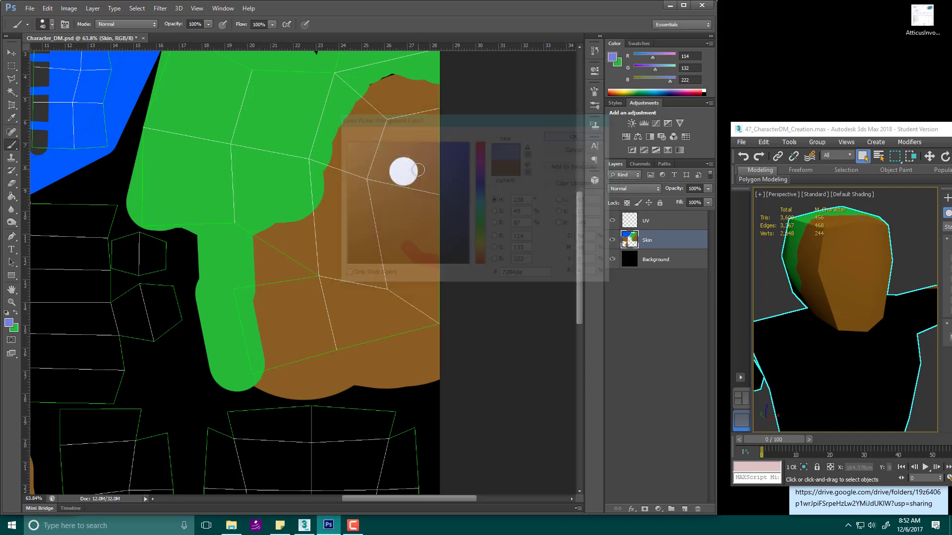
Paint a round light blue iris in the center of the white eye with a 50 px brush
{"action": "key", "text": "bracketright"}
{"action": "key", "text": "bracketright"}
{"action": "key", "text": "bracketright"}
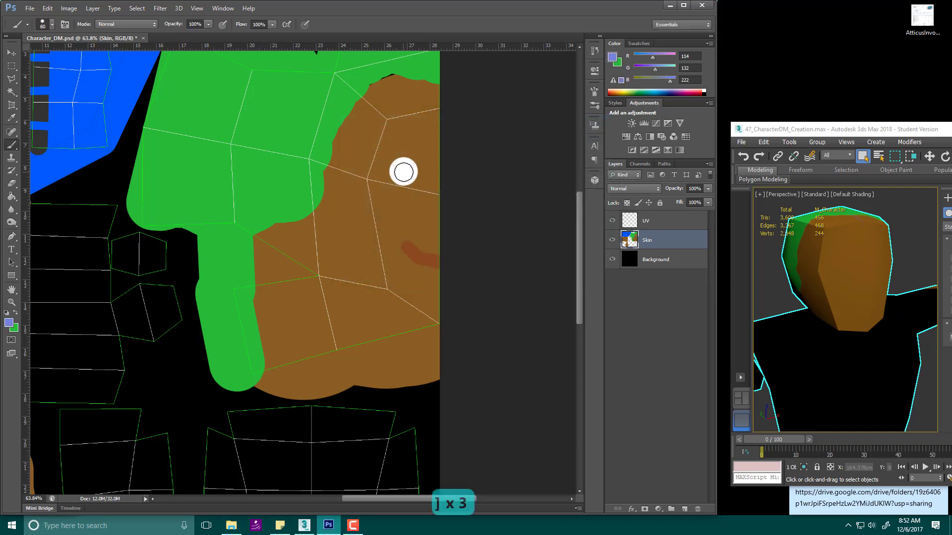
{"action": "key", "text": "bracketleft"}
{"action": "left_click", "coordinate": [403, 171]}
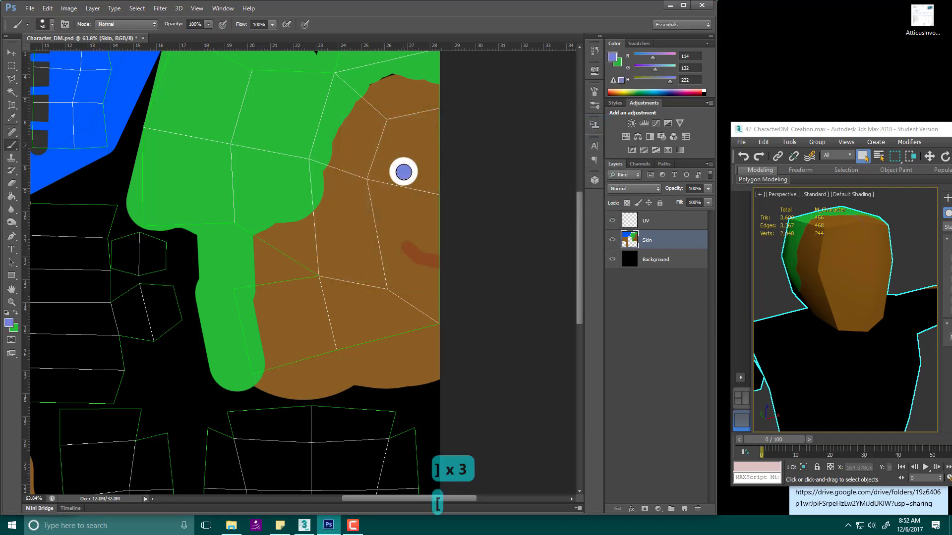
Set the foreground color to black and paint a small pupil in the center of the iris with a 15 px brush
{"action": "left_click", "coordinate": [9, 323]}
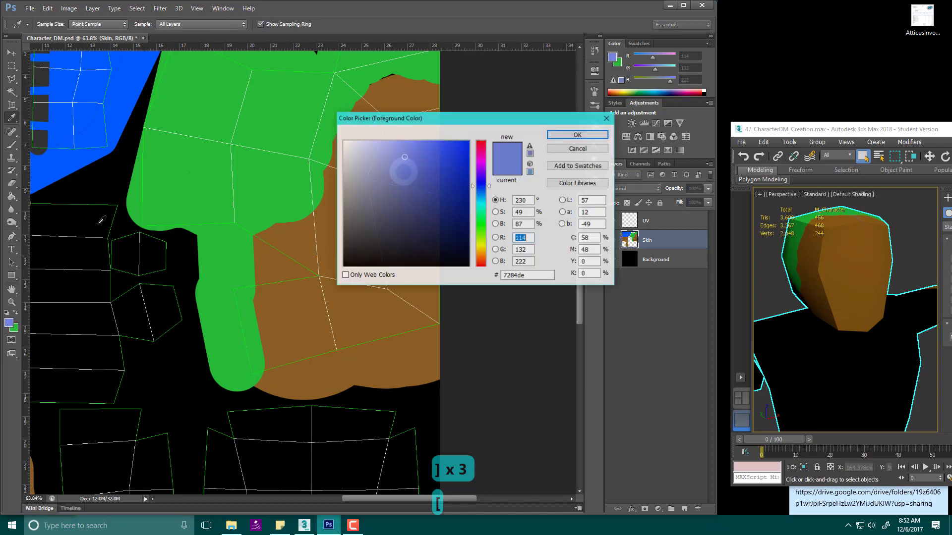
{"action": "left_click", "coordinate": [343, 267]}
{"action": "left_click", "coordinate": [578, 134]}
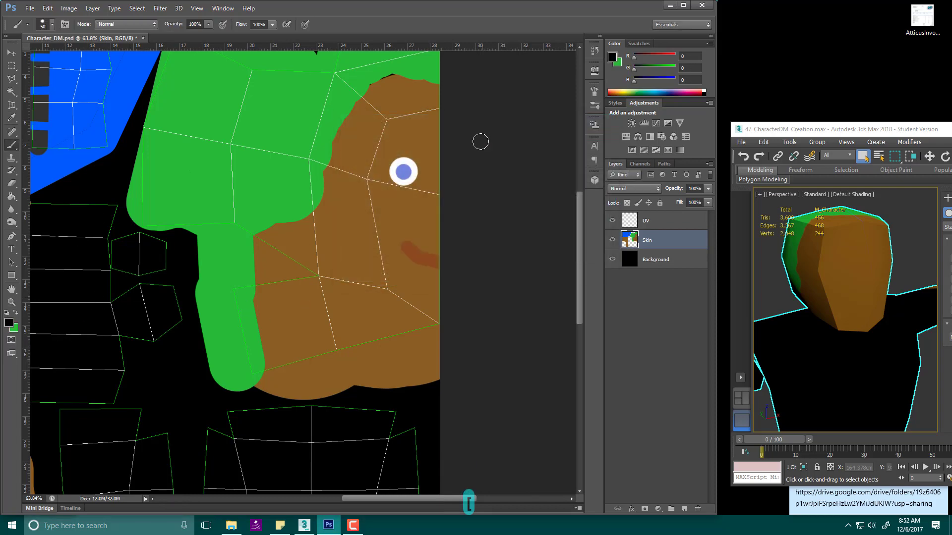
{"action": "key", "text": "bracketleft"}
{"action": "key", "text": "bracketleft"}
{"action": "key", "text": "bracketleft"}
{"action": "key", "text": "bracketleft"}
{"action": "key", "text": "bracketleft"}
{"action": "key", "text": "bracketleft"}
{"action": "key", "text": "bracketleft"}
{"action": "key", "text": "bracketleft"}
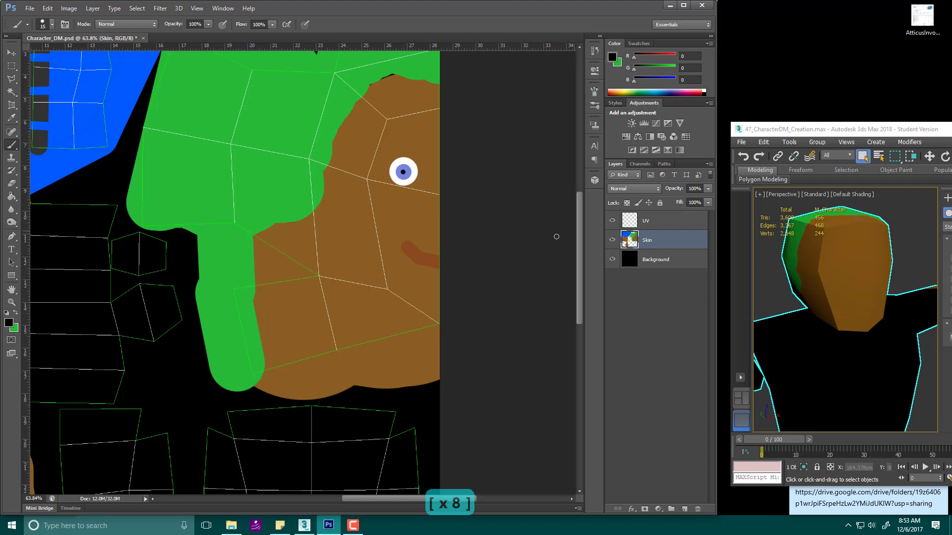
Sample the surrounding skin color and paint over the eye's round outline with the 15 px brush to trim it to an angular shape
{"action": "left_click", "coordinate": [414, 169], "text": "alt"}
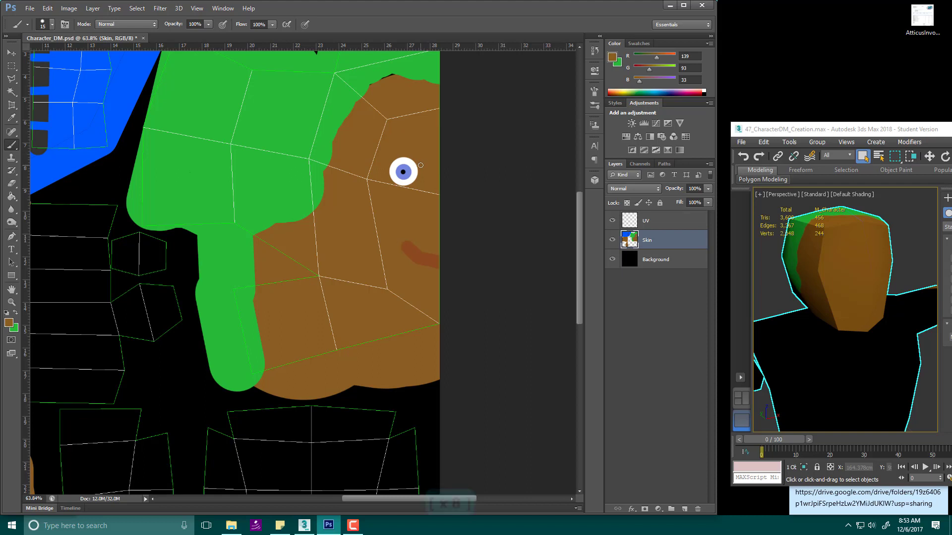
{"action": "scroll", "coordinate": [421, 165], "scroll_direction": "up", "scroll_amount": 5, "text": "alt"}
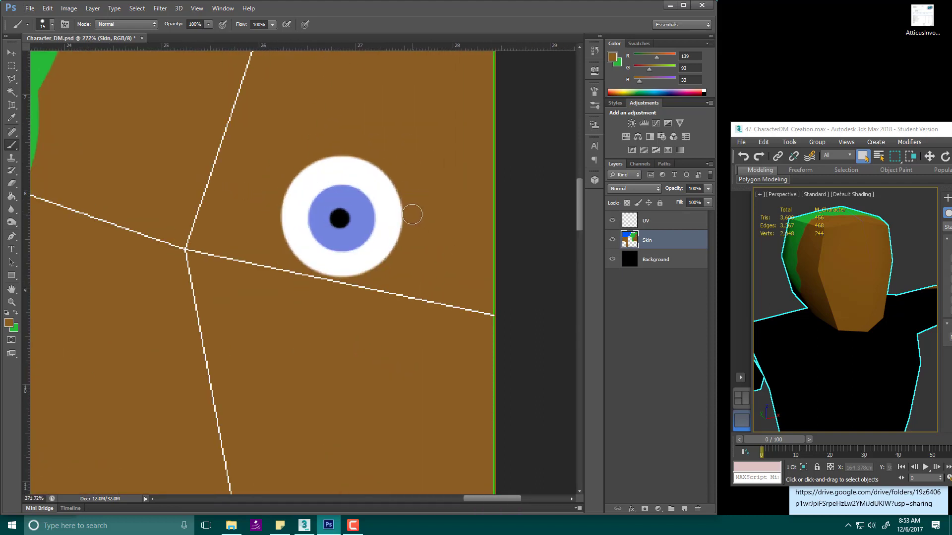
{"action": "mouse_move", "coordinate": [385, 164]}
{"action": "left_mouse_down"}
{"action": "mouse_move", "coordinate": [357, 153]}
{"action": "mouse_move", "coordinate": [267, 183]}
{"action": "mouse_move", "coordinate": [285, 216]}
{"action": "mouse_move", "coordinate": [271, 216]}
{"action": "mouse_move", "coordinate": [327, 268]}
{"action": "mouse_move", "coordinate": [316, 270]}
{"action": "mouse_move", "coordinate": [408, 250]}
{"action": "left_mouse_up"}
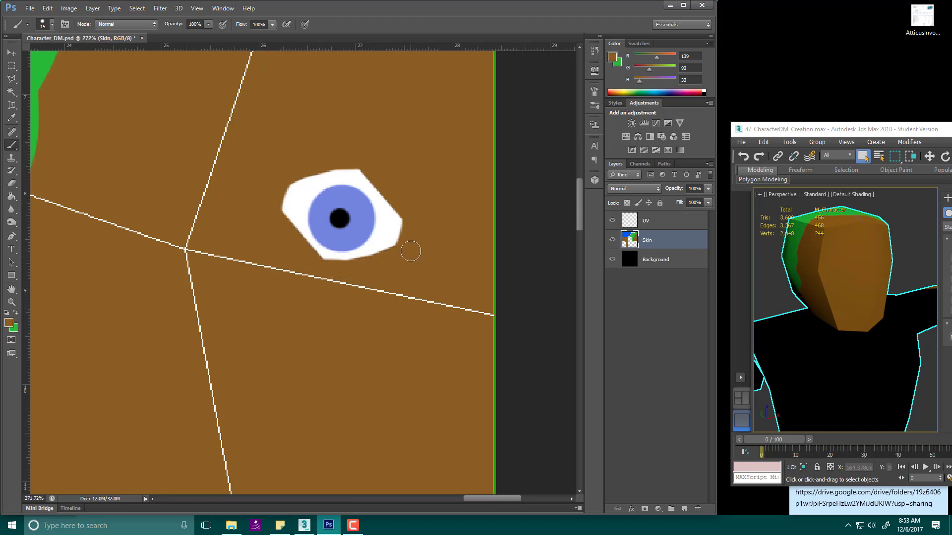
Trim the eye's lower edge with short connected skin-colored strokes that cut slightly into the bottom of the iris
{"action": "left_click", "coordinate": [304, 251], "text": "shift"}
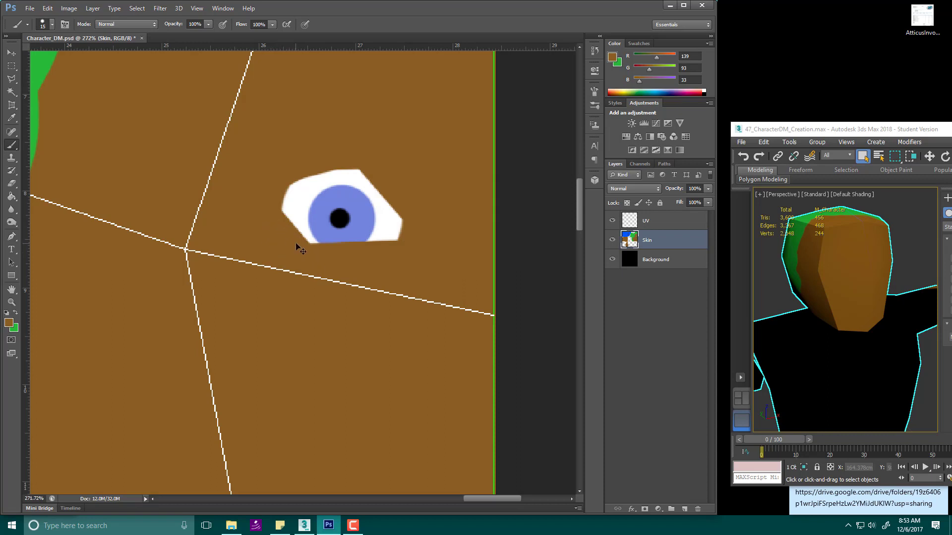
{"action": "key", "text": "ctrl+z"}
{"action": "left_click_drag", "start_coordinate": [399, 246], "coordinate": [361, 246]}
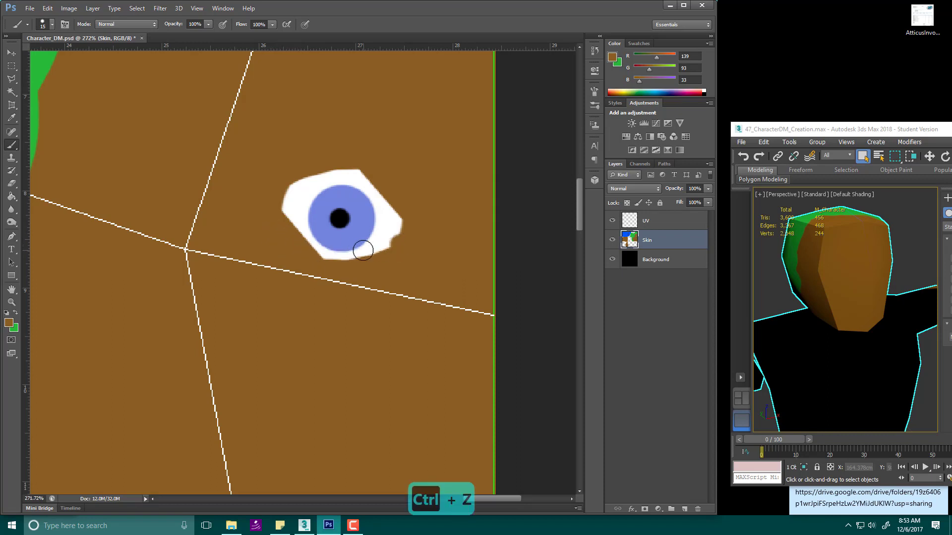
{"action": "left_click", "coordinate": [326, 251], "text": "shift"}
{"action": "left_click", "coordinate": [283, 229], "text": "shift"}
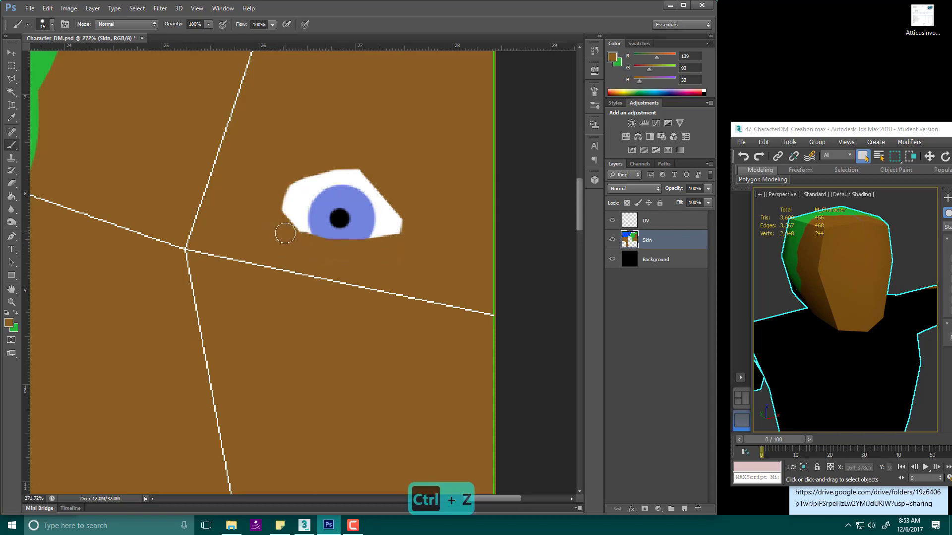
{"action": "left_click", "coordinate": [272, 219], "text": "shift"}
Try to lower the eye's upper lid with skin-colored strokes, undoing and repainting the part above the iris
{"action": "mouse_move", "coordinate": [276, 185]}
{"action": "left_mouse_down"}
{"action": "mouse_move", "coordinate": [370, 176]}
{"action": "mouse_move", "coordinate": [405, 211]}
{"action": "mouse_move", "coordinate": [395, 200]}
{"action": "left_mouse_up"}
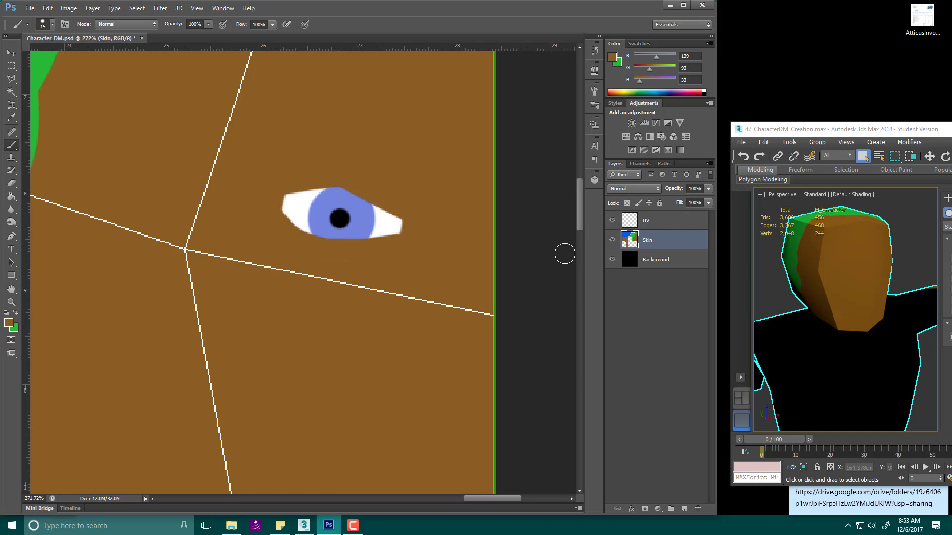
{"action": "left_click_drag", "start_coordinate": [336, 176], "coordinate": [403, 218]}
{"action": "key", "text": "ctrl+z"}
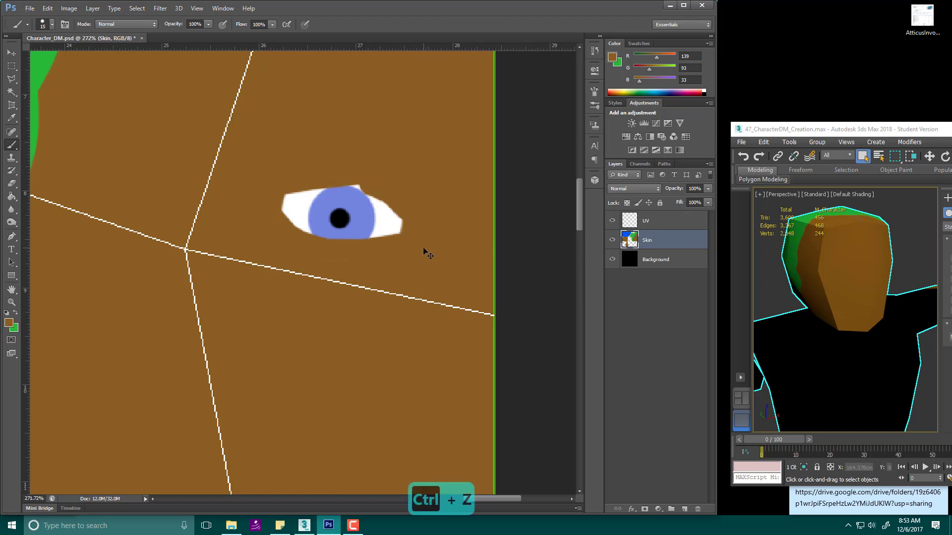
{"action": "key", "text": "ctrl+alt+z"}
{"action": "key", "text": "ctrl+alt+z"}
{"action": "key", "text": "ctrl+alt+z"}
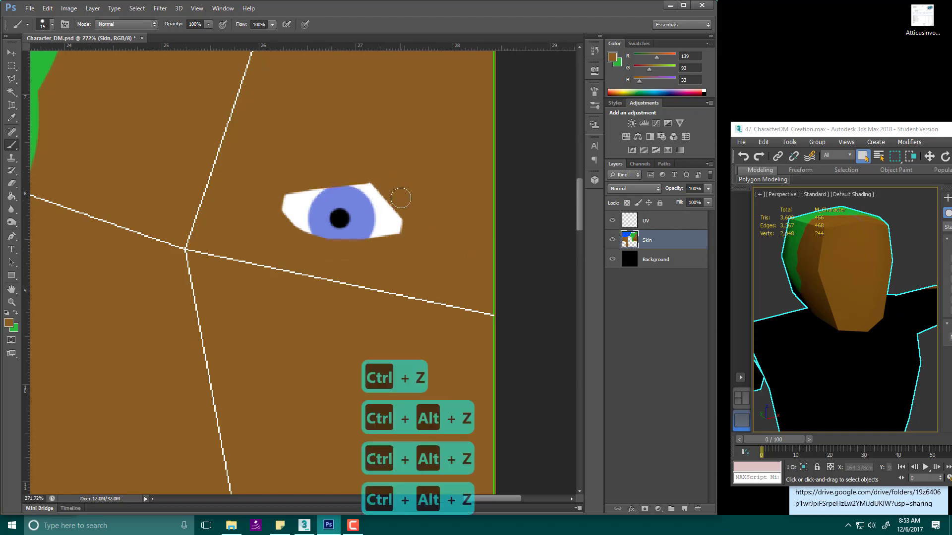
{"action": "left_click_drag", "start_coordinate": [347, 178], "coordinate": [387, 201]}
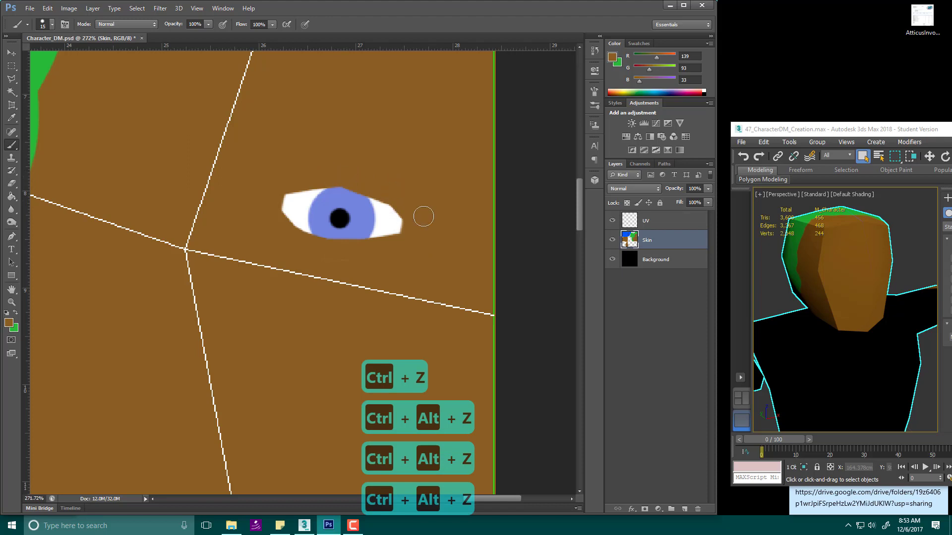
Hide the UV layer and undo the last stroke on the eye's upper lid
{"action": "scroll", "coordinate": [423, 215], "scroll_direction": "down", "scroll_amount": 4, "text": "alt"}
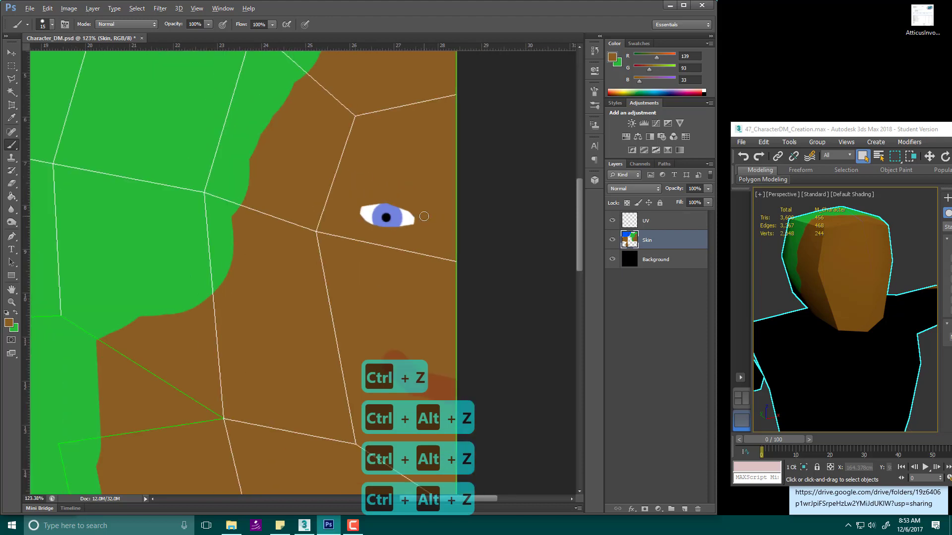
{"action": "left_click", "coordinate": [613, 220]}
{"action": "key", "text": "ctrl+z"}
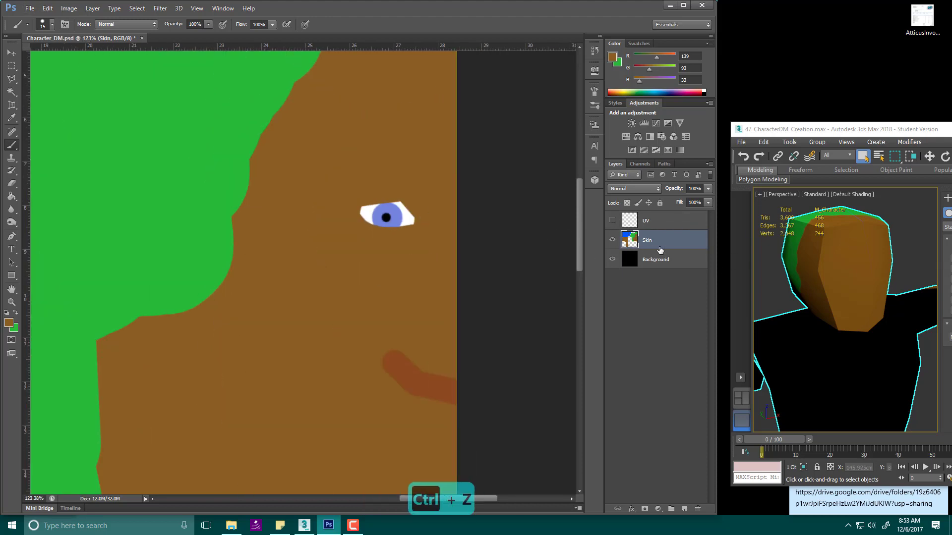
{"action": "key", "text": "ctrl+y"}
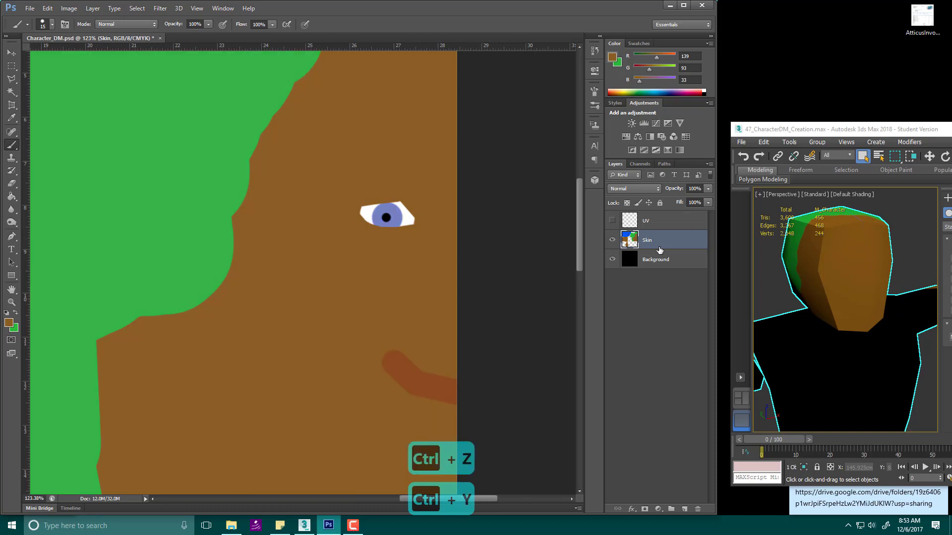
{"action": "key", "text": "ctrl+alt+t"}
{"action": "key", "text": "ctrl+alt+y"}
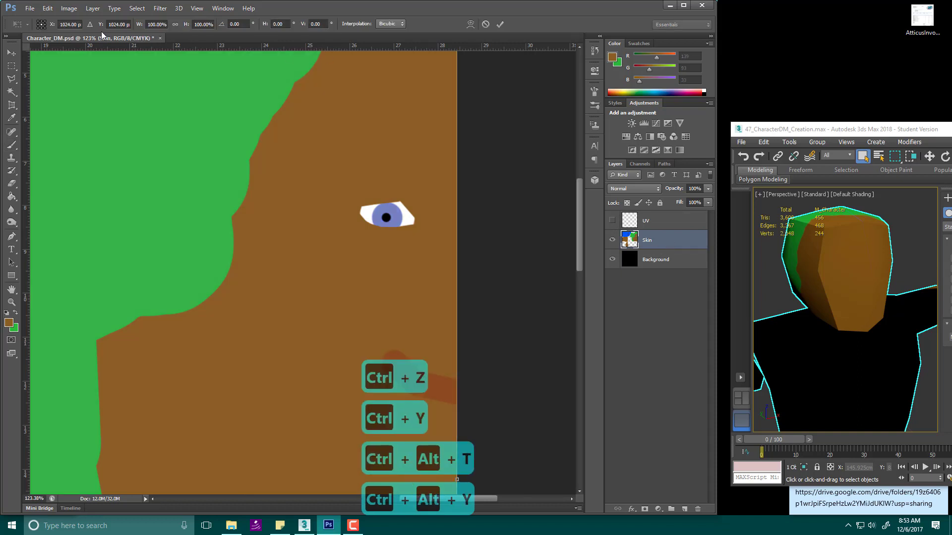
{"action": "left_click", "coordinate": [49, 11]}
{"action": "left_click", "coordinate": [50, 9]}
{"action": "left_click", "coordinate": [48, 10]}
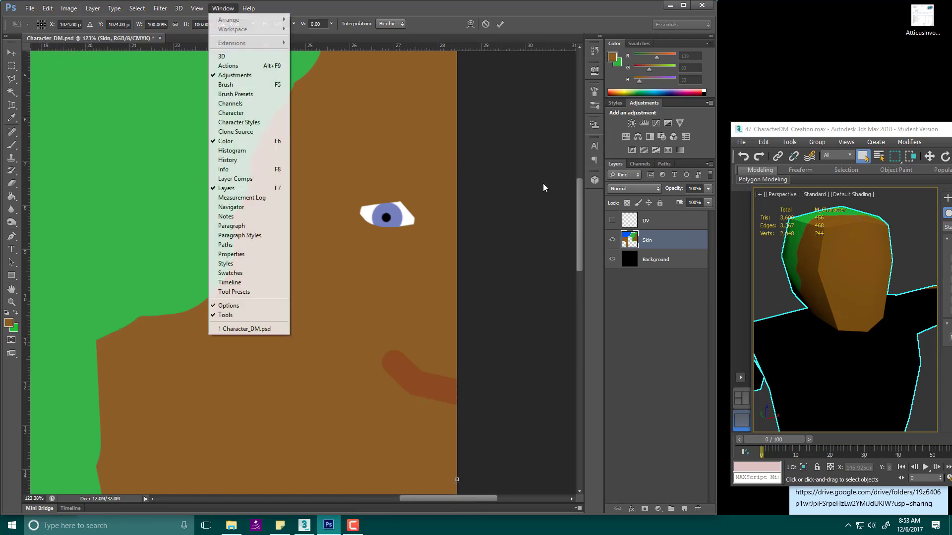
{"action": "left_click", "coordinate": [534, 195]}
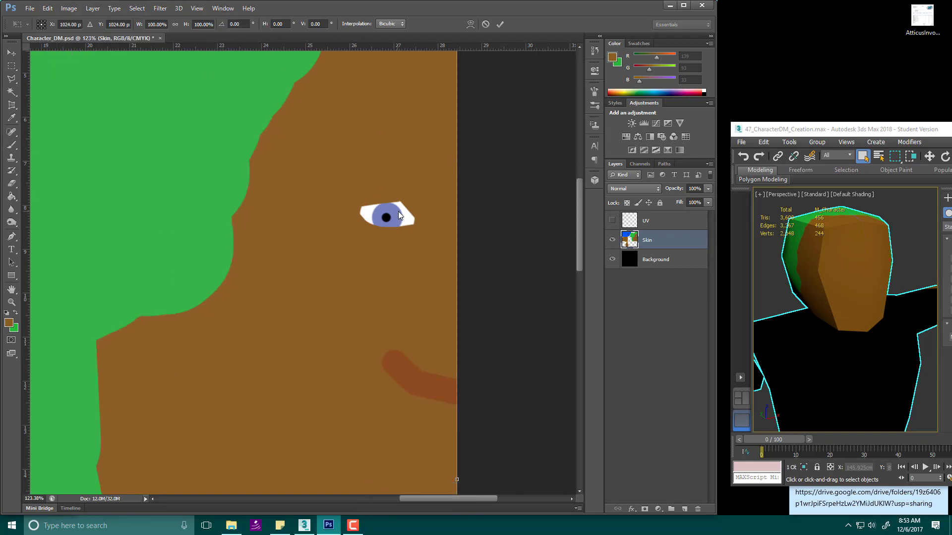
Save Character_DM.psd and switch to 3ds Max to check the painted face on the model's head
{"action": "scroll", "coordinate": [450, 177], "scroll_direction": "up", "scroll_amount": 1, "text": "alt"}
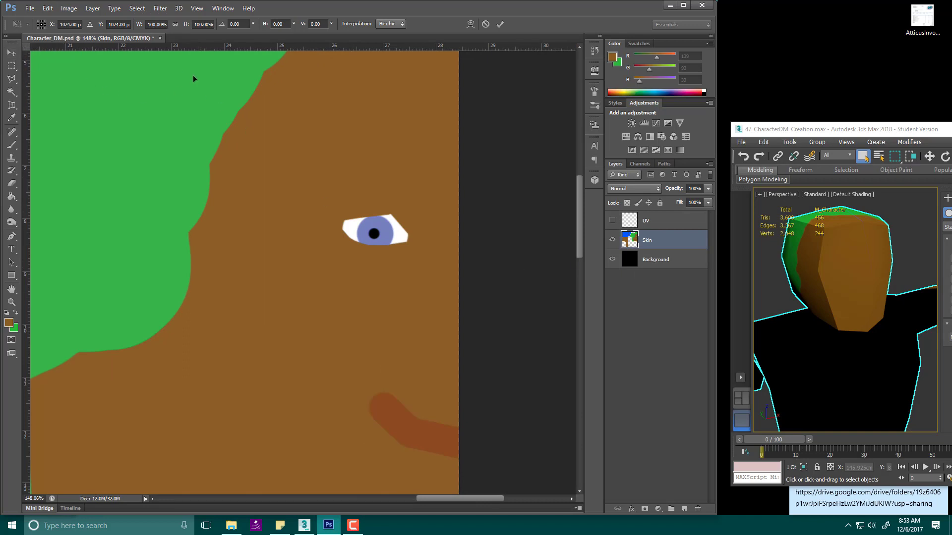
{"action": "key", "text": "ctrl+s"}
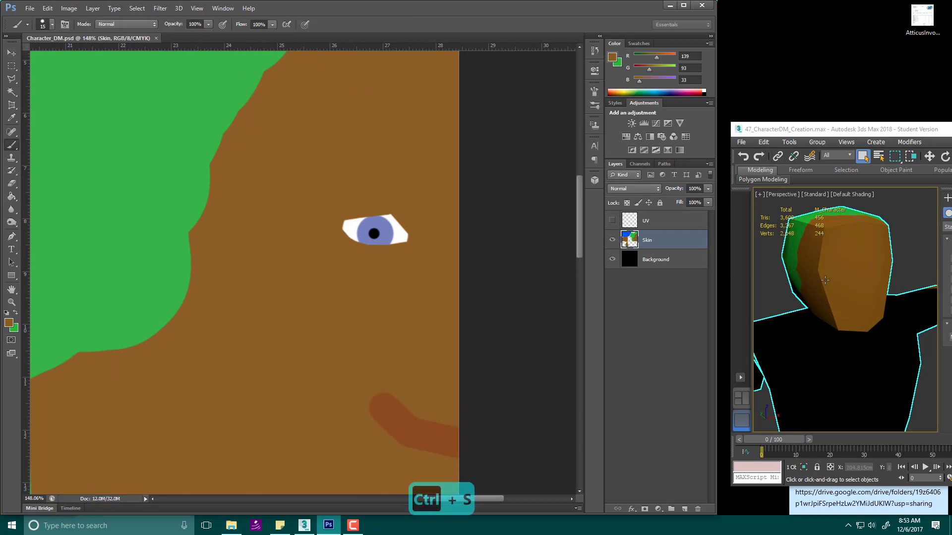
{"action": "left_click", "coordinate": [839, 130]}
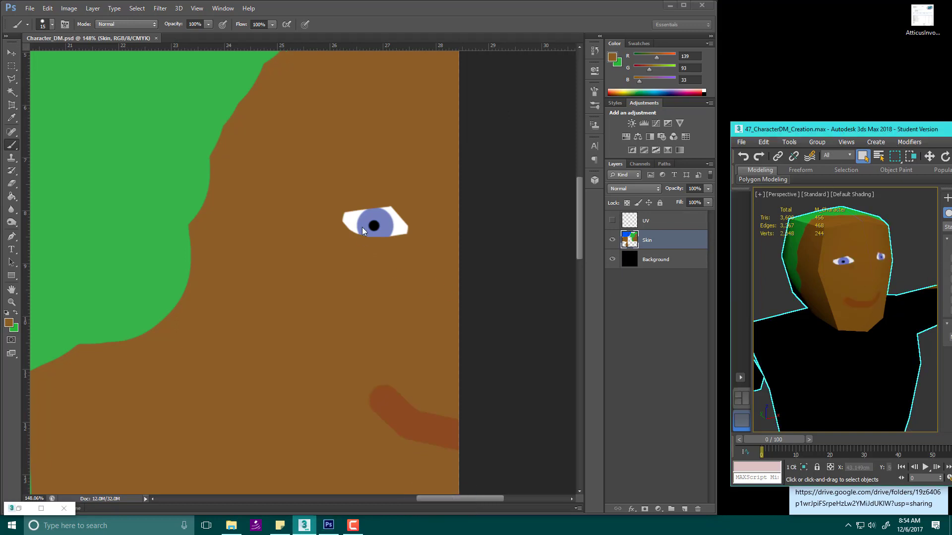
Return to Photoshop and step back through the history to remove the strokes that flattened the eye's upper lid
{"action": "scroll", "coordinate": [386, 223], "scroll_direction": "up", "scroll_amount": 3, "text": "alt"}
{"action": "scroll", "coordinate": [386, 223], "scroll_direction": "down", "scroll_amount": 2, "text": "alt"}
{"action": "left_click", "coordinate": [655, 241]}
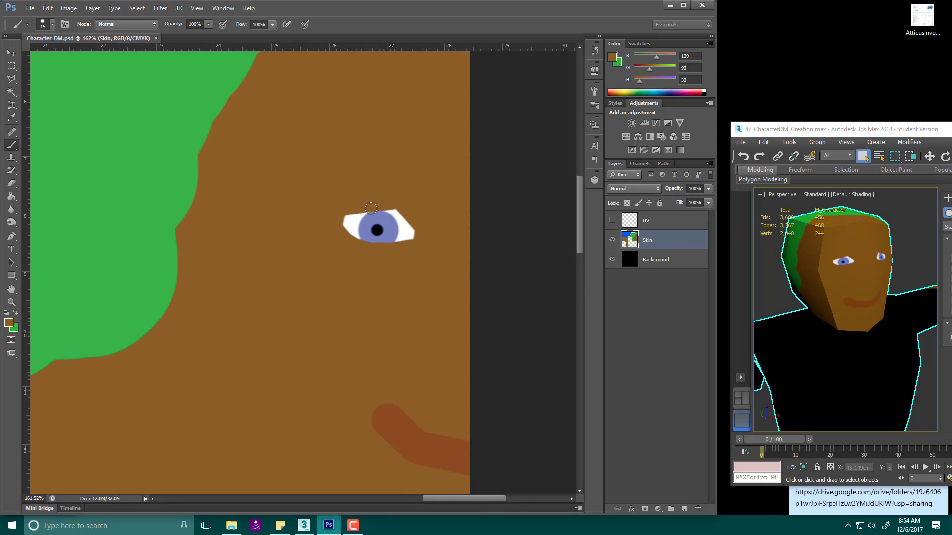
{"action": "key", "text": "ctrl+z"}
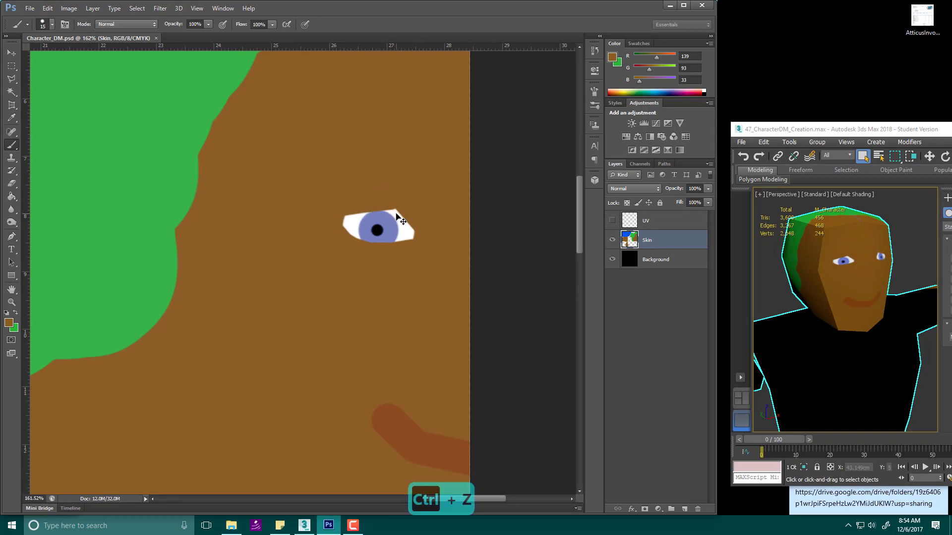
{"action": "key", "text": "ctrl+z"}
{"action": "key", "text": "ctrl+z"}
{"action": "left_click", "coordinate": [29, 8]}
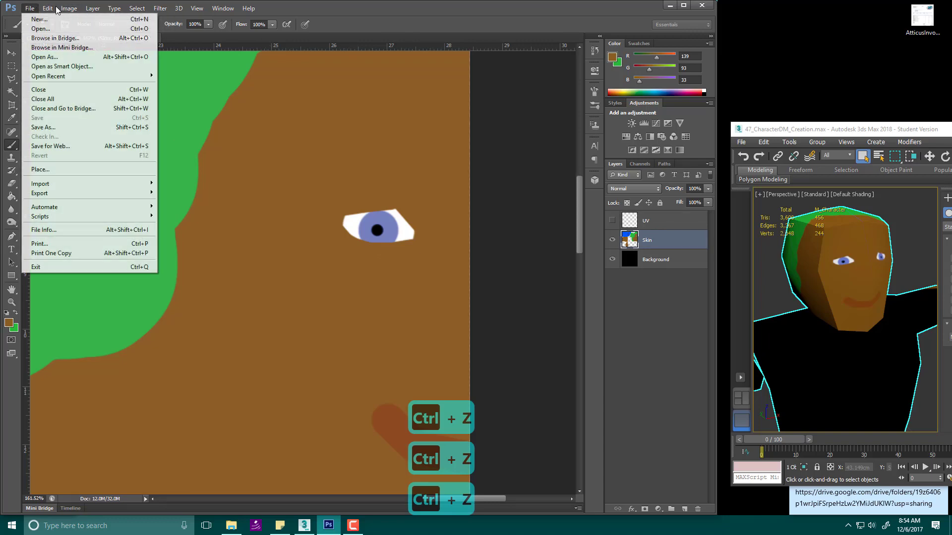
{"action": "mouse_move", "coordinate": [45, 6]}
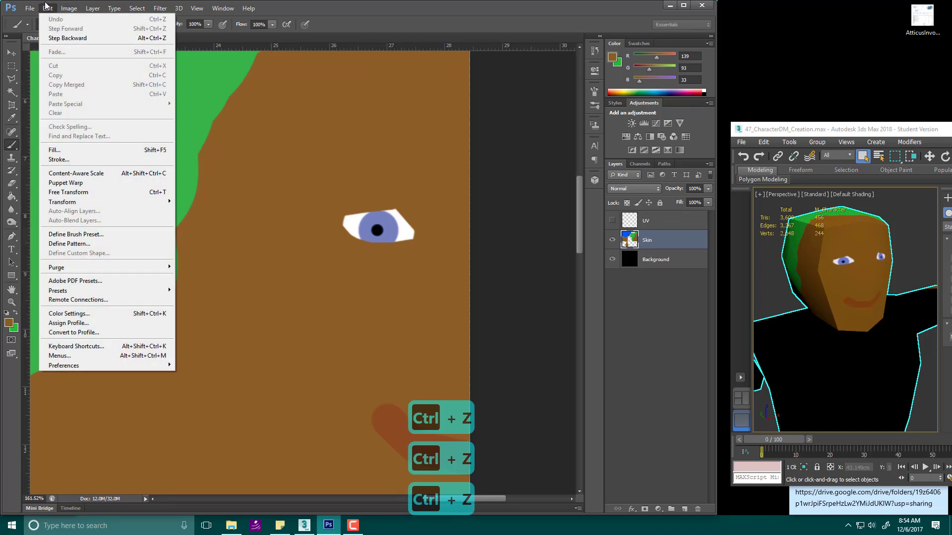
{"action": "left_click", "coordinate": [56, 37]}
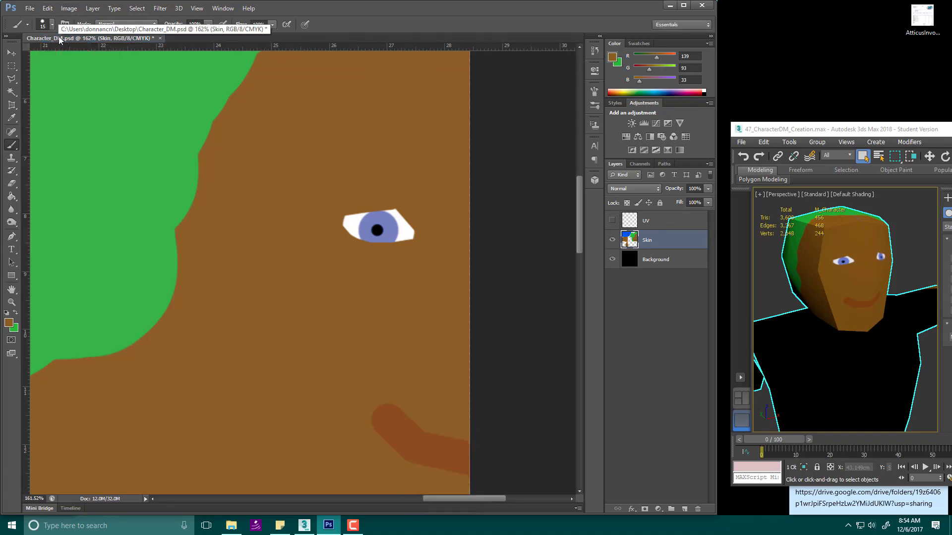
{"action": "key", "text": "ctrl+alt+z"}
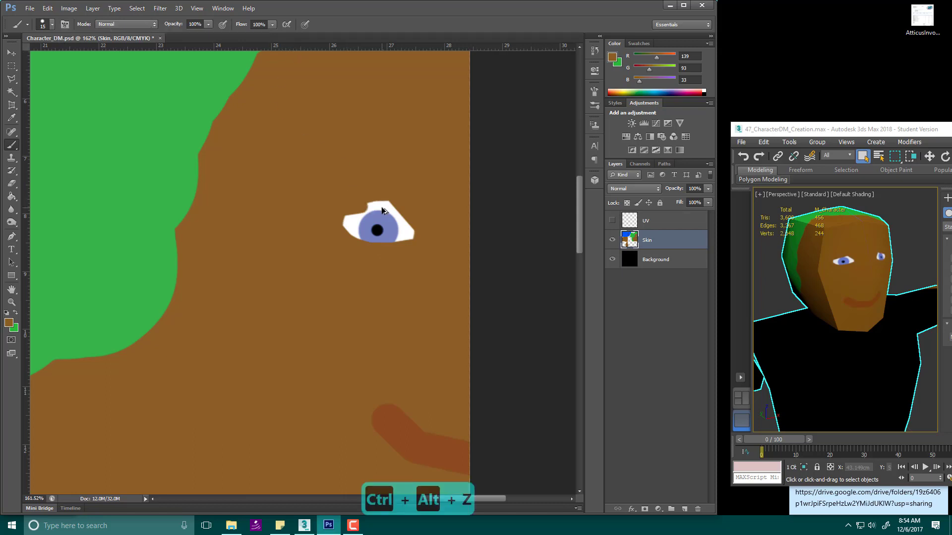
{"action": "key", "text": "ctrl+alt+z"}
Trim the eye's upper lid into a smooth arch above the iris with the skin-colored 15 px brush
{"action": "scroll", "coordinate": [390, 208], "scroll_direction": "up", "scroll_amount": 3, "text": "alt"}
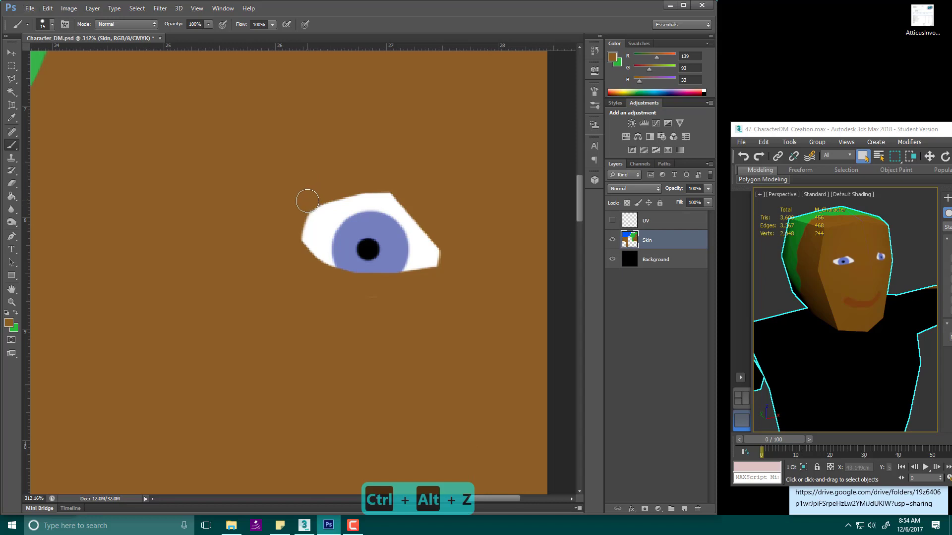
{"action": "mouse_move", "coordinate": [307, 200]}
{"action": "left_mouse_down"}
{"action": "mouse_move", "coordinate": [374, 189]}
{"action": "mouse_move", "coordinate": [426, 208]}
{"action": "left_mouse_up"}
{"action": "scroll", "coordinate": [455, 236], "scroll_direction": "down", "scroll_amount": 1}
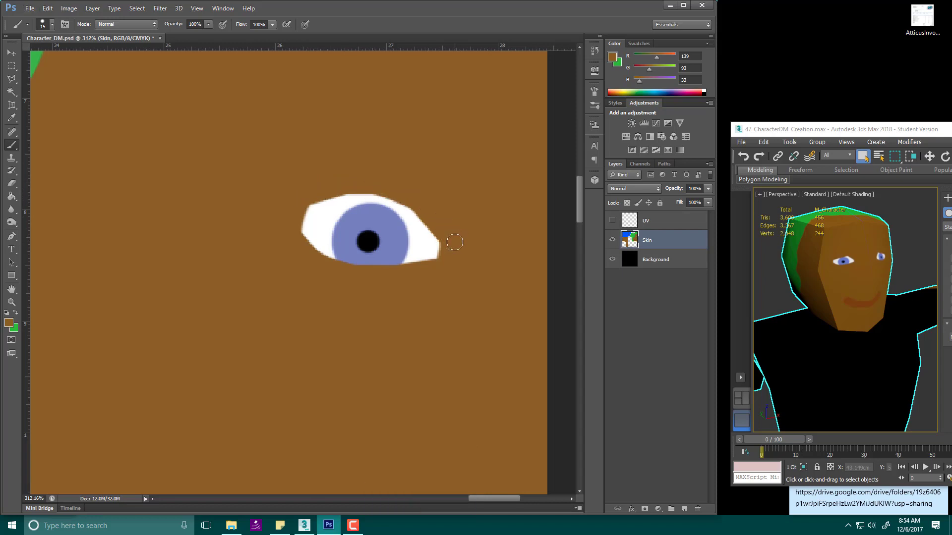
{"action": "scroll", "coordinate": [455, 243], "scroll_direction": "down", "scroll_amount": 8, "text": "alt"}
{"action": "scroll", "coordinate": [459, 272], "scroll_direction": "up", "scroll_amount": 3, "text": "alt"}
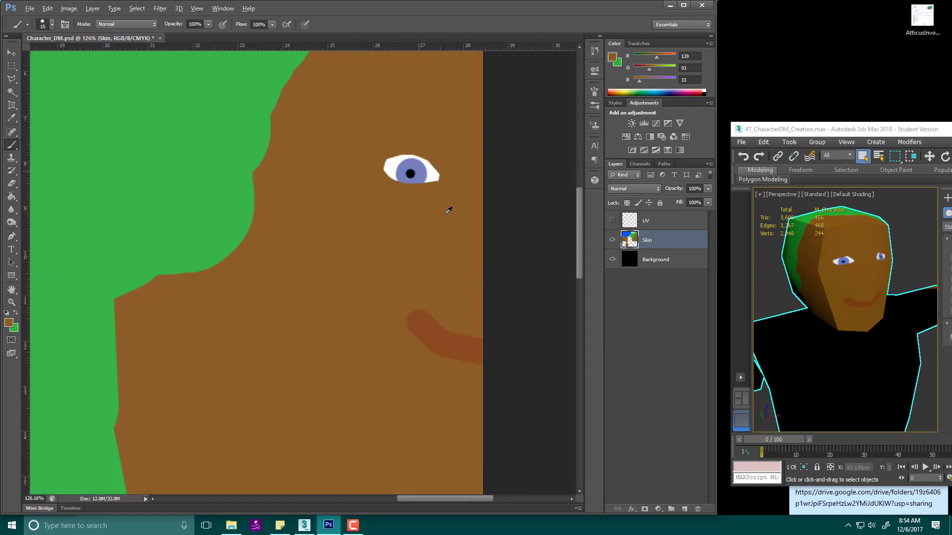
Set the foreground color to dark brown (RGB 113, 75, 27) and paint the half-nose outline at the face's edge with the 15 px brush
{"action": "key", "text": "alt"}
{"action": "left_click", "coordinate": [9, 324]}
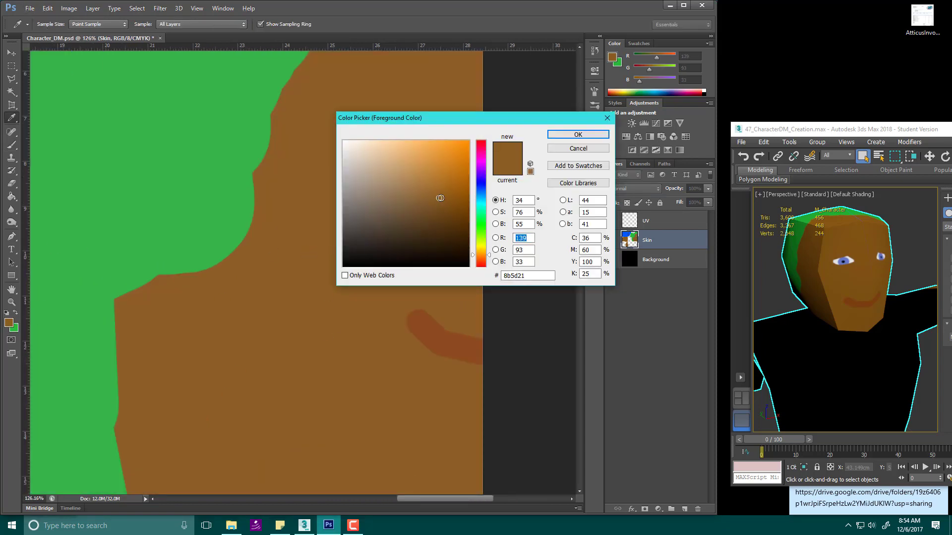
{"action": "left_click_drag", "start_coordinate": [439, 199], "coordinate": [439, 211]}
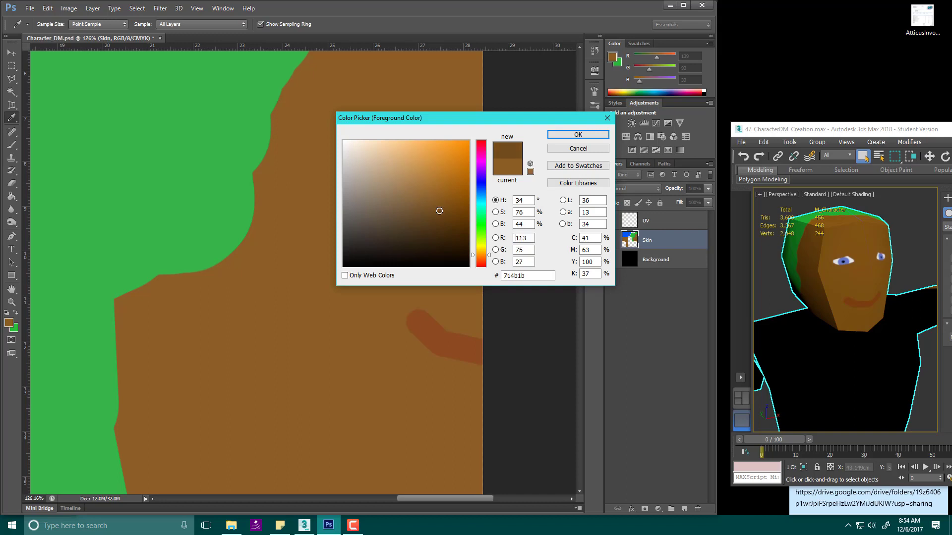
{"action": "left_click", "coordinate": [570, 136]}
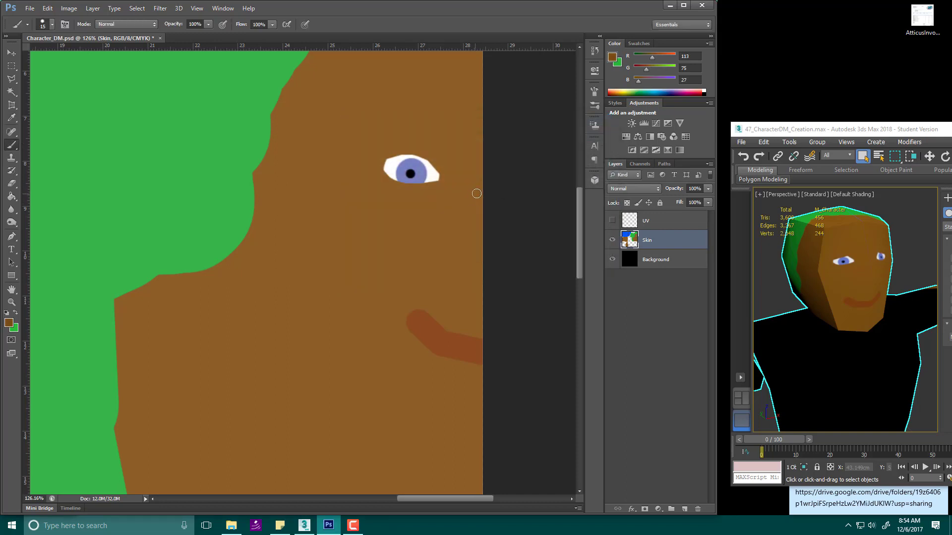
{"action": "left_click", "coordinate": [465, 253], "text": "shift"}
{"action": "left_click", "coordinate": [448, 261], "text": "shift"}
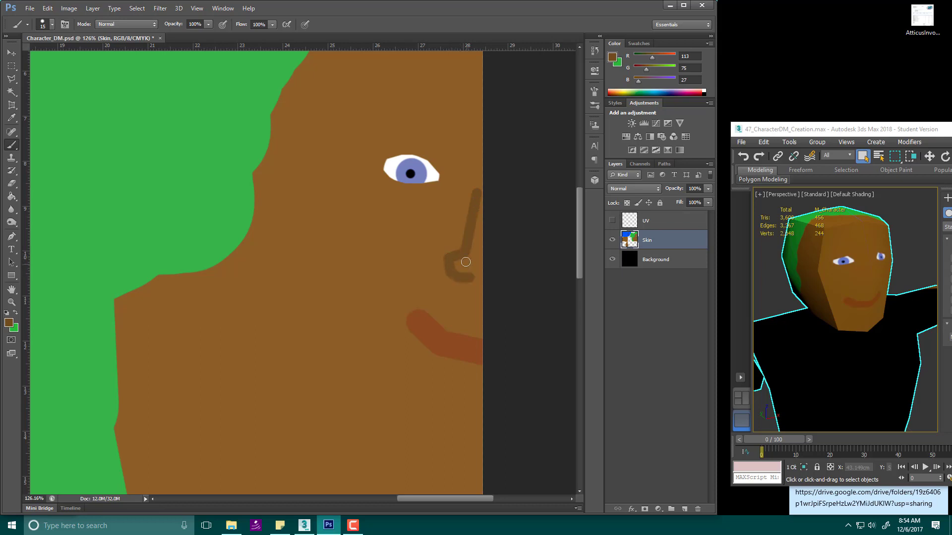
{"action": "left_click", "coordinate": [469, 261], "text": "shift"}
Trim the nose outline into a thin tapered bridge and rounded nostril using skin brown (RGB 139, 93, 33) with the 15 px brush
{"action": "scroll", "coordinate": [473, 250], "scroll_direction": "up", "scroll_amount": 1}
{"action": "scroll", "coordinate": [476, 238], "scroll_direction": "up", "scroll_amount": 3, "text": "alt"}
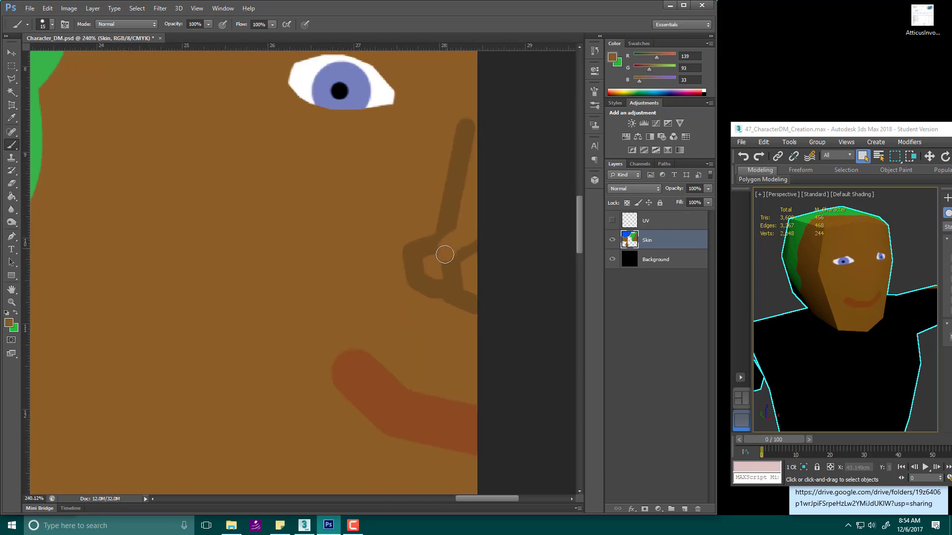
{"action": "left_click_drag", "start_coordinate": [445, 254], "coordinate": [432, 268]}
{"action": "left_click", "coordinate": [429, 223], "text": "shift"}
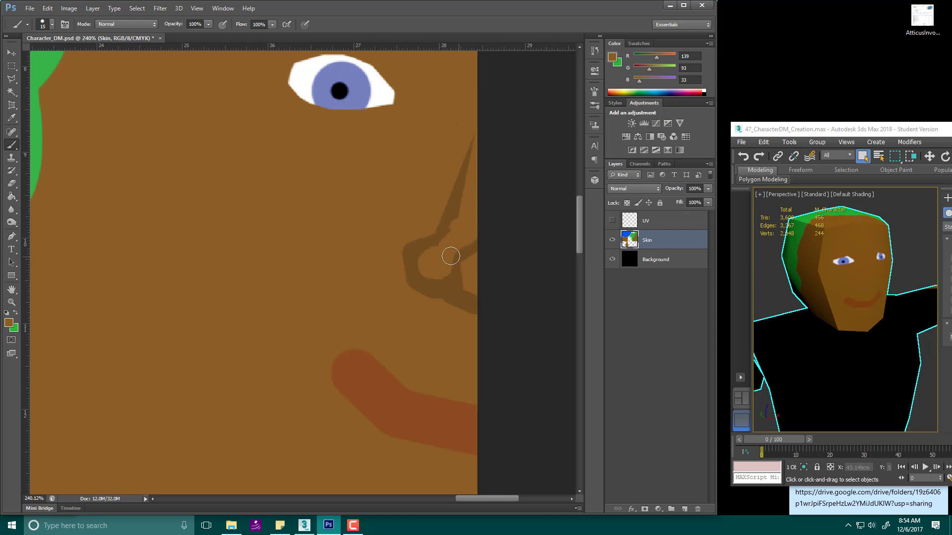
{"action": "mouse_move", "coordinate": [477, 237]}
{"action": "left_mouse_down"}
{"action": "mouse_move", "coordinate": [464, 250]}
{"action": "mouse_move", "coordinate": [478, 257]}
{"action": "mouse_move", "coordinate": [463, 278]}
{"action": "mouse_move", "coordinate": [476, 287]}
{"action": "mouse_move", "coordinate": [463, 278]}
{"action": "mouse_move", "coordinate": [470, 265]}
{"action": "left_mouse_up"}
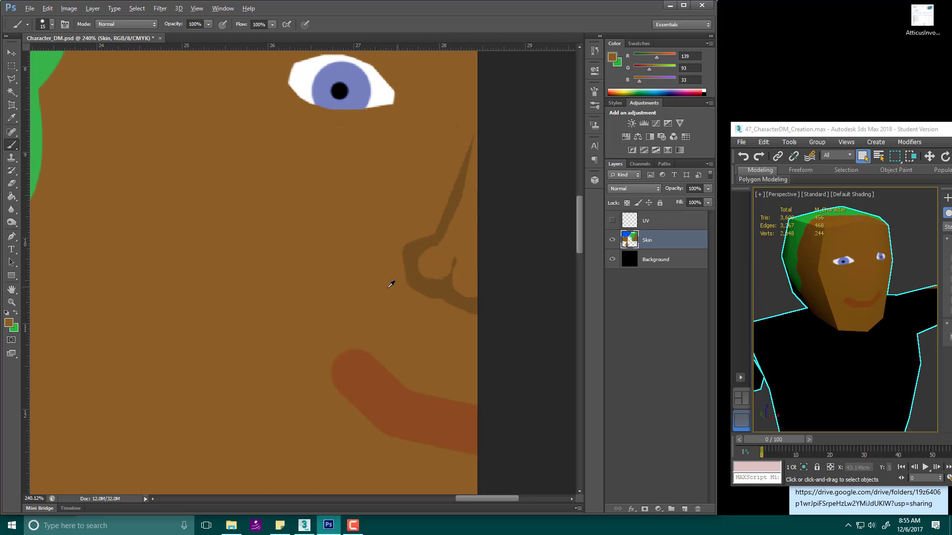
{"action": "mouse_move", "coordinate": [414, 239]}
{"action": "left_mouse_down"}
{"action": "mouse_move", "coordinate": [395, 257]}
{"action": "mouse_move", "coordinate": [402, 288]}
{"action": "mouse_move", "coordinate": [466, 312]}
{"action": "left_mouse_up"}
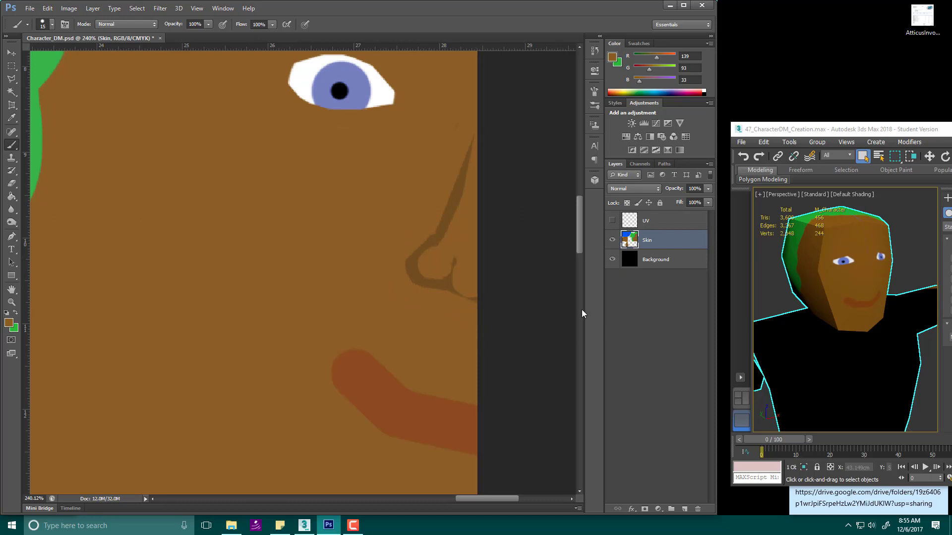
Save Character_DM.psd and switch to 3ds Max to check the painted nose from the front of the head
{"action": "scroll", "coordinate": [488, 304], "scroll_direction": "down", "scroll_amount": 3, "text": "alt"}
{"action": "key", "text": "alt"}
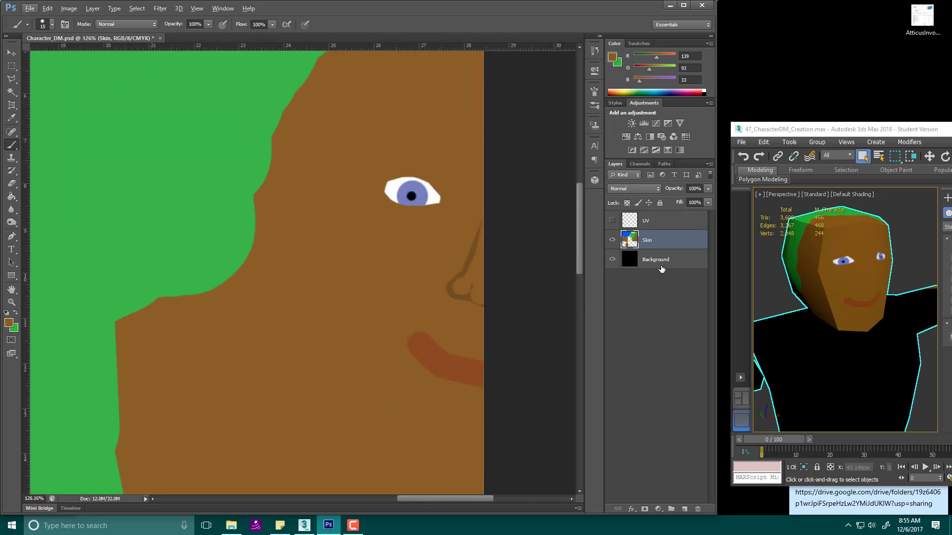
{"action": "key", "text": "ctrl+s"}
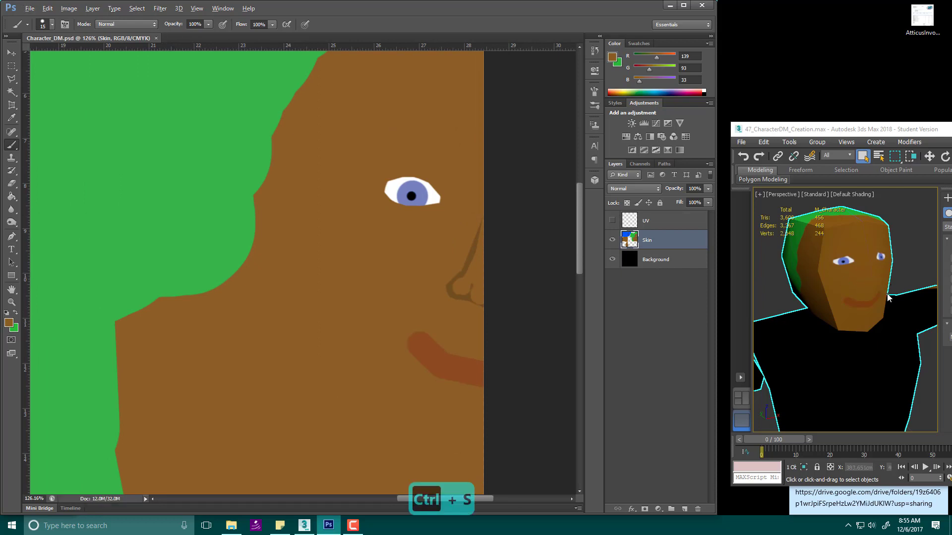
{"action": "left_click", "coordinate": [860, 291]}
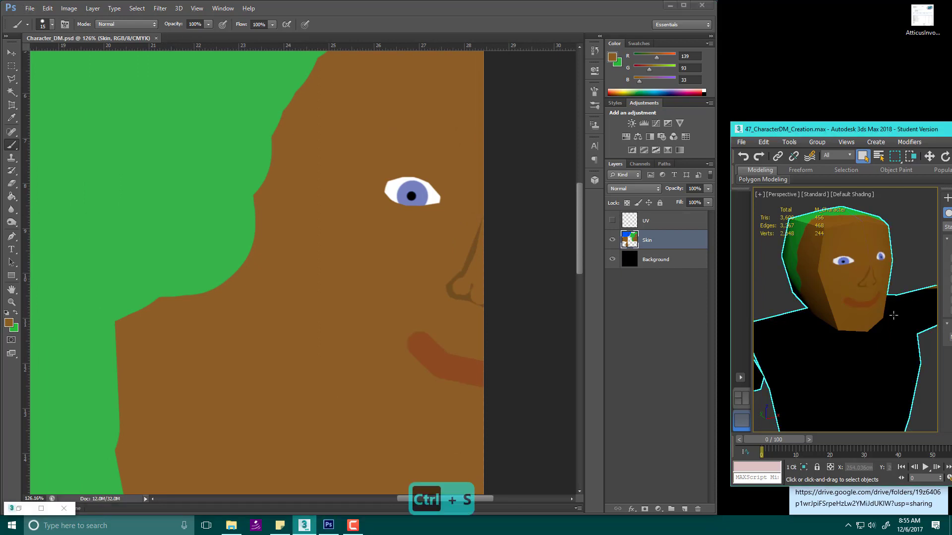
{"action": "middle_click_drag", "start_coordinate": [894, 315], "coordinate": [866, 311], "text": "alt"}
Return to Photoshop and trim the mouth's upper edge to a straight slant with the skin-colored brush at 25 px
{"action": "left_click", "coordinate": [397, 334]}
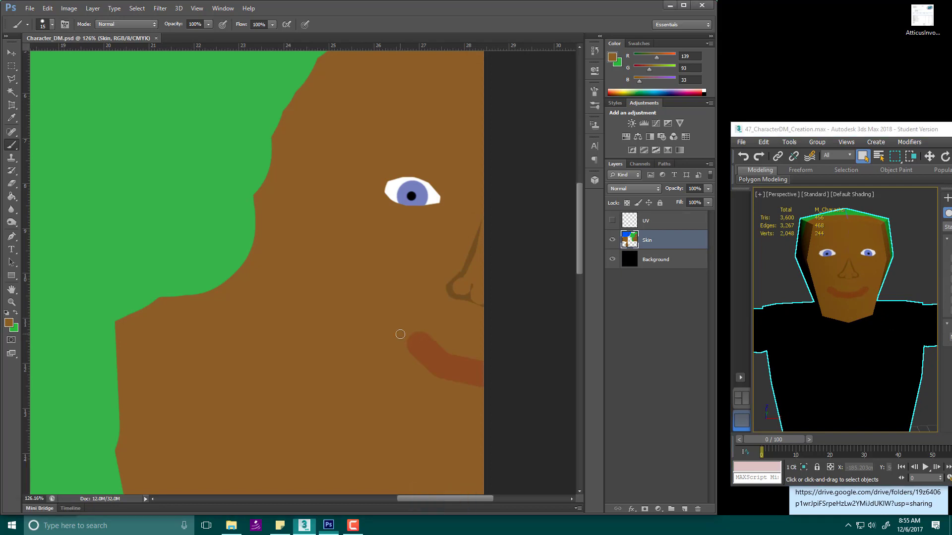
{"action": "key", "text": "]"}
{"action": "key", "text": "]"}
{"action": "left_click", "coordinate": [482, 360]}
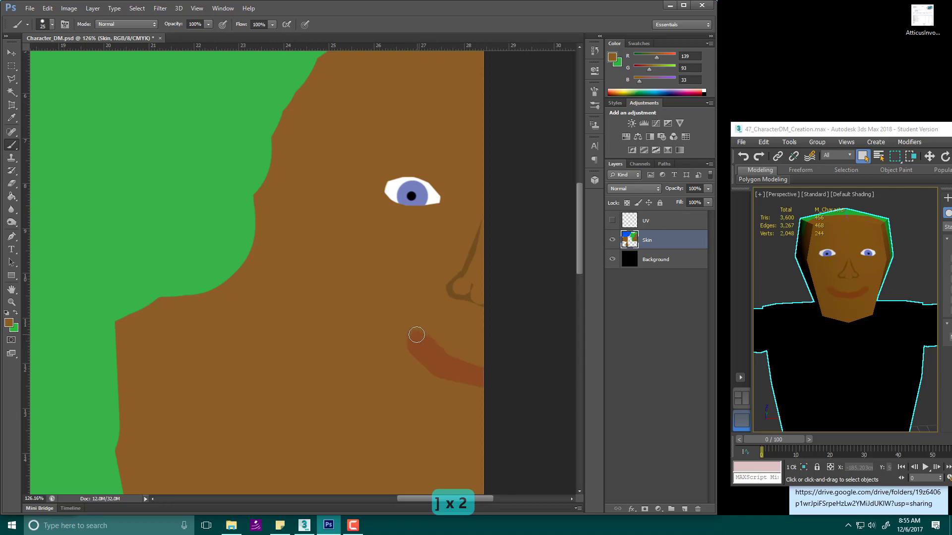
{"action": "key", "text": "ctrl+z"}
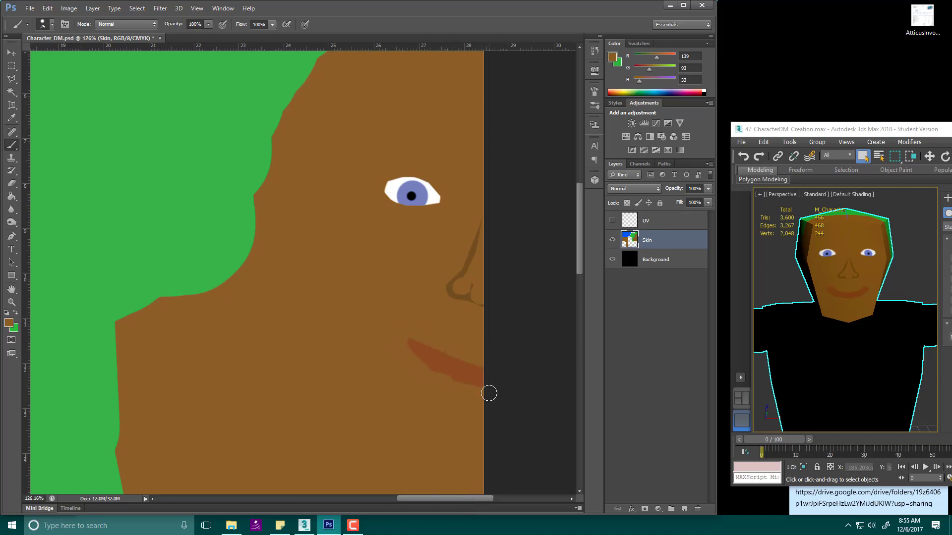
Trim the mouth's lower edge with the skin-colored 25 px brush, narrowing the lips to a thin tapered smile
{"action": "left_click", "coordinate": [410, 364], "text": "shift"}
{"action": "left_click", "coordinate": [433, 370], "text": "shift"}
{"action": "left_click_drag", "start_coordinate": [440, 366], "coordinate": [394, 337]}
{"action": "key", "text": "ctrl+z"}
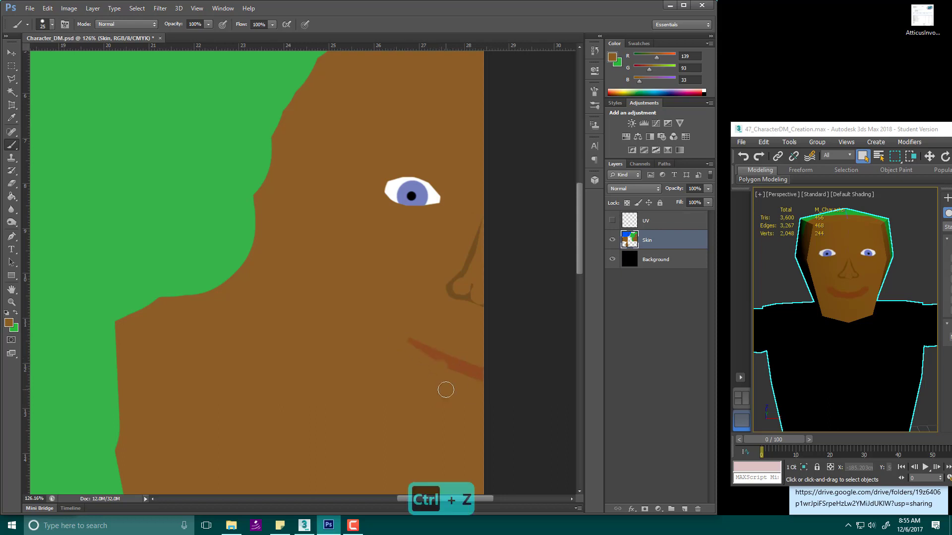
{"action": "key", "text": "ctrl+alt+z"}
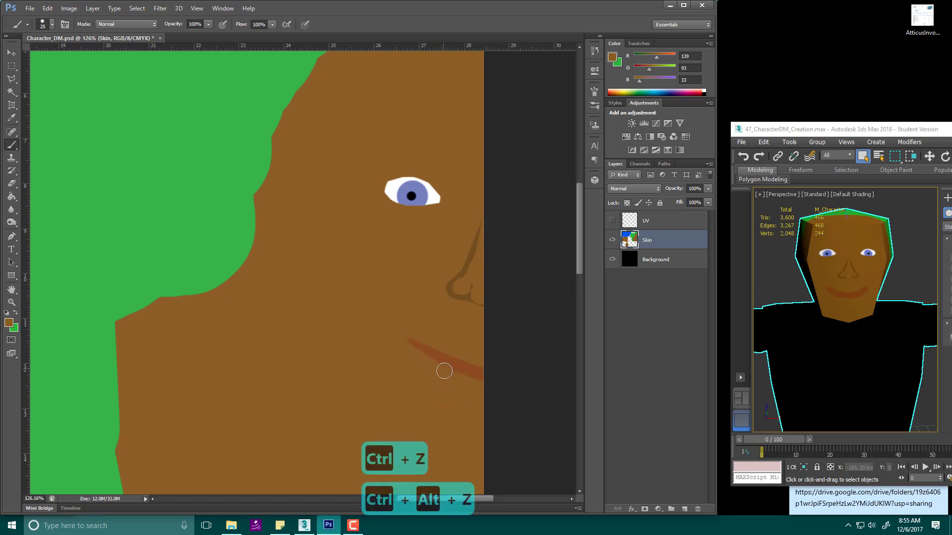
{"action": "key", "text": "ctrl+z"}
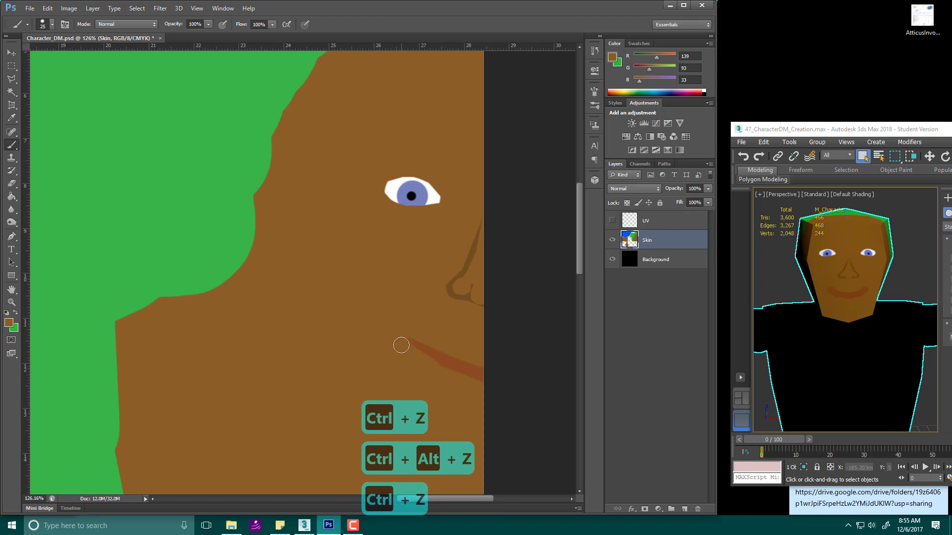
Sample the hair green (RGB 39, 186, 57) and paint the hairline lower across the forehead, enlarging the brush to 60 px
{"action": "scroll", "coordinate": [399, 389], "scroll_direction": "down", "scroll_amount": 5, "text": "alt"}
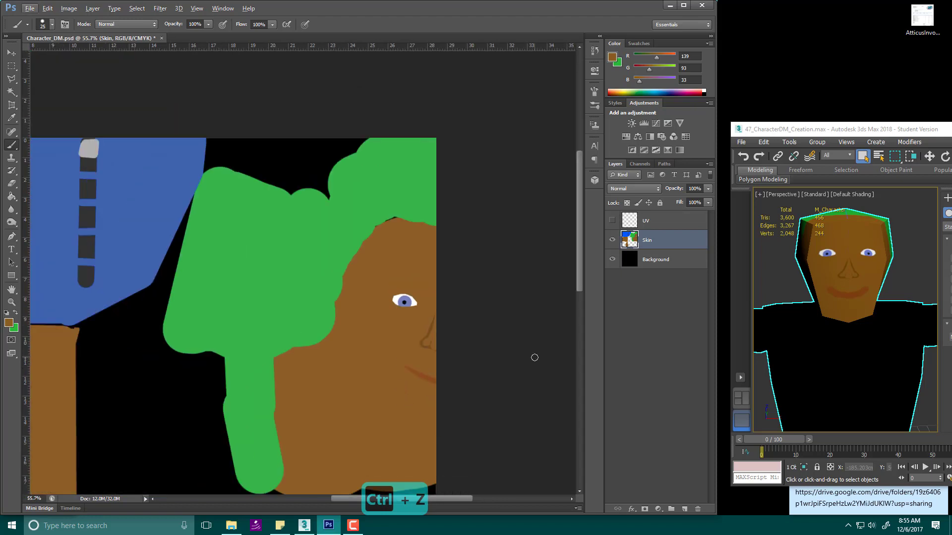
{"action": "scroll", "coordinate": [531, 340], "scroll_direction": "down", "scroll_amount": 8, "text": "alt"}
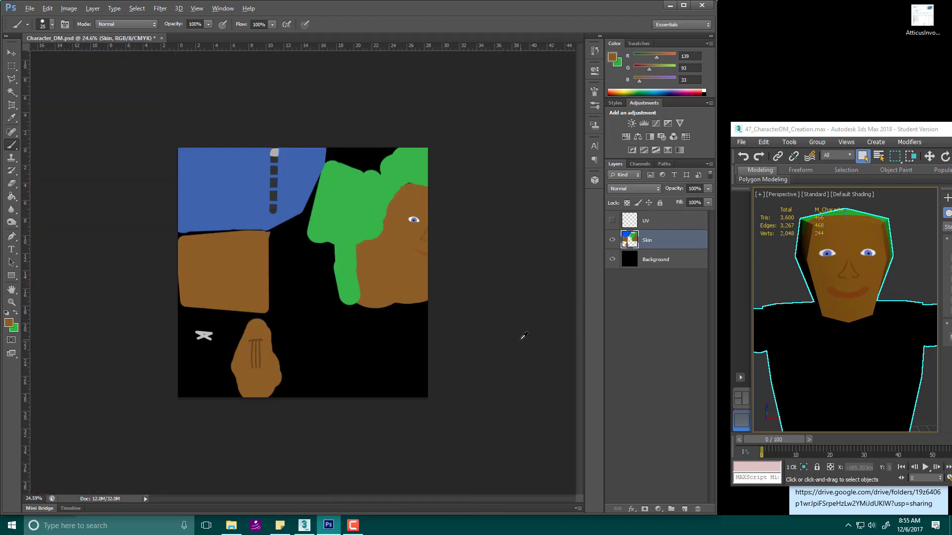
{"action": "scroll", "coordinate": [272, 323], "scroll_direction": "up", "scroll_amount": 3, "text": "alt"}
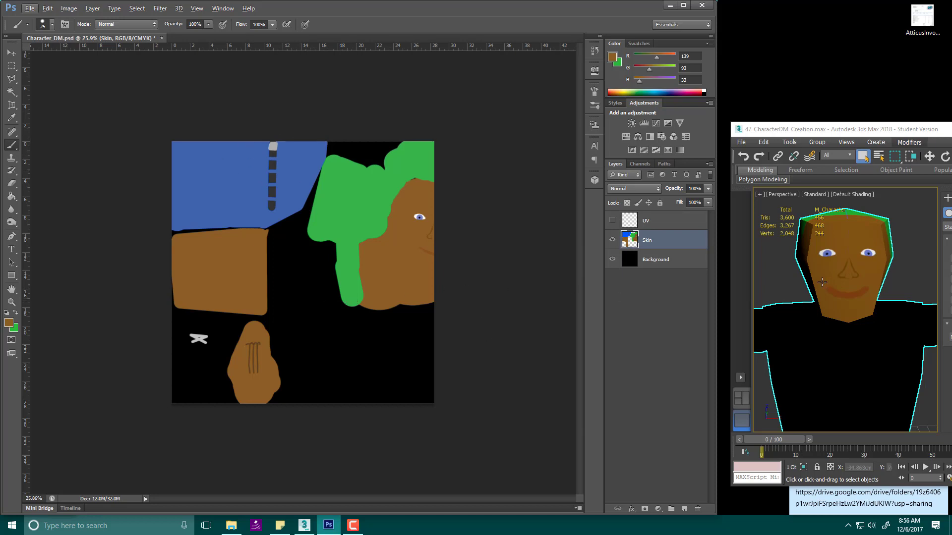
{"action": "scroll", "coordinate": [358, 236], "scroll_direction": "up", "scroll_amount": 3, "text": "alt"}
{"action": "left_click", "coordinate": [437, 139], "text": "alt"}
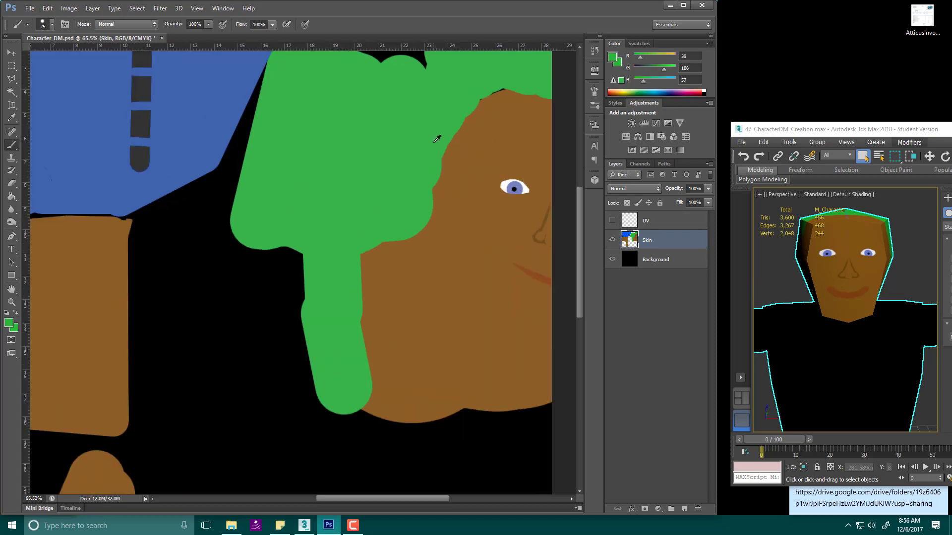
{"action": "key", "text": "bracketright"}
{"action": "key", "text": "bracketright"}
{"action": "key", "text": "bracketright"}
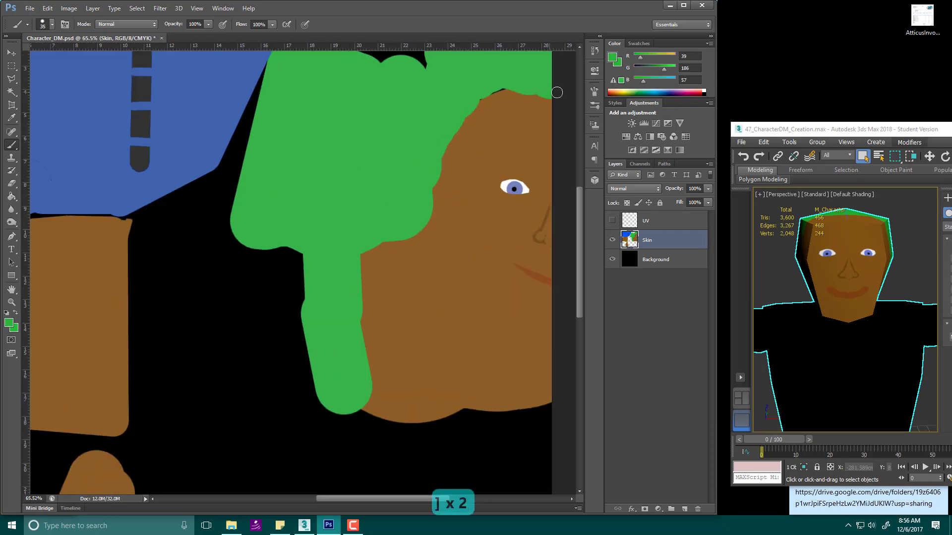
{"action": "mouse_move", "coordinate": [553, 96]}
{"action": "left_mouse_down"}
{"action": "mouse_move", "coordinate": [550, 106]}
{"action": "mouse_move", "coordinate": [499, 95]}
{"action": "mouse_move", "coordinate": [458, 107]}
{"action": "mouse_move", "coordinate": [550, 105]}
{"action": "left_mouse_up"}
{"action": "key", "text": "bracketright"}
{"action": "key", "text": "bracketright"}
{"action": "key", "text": "bracketright"}
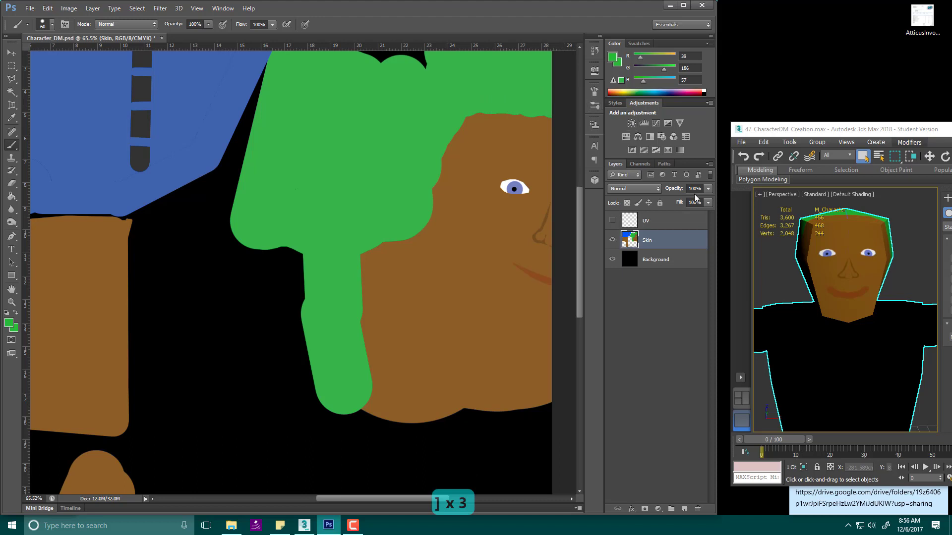
Save Character_DM.psd and orbit the 3ds Max model to check the hairline from the front and side
{"action": "key", "text": "ctrl+s"}
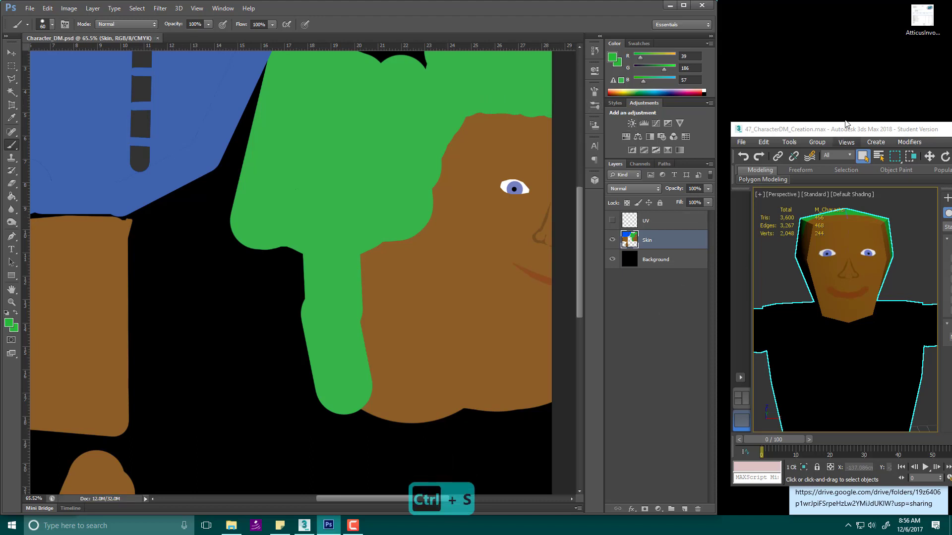
{"action": "left_click", "coordinate": [842, 134]}
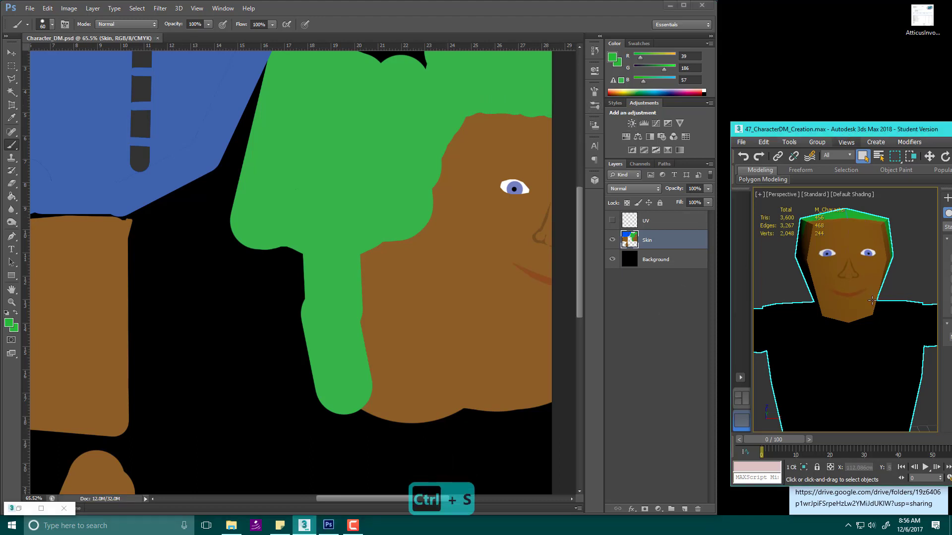
{"action": "mouse_move", "coordinate": [875, 314]}
{"action": "middle_mouse_down", "text": "alt"}
{"action": "mouse_move", "coordinate": [889, 313]}
{"action": "mouse_move", "coordinate": [878, 310]}
{"action": "middle_mouse_up", "text": "alt"}
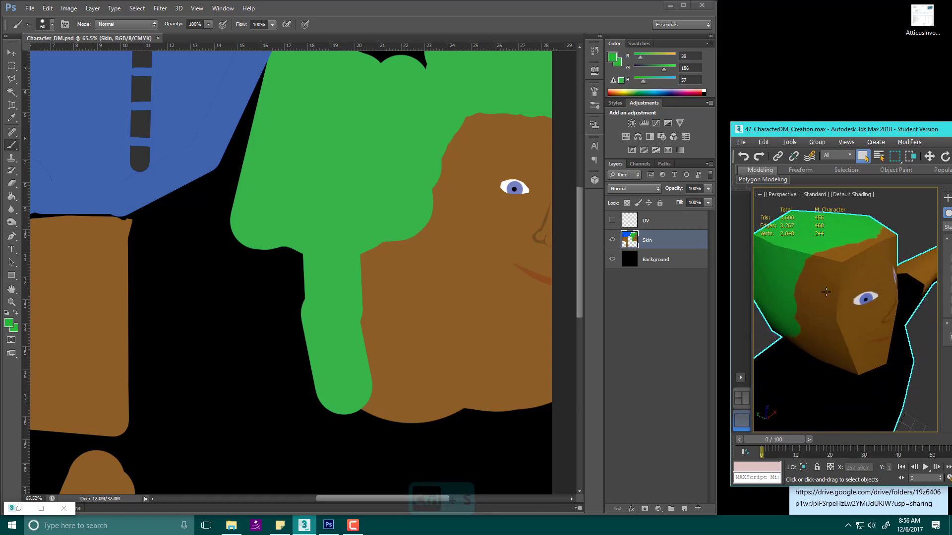
Extend the green hair lower along the forehead in Photoshop, save Character_DM.psd and check the whole character in 3ds Max
{"action": "left_click", "coordinate": [508, 118]}
{"action": "left_click_drag", "start_coordinate": [510, 112], "coordinate": [459, 121]}
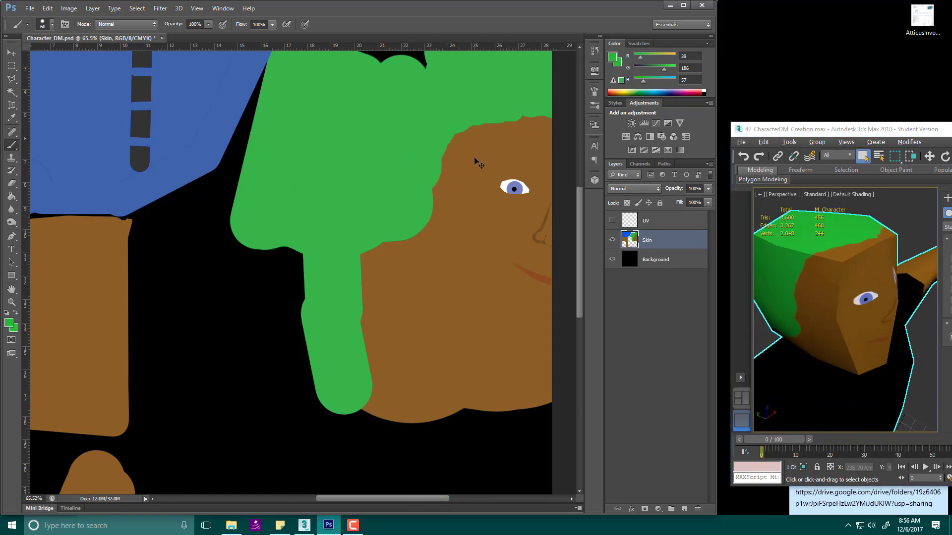
{"action": "key", "text": "ctrl+s"}
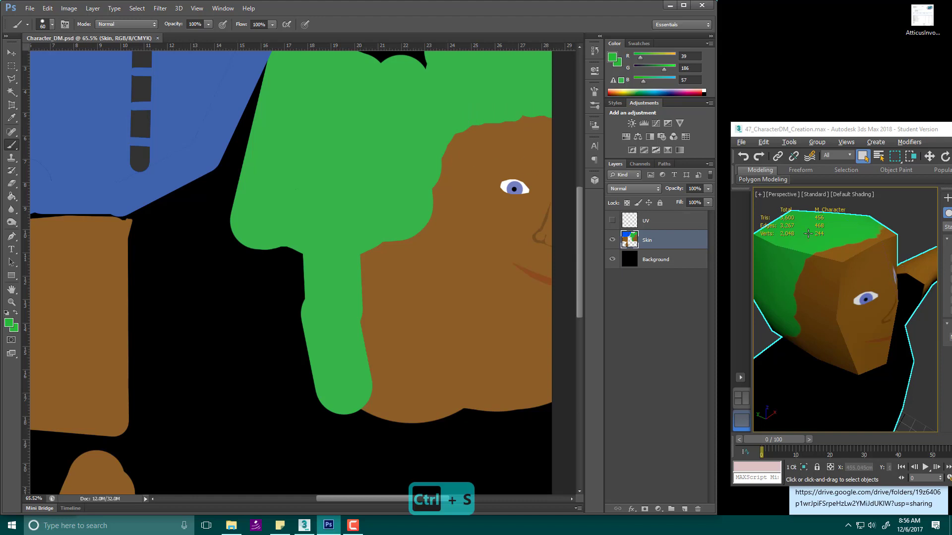
{"action": "left_click", "coordinate": [872, 132]}
{"action": "mouse_move", "coordinate": [868, 281]}
{"action": "middle_mouse_down", "text": "alt"}
{"action": "mouse_move", "coordinate": [870, 270]}
{"action": "mouse_move", "coordinate": [860, 271]}
{"action": "middle_mouse_up", "text": "alt"}
{"action": "scroll", "coordinate": [871, 269], "scroll_direction": "down", "scroll_amount": 5}
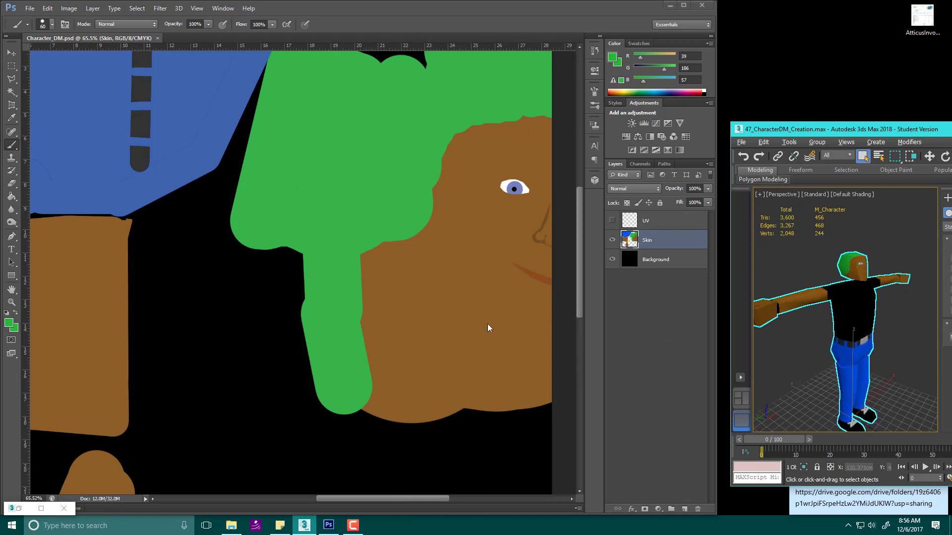
Return to Photoshop and show the UV layer to expose the wireframe of the unpainted torso pieces
{"action": "scroll", "coordinate": [487, 323], "scroll_direction": "down", "scroll_amount": 3}
{"action": "scroll", "coordinate": [527, 326], "scroll_direction": "down", "scroll_amount": 4, "text": "alt"}
{"action": "left_click", "coordinate": [612, 220]}
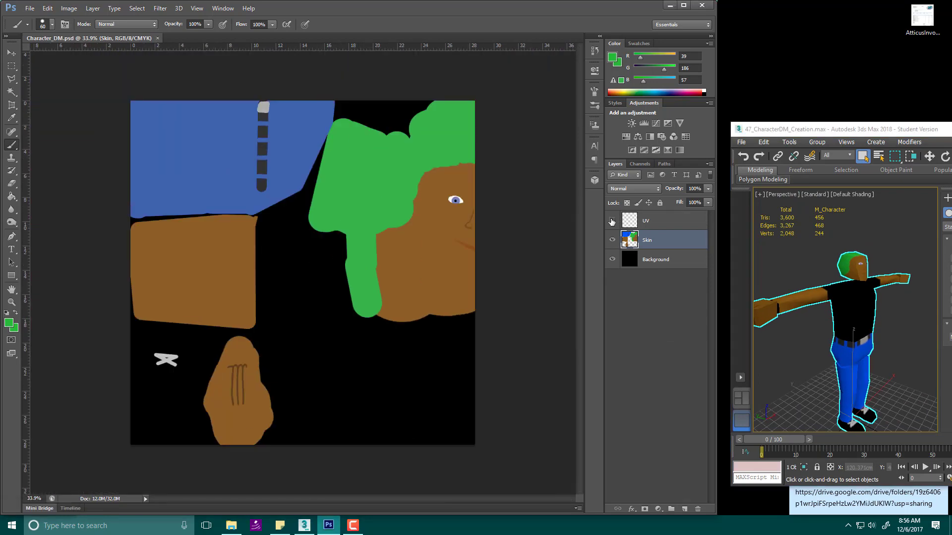
{"action": "scroll", "coordinate": [478, 397], "scroll_direction": "up", "scroll_amount": 3, "text": "alt"}
{"action": "scroll", "coordinate": [521, 378], "scroll_direction": "down", "scroll_amount": 3}
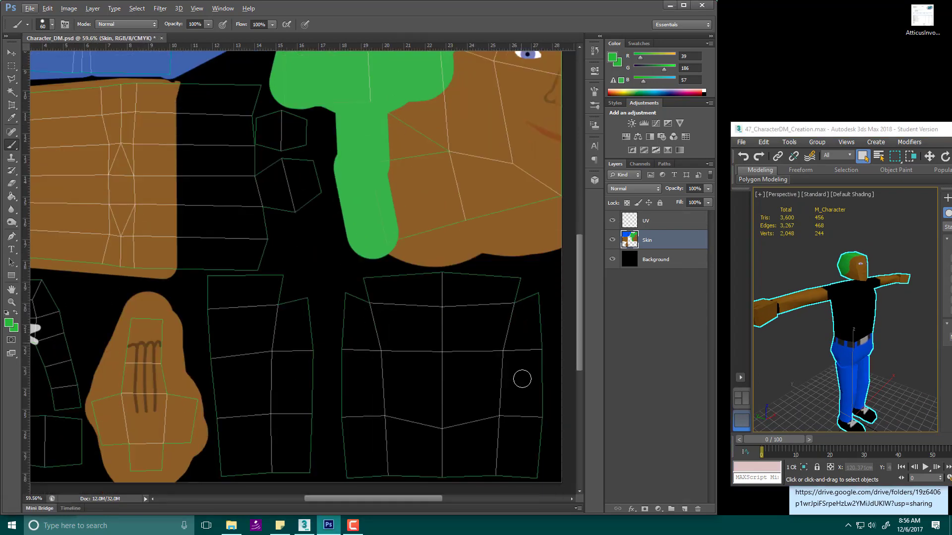
{"action": "scroll", "coordinate": [347, 371], "scroll_direction": "down", "scroll_amount": 2}
{"action": "scroll", "coordinate": [248, 322], "scroll_direction": "up", "scroll_amount": 1}
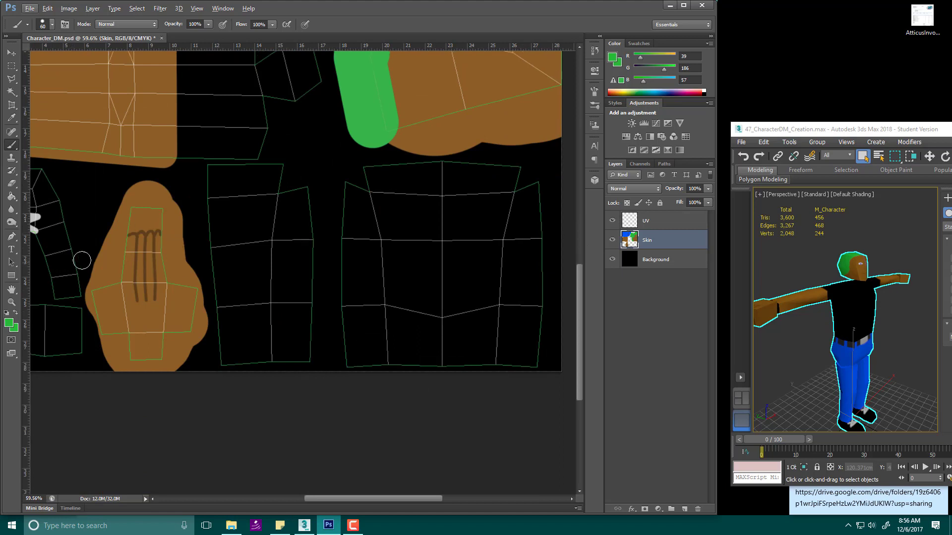
Set the foreground color to bright yellow (RGB 227, 247, 60)
{"action": "left_click", "coordinate": [8, 323]}
{"action": "left_click_drag", "start_coordinate": [491, 223], "coordinate": [491, 244]}
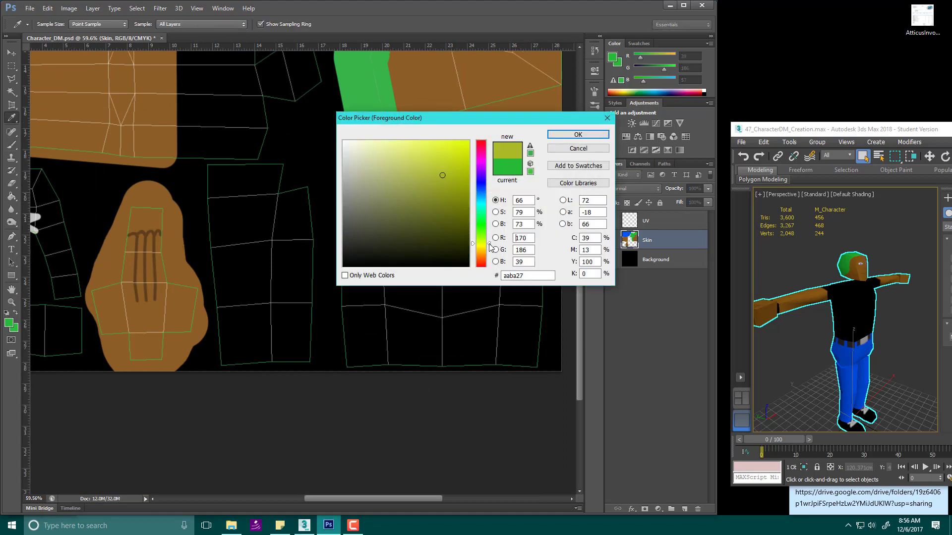
{"action": "left_click_drag", "start_coordinate": [453, 133], "coordinate": [440, 144]}
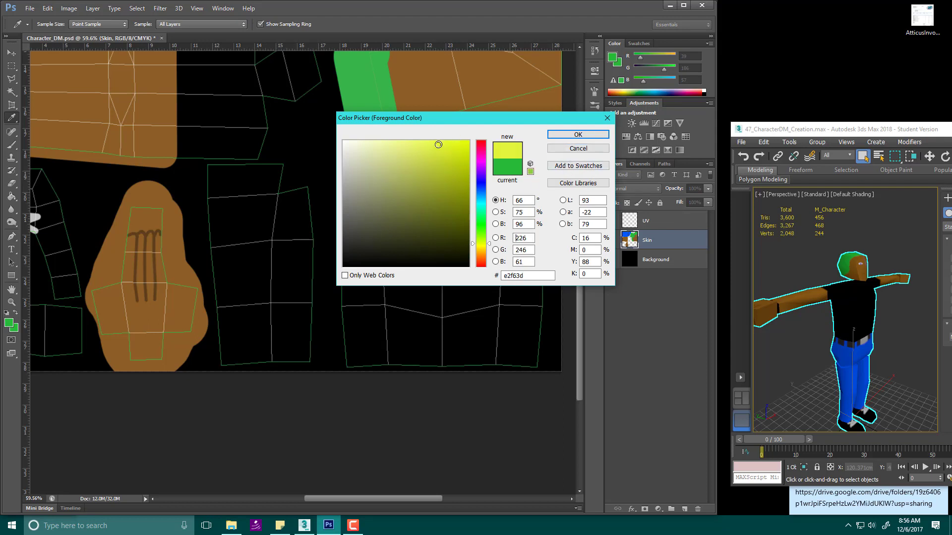
{"action": "left_click", "coordinate": [578, 134]}
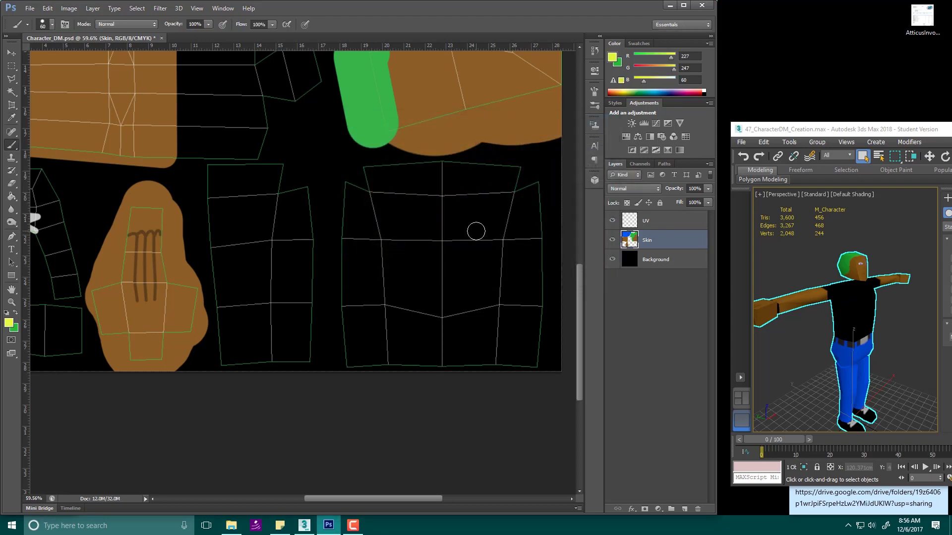
Reduce the brush size to 35 and outline a yellow lightning bolt with straight strokes on the front torso piece of the Skin layer
{"action": "key", "text": "bracketleft"}
{"action": "key", "text": "bracketleft"}
{"action": "key", "text": "bracketleft"}
{"action": "key", "text": "bracketleft"}
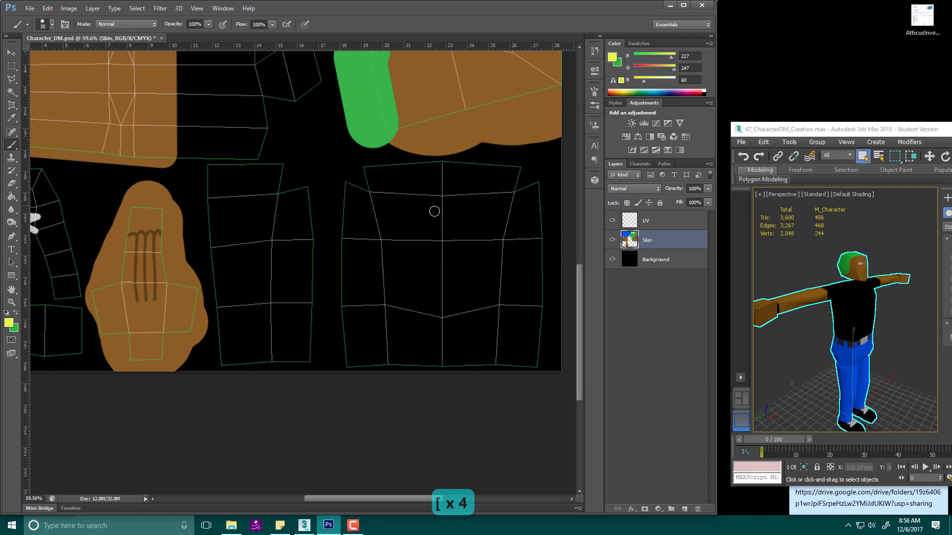
{"action": "left_click", "coordinate": [415, 207]}
{"action": "left_click", "coordinate": [389, 225], "text": "shift"}
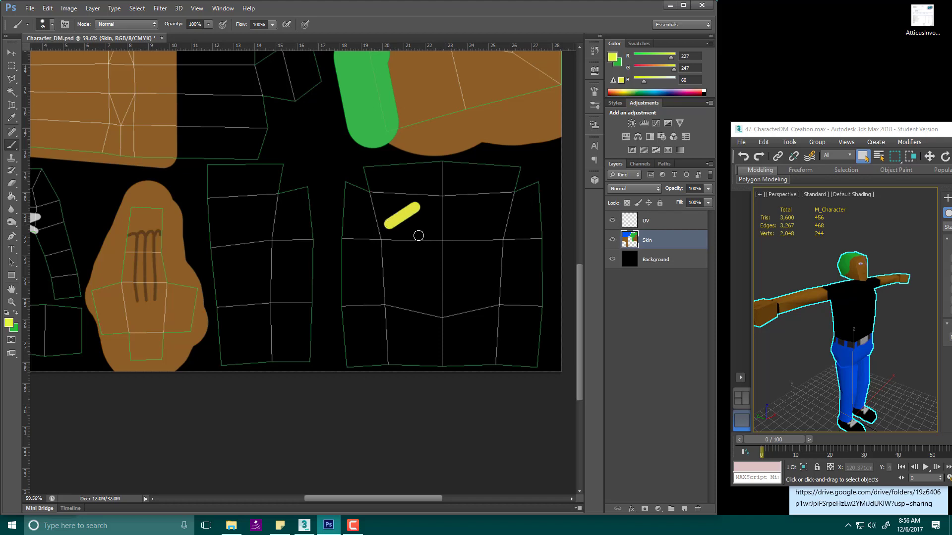
{"action": "left_click", "coordinate": [441, 246], "text": "shift"}
{"action": "left_click", "coordinate": [414, 261], "text": "shift"}
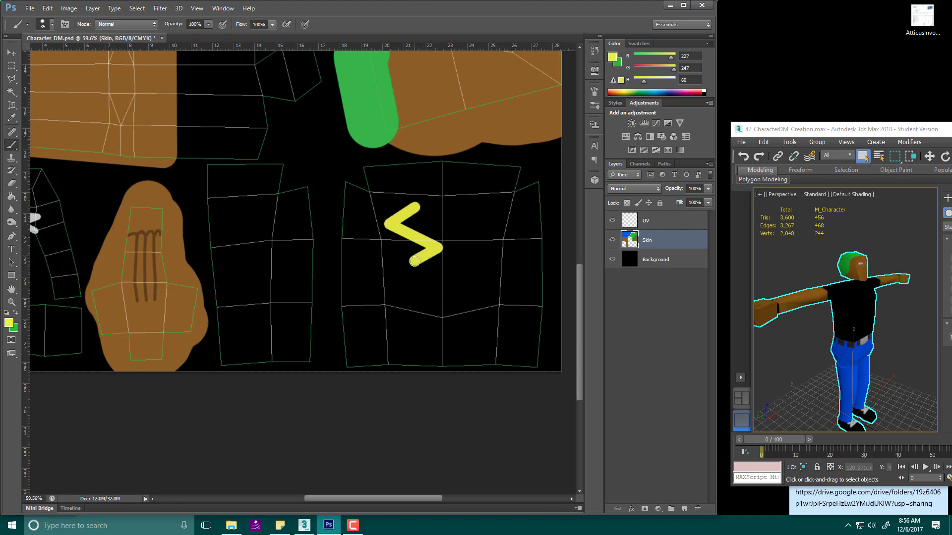
{"action": "left_click", "coordinate": [490, 298], "text": "shift"}
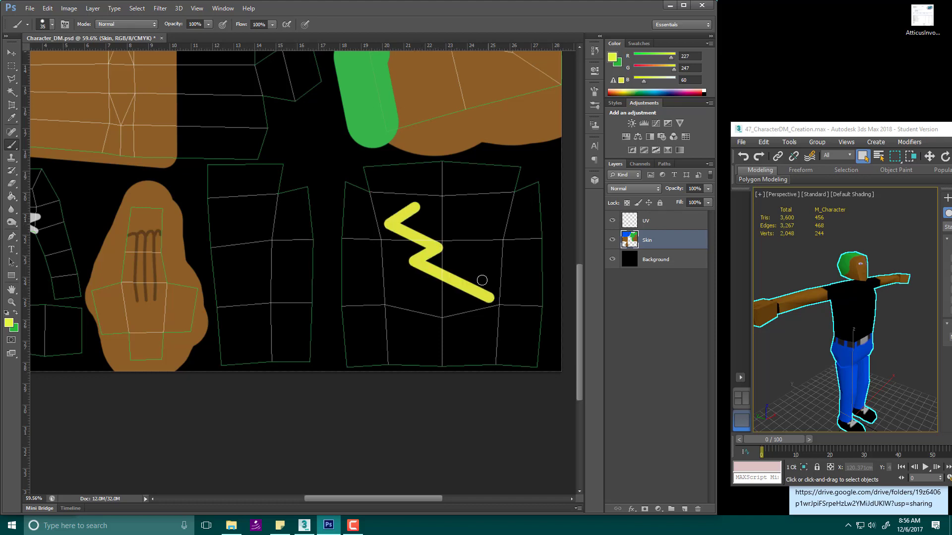
{"action": "left_click", "coordinate": [463, 250], "text": "shift"}
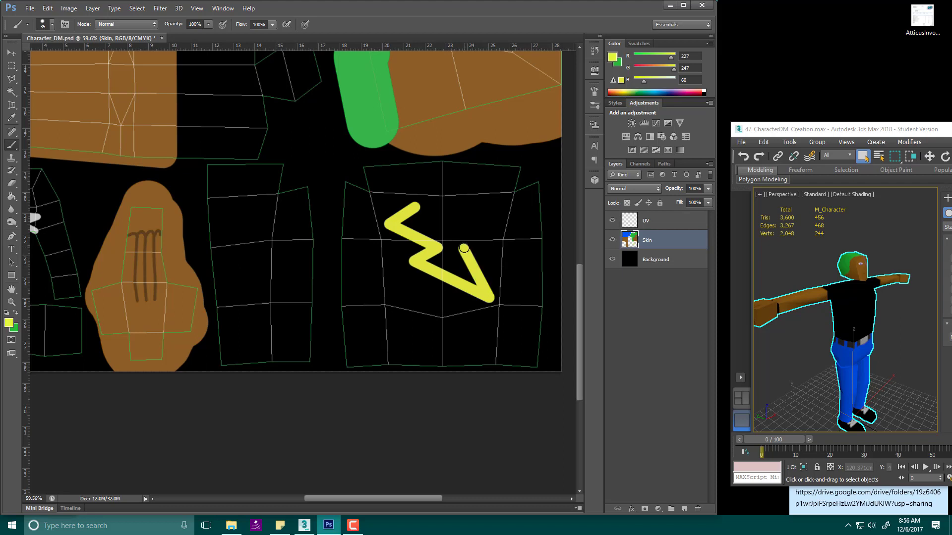
{"action": "left_click", "coordinate": [482, 237], "text": "shift"}
{"action": "left_click", "coordinate": [427, 179], "text": "shift"}
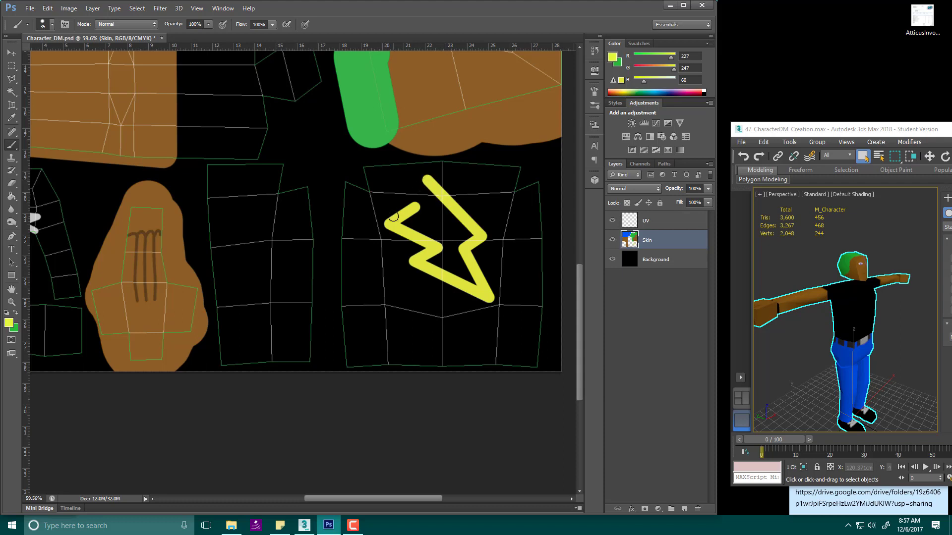
{"action": "left_click", "coordinate": [389, 221], "text": "shift"}
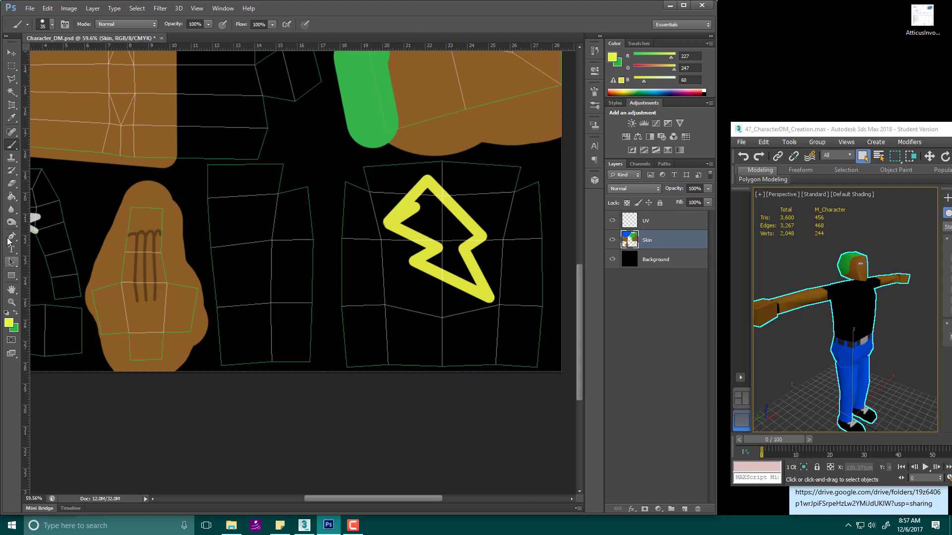
Fill the inside of the lightning bolt outline with the yellow foreground color using the Paint Bucket
{"action": "left_click", "coordinate": [11, 196]}
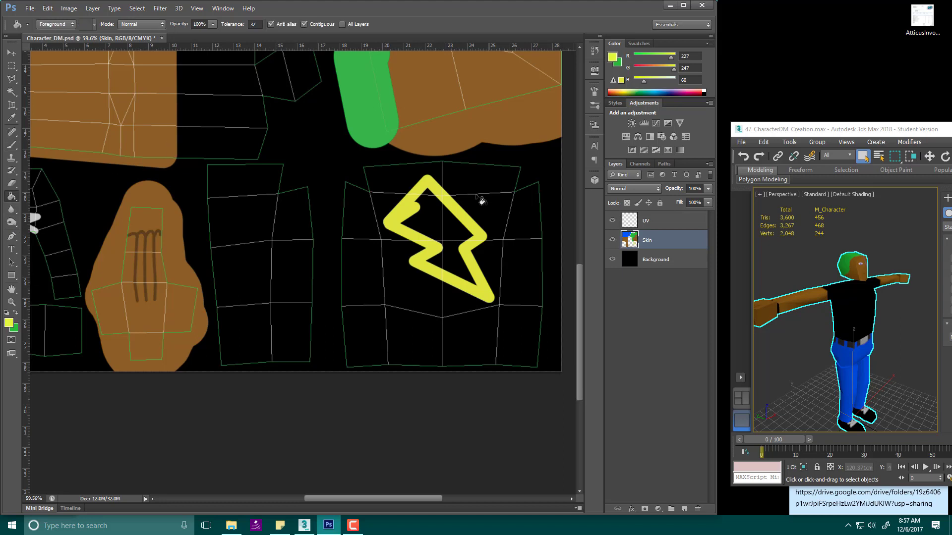
{"action": "left_click", "coordinate": [443, 228]}
{"action": "left_click", "coordinate": [424, 217]}
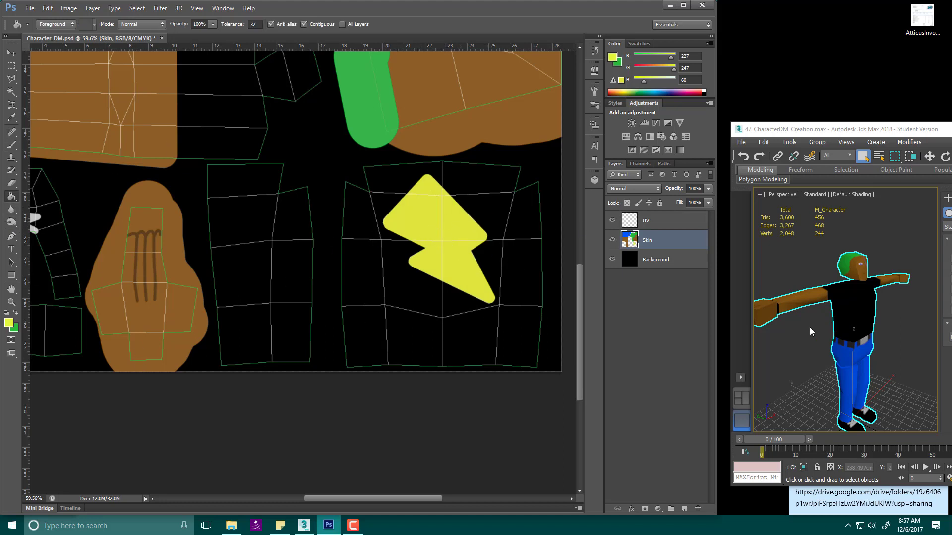
Hide the UV layer, save Character_DM.psd and check the lightning bolt on the character's chest in 3ds Max
{"action": "left_click", "coordinate": [612, 220]}
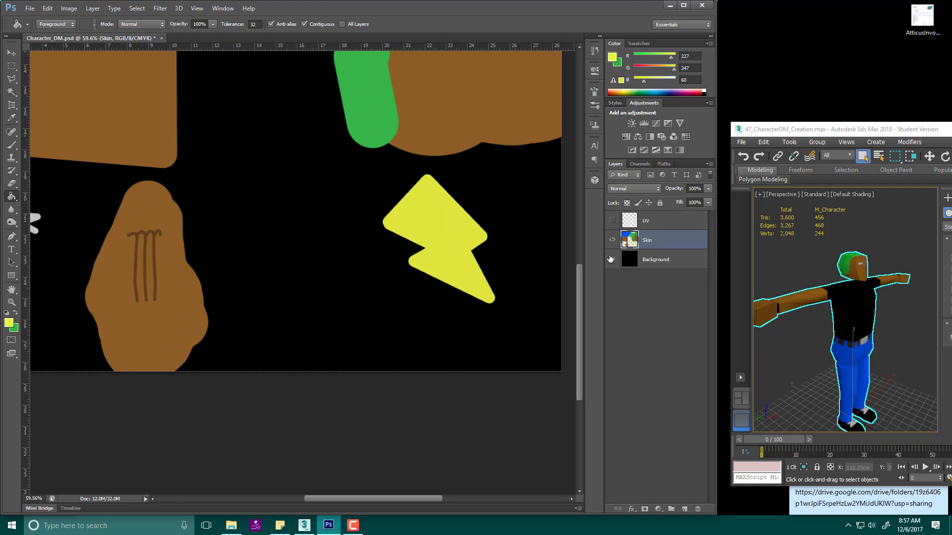
{"action": "key", "text": "ctrl+s"}
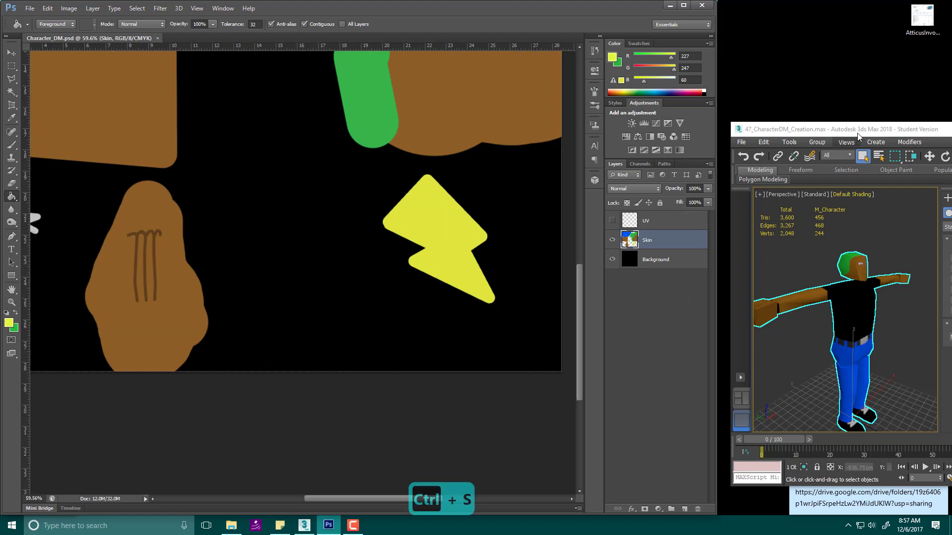
{"action": "mouse_move", "coordinate": [800, 122]}
{"action": "left_mouse_down"}
{"action": "mouse_move", "coordinate": [824, 126]}
{"action": "mouse_move", "coordinate": [812, 97]}
{"action": "mouse_move", "coordinate": [814, 114]}
{"action": "left_mouse_up"}
{"action": "middle_click_drag", "start_coordinate": [879, 317], "coordinate": [819, 322], "text": "alt"}
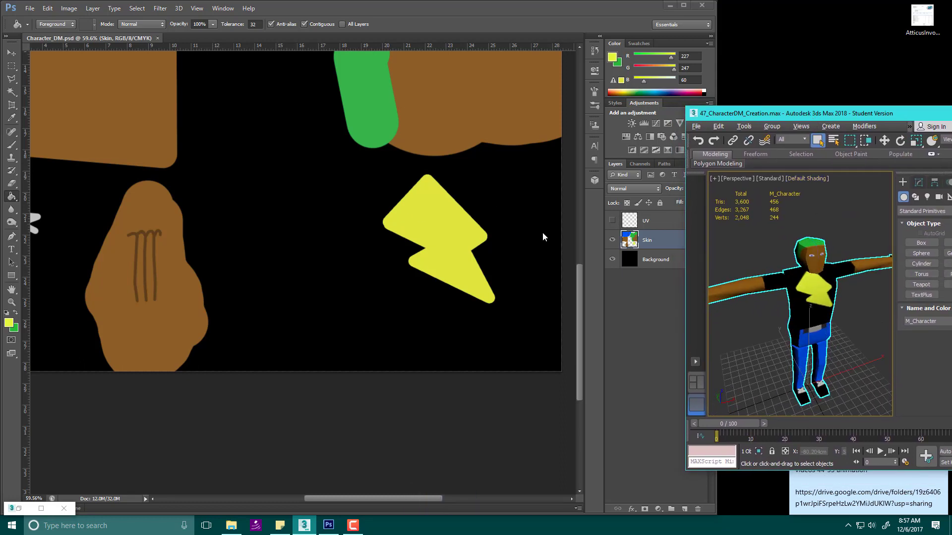
Return to Photoshop, select the area around the lightning bolt with a rectangular marquee and cut it to its own layer
{"action": "left_click", "coordinate": [670, 230]}
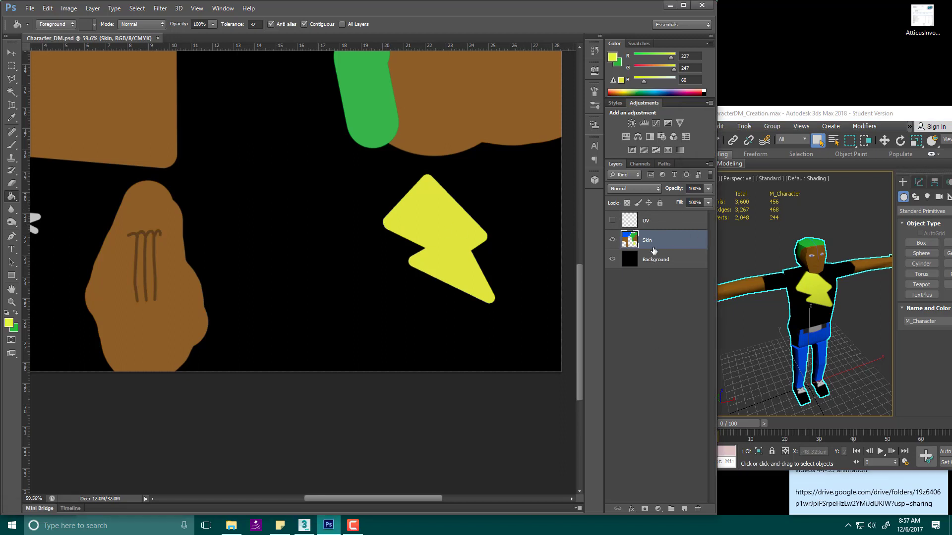
{"action": "key", "text": "alt"}
{"action": "left_click", "coordinate": [12, 65]}
{"action": "left_click_drag", "start_coordinate": [335, 164], "coordinate": [545, 338]}
{"action": "right_click", "coordinate": [494, 269]}
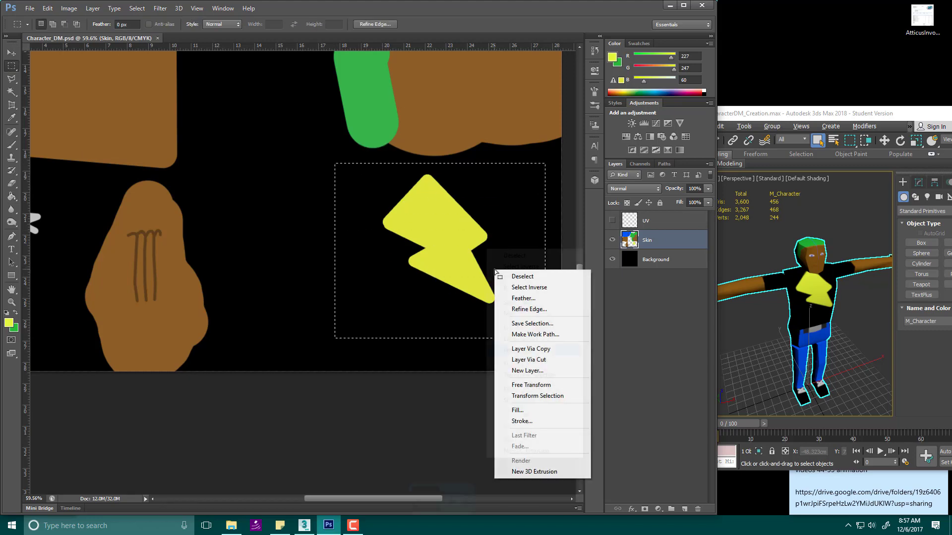
{"action": "key", "text": "ctrl+z"}
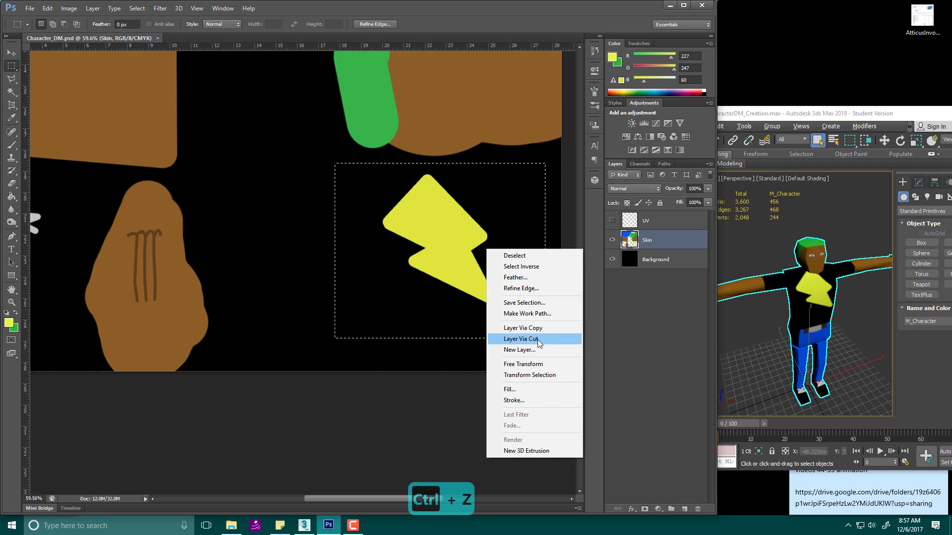
{"action": "left_click", "coordinate": [521, 338]}
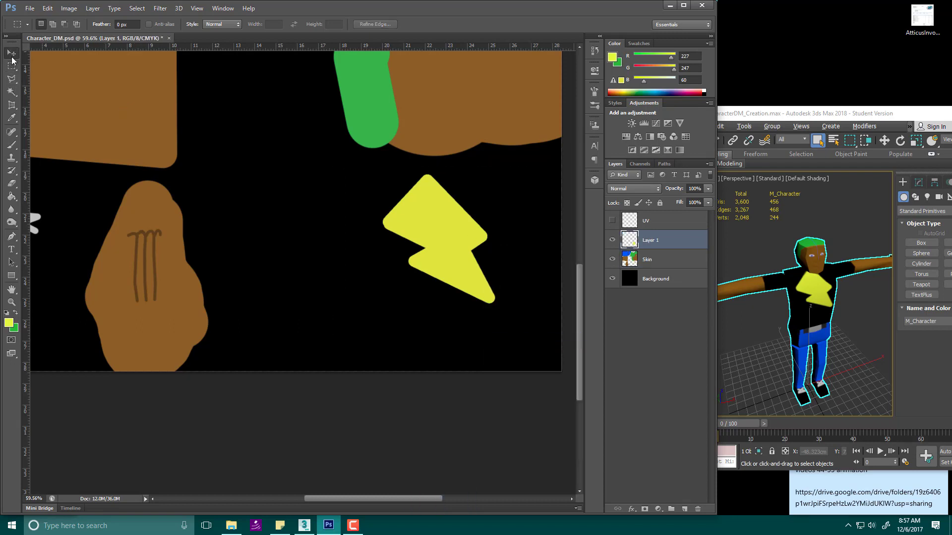
Move the lightning bolt straight down to Y 1726.50 px with Free Transform and compare its placement with the UV wireframe
{"action": "key", "text": "ctrl+t"}
{"action": "left_click_drag", "start_coordinate": [432, 223], "coordinate": [433, 260]}
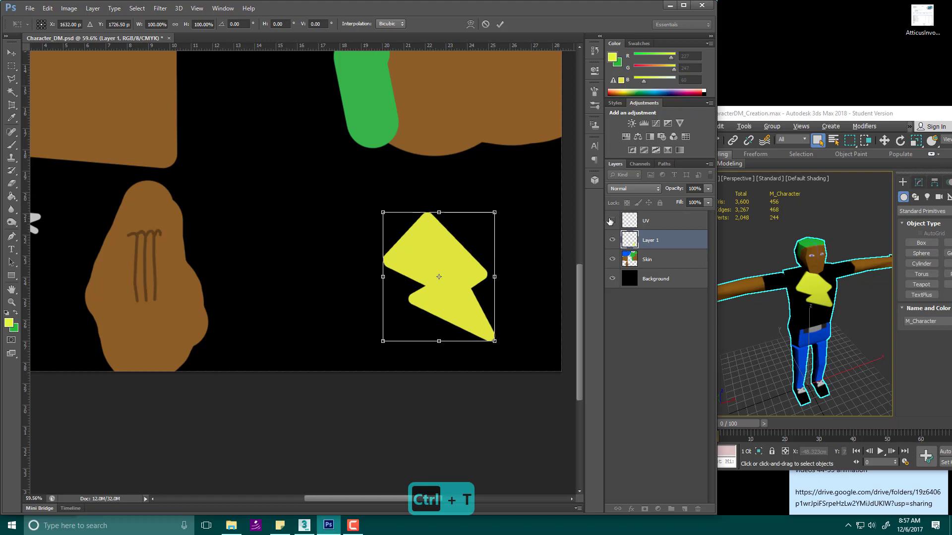
{"action": "key", "text": "Return"}
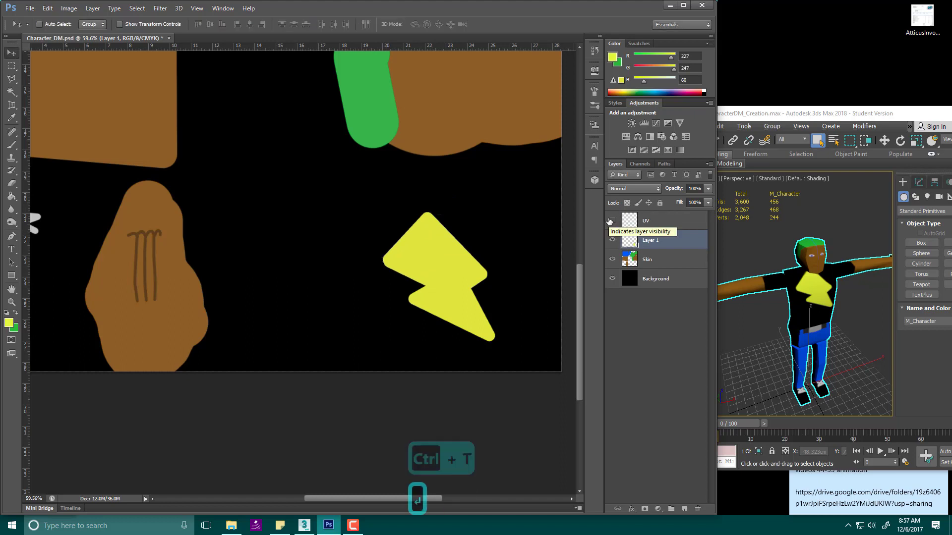
{"action": "left_click", "coordinate": [612, 220]}
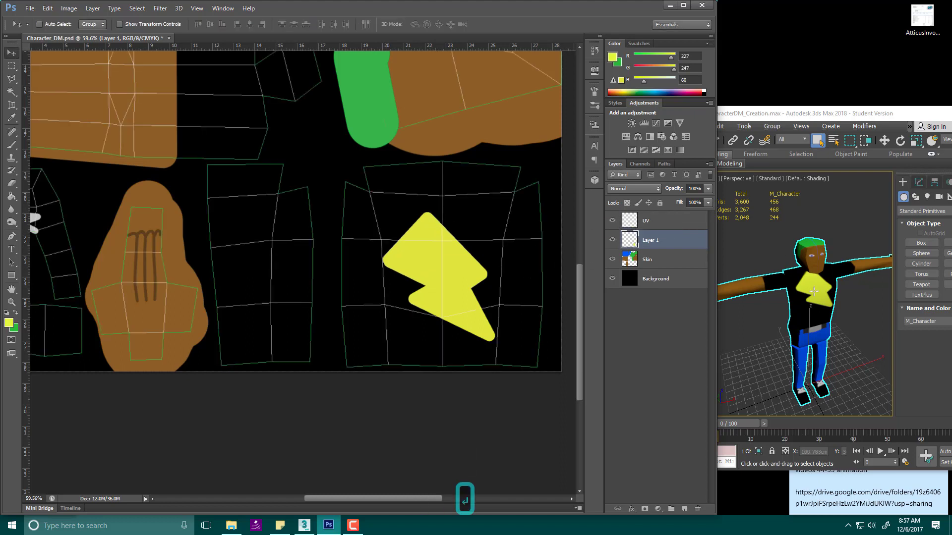
{"action": "left_click", "coordinate": [612, 220]}
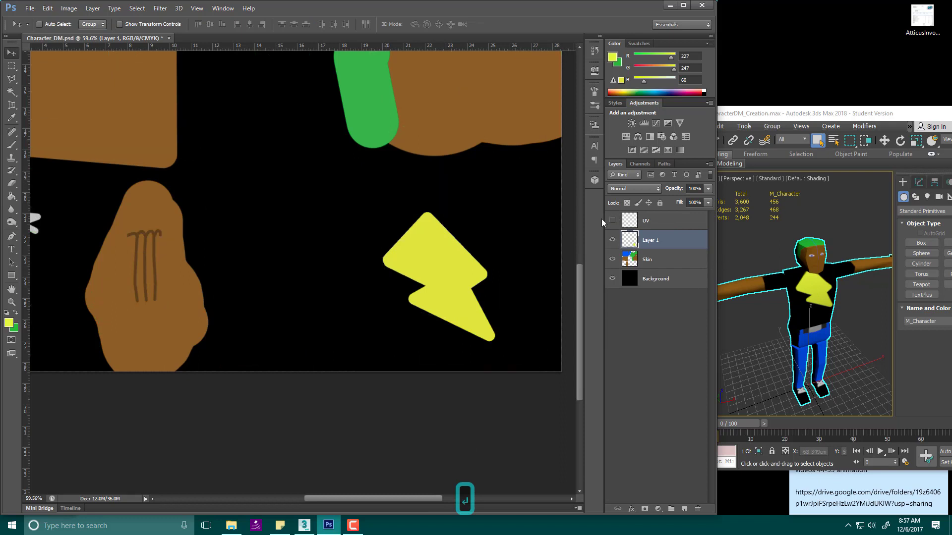
Save Character_DM.psd and inspect the lowered lightning bolt on the character's chest up close in 3ds Max
{"action": "key", "text": "ctrl+s"}
{"action": "left_click", "coordinate": [827, 314]}
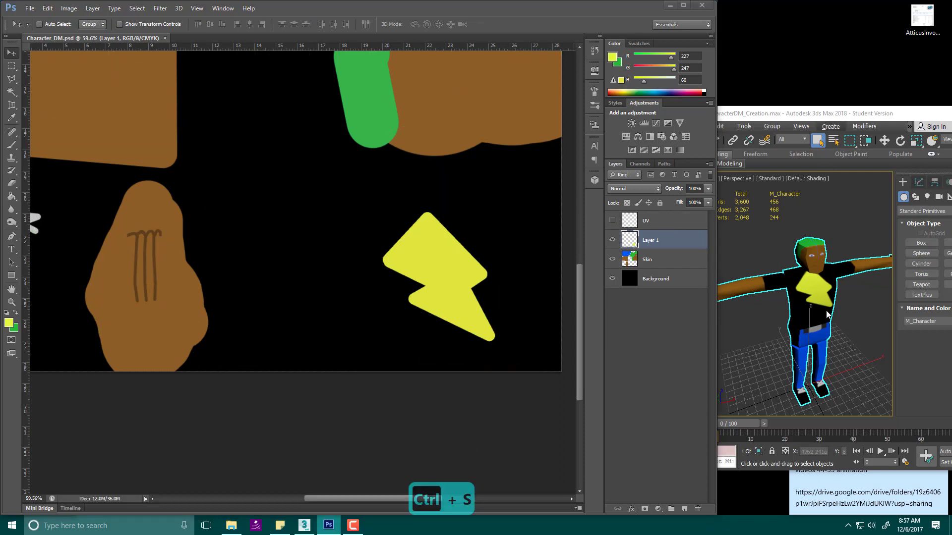
{"action": "scroll", "coordinate": [817, 305], "scroll_direction": "up", "scroll_amount": 5}
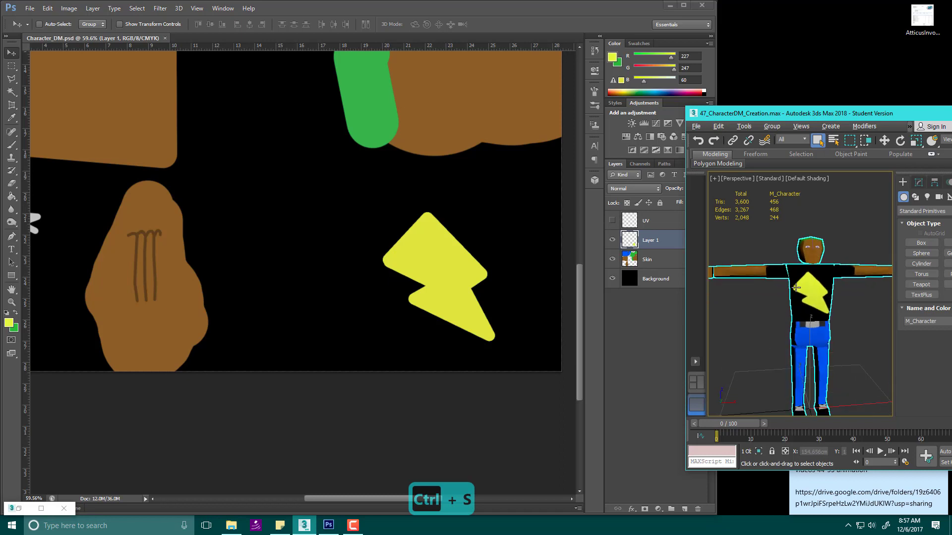
{"action": "middle_click_drag", "start_coordinate": [780, 265], "coordinate": [770, 274], "text": "alt"}
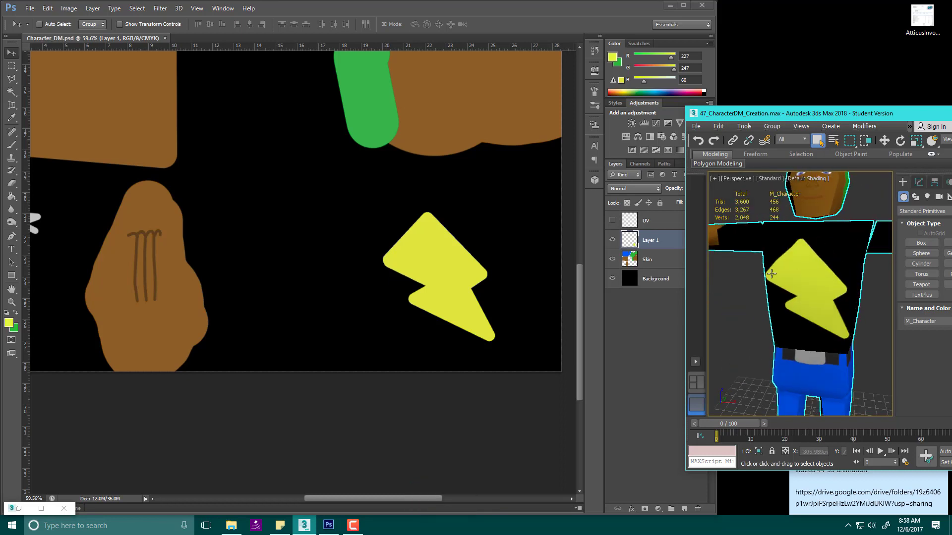
{"action": "left_click", "coordinate": [640, 276]}
{"action": "left_click", "coordinate": [792, 232]}
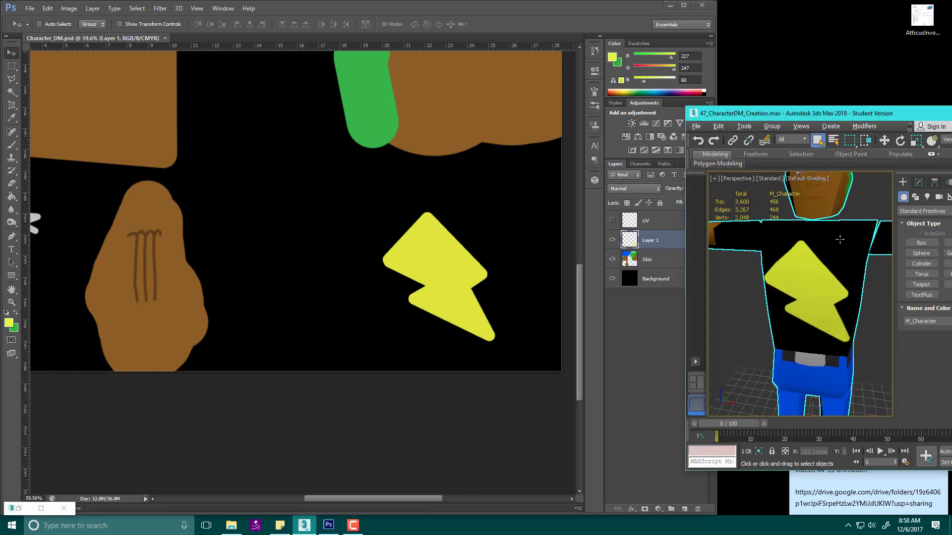
{"action": "middle_click_drag", "start_coordinate": [803, 248], "coordinate": [820, 270], "text": "alt"}
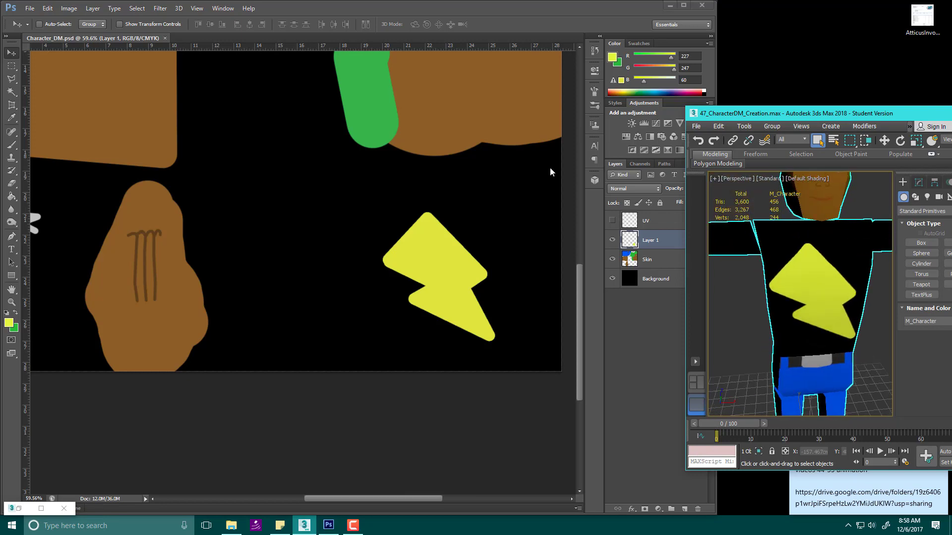
Place the 3ds Max window beside the texture and bring the whole diffuse map into view in Photoshop
{"action": "left_click_drag", "start_coordinate": [816, 114], "coordinate": [950, 114]}
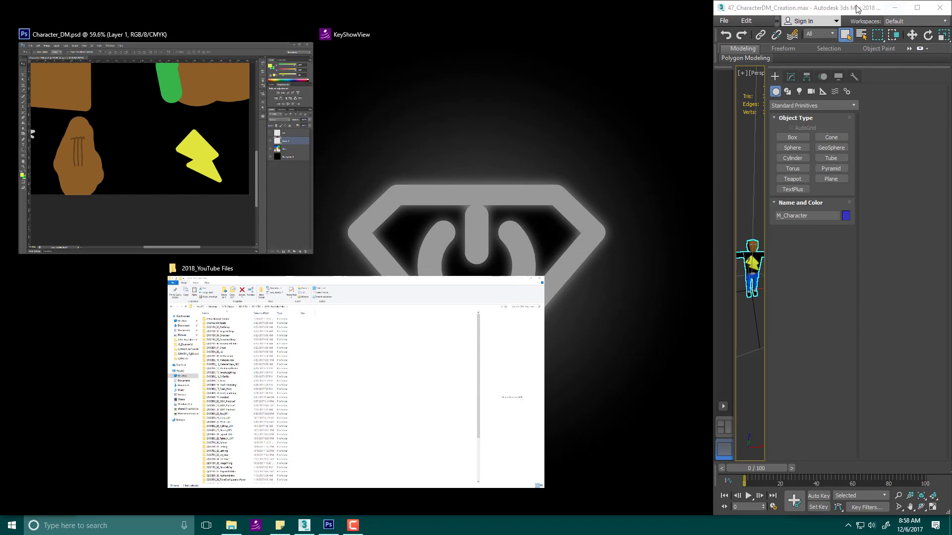
{"action": "left_click_drag", "start_coordinate": [873, 7], "coordinate": [822, 72]}
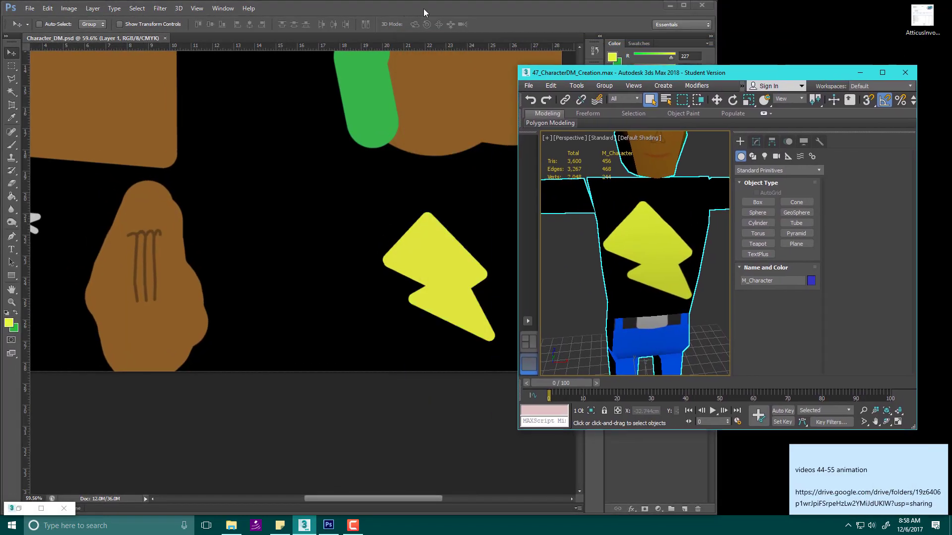
{"action": "scroll", "coordinate": [292, 189], "scroll_direction": "down", "scroll_amount": 4, "text": "alt"}
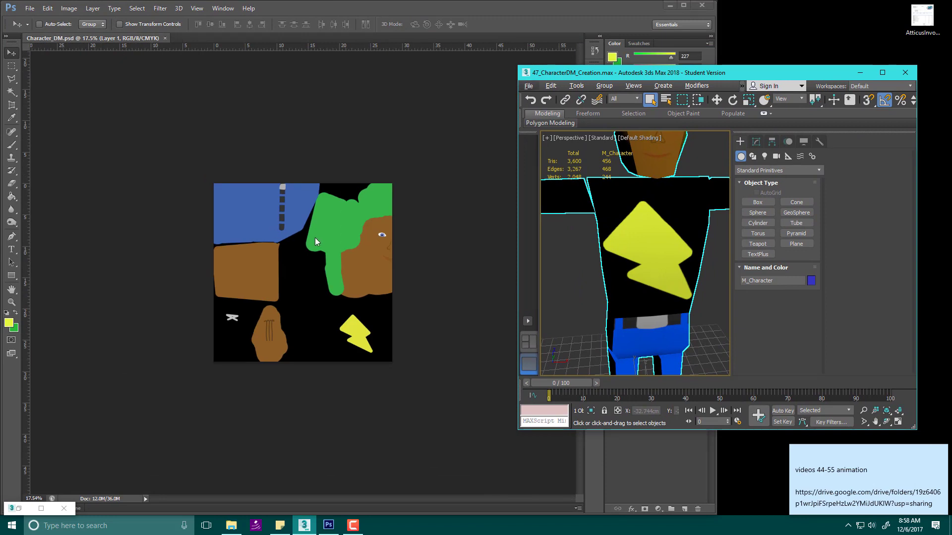
{"action": "scroll", "coordinate": [328, 303], "scroll_direction": "up", "scroll_amount": 2, "text": "alt"}
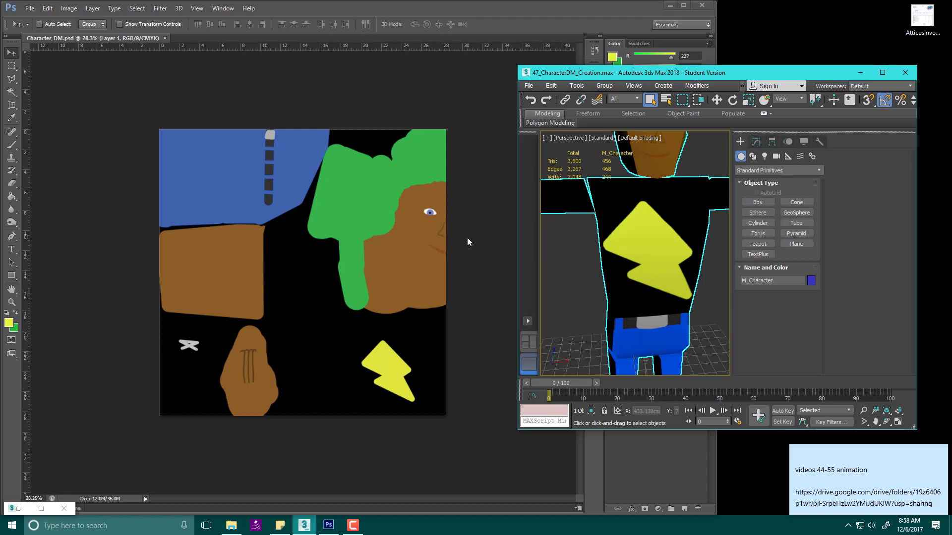
Examine the fully textured character in the 3ds Max perspective view from different angles and distances
{"action": "scroll", "coordinate": [659, 266], "scroll_direction": "down", "scroll_amount": 5}
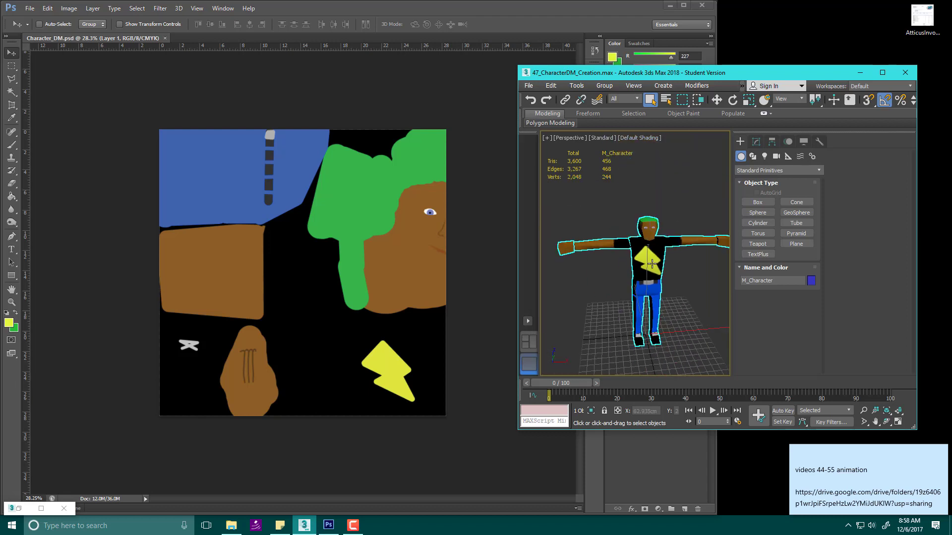
{"action": "middle_click_drag", "start_coordinate": [649, 263], "coordinate": [670, 271], "text": "alt"}
{"action": "scroll", "coordinate": [616, 240], "scroll_direction": "up", "scroll_amount": 3}
{"action": "scroll", "coordinate": [617, 240], "scroll_direction": "down", "scroll_amount": 4}
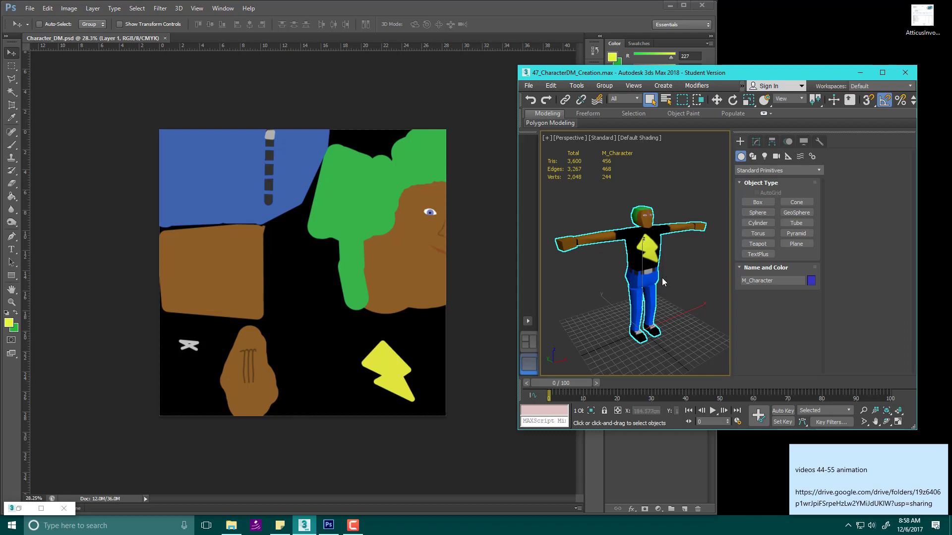
{"action": "scroll", "coordinate": [580, 288], "scroll_direction": "down", "scroll_amount": 2}
{"action": "scroll", "coordinate": [629, 280], "scroll_direction": "up", "scroll_amount": 4}
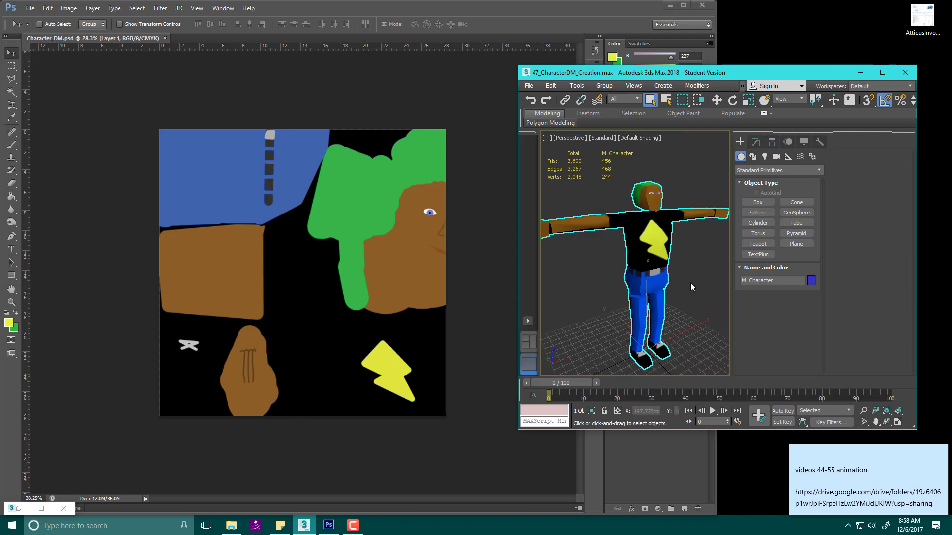
{"action": "scroll", "coordinate": [692, 288], "scroll_direction": "down", "scroll_amount": 4}
{"action": "scroll", "coordinate": [692, 287], "scroll_direction": "up", "scroll_amount": 4}
{"action": "scroll", "coordinate": [691, 287], "scroll_direction": "down", "scroll_amount": 2}
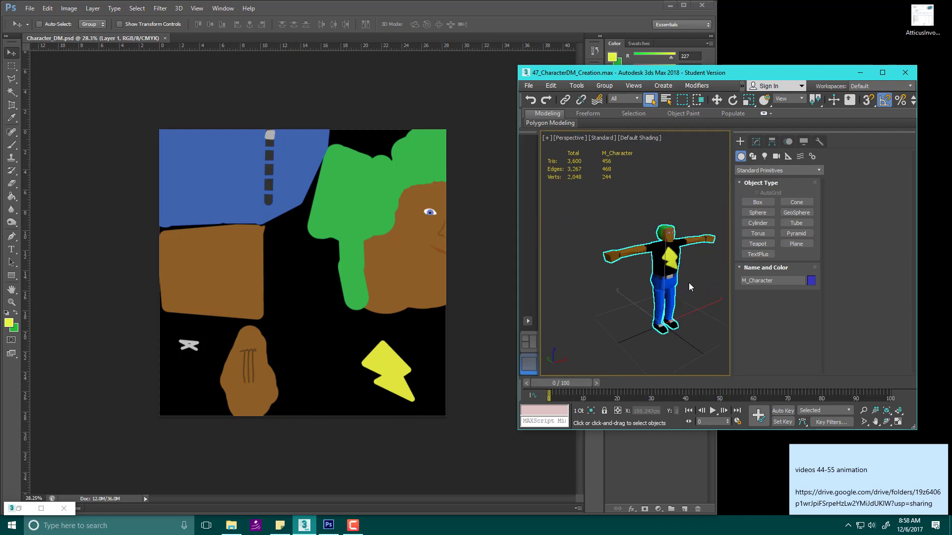
{"action": "scroll", "coordinate": [691, 287], "scroll_direction": "up", "scroll_amount": 2}
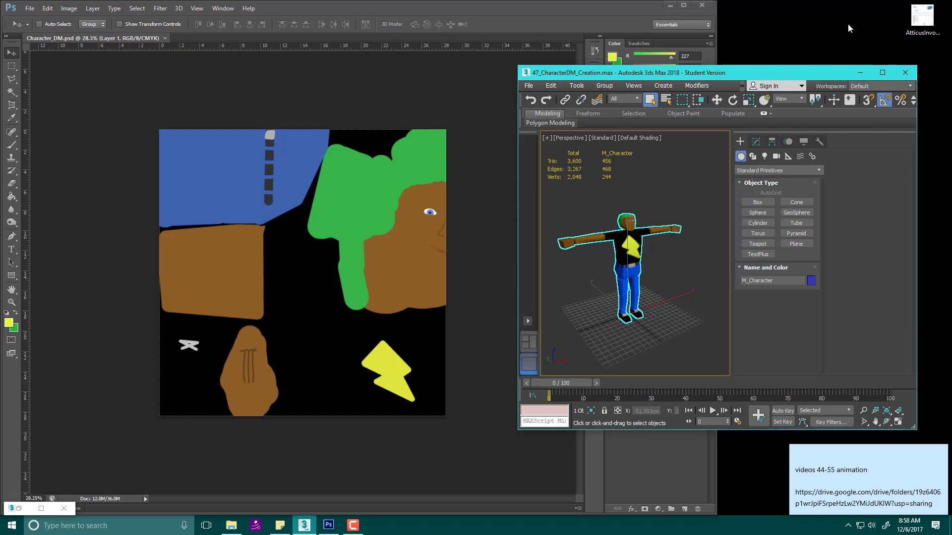
{"action": "left_click_drag", "start_coordinate": [776, 73], "coordinate": [775, 52]}
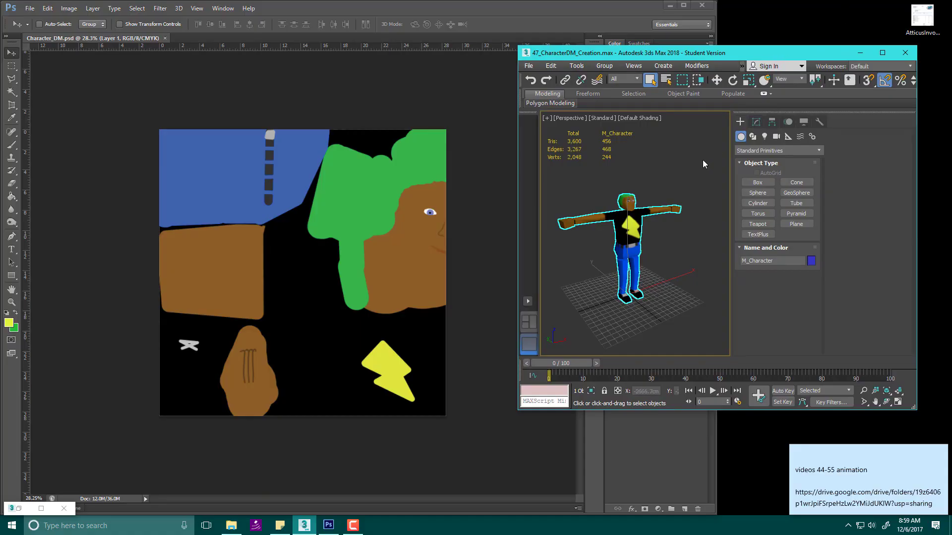
Set up a Save for Web export of the diffuse map as PNG-24 at 512 × 512 px
{"action": "left_click", "coordinate": [29, 9]}
{"action": "left_click", "coordinate": [54, 147]}
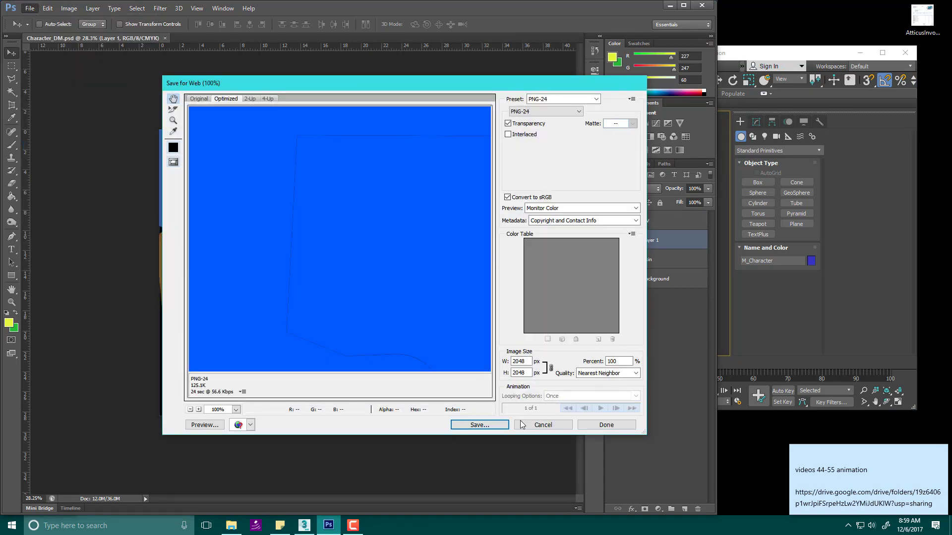
{"action": "left_click", "coordinate": [528, 362]}
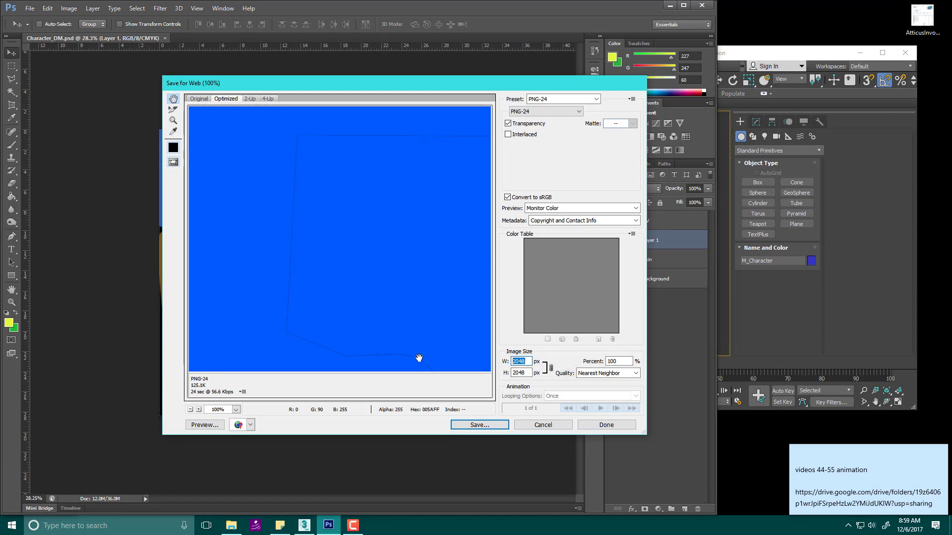
{"action": "type", "text": "512"}
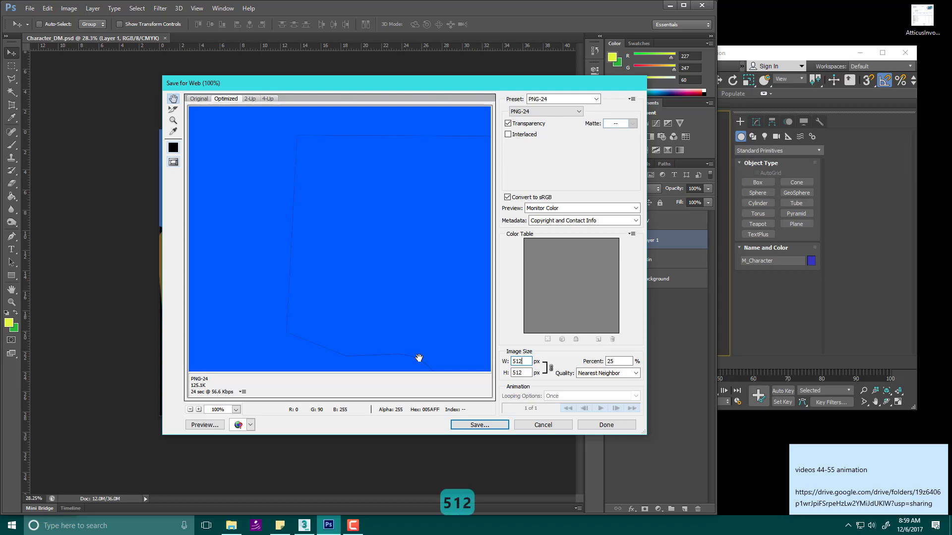
{"action": "key", "text": "Return"}
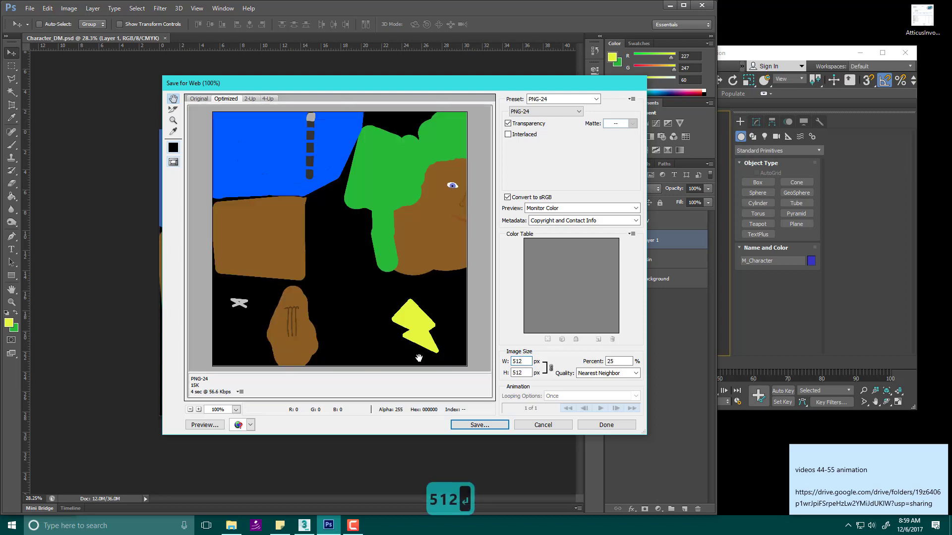
Save the optimized image to the Desktop as Character_DM.png
{"action": "left_click", "coordinate": [502, 427]}
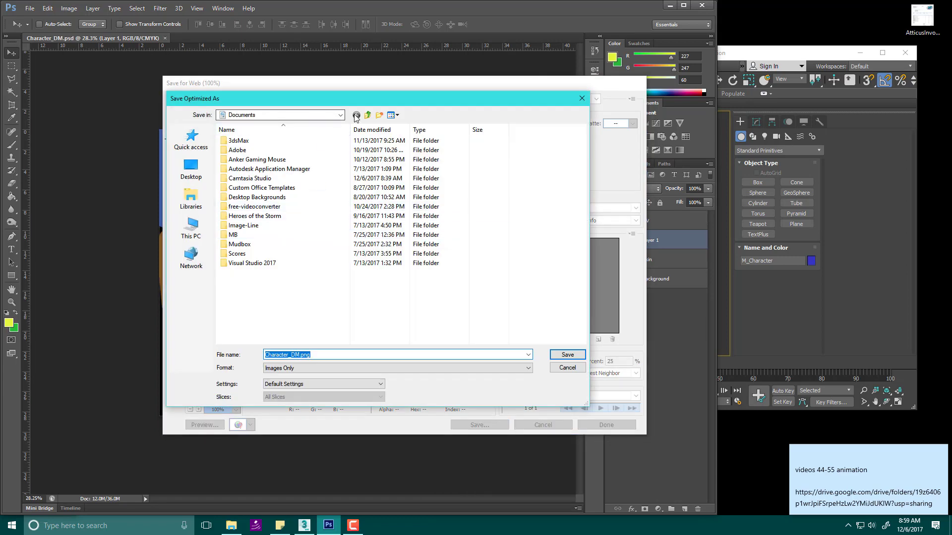
{"action": "left_click", "coordinate": [369, 116]}
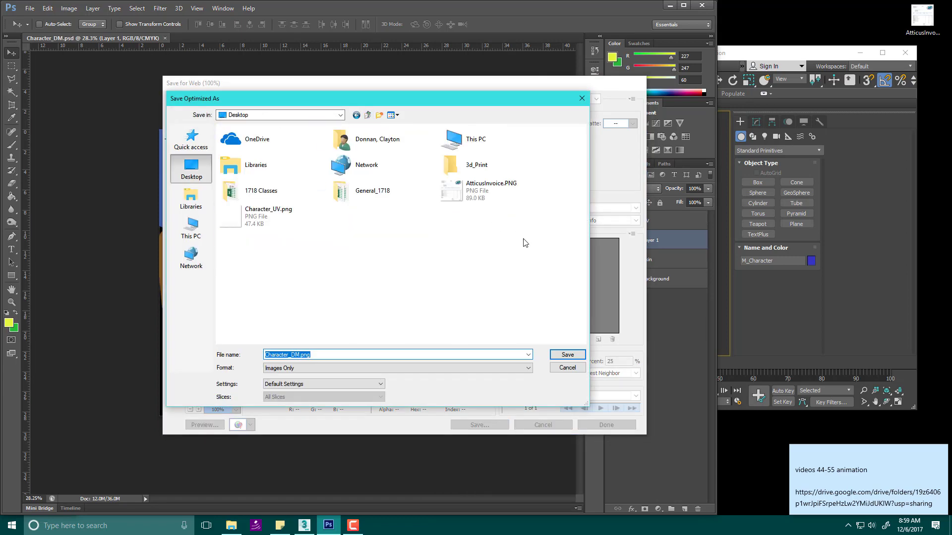
{"action": "left_click", "coordinate": [278, 217]}
{"action": "left_click", "coordinate": [300, 355]}
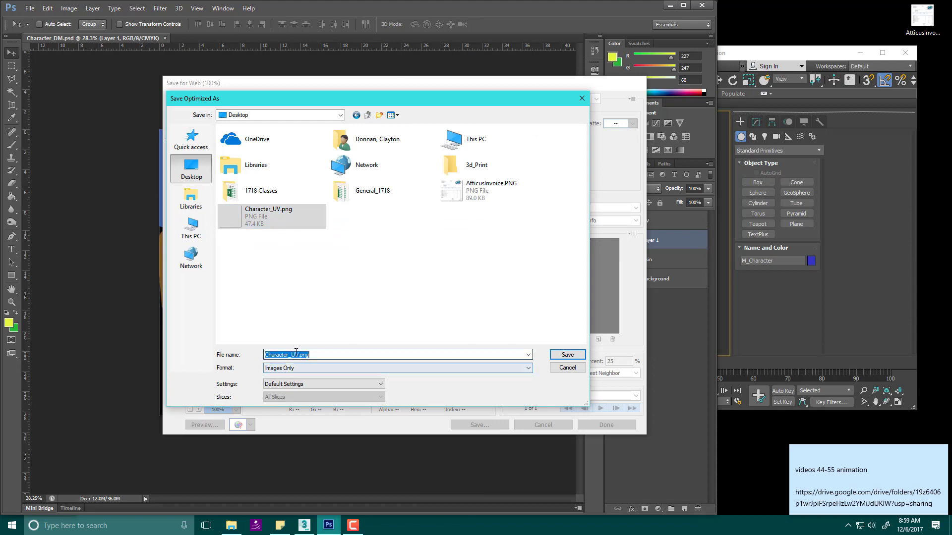
{"action": "left_click", "coordinate": [300, 355]}
{"action": "key", "text": "BackSpace"}
{"action": "key", "text": "BackSpace"}
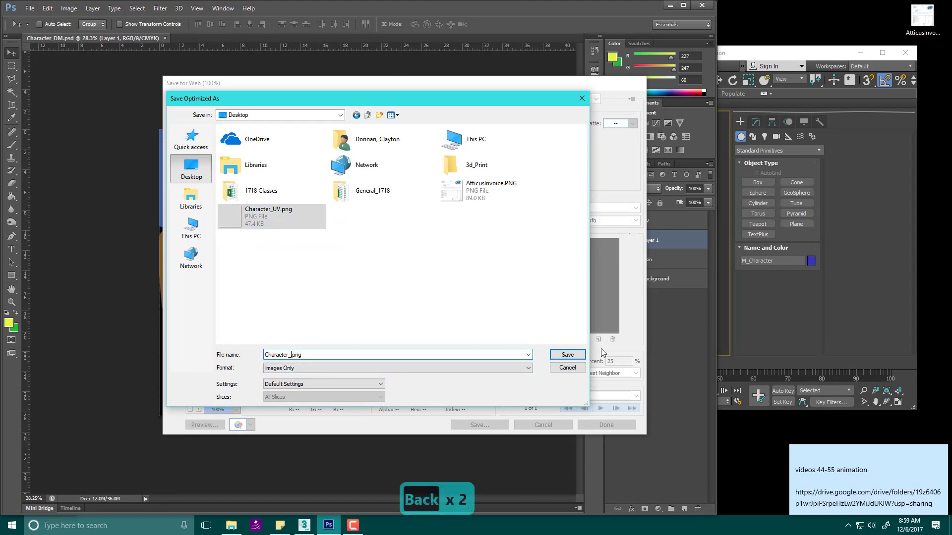
{"action": "type", "text": "DM"}
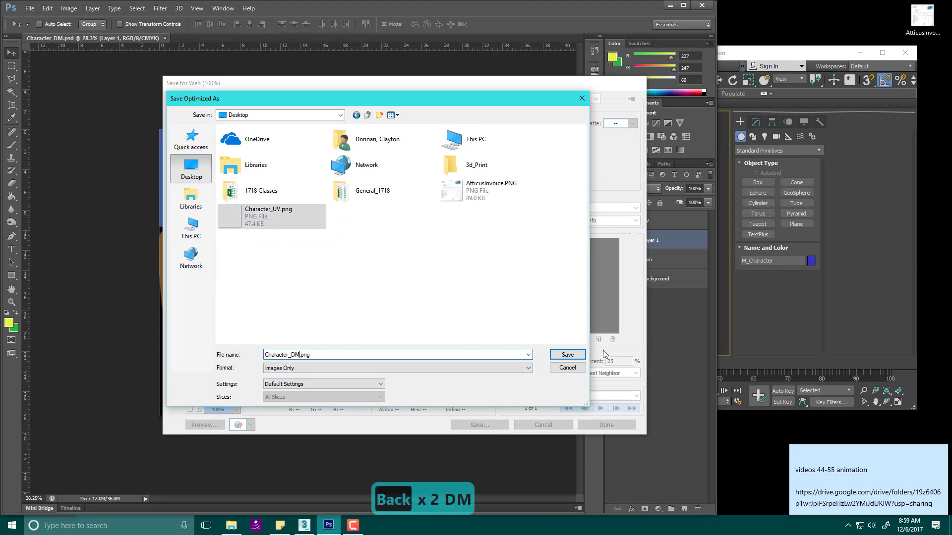
{"action": "left_click", "coordinate": [568, 355]}
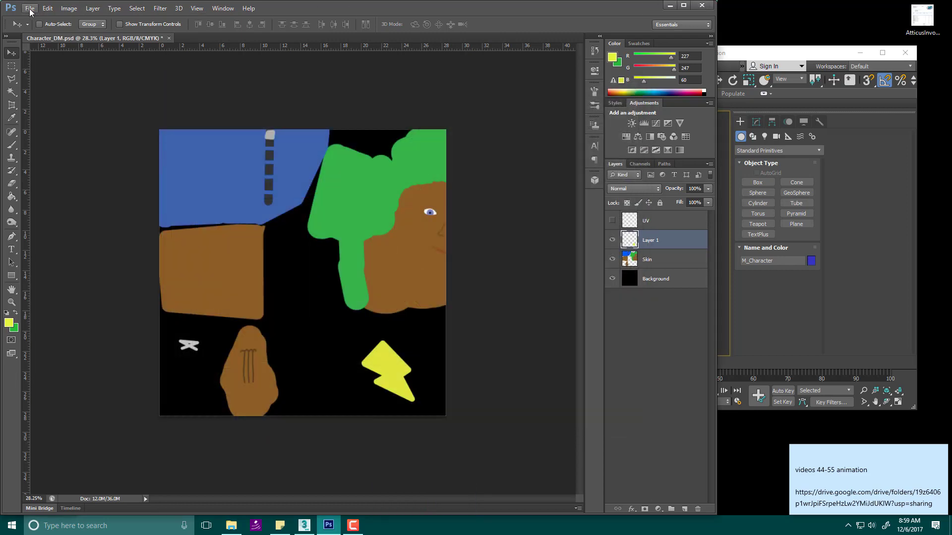
Save Character_DM.psd and close Photoshop
{"action": "key", "text": "alt+f"}
{"action": "key", "text": "Right"}
{"action": "key", "text": "Right"}
{"action": "key", "text": "Escape"}
{"action": "key", "text": "Escape"}
{"action": "key", "text": "ctrl+s"}
{"action": "left_click", "coordinate": [703, 5]}
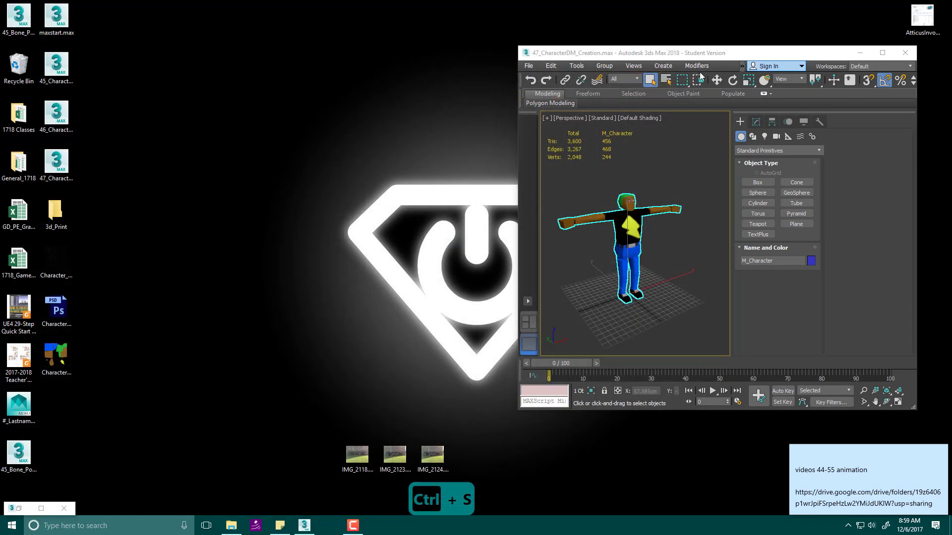
Dock the 3ds Max window to half the screen beside the desktop icons and deselect the character
{"action": "left_click_drag", "start_coordinate": [736, 53], "coordinate": [951, 63]}
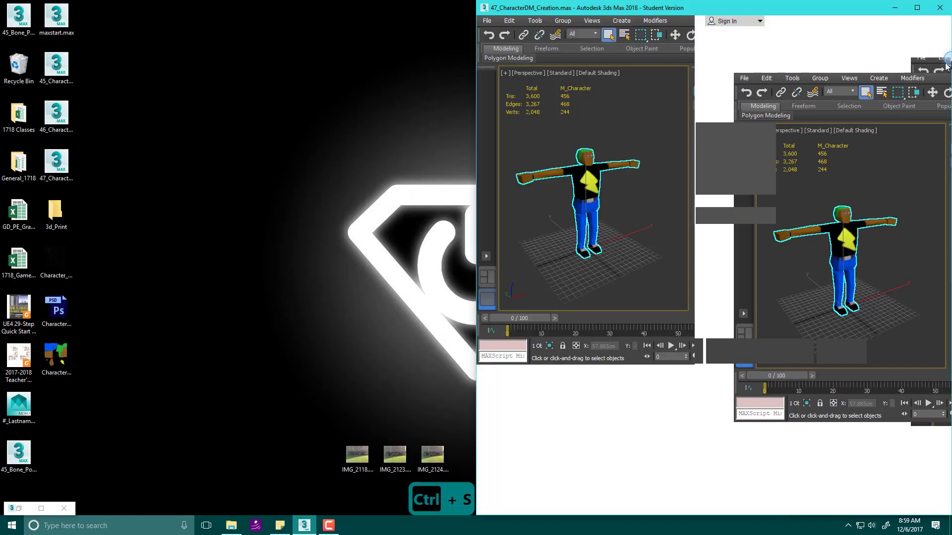
{"action": "left_click", "coordinate": [442, 100]}
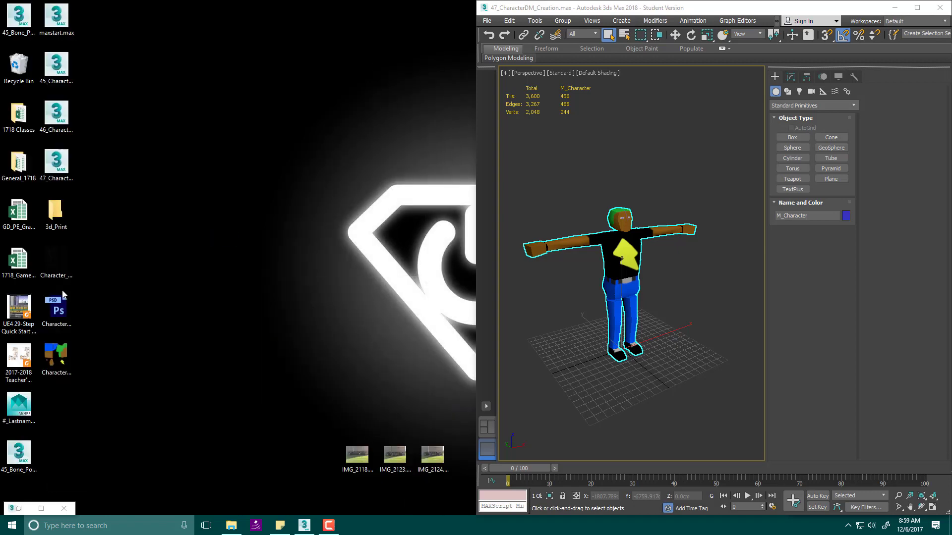
{"action": "left_click", "coordinate": [709, 293]}
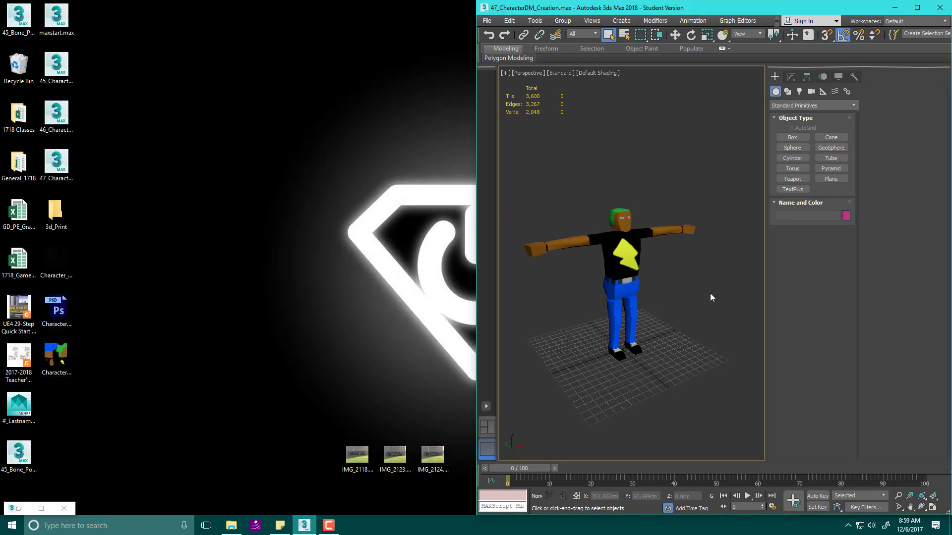
Open the Slate Material Editor beside the desktop files and delete the Map #3 bitmap node feeding Material #49's diffuse color
{"action": "key", "text": "m"}
{"action": "left_click_drag", "start_coordinate": [290, 50], "coordinate": [694, 50]}
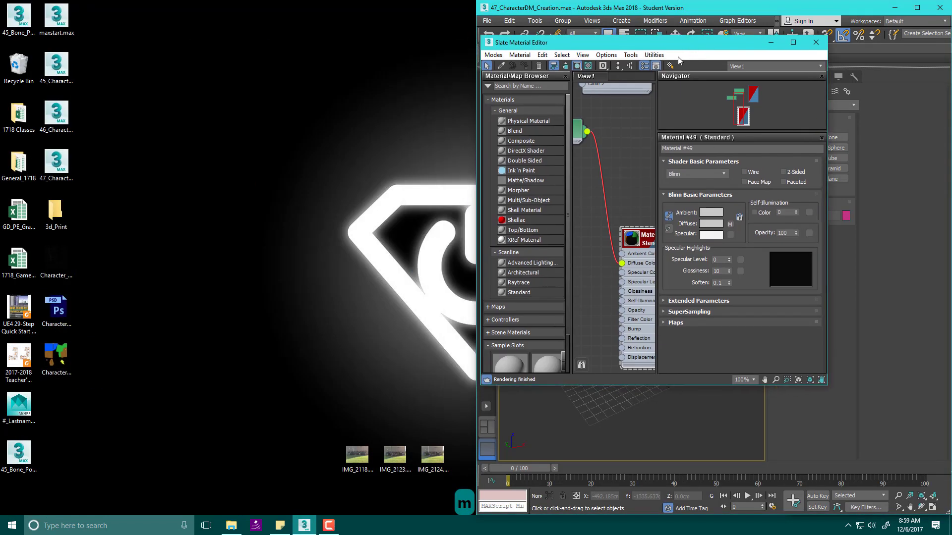
{"action": "left_click_drag", "start_coordinate": [479, 183], "coordinate": [374, 182]}
{"action": "left_click_drag", "start_coordinate": [546, 234], "coordinate": [601, 239]}
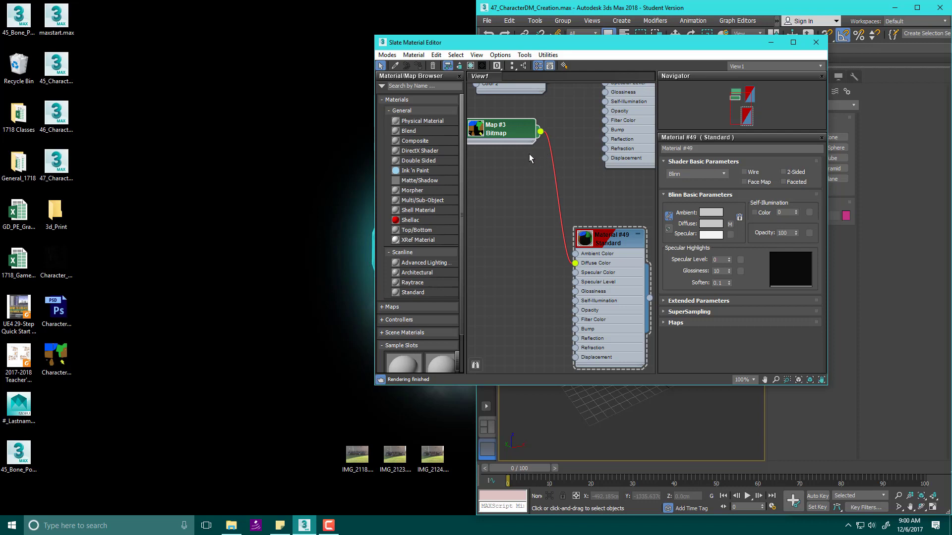
{"action": "key", "text": "Delete"}
Connect the exported Character_DM.png from the desktop to Material #49's Diffuse Color and move the editor clear of the viewport
{"action": "left_click", "coordinate": [347, 356]}
{"action": "left_click_drag", "start_coordinate": [347, 356], "coordinate": [575, 263]}
{"action": "left_click_drag", "start_coordinate": [708, 47], "coordinate": [359, 40]}
Inspect the PNG texture's sharpness on the character's shirt, face and belt at close and far distances
{"action": "left_click", "coordinate": [627, 268]}
{"action": "scroll", "coordinate": [628, 268], "scroll_direction": "up", "scroll_amount": 8}
{"action": "scroll", "coordinate": [624, 251], "scroll_direction": "down", "scroll_amount": 6}
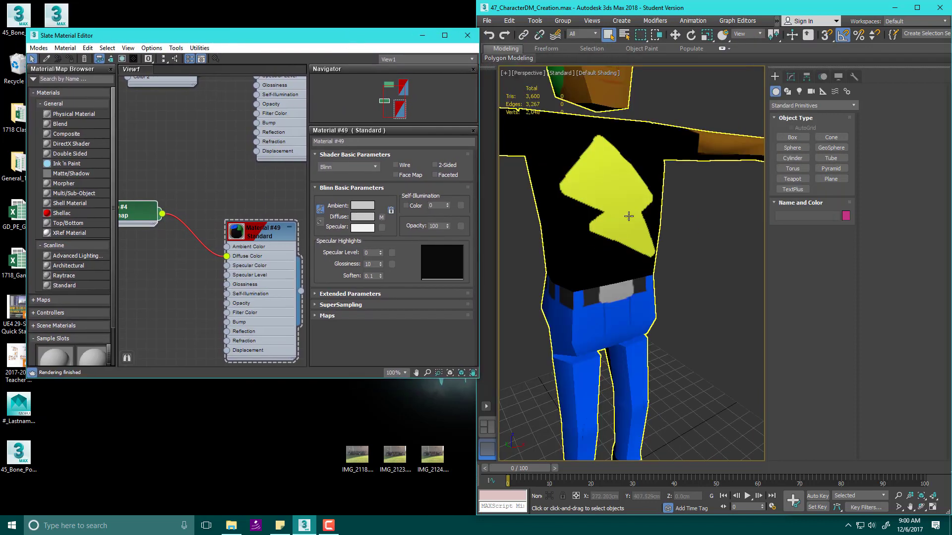
{"action": "scroll", "coordinate": [622, 224], "scroll_direction": "up", "scroll_amount": 4}
{"action": "scroll", "coordinate": [621, 224], "scroll_direction": "down", "scroll_amount": 7}
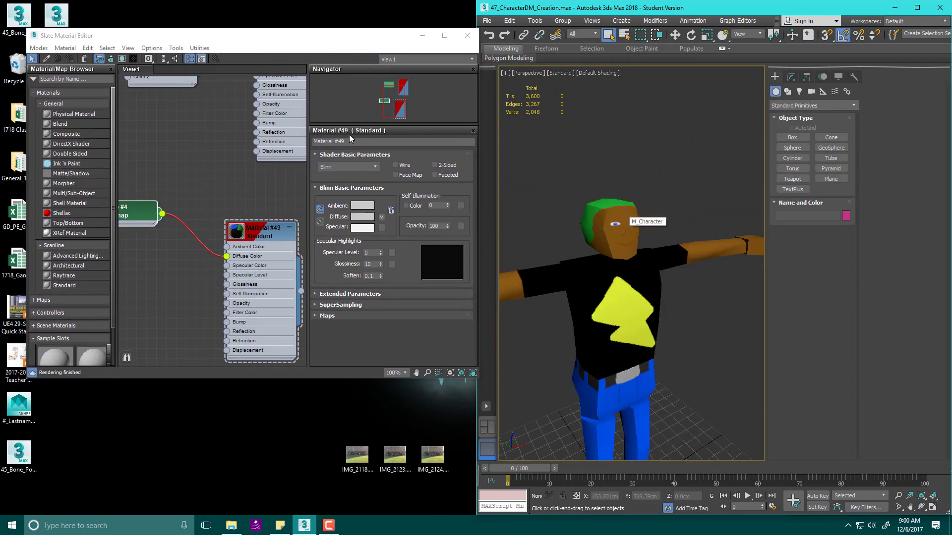
Close the Slate Material Editor and maximize the 3ds Max window
{"action": "left_click", "coordinate": [467, 35]}
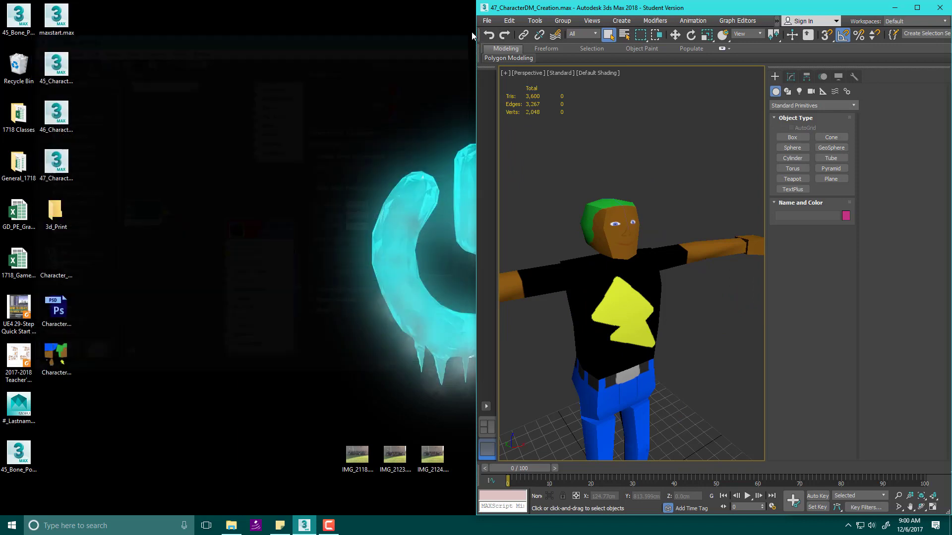
{"action": "left_click", "coordinate": [915, 8]}
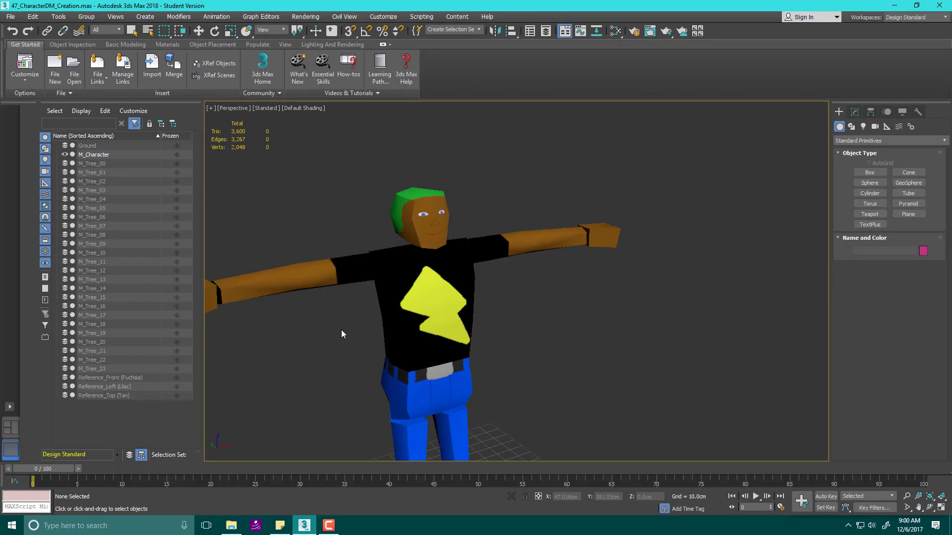
{"action": "left_click_drag", "start_coordinate": [770, 6], "coordinate": [502, 7]}
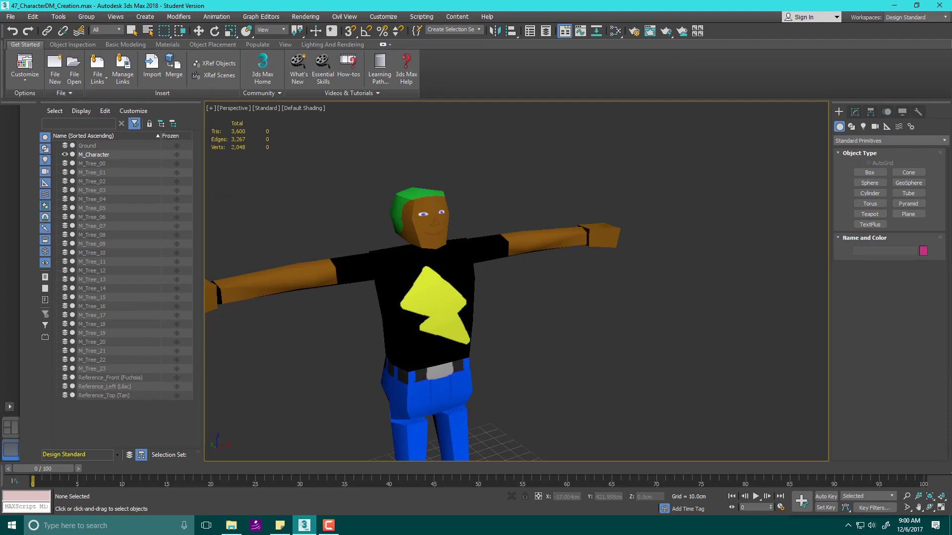